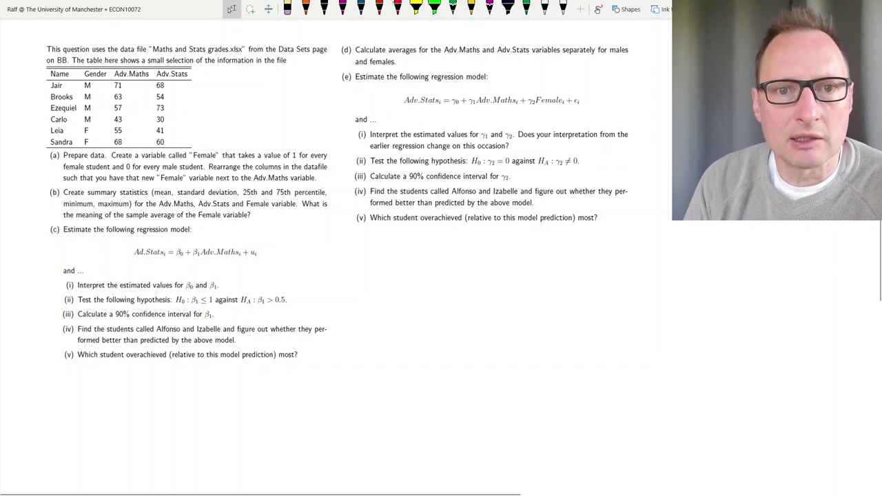
# Underline the data file name in blue ink and write S1 beside the Adv.Maths grades and S2 beside the Adv.Stats grades.
pyautogui.click(487, 134)
pyautogui.press('Escape')
pyautogui.moveTo(153, 53); pyautogui.dragTo(243, 53)
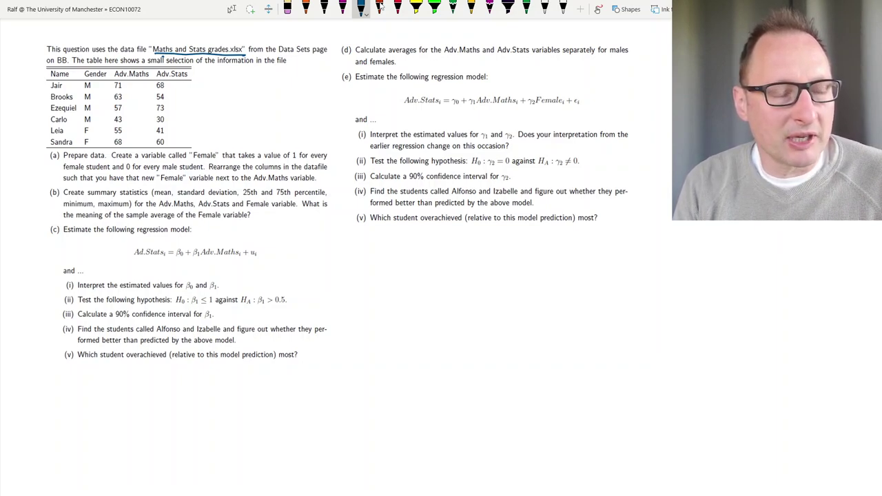
pyautogui.moveTo(136, 80)
pyautogui.mouseDown()
pyautogui.moveTo(134, 88)
pyautogui.moveTo(138, 80)
pyautogui.mouseUp()
pyautogui.moveTo(140, 80); pyautogui.dragTo(140, 89)
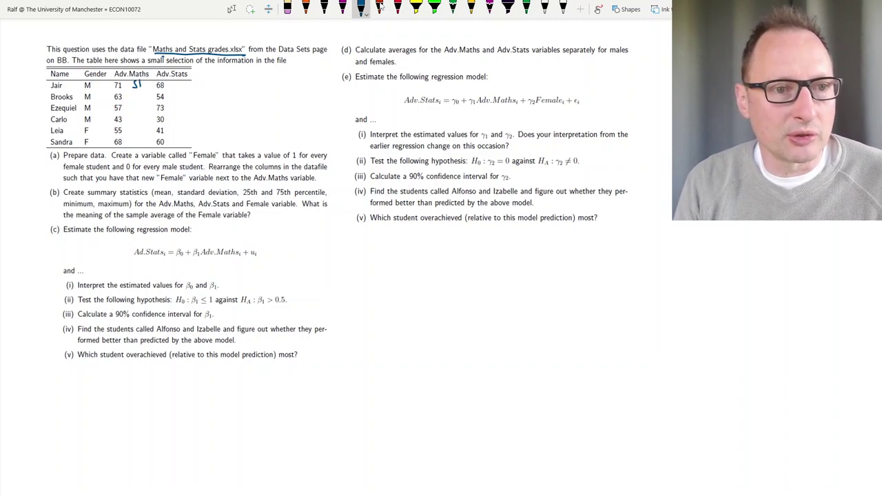
pyautogui.moveTo(183, 82); pyautogui.dragTo(191, 90)
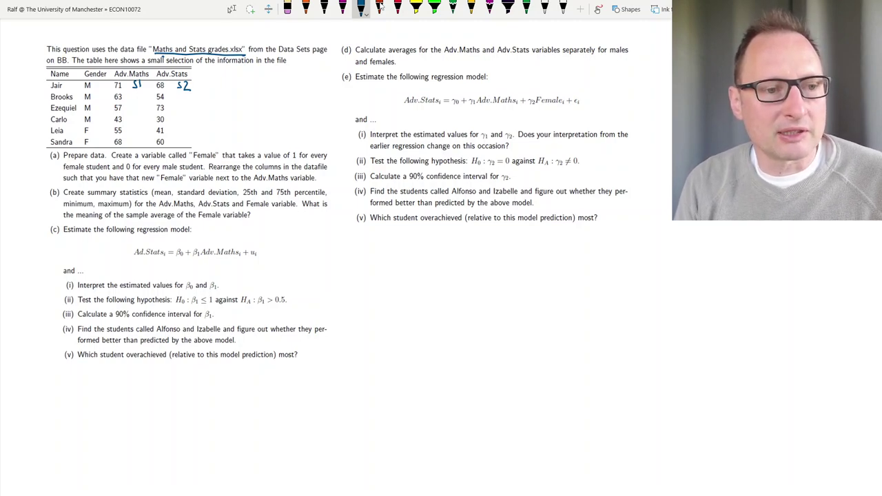
# Underline "Female" in question (a) and handwrite a Female column beside the table, with 1 for F rows and 0 for M rows.
pyautogui.moveTo(194, 162); pyautogui.dragTo(212, 160)
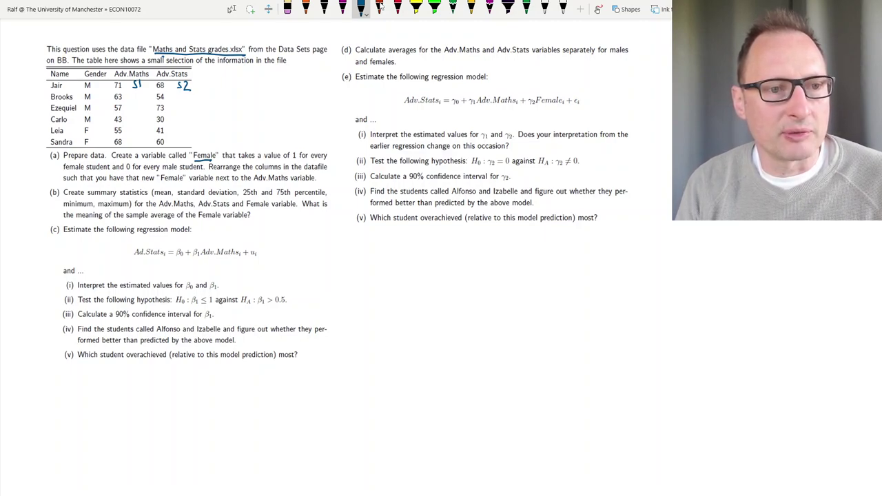
pyautogui.moveTo(207, 69); pyautogui.dragTo(207, 80)
pyautogui.moveTo(201, 67); pyautogui.dragTo(227, 77)
pyautogui.moveTo(230, 68); pyautogui.dragTo(230, 77)
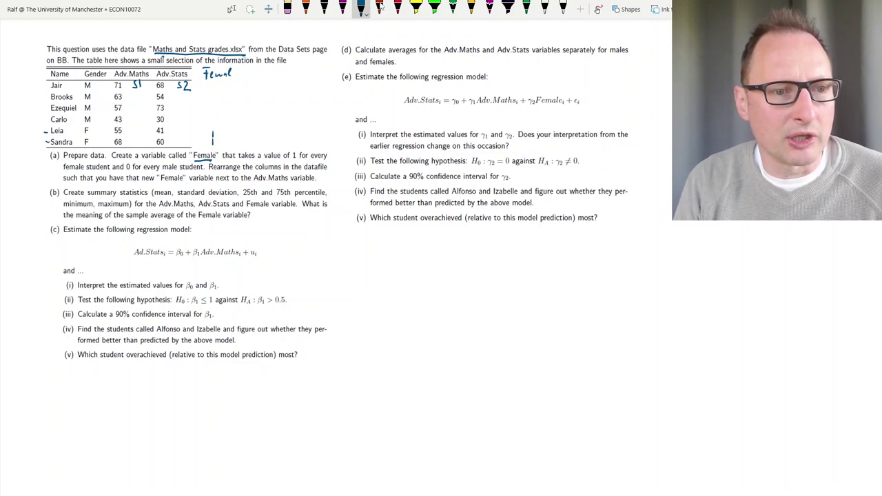
pyautogui.moveTo(214, 115); pyautogui.dragTo(214, 88)
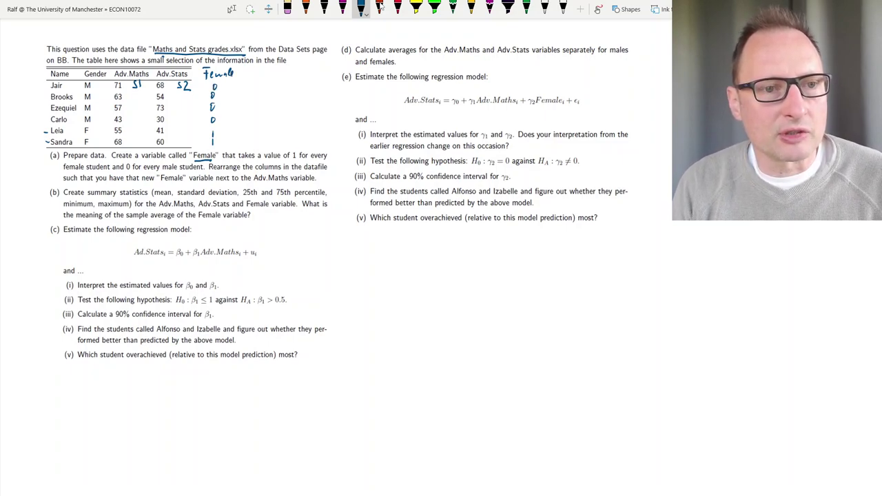
# Write "Dummy var." beside the handwritten Female column and draw an arrow moving that column between Adv.Maths and Adv.Stats.
pyautogui.moveTo(241, 84)
pyautogui.mouseDown()
pyautogui.moveTo(241, 93)
pyautogui.moveTo(273, 98)
pyautogui.moveTo(299, 87)
pyautogui.mouseUp()
pyautogui.click(301, 92)
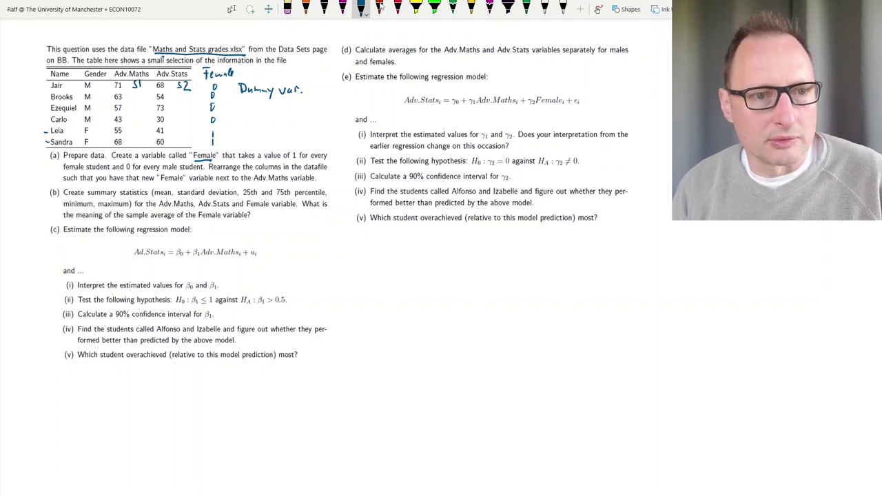
pyautogui.moveTo(212, 64)
pyautogui.mouseDown()
pyautogui.moveTo(184, 63)
pyautogui.moveTo(153, 80)
pyautogui.mouseUp()
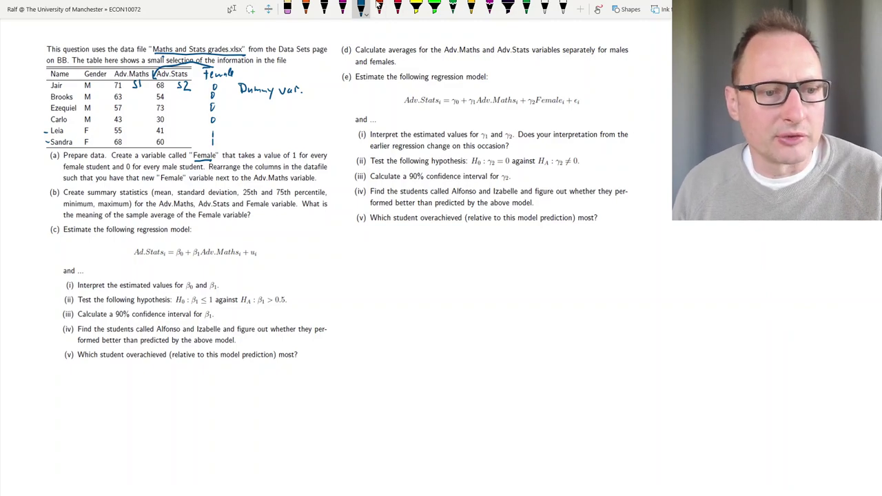
pyautogui.click(232, 9)
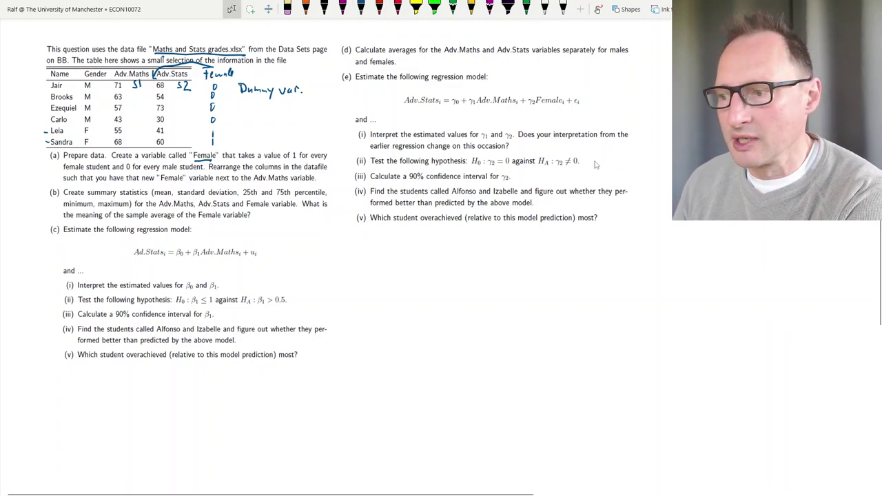
# Switch to the Excel grades workbook and look through the student names, gender and grade columns down to the end.
pyautogui.hotkey('alt', 'Tab')
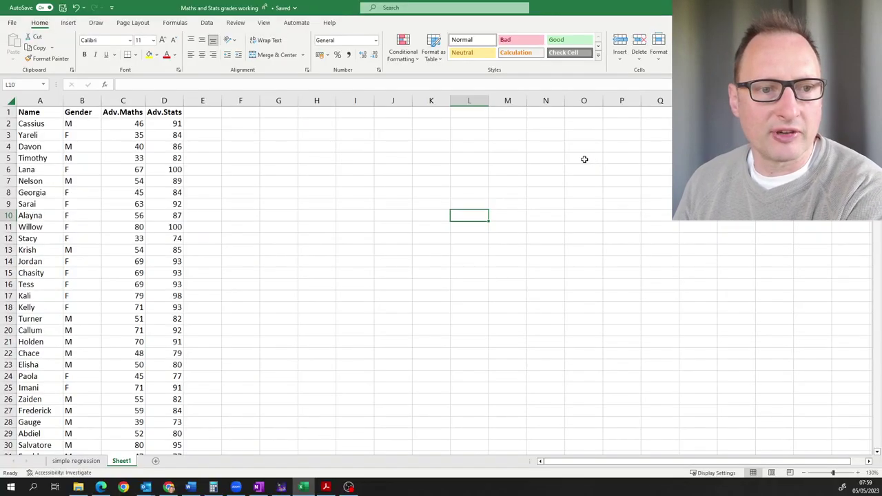
pyautogui.click(240, 181)
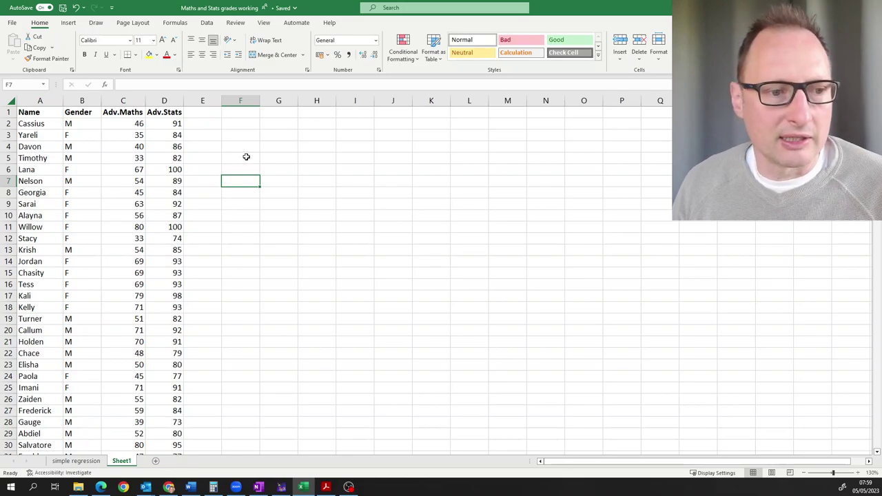
pyautogui.click(142, 169)
pyautogui.click(54, 146)
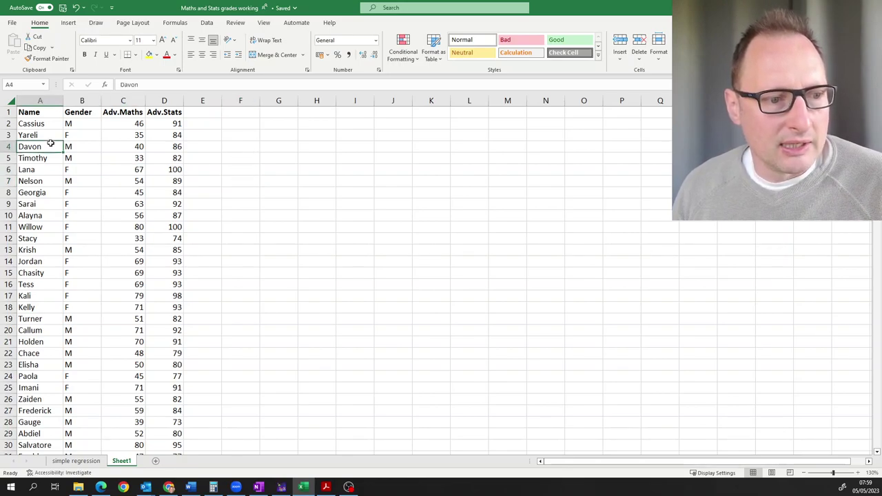
pyautogui.click(40, 183)
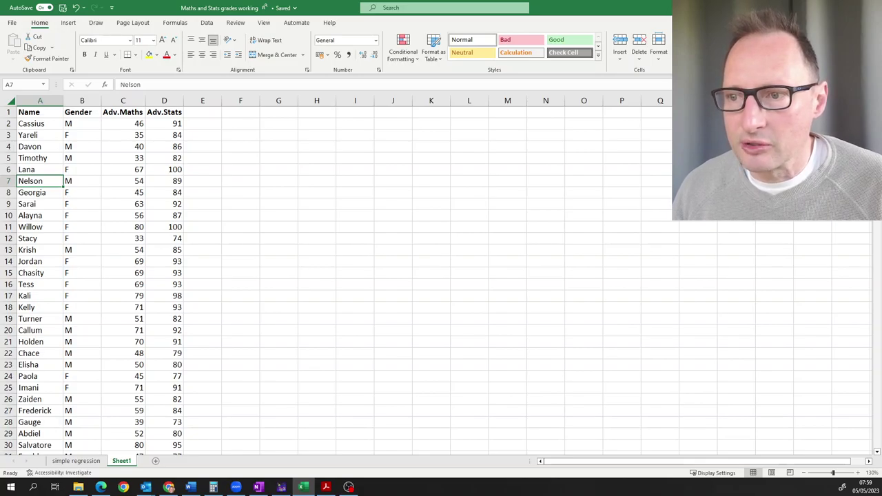
pyautogui.moveTo(876, 114); pyautogui.dragTo(870, 444)
pyautogui.hotkey('ctrl', 'BackSpace')
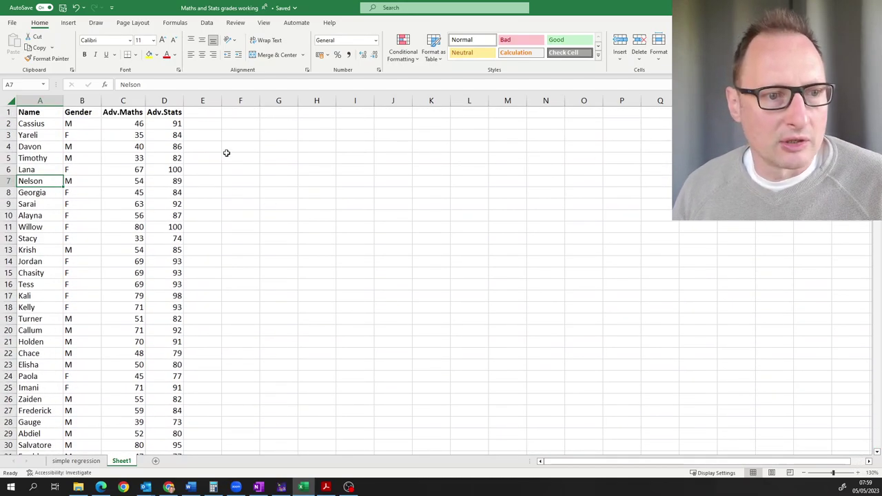
pyautogui.click(226, 153)
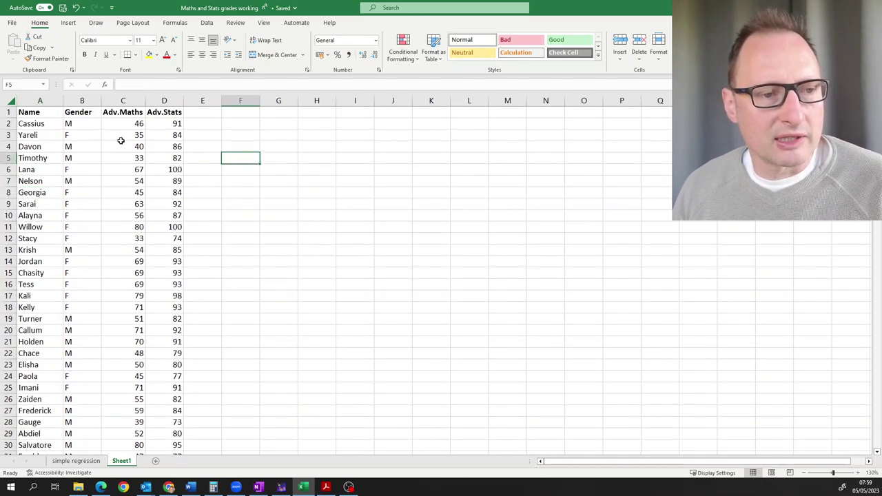
# Insert a new column before Adv.Maths and head it Female.
pyautogui.click(135, 102)
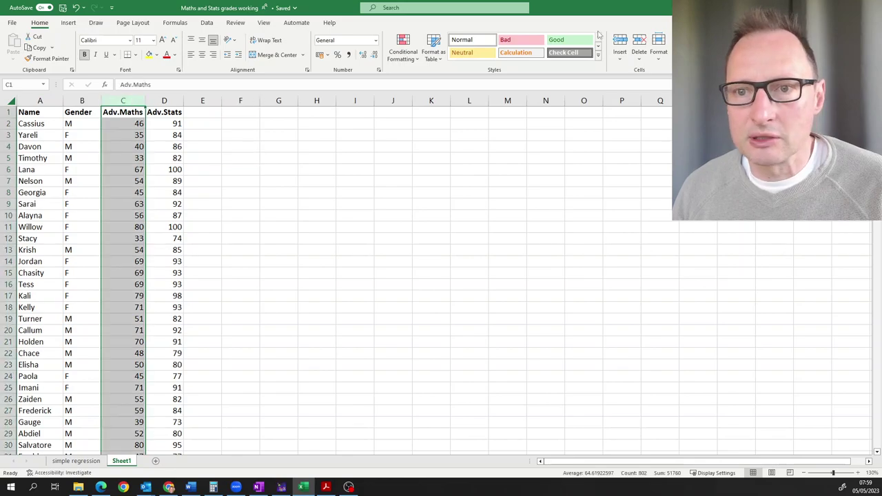
pyautogui.click(621, 41)
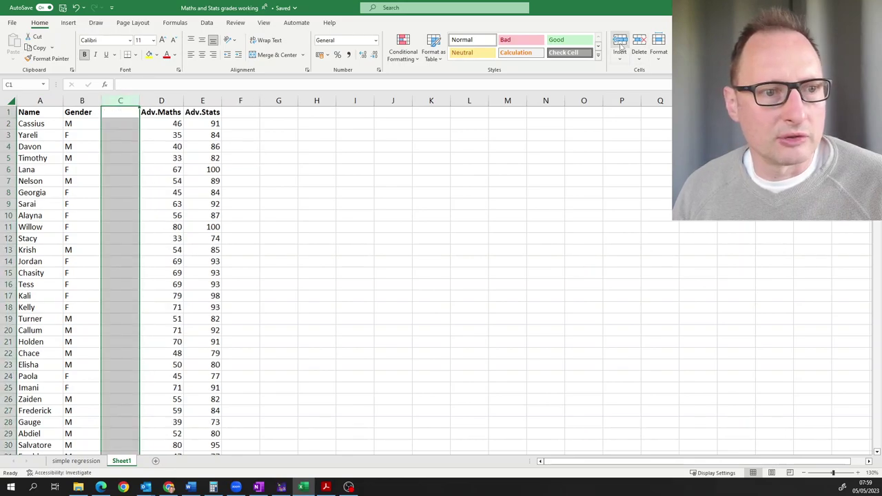
pyautogui.click(235, 147)
pyautogui.click(120, 111)
pyautogui.write('Female')
pyautogui.press('Return')
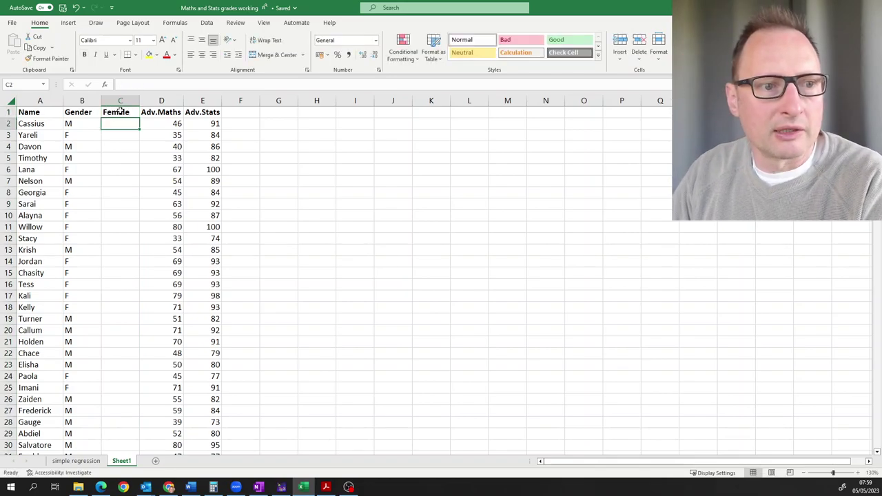
# Write the formula =IF(B2="F",1,0) in cell C2 for the first student's Female value.
pyautogui.press('Left')
pyautogui.press('Down')
pyautogui.press('Up')
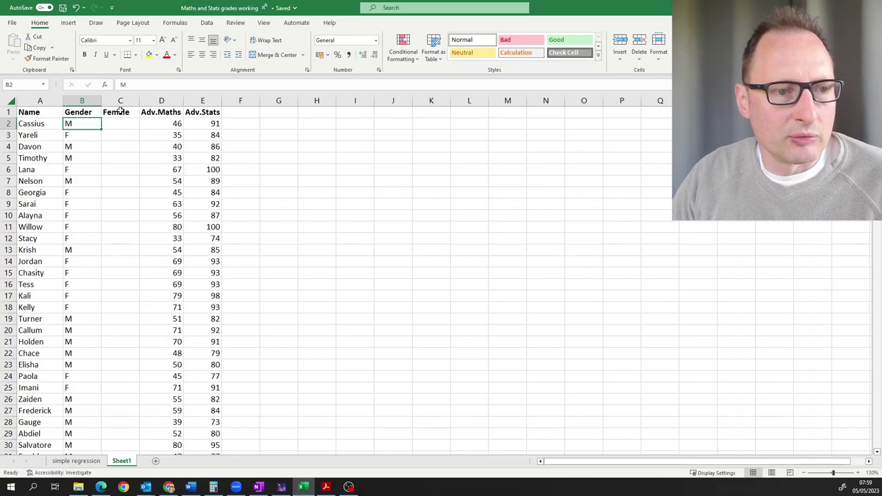
pyautogui.press('Right')
pyautogui.write('=if')
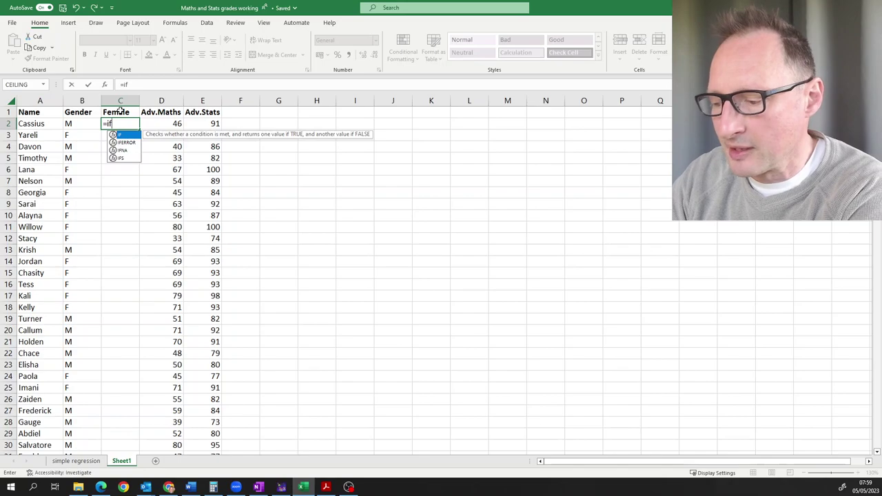
pyautogui.write('(')
pyautogui.press('Left')
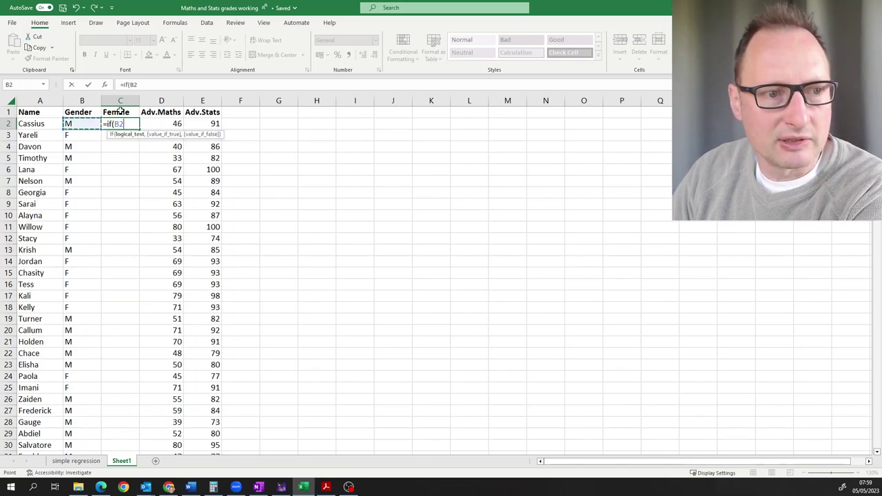
pyautogui.write('="F"')
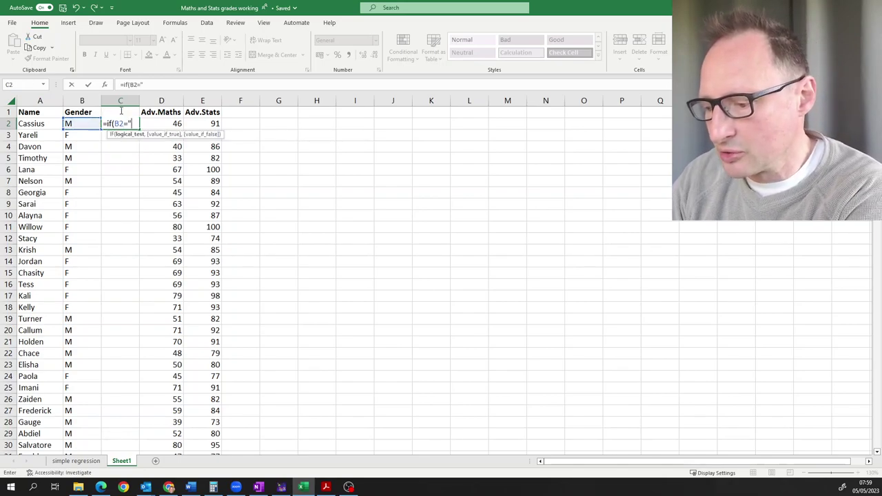
pyautogui.write(',1')
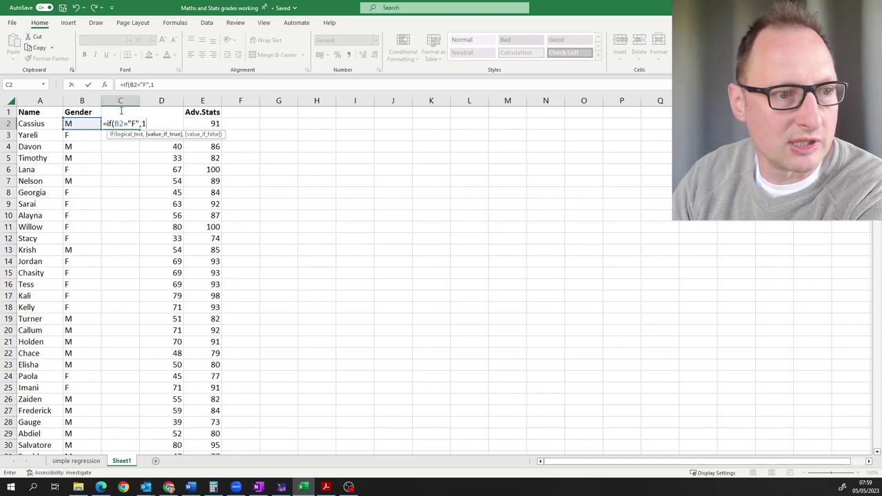
pyautogui.write(',0)')
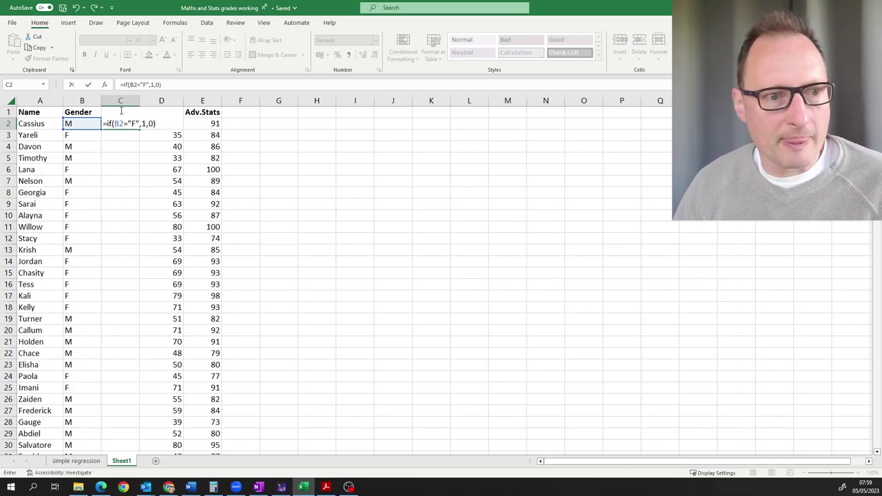
# Mark up the formula in magenta ink, underlining its condition, pointing at the 1 and 0 outcomes, and writing True below.
pyautogui.hotkey('alt', 'Tab')
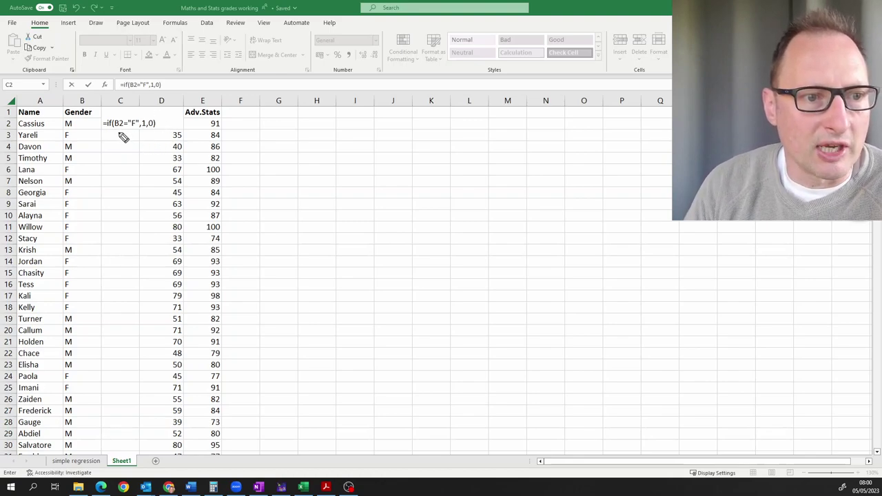
pyautogui.moveTo(122, 135); pyautogui.dragTo(145, 133)
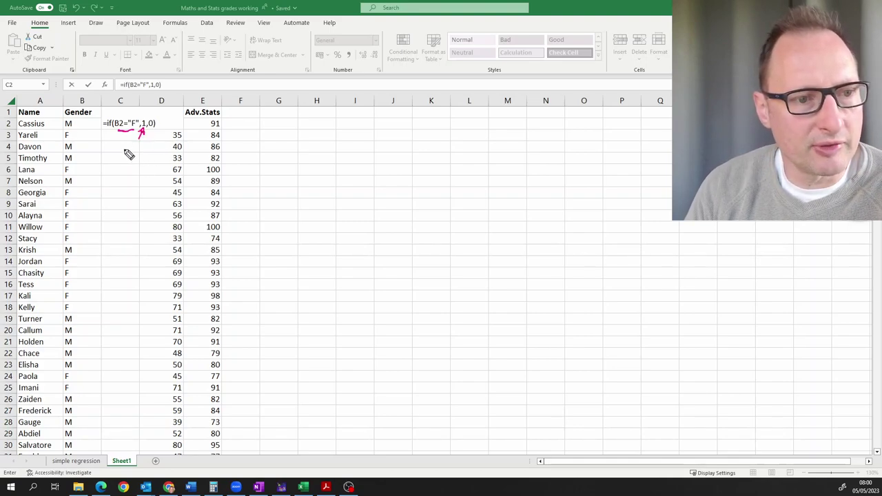
pyautogui.moveTo(121, 147); pyautogui.dragTo(138, 155)
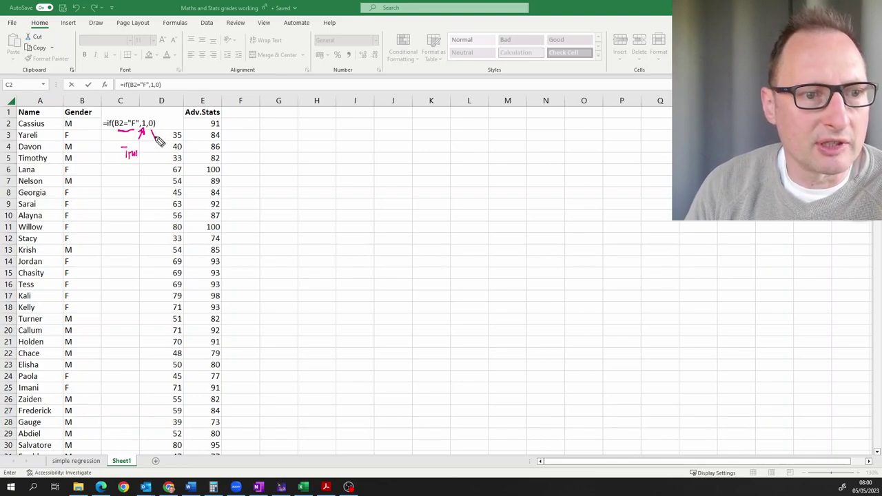
pyautogui.moveTo(151, 150)
pyautogui.mouseDown()
pyautogui.moveTo(167, 148)
pyautogui.moveTo(157, 168)
pyautogui.moveTo(168, 164)
pyautogui.mouseUp()
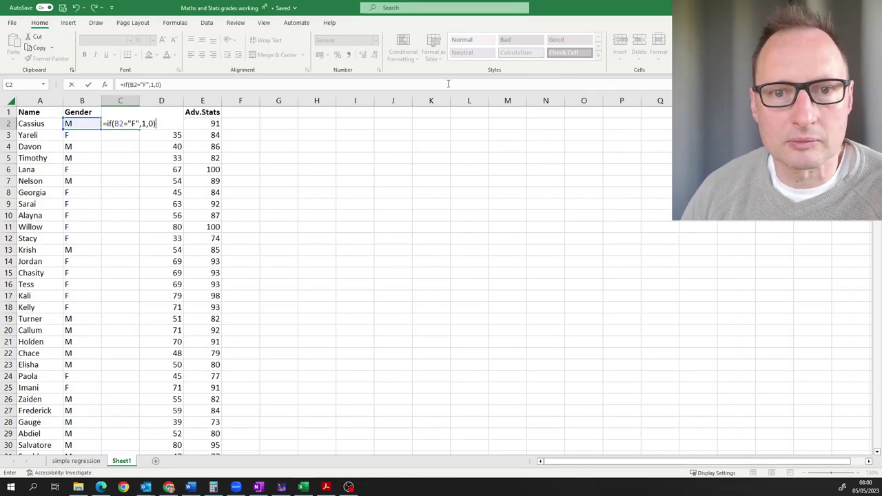
# Commit the formula in C2 and fill it down the Female column for all students.
pyautogui.press('Return')
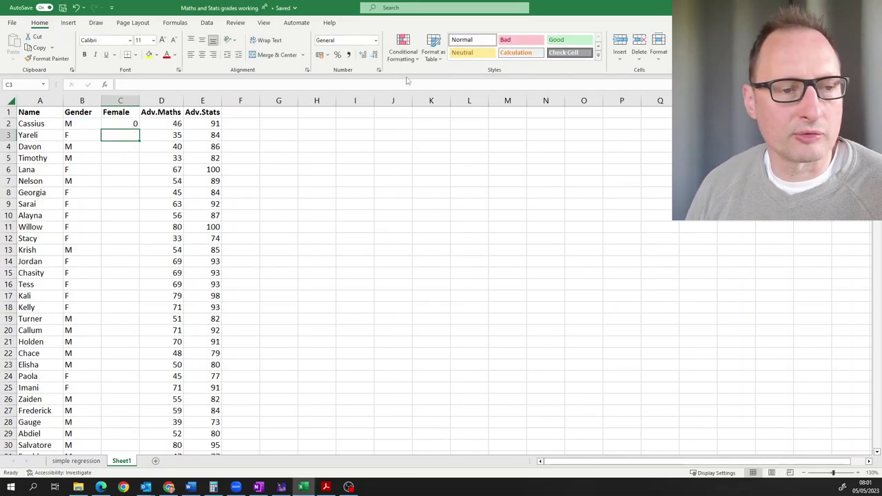
pyautogui.click(120, 125)
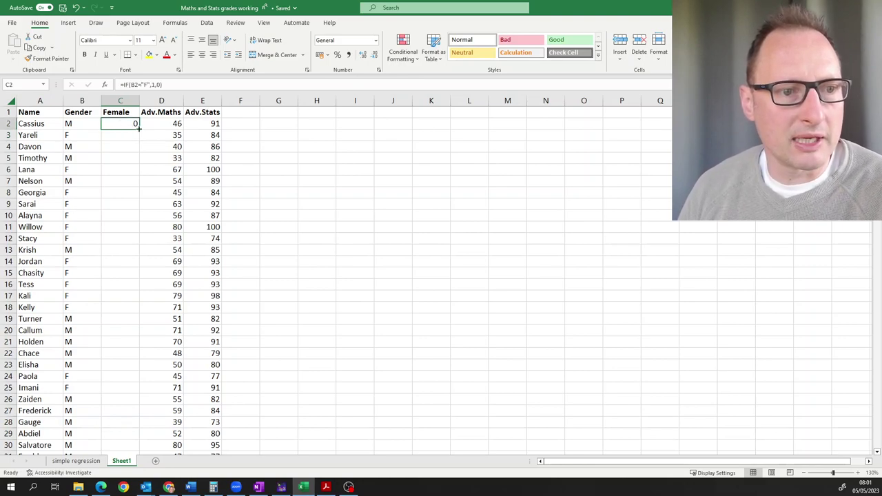
pyautogui.doubleClick(139, 128)
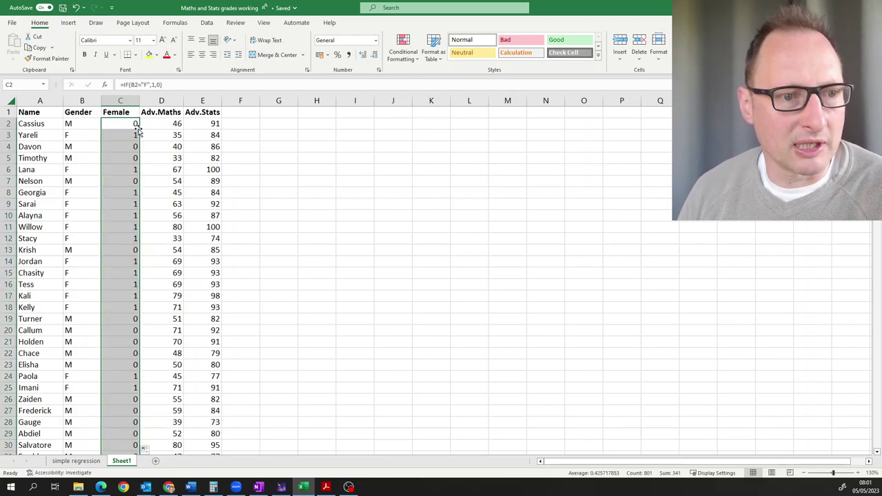
# Check the filled Female values on several rows against Gender and inspect the formula in C10.
pyautogui.click(117, 262)
pyautogui.click(115, 284)
pyautogui.click(121, 330)
pyautogui.click(120, 354)
pyautogui.click(120, 310)
pyautogui.click(117, 288)
pyautogui.click(120, 249)
pyautogui.click(118, 215)
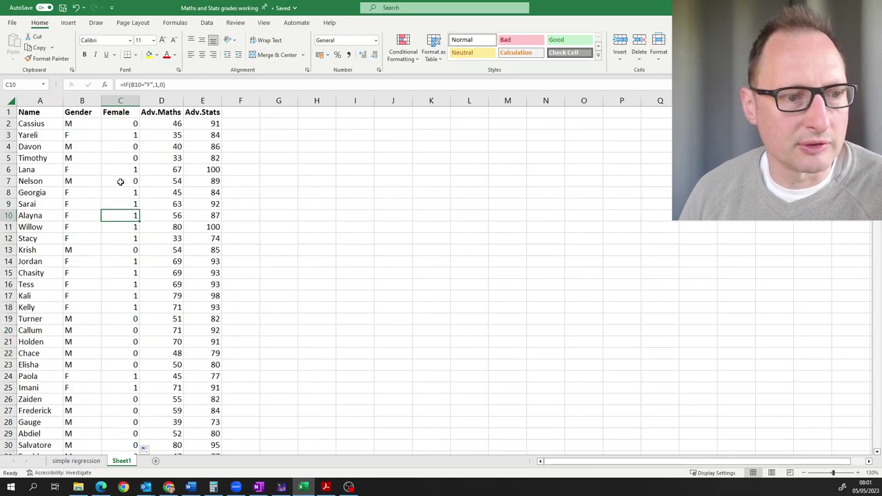
pyautogui.doubleClick(122, 217)
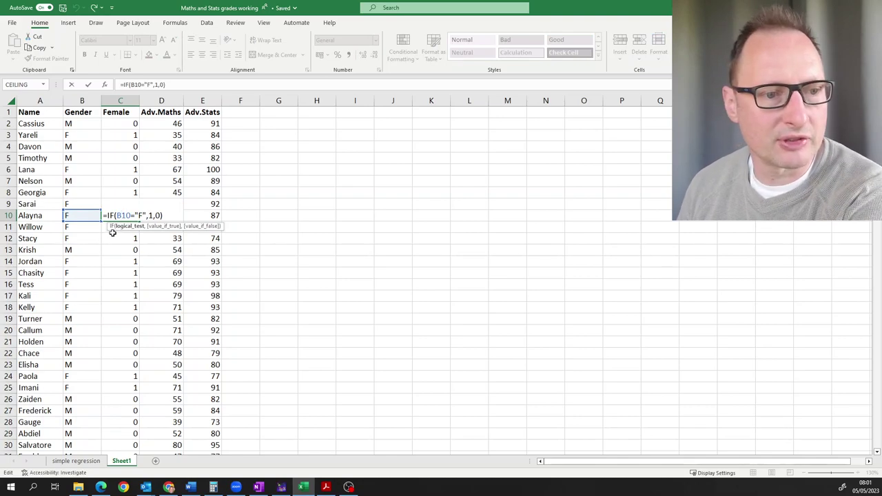
pyautogui.press('Escape')
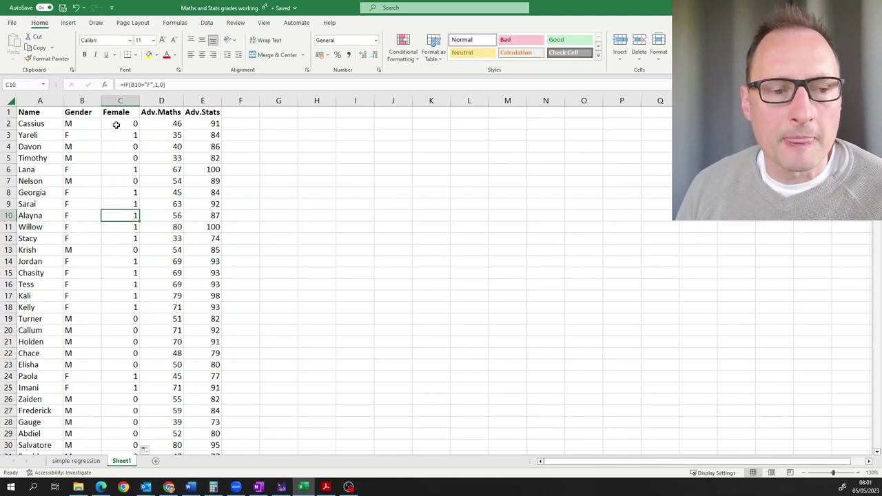
pyautogui.click(122, 160)
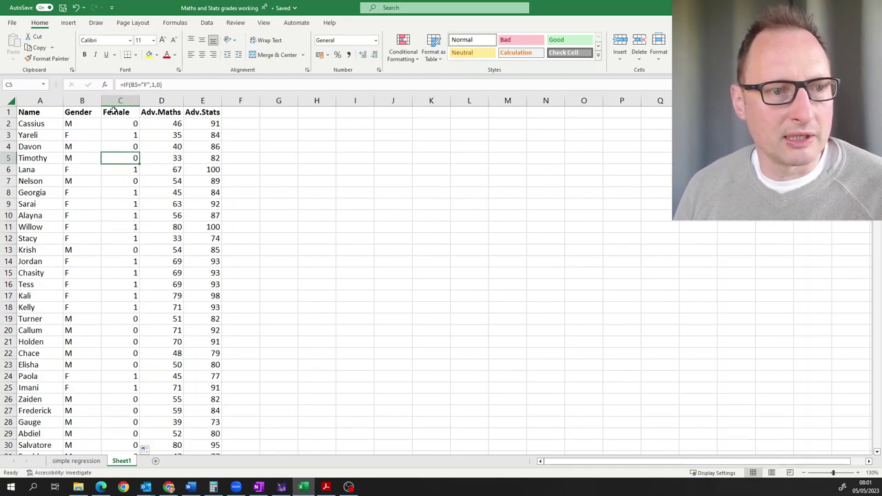
# Copy the Female column C and paste it over itself as values so its formulas become plain numbers.
pyautogui.click(118, 101)
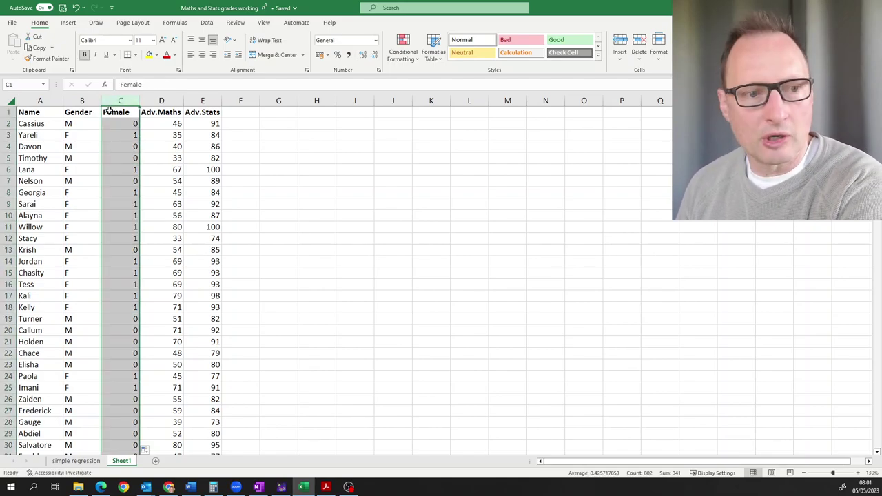
pyautogui.hotkey('ctrl', 'c')
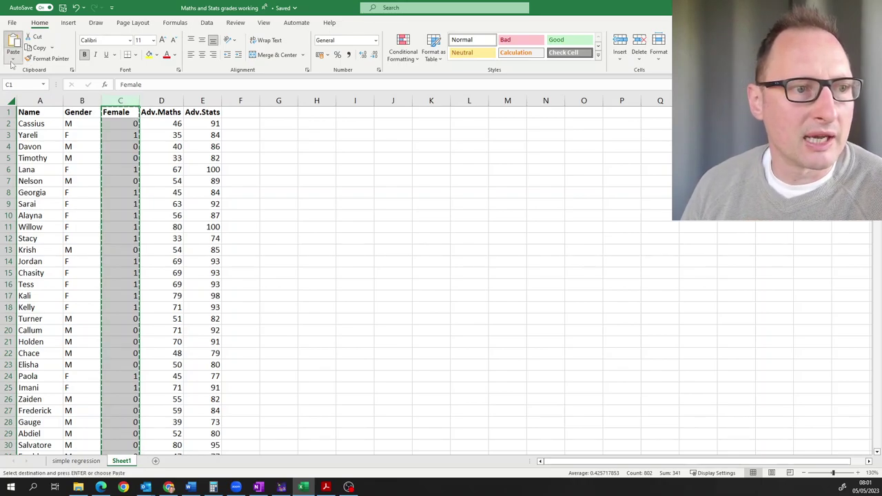
pyautogui.click(14, 60)
pyautogui.click(12, 128)
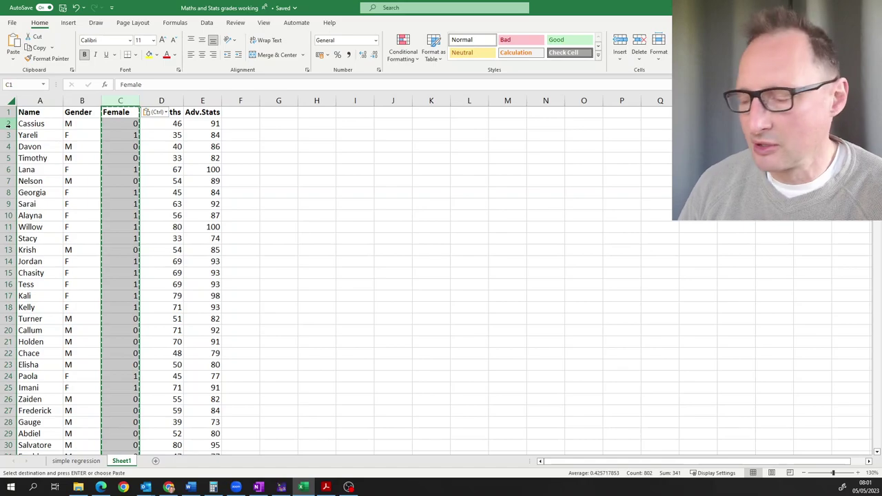
# Inspect several cells of the Female column for plain 0 and 1 values instead of formulas.
pyautogui.click(113, 181)
pyautogui.click(115, 158)
pyautogui.click(125, 135)
pyautogui.click(120, 181)
pyautogui.click(114, 227)
pyautogui.click(117, 239)
pyautogui.click(120, 284)
pyautogui.click(123, 318)
pyautogui.click(131, 341)
pyautogui.click(135, 294)
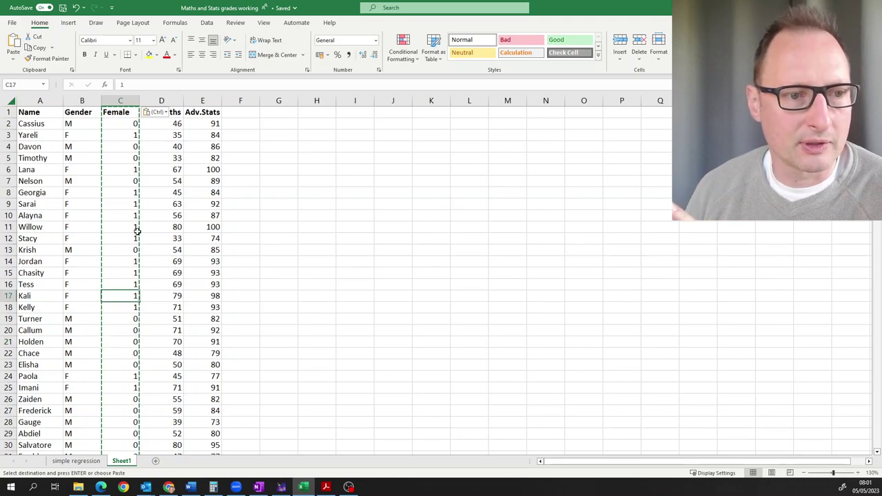
pyautogui.click(268, 177)
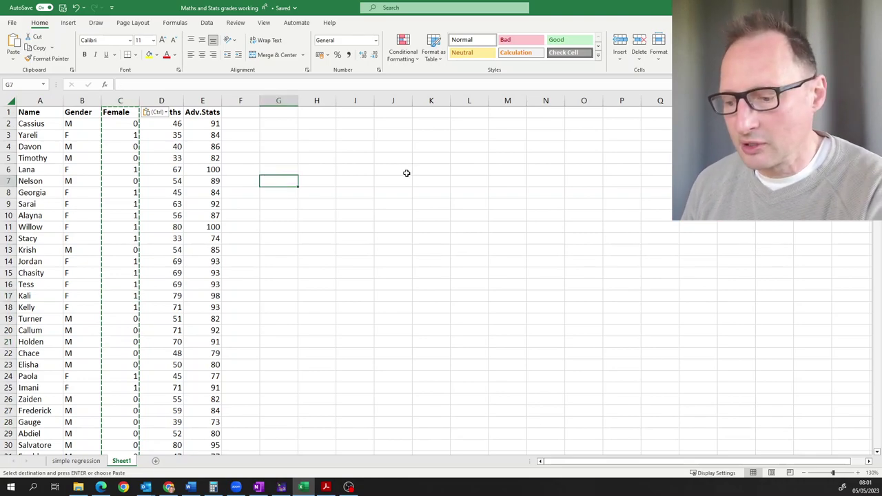
# Switch to the exercise sheet in OneNote and mark task (b) in blue ink, underlining its three variables and "average of the Female variable?".
pyautogui.hotkey('alt', 'Tab')
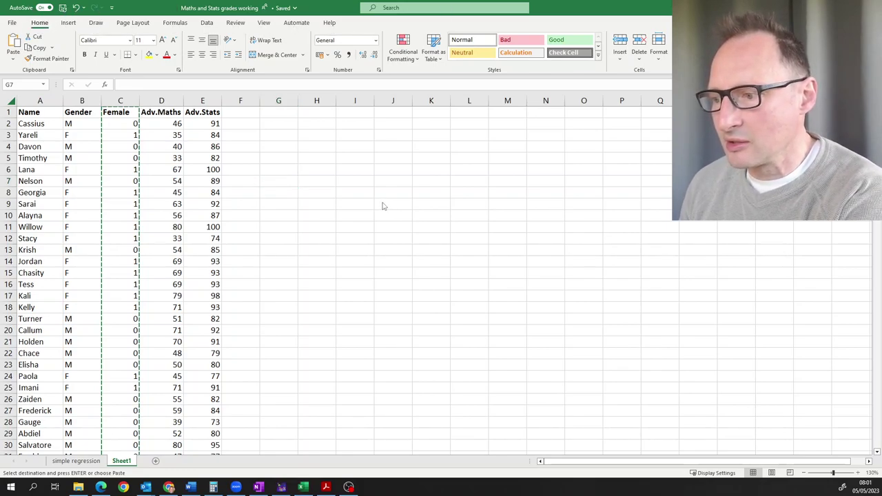
pyautogui.hotkey('alt', 'Tab')
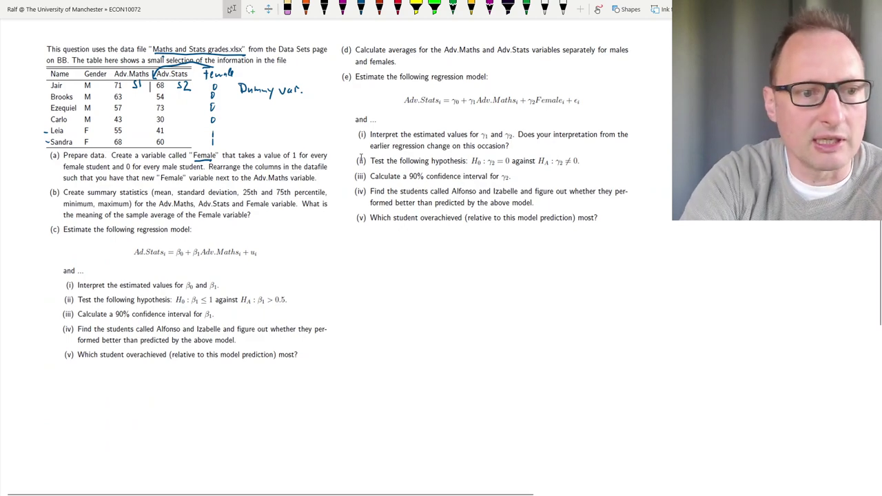
pyautogui.click(361, 7)
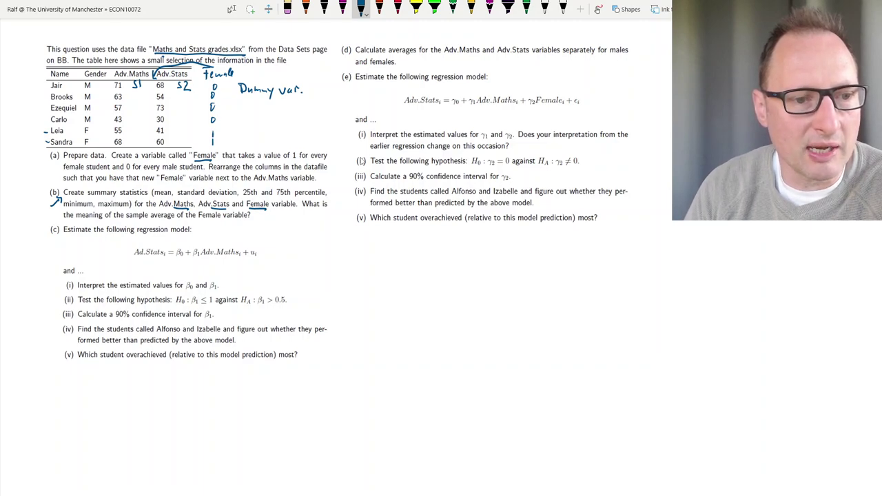
pyautogui.moveTo(169, 220); pyautogui.dragTo(250, 222)
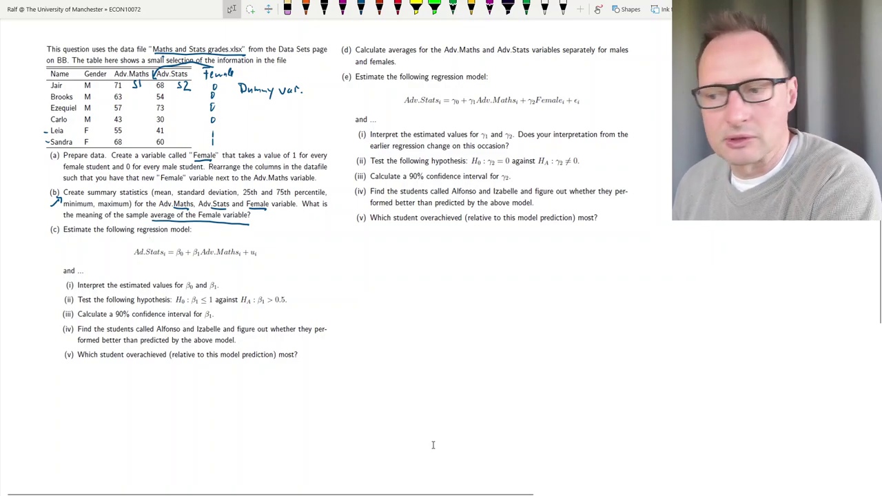
# Switch back to the grades workbook in Excel and select empty cell G3 beside the data.
pyautogui.hotkey('alt', 'Tab')
pyautogui.click(343, 307)
pyautogui.click(289, 111)
pyautogui.click(293, 144)
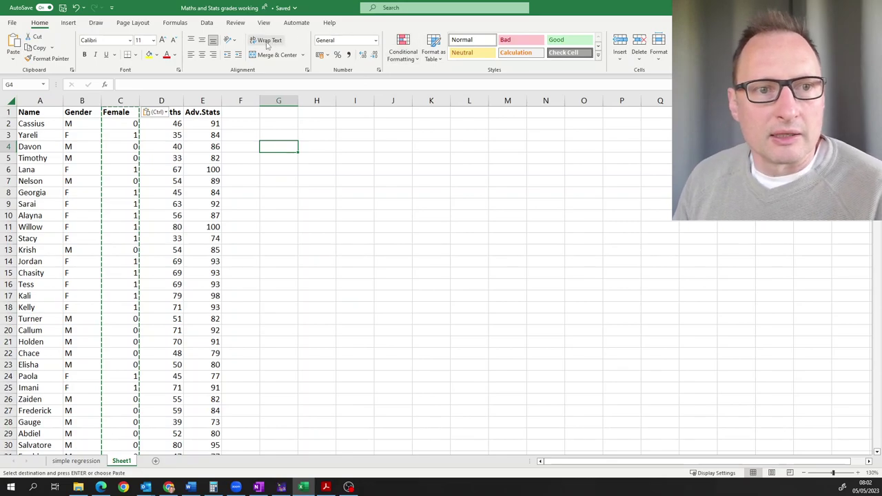
pyautogui.click(286, 135)
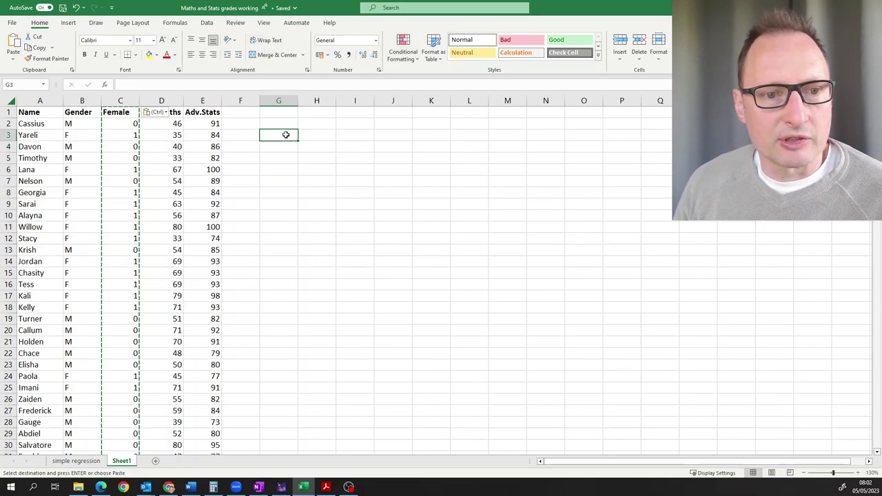
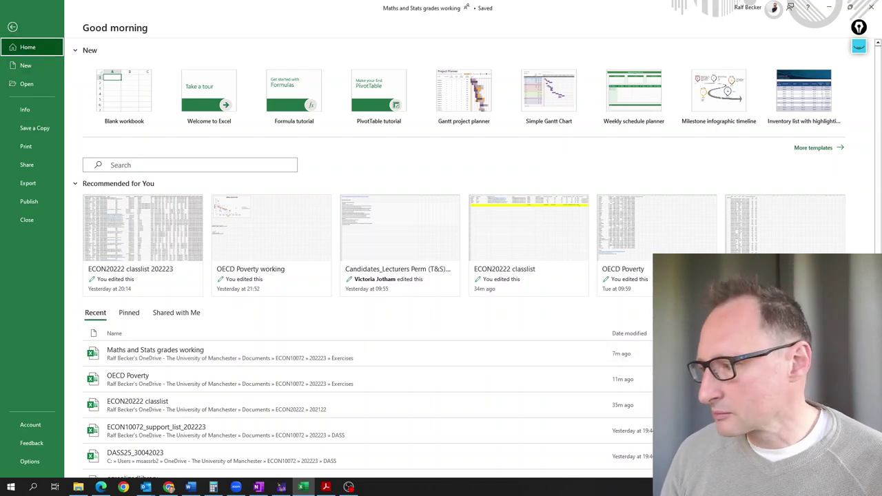
# Check in the Excel Add-ins manager that Analysis ToolPak is enabled and accept the list.
pyautogui.click(349, 486)
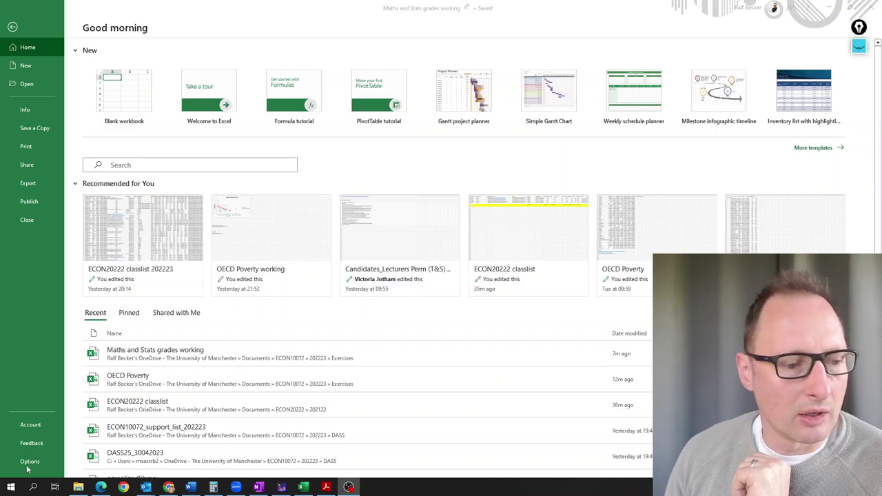
pyautogui.press('Escape')
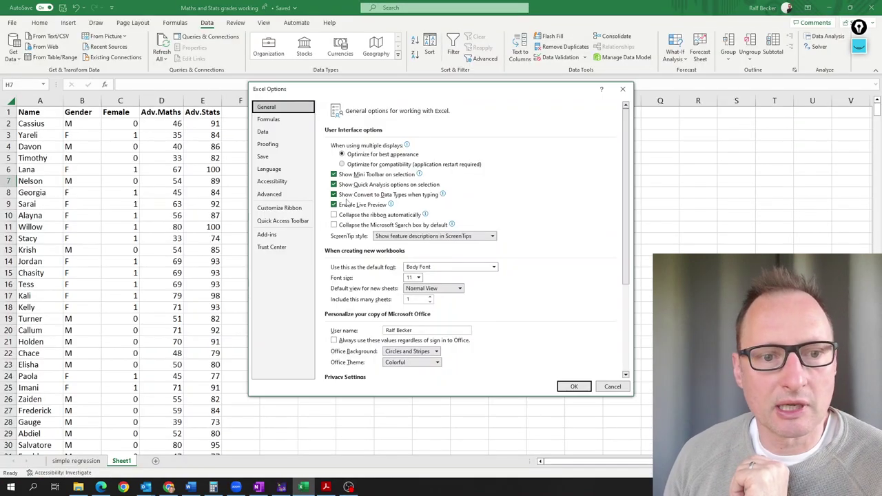
pyautogui.click(278, 236)
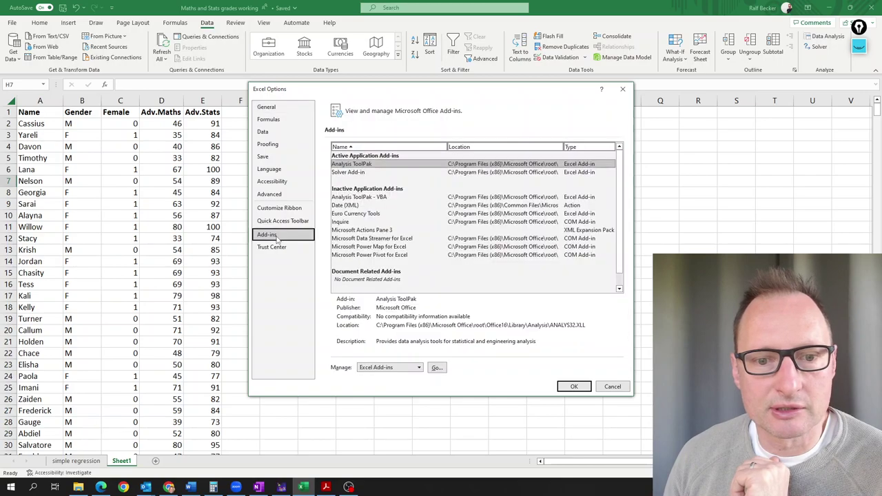
pyautogui.click(418, 368)
pyautogui.click(396, 376)
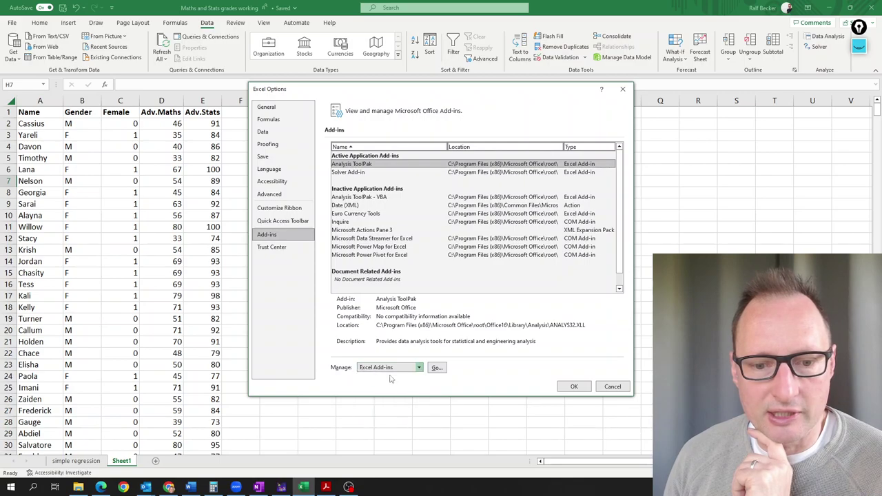
pyautogui.click(437, 369)
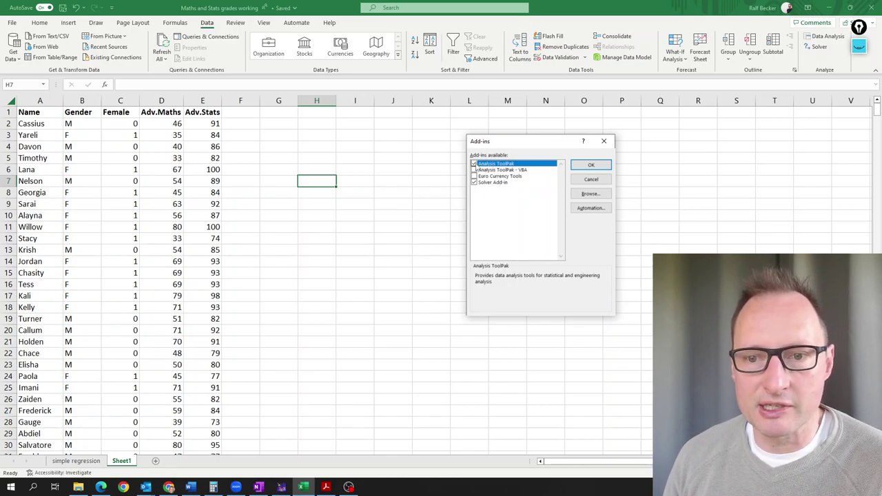
pyautogui.click(584, 167)
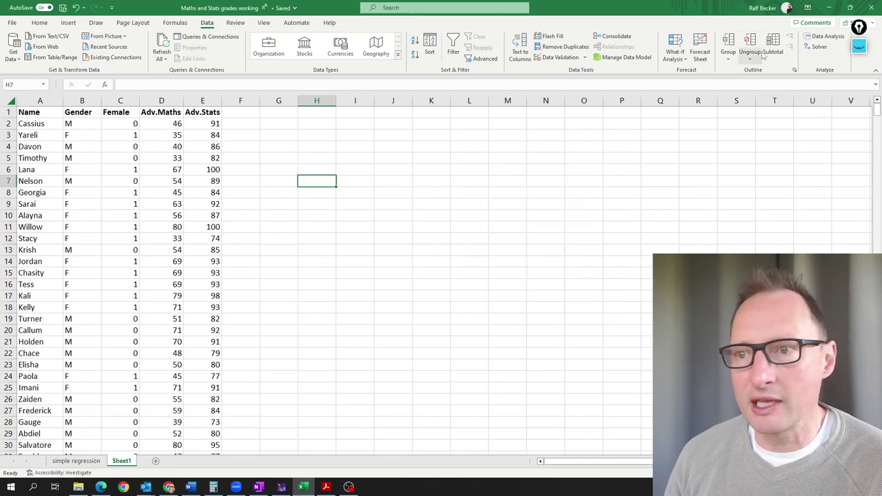
# Start a Descriptive Statistics analysis with input range $C$1:$E$802, treating the first row as labels.
pyautogui.click(826, 39)
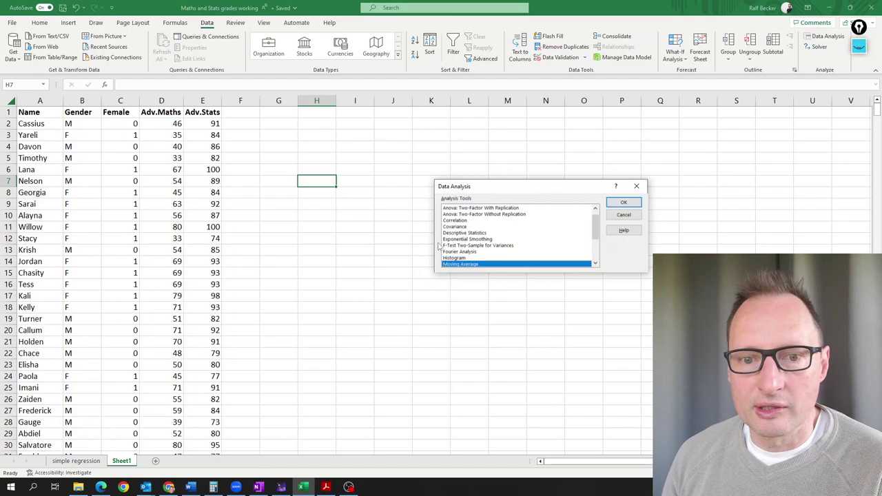
pyautogui.click(469, 232)
pyautogui.click(618, 203)
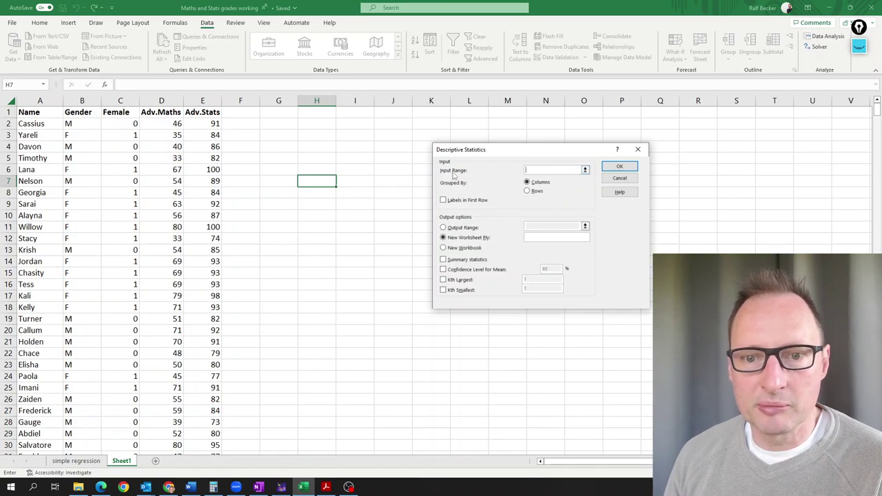
pyautogui.click(585, 170)
pyautogui.moveTo(120, 112); pyautogui.dragTo(216, 430)
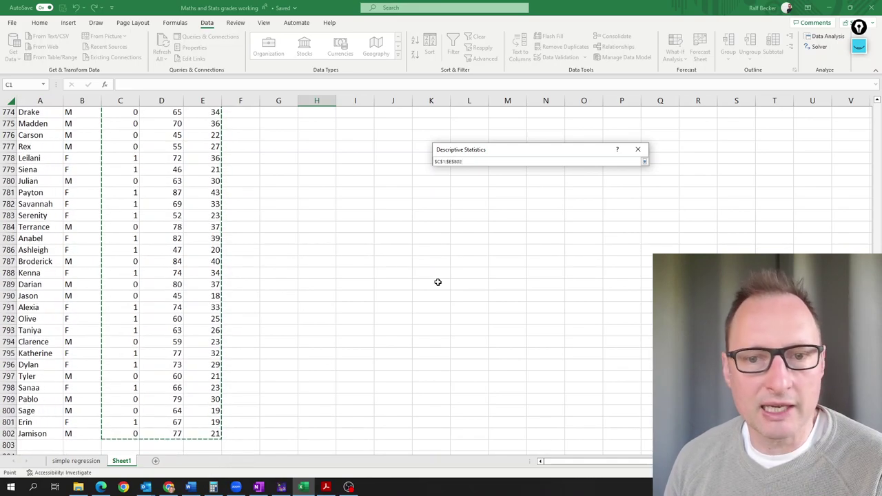
pyautogui.click(645, 161)
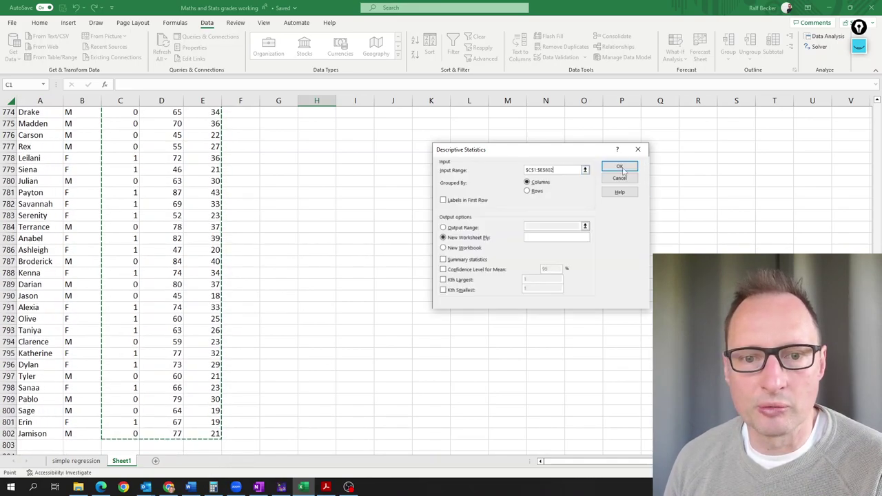
pyautogui.click(443, 200)
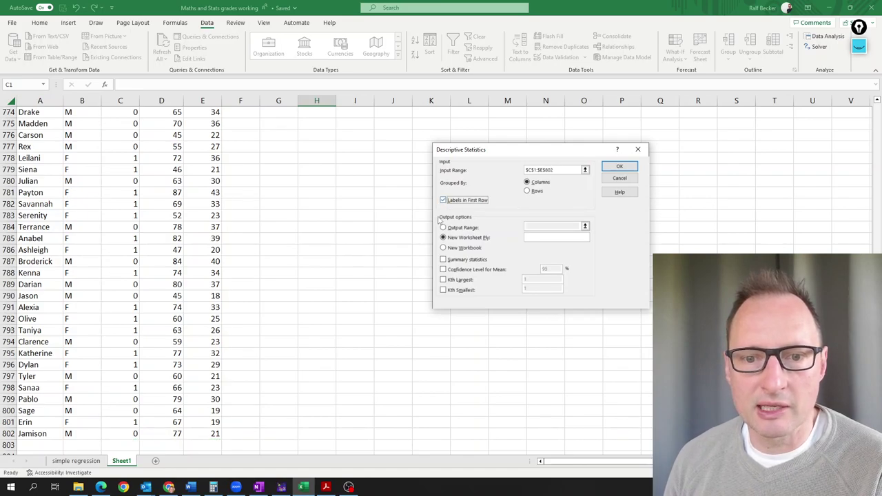
# Set the output range to $H$2, include summary statistics, and generate the descriptive statistics table.
pyautogui.click(443, 227)
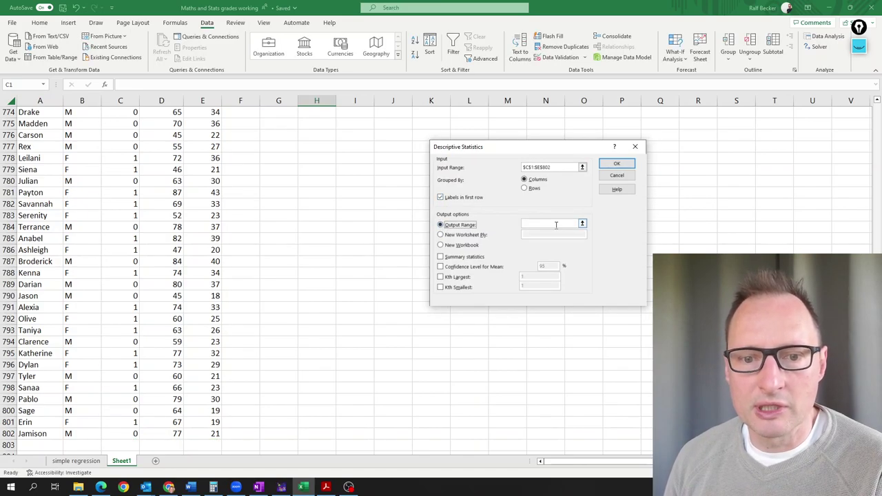
pyautogui.click(585, 227)
pyautogui.scroll(7, 344, 173)
pyautogui.scroll(7, 375, 152)
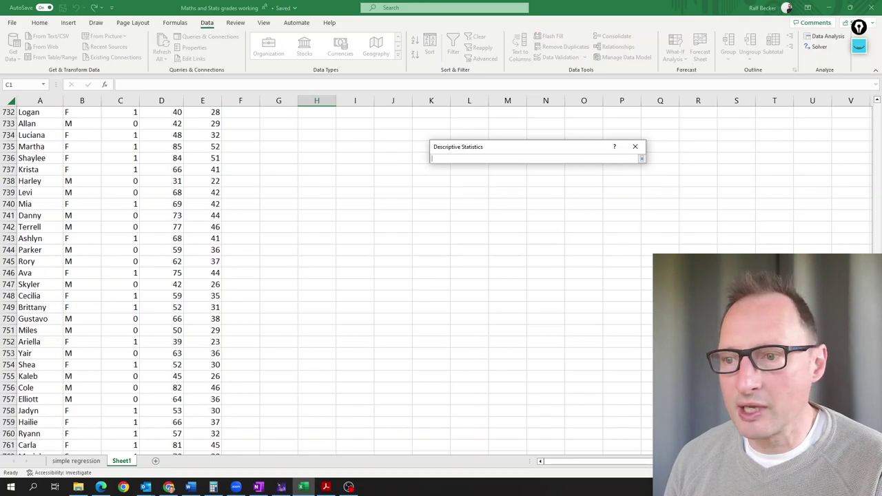
pyautogui.scroll(20, 344, 173)
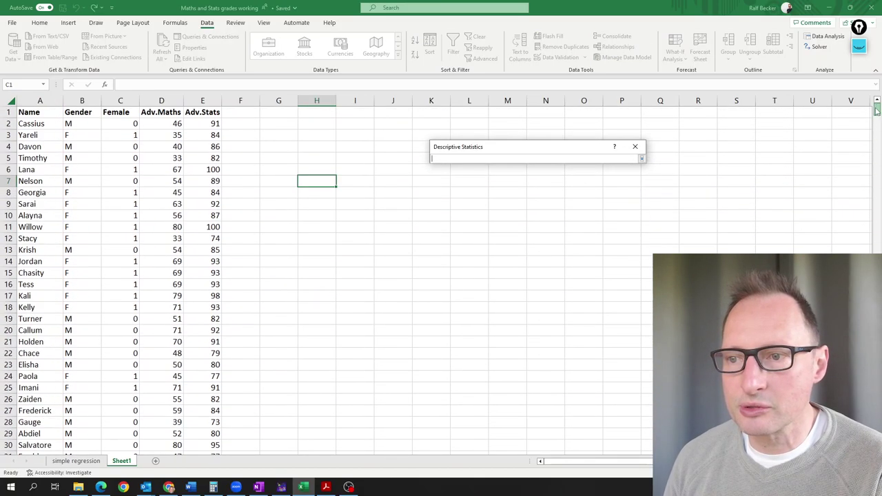
pyautogui.click(312, 127)
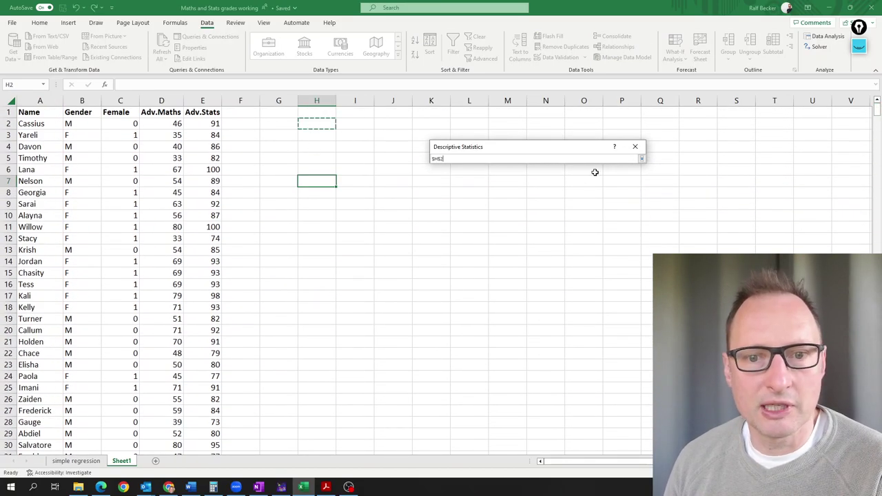
pyautogui.click(641, 159)
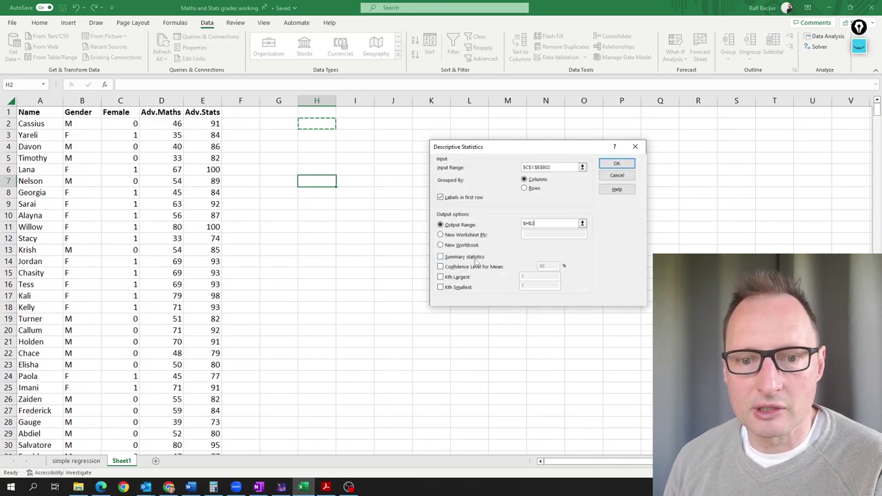
pyautogui.click(441, 257)
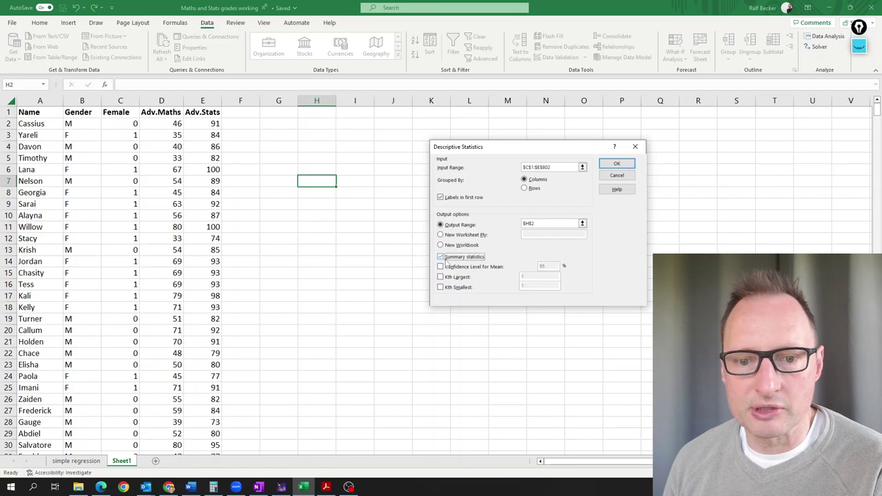
pyautogui.click(620, 163)
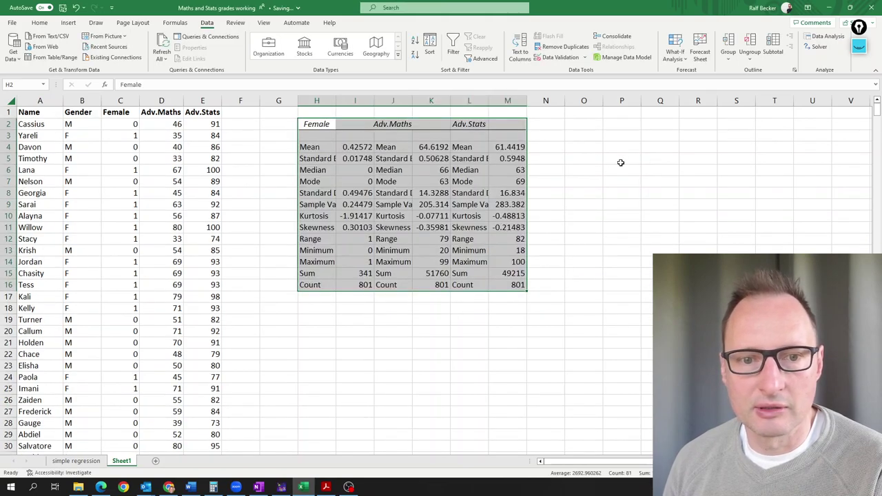
# Autofit columns H, J and L so the statistic labels in the output table are fully readable.
pyautogui.click(585, 213)
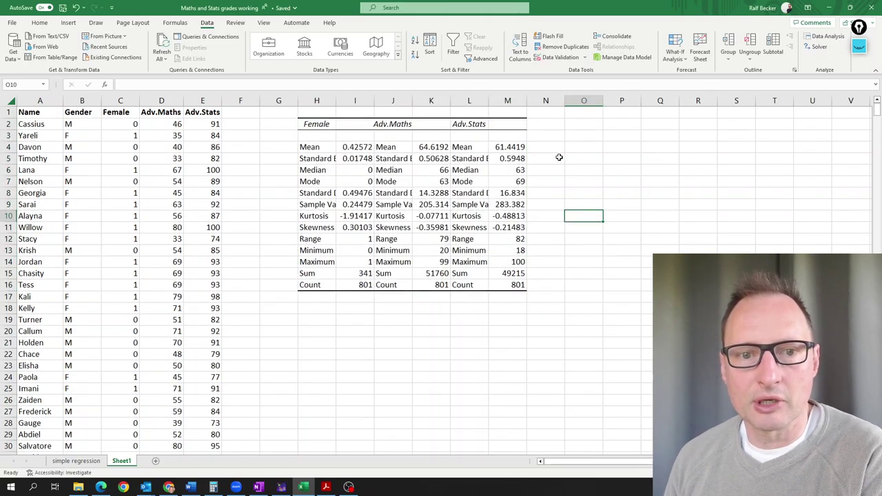
pyautogui.doubleClick(338, 101)
pyautogui.doubleClick(445, 100)
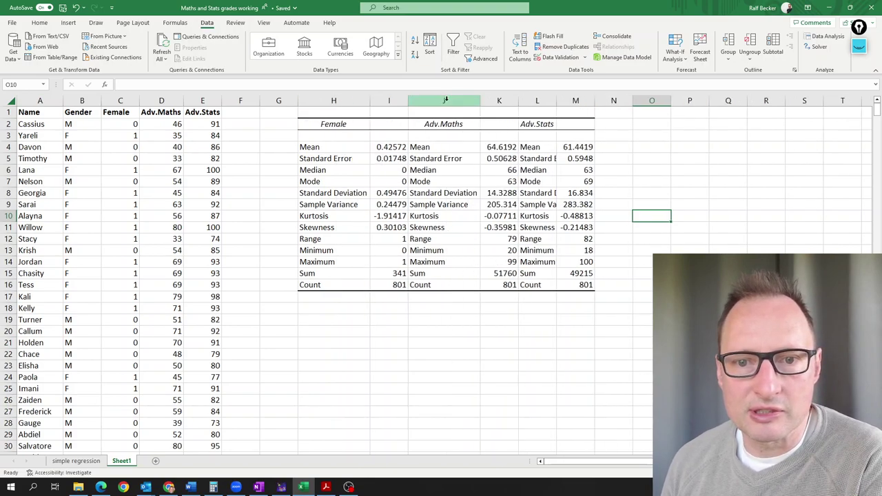
pyautogui.doubleClick(557, 101)
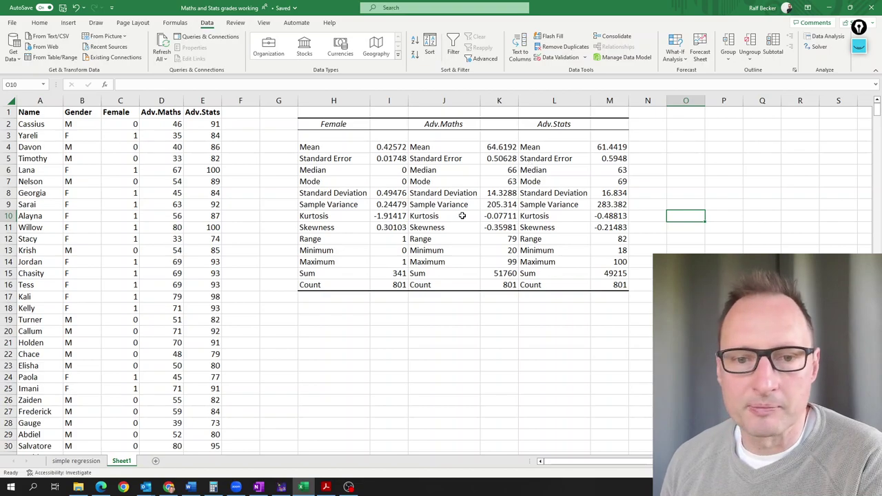
# Review the Female, Adv.Maths and Adv.Stats headings and the Standard Deviation row of the summary table.
pyautogui.click(365, 124)
pyautogui.click(455, 124)
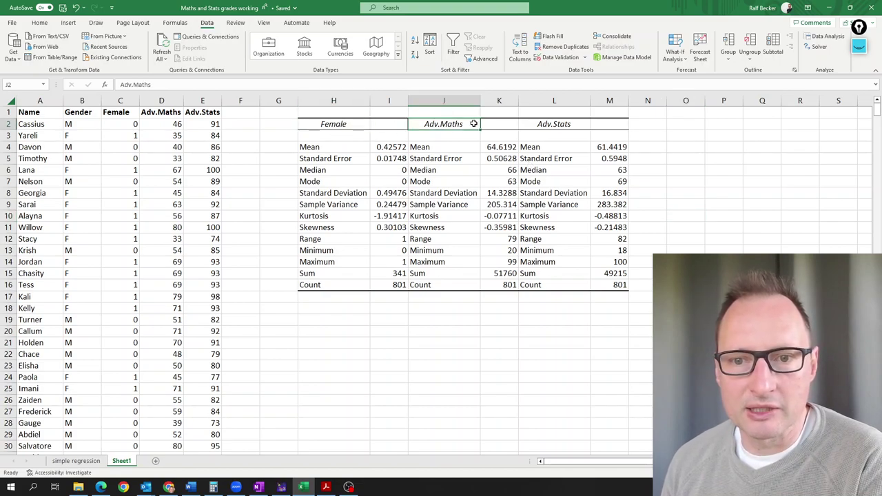
pyautogui.click(563, 123)
pyautogui.click(450, 191)
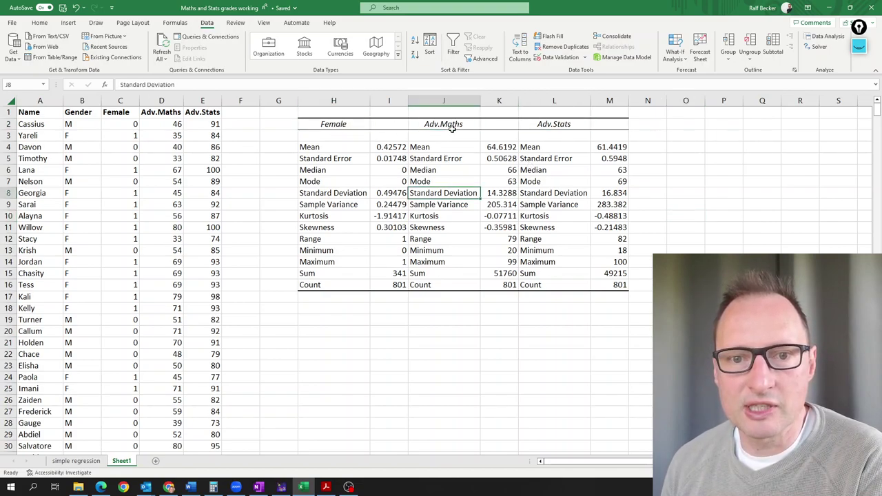
# Compare the mean, standard error and standard deviation of Adv.Maths and Adv.Stats in the summary table.
pyautogui.click(510, 147)
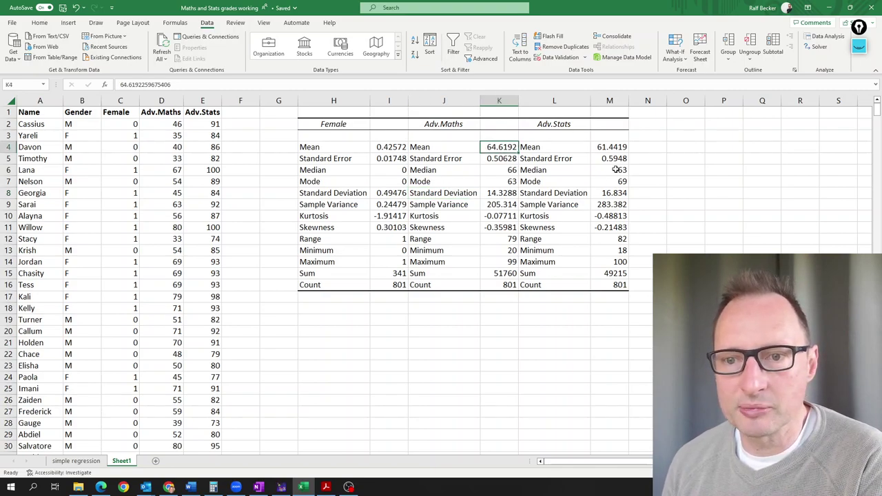
pyautogui.click(610, 148)
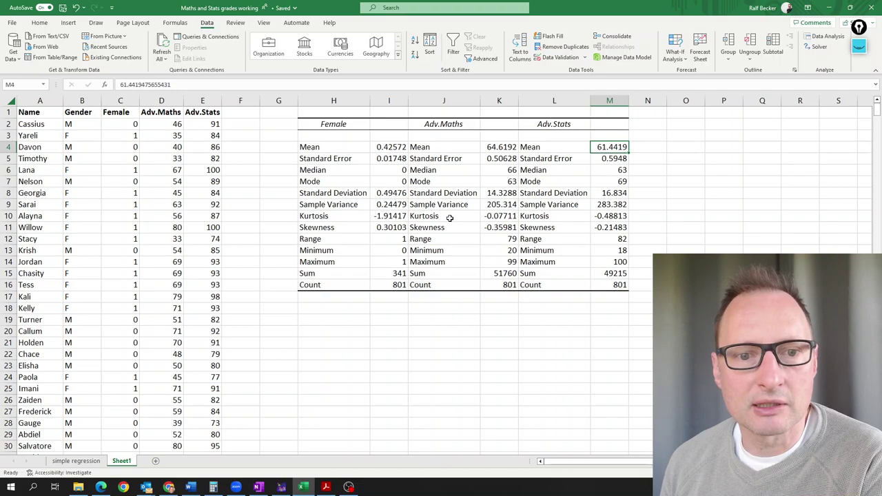
pyautogui.click(501, 158)
pyautogui.click(447, 161)
pyautogui.click(506, 159)
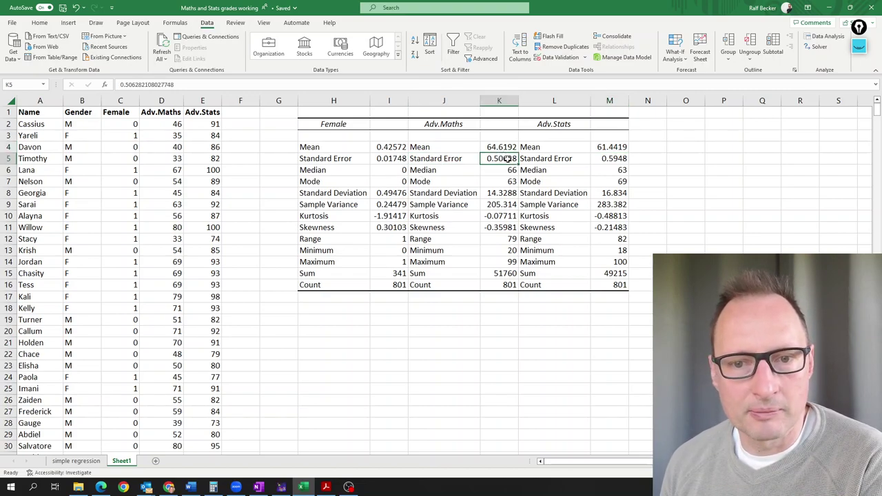
pyautogui.click(458, 194)
pyautogui.click(485, 193)
pyautogui.moveTo(449, 194); pyautogui.dragTo(500, 194)
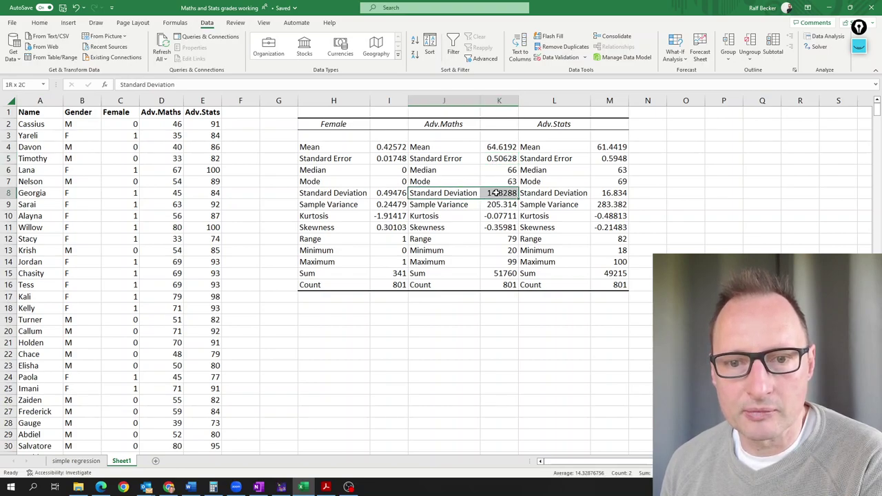
pyautogui.click(609, 194)
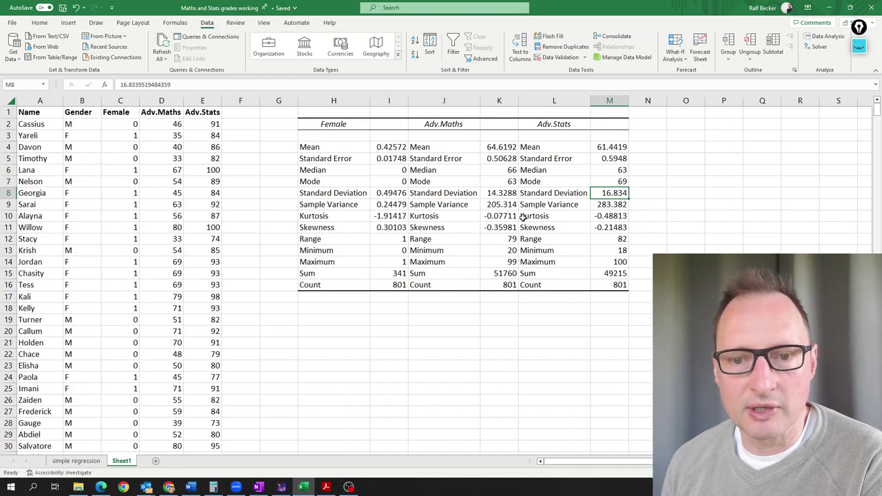
pyautogui.click(470, 197)
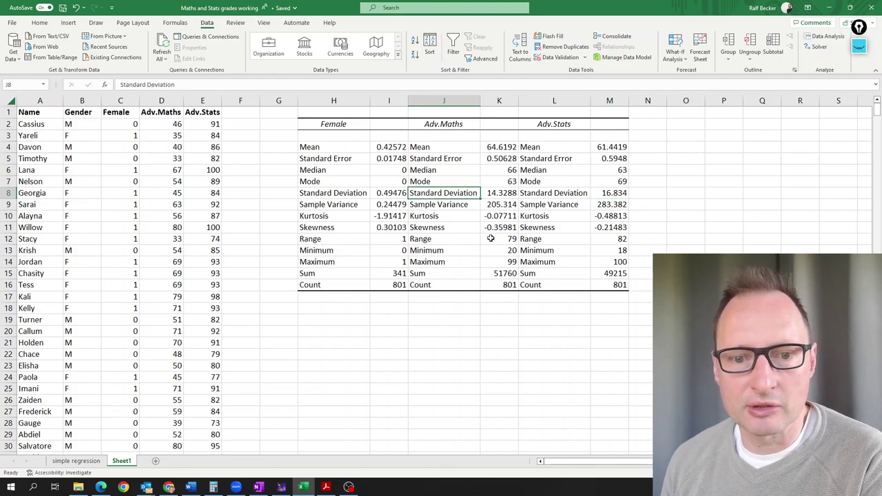
# Examine the minimum, maximum, count and range rows for Adv.Maths and Adv.Stats in the summary table.
pyautogui.click(508, 251)
pyautogui.click(508, 262)
pyautogui.click(607, 261)
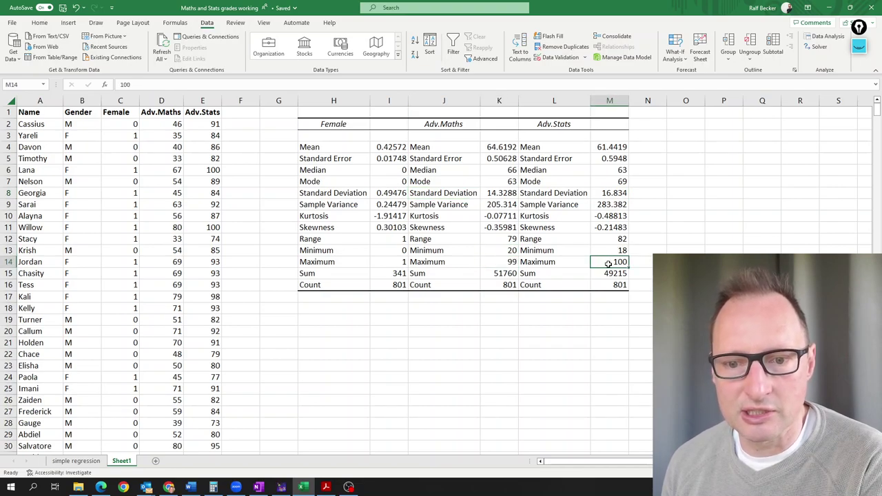
pyautogui.click(503, 261)
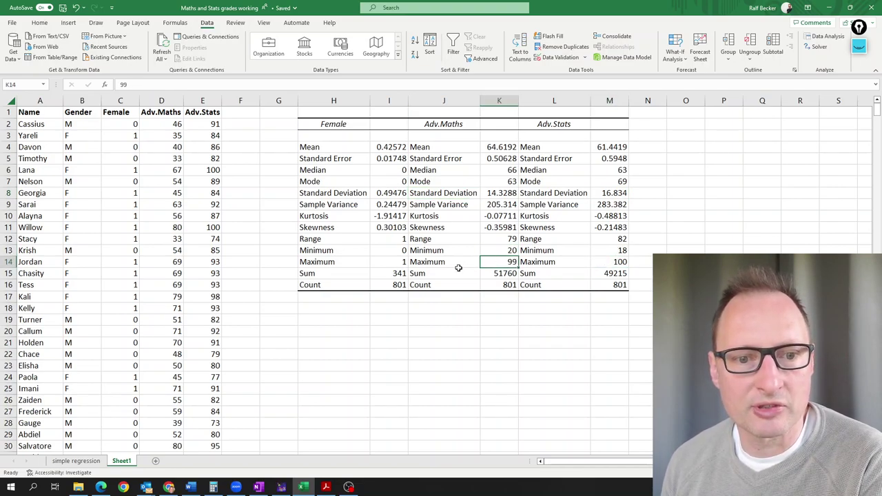
pyautogui.click(448, 226)
pyautogui.click(511, 288)
pyautogui.click(618, 286)
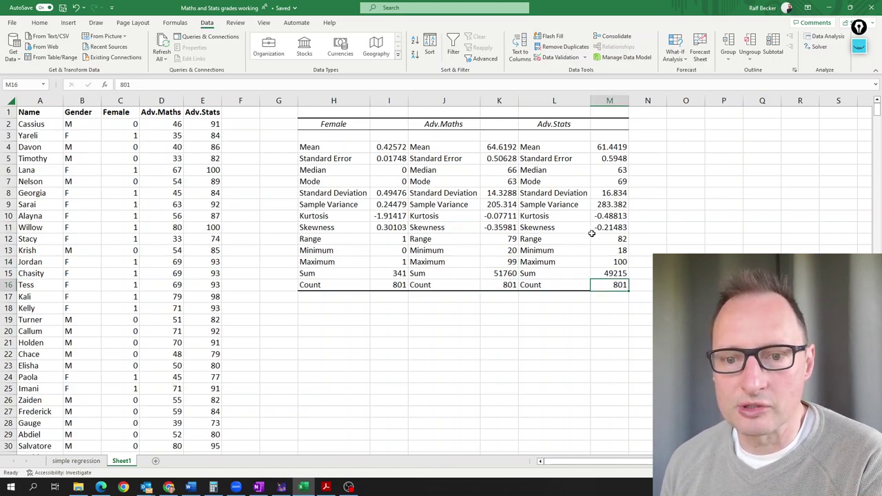
pyautogui.click(431, 243)
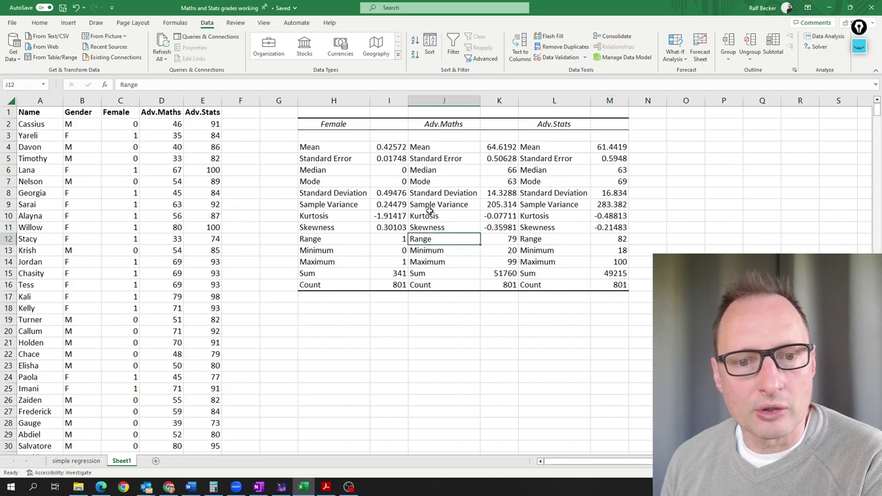
pyautogui.click(440, 192)
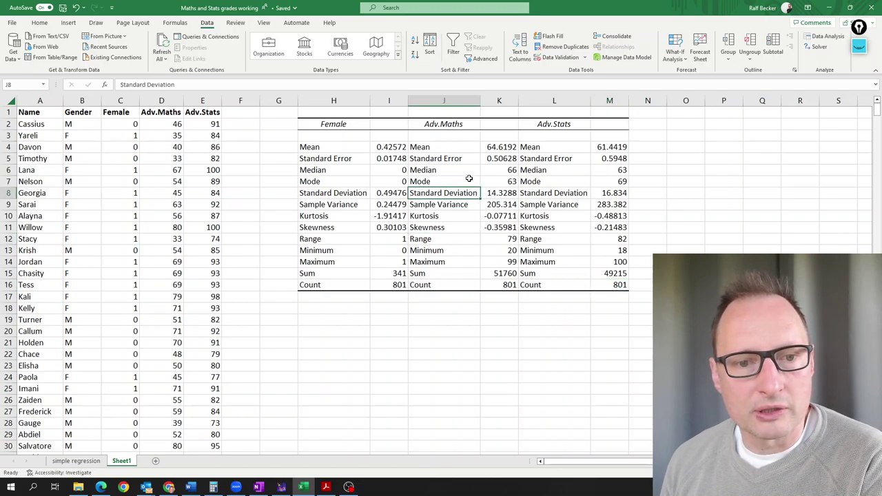
# Highlight the Female variable's Mean label and value, cells H4:I4, with a yellow fill.
pyautogui.click(390, 195)
pyautogui.click(333, 125)
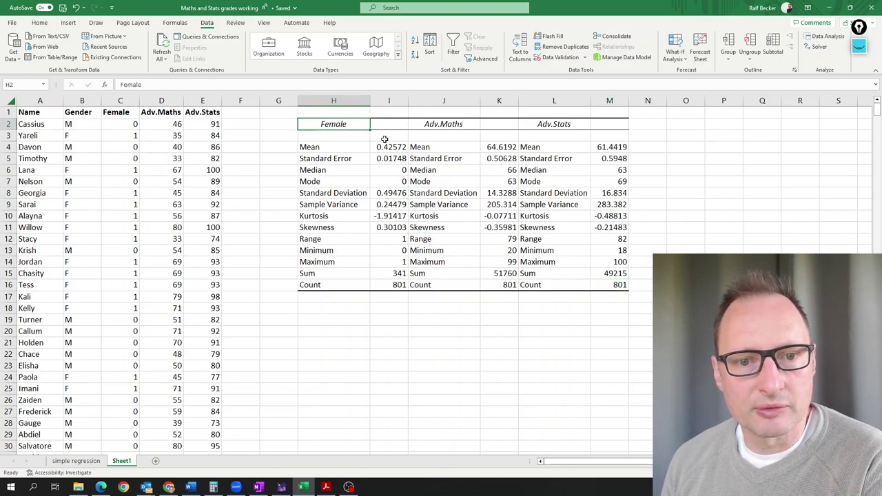
pyautogui.click(353, 150)
pyautogui.click(391, 147)
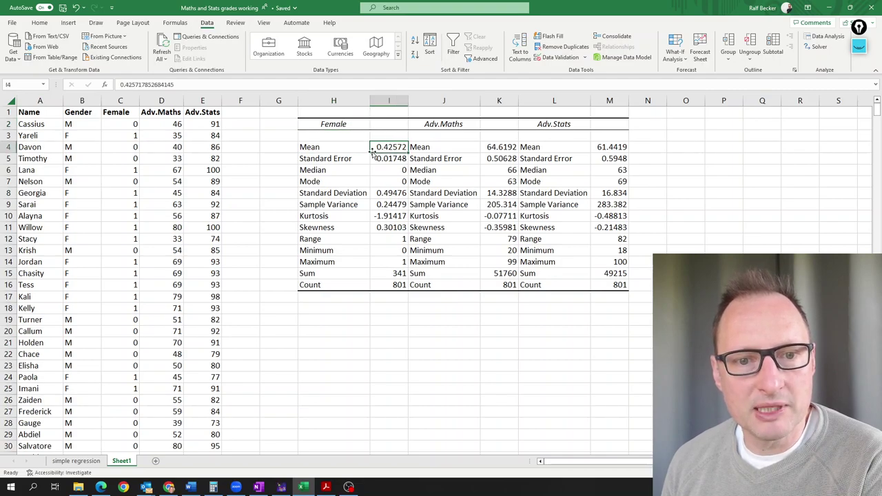
pyautogui.moveTo(365, 148); pyautogui.dragTo(389, 148)
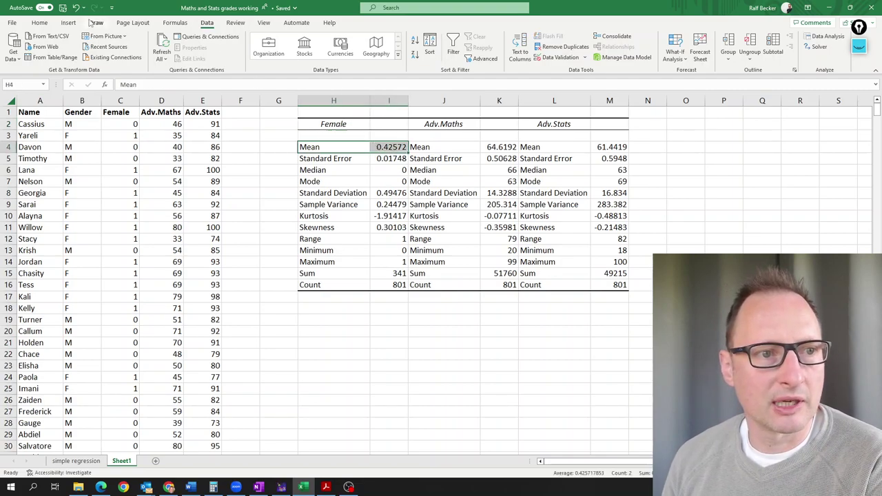
pyautogui.click(39, 22)
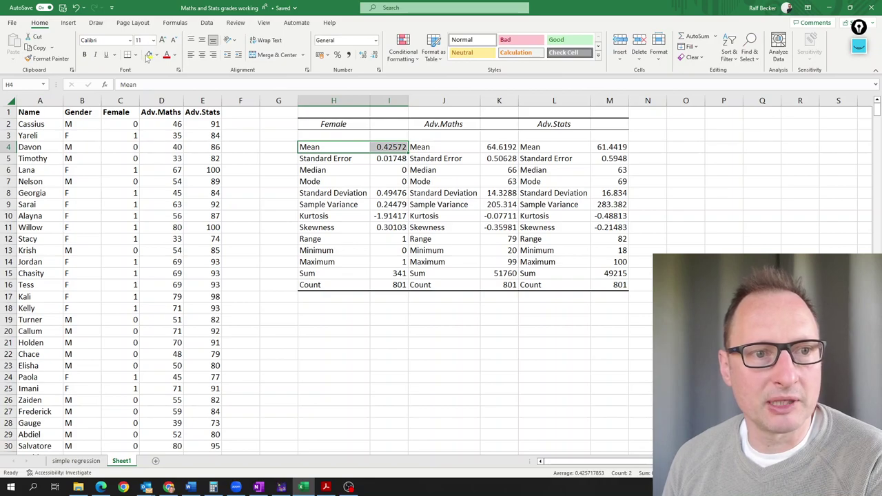
pyautogui.click(148, 55)
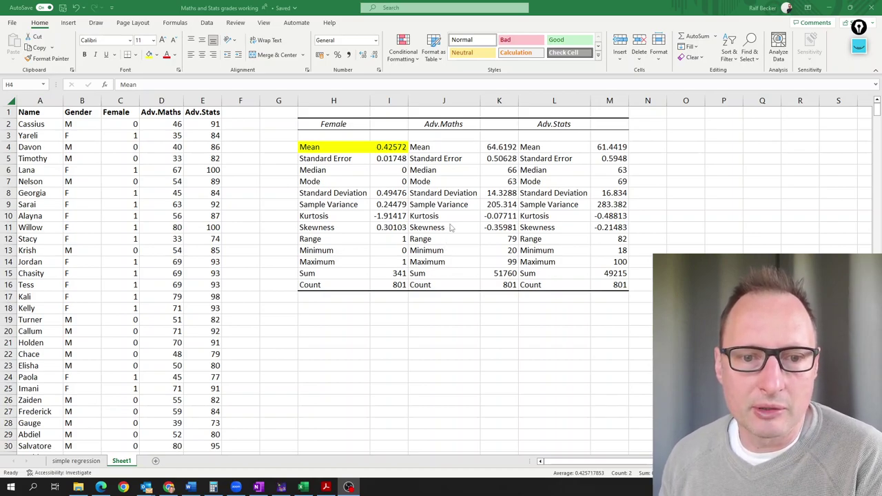
# Check individual values in the Female column against that variable's mean and sample variance in the summary table.
pyautogui.click(128, 147)
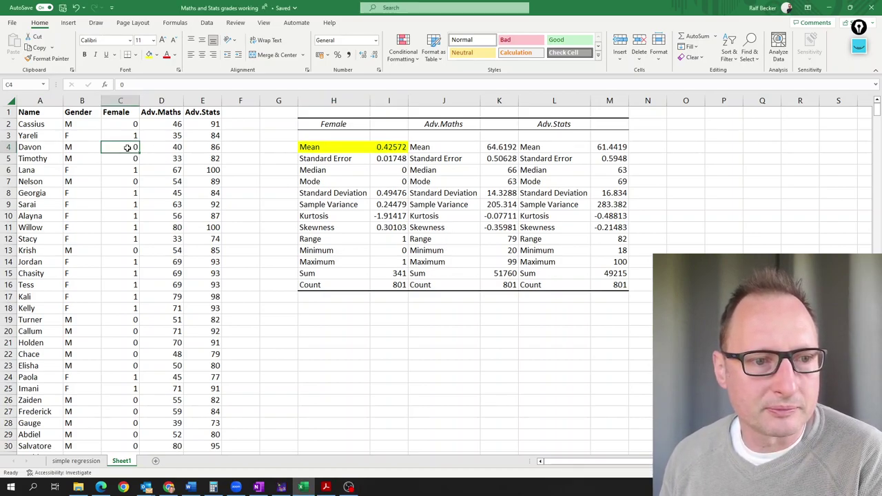
pyautogui.click(129, 135)
pyautogui.click(135, 248)
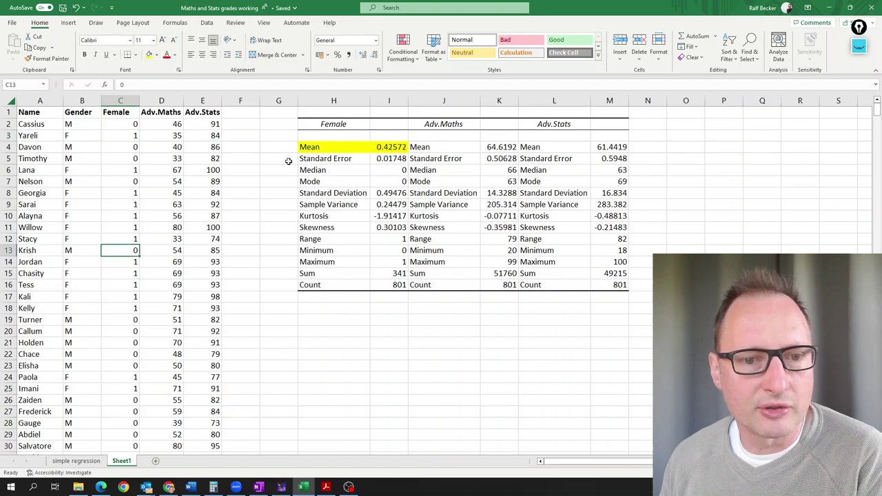
pyautogui.click(390, 177)
pyautogui.click(391, 147)
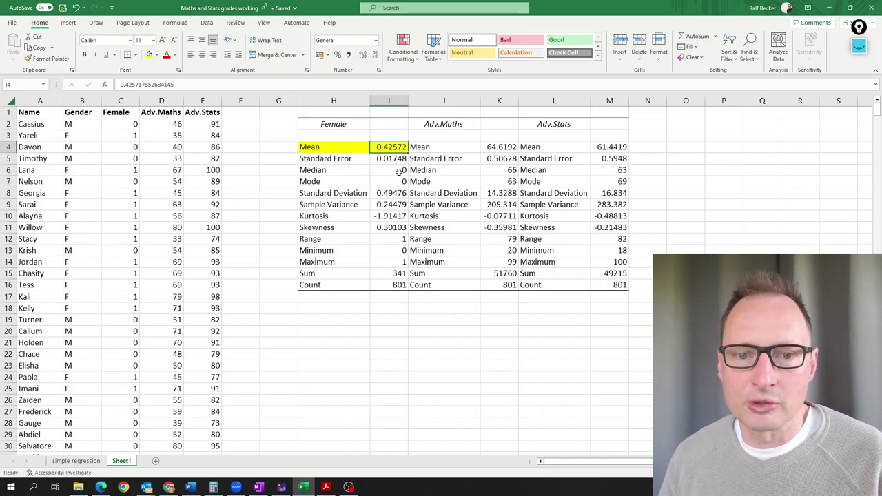
pyautogui.click(393, 206)
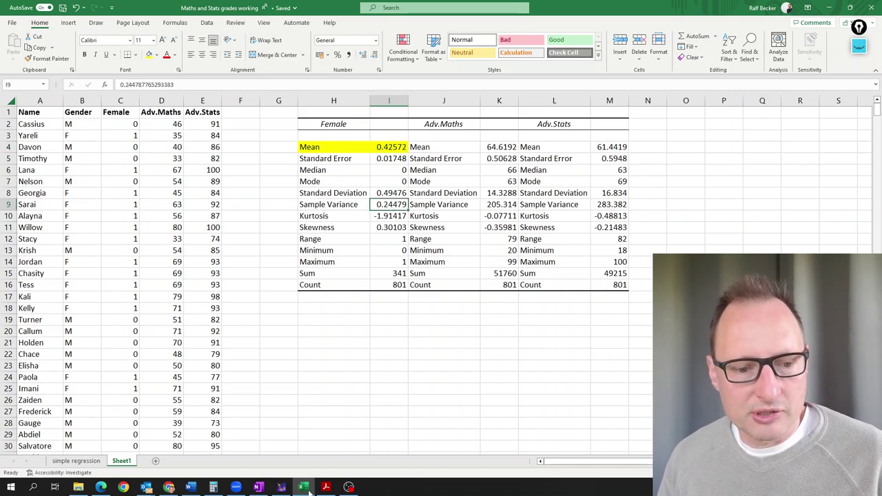
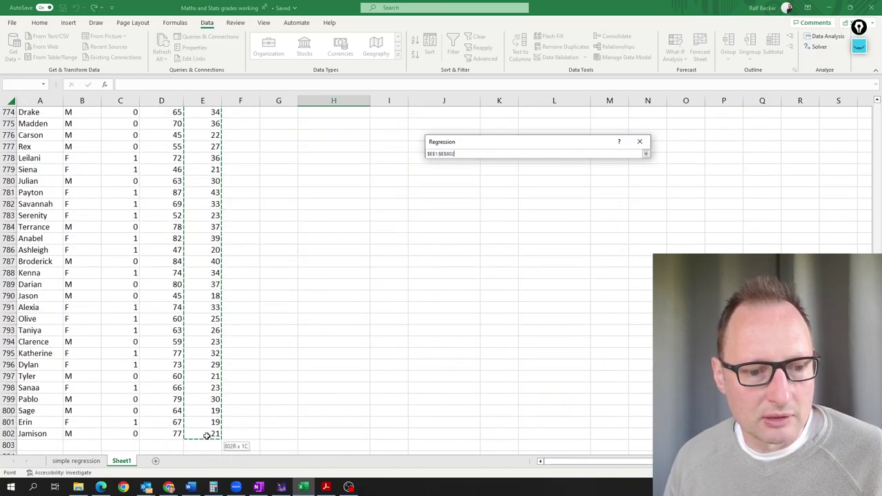
# Set the regression's Y range to $E$1:$E$802 and its X range to the Adv.Maths column, $D$1:$D$802.
pyautogui.click(646, 155)
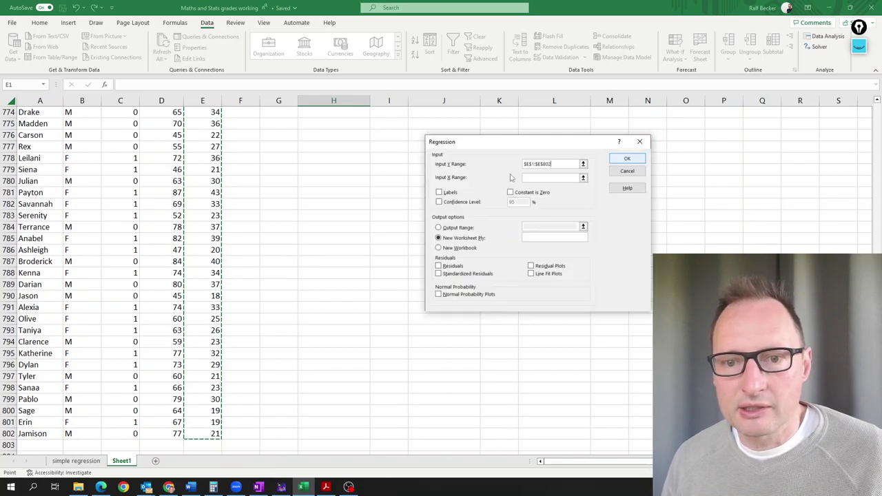
pyautogui.click(583, 177)
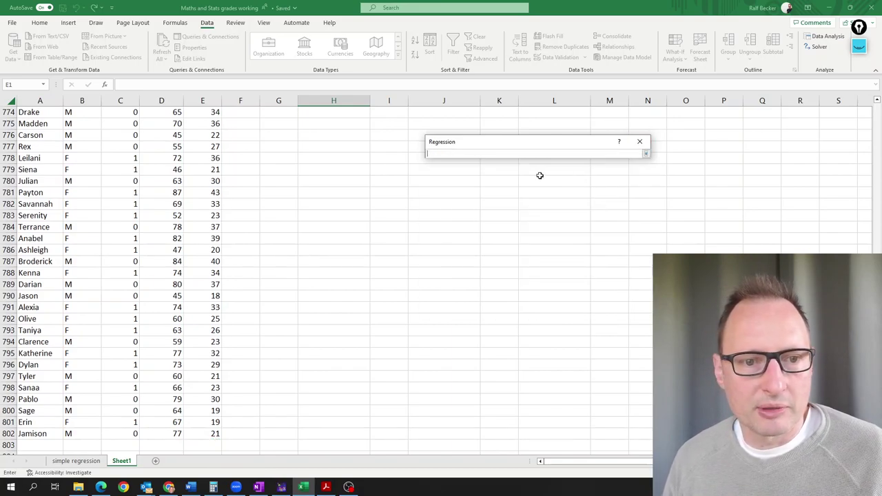
pyautogui.moveTo(163, 435); pyautogui.dragTo(146, 3)
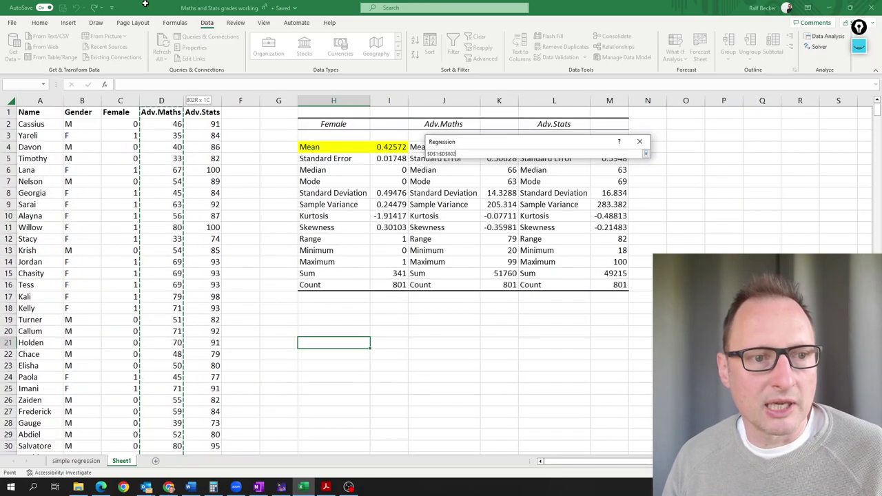
pyautogui.moveTo(160, 112); pyautogui.dragTo(160, 111)
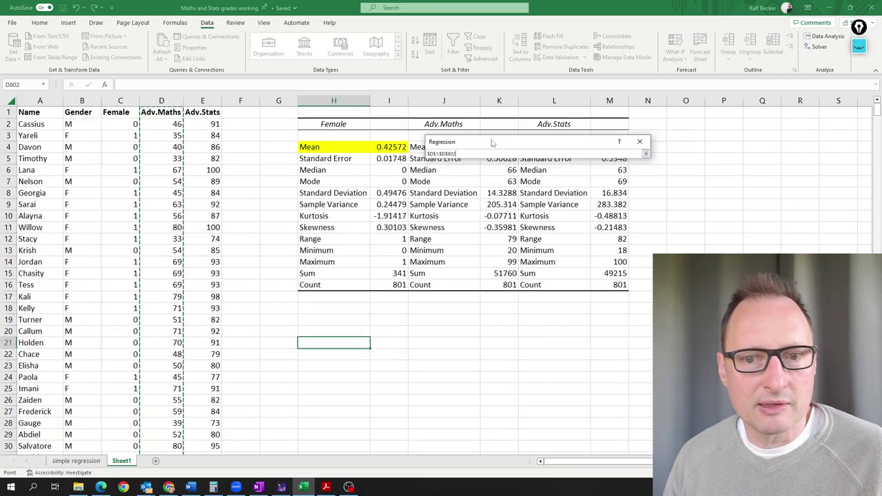
pyautogui.click(646, 153)
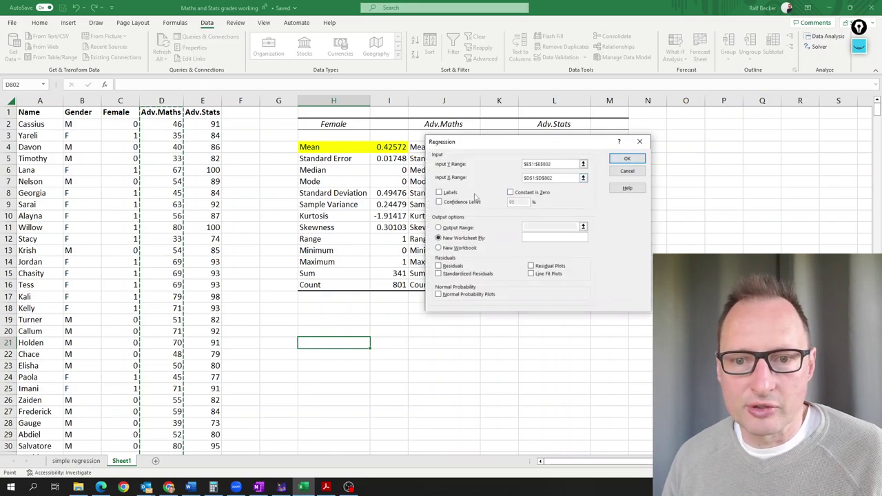
# Treat the first row as labels, set the output range to $H$19, and generate the regression output.
pyautogui.click(440, 192)
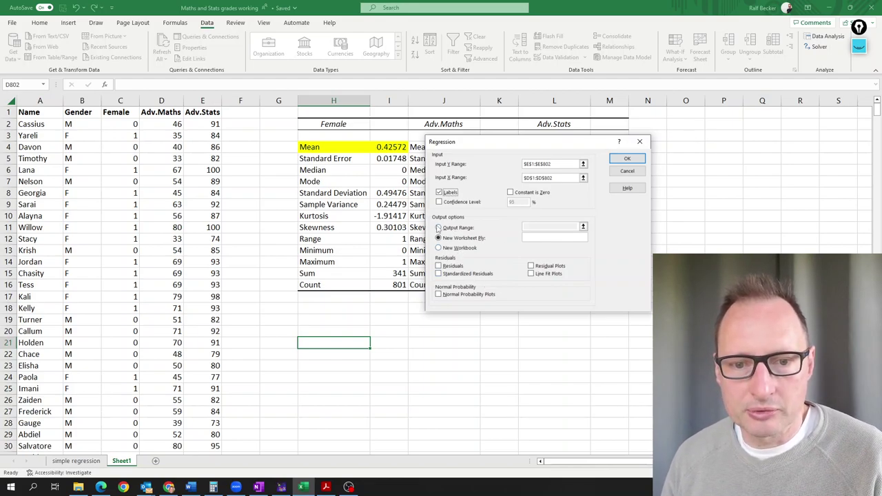
pyautogui.click(438, 228)
pyautogui.click(580, 225)
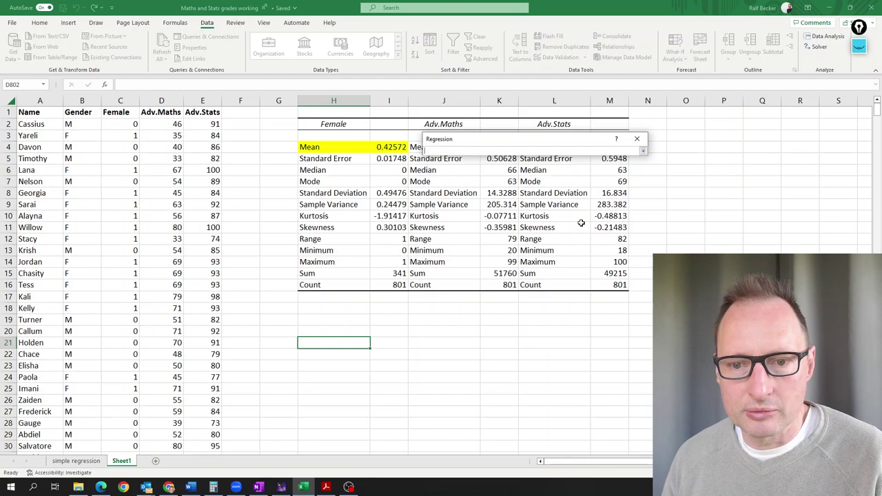
pyautogui.click(315, 322)
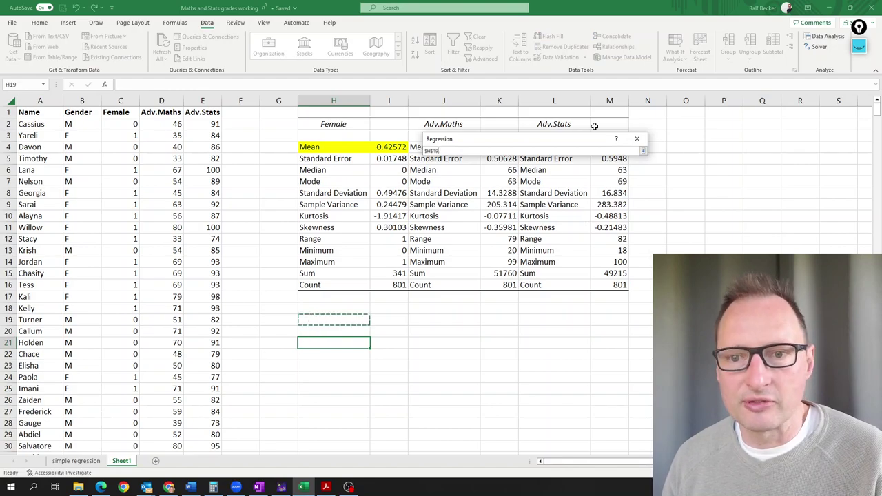
pyautogui.click(643, 151)
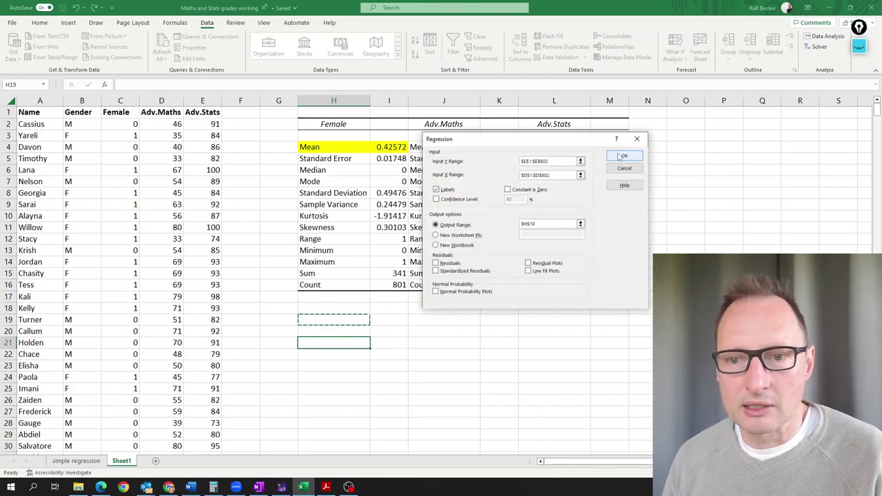
pyautogui.click(618, 153)
pyautogui.scroll(-3, 462, 207)
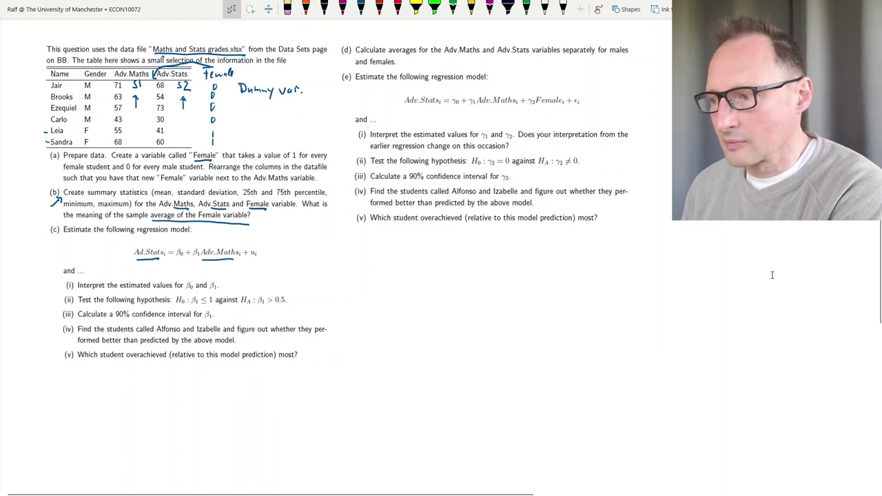
# Return from the question sheet to the Excel regression output and try handwriting "Adv Maths =" beside the Regression Statistics table.
pyautogui.hotkey('alt', 'Tab')
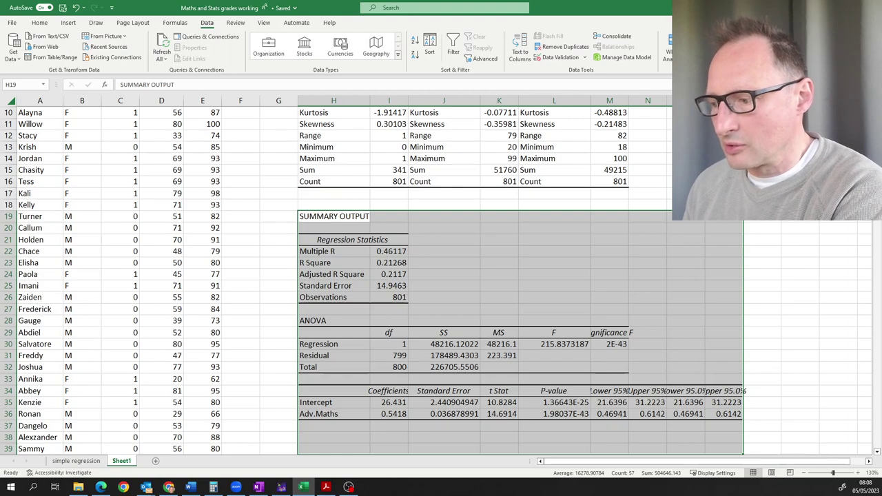
pyautogui.hotkey('alt', 'Tab')
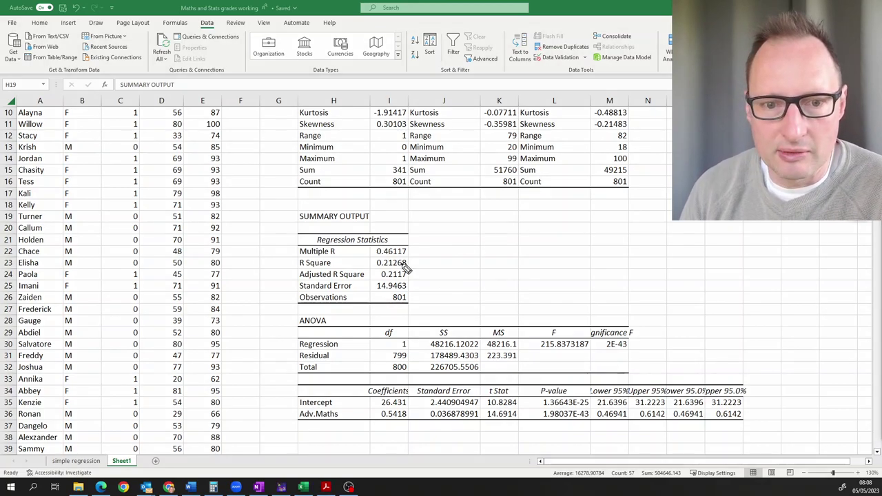
pyautogui.moveTo(429, 256)
pyautogui.mouseDown()
pyautogui.moveTo(419, 260)
pyautogui.moveTo(483, 252)
pyautogui.mouseUp()
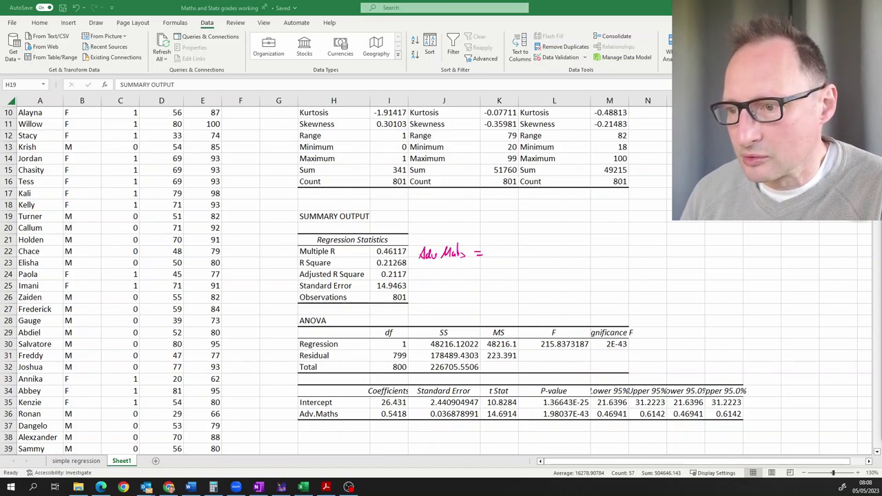
pyautogui.press('Escape')
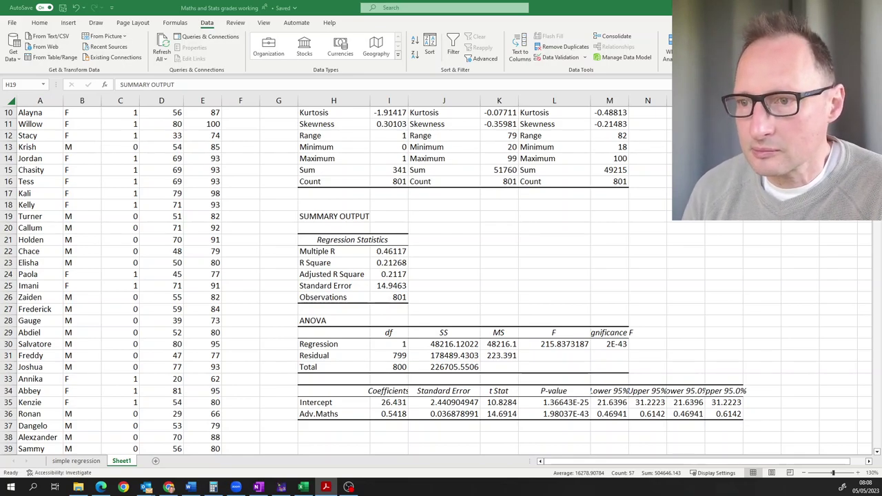
# Extend the handwritten regression equation beside the Regression Statistics table with "26.4 + 0.54" after the equals sign.
pyautogui.click(327, 487)
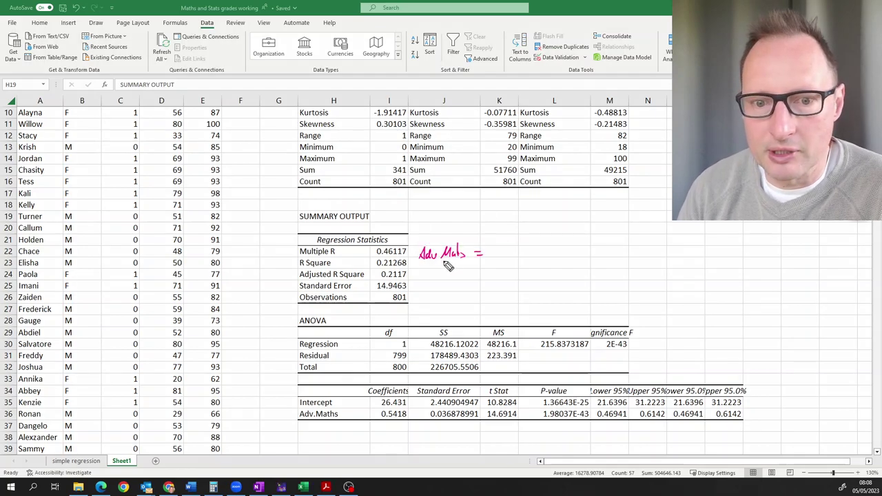
pyautogui.moveTo(489, 251); pyautogui.dragTo(526, 253)
pyautogui.click(503, 257)
pyautogui.moveTo(523, 249)
pyautogui.mouseDown()
pyautogui.moveTo(523, 257)
pyautogui.moveTo(555, 257)
pyautogui.mouseUp()
pyautogui.click(542, 257)
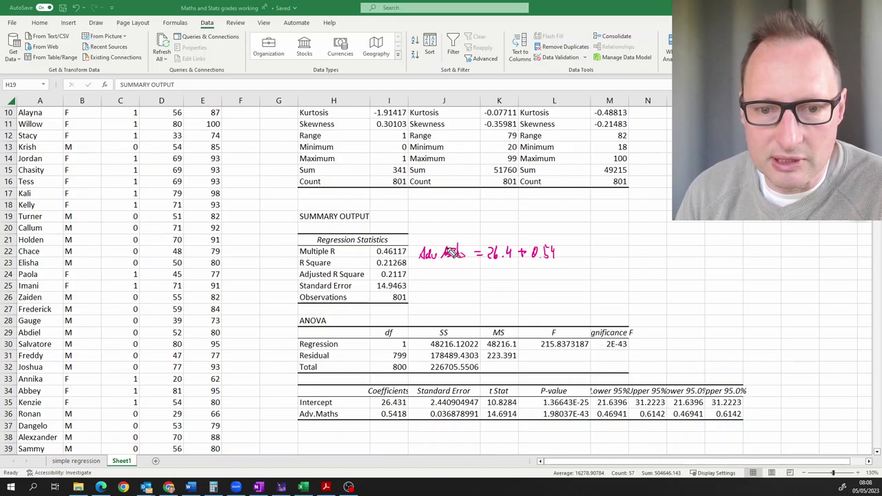
# Correct the handwritten equation's left side to "Adv Stats" with a hat and complete its right side with "Adv Maths".
pyautogui.moveTo(448, 240); pyautogui.dragTo(470, 242)
pyautogui.moveTo(564, 257)
pyautogui.mouseDown()
pyautogui.moveTo(570, 243)
pyautogui.moveTo(574, 256)
pyautogui.moveTo(600, 248)
pyautogui.moveTo(608, 257)
pyautogui.mouseUp()
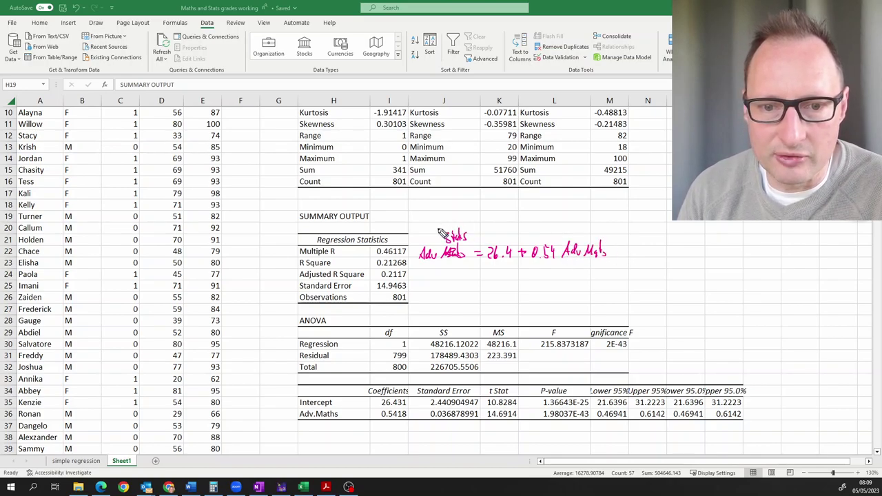
pyautogui.moveTo(435, 229); pyautogui.dragTo(449, 227)
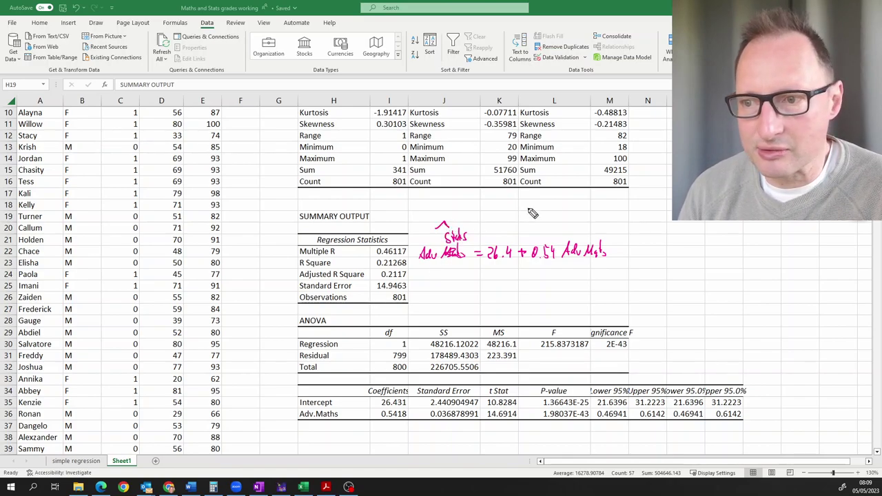
pyautogui.moveTo(490, 260)
pyautogui.mouseDown()
pyautogui.moveTo(458, 242)
pyautogui.moveTo(463, 254)
pyautogui.moveTo(447, 228)
pyautogui.mouseUp()
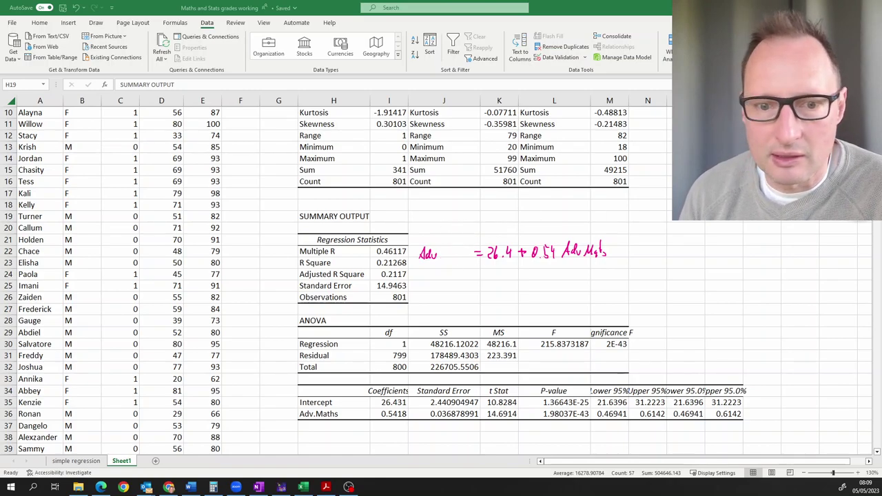
pyautogui.moveTo(450, 248)
pyautogui.mouseDown()
pyautogui.moveTo(442, 260)
pyautogui.moveTo(450, 261)
pyautogui.mouseUp()
pyautogui.moveTo(446, 252)
pyautogui.mouseDown()
pyautogui.moveTo(471, 259)
pyautogui.moveTo(450, 241)
pyautogui.mouseUp()
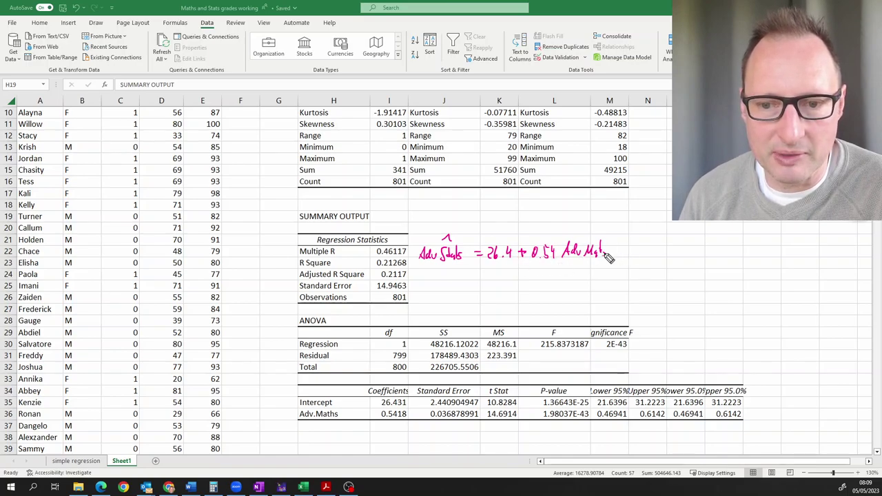
pyautogui.moveTo(604, 244); pyautogui.dragTo(613, 259)
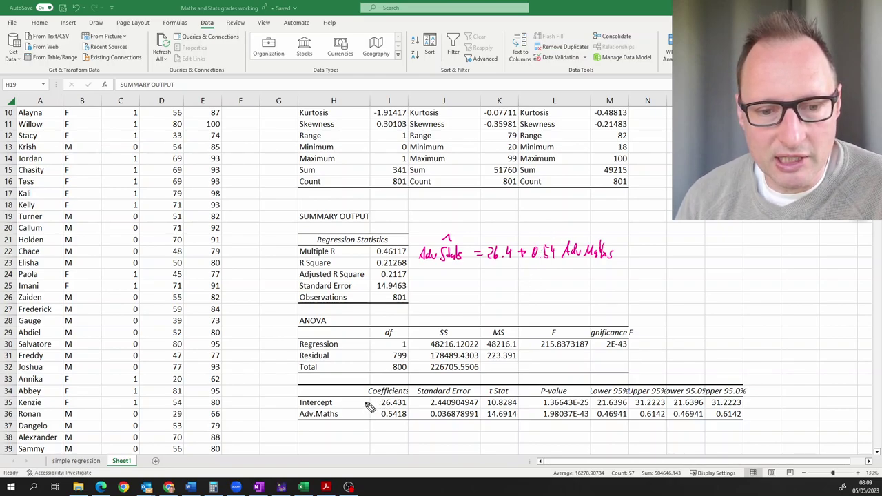
# Mark the Intercept coefficient with a handwritten arrow and check the summary statistics above the regression output.
pyautogui.moveTo(365, 403); pyautogui.dragTo(372, 399)
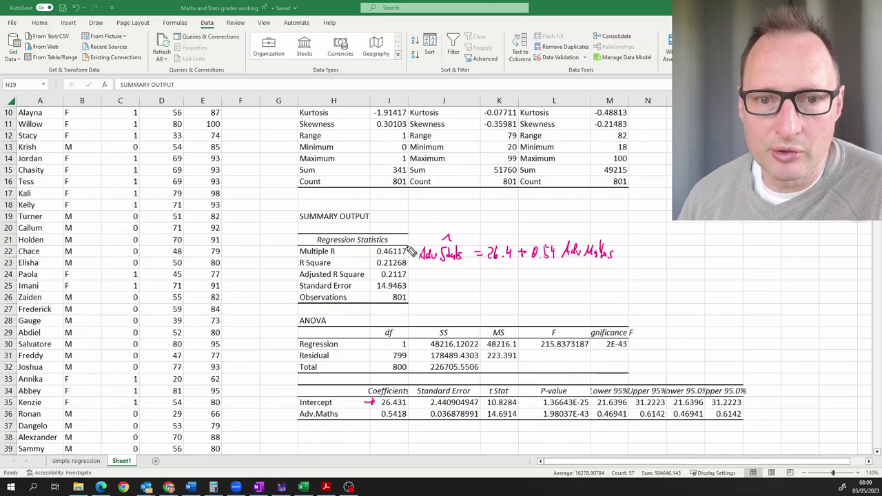
pyautogui.press('Escape')
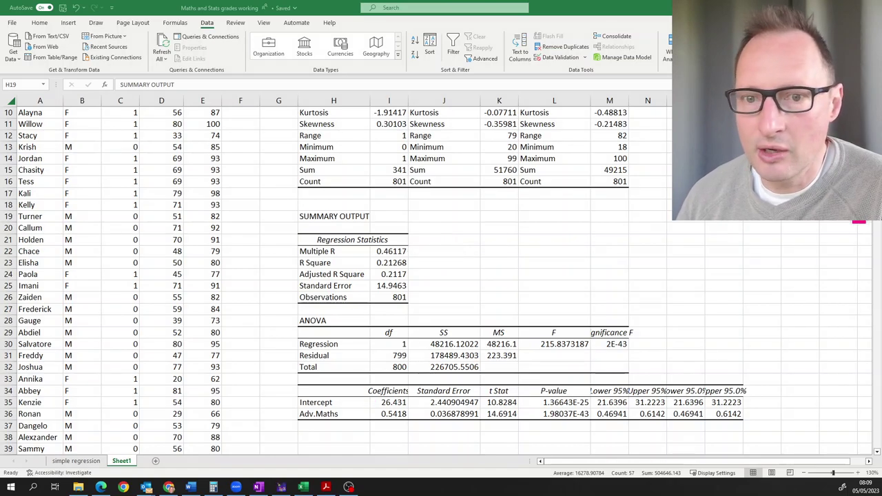
pyautogui.scroll(3, 614, 207)
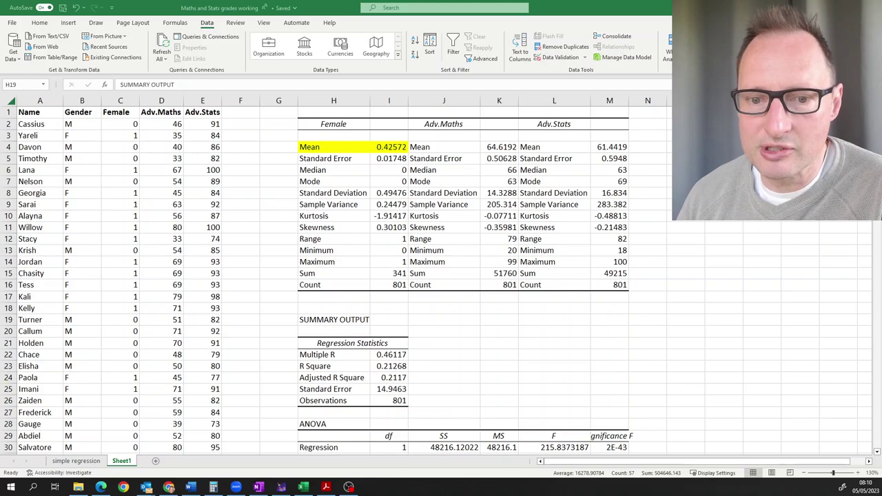
pyautogui.scroll(-3, 438, 281)
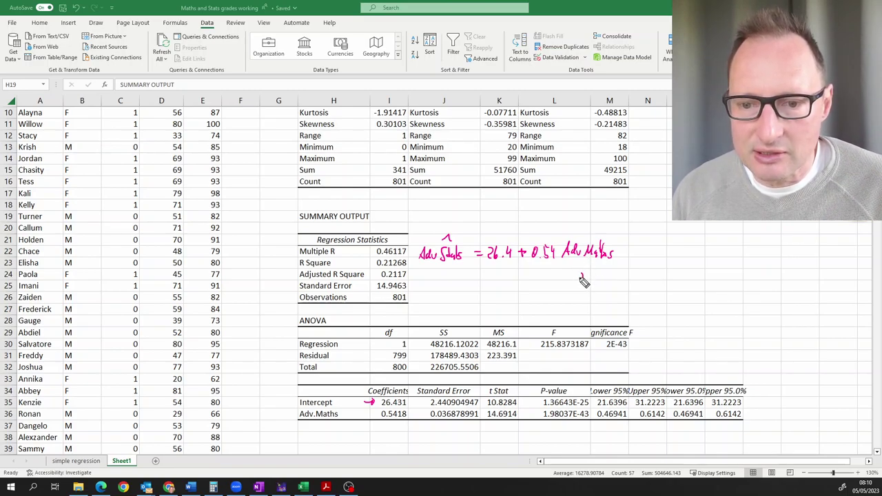
# Handwrite "+1" below Adv Maths in the equation, circle the 0.54 slope, and clear the annotations.
pyautogui.moveTo(577, 278); pyautogui.dragTo(593, 282)
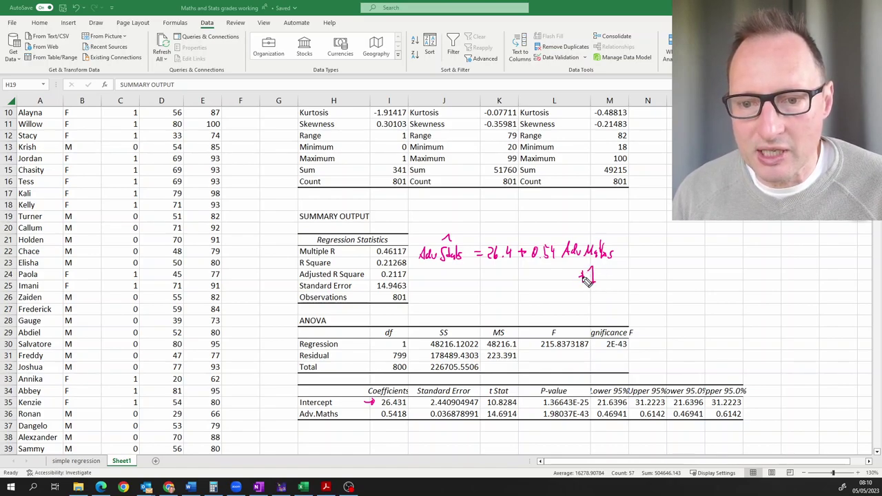
pyautogui.moveTo(555, 237)
pyautogui.mouseDown()
pyautogui.moveTo(538, 243)
pyautogui.moveTo(529, 261)
pyautogui.moveTo(558, 270)
pyautogui.moveTo(550, 238)
pyautogui.mouseUp()
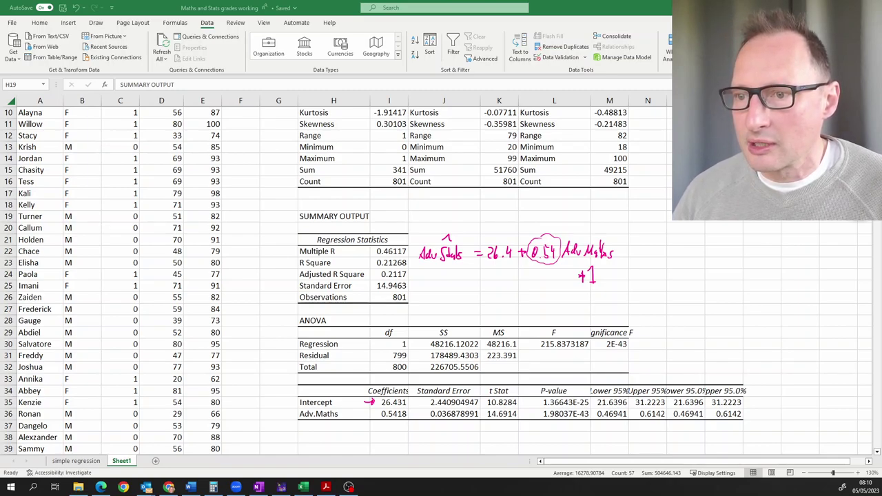
pyautogui.press('Escape')
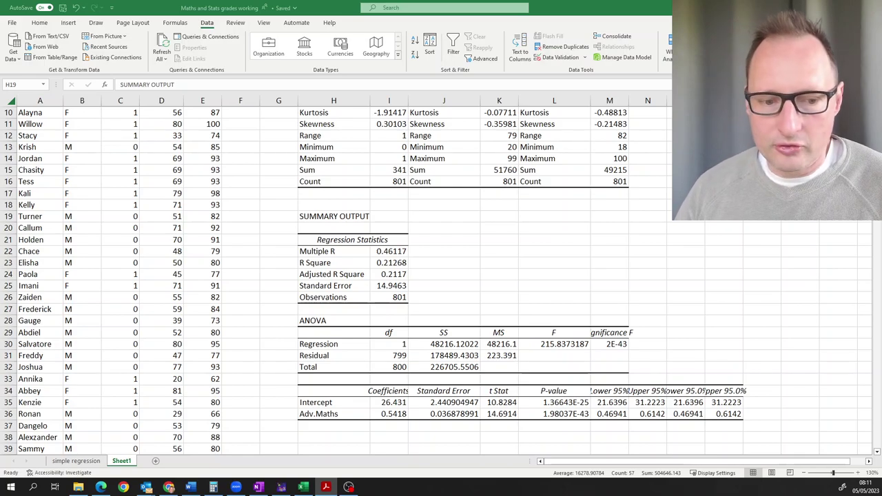
# Consult the hypotheses on the question sheet and handwrite "H0: β1 ≤ 0.5" and "HA: β1 > 0.5" beside the Excel regression output.
pyautogui.click(259, 487)
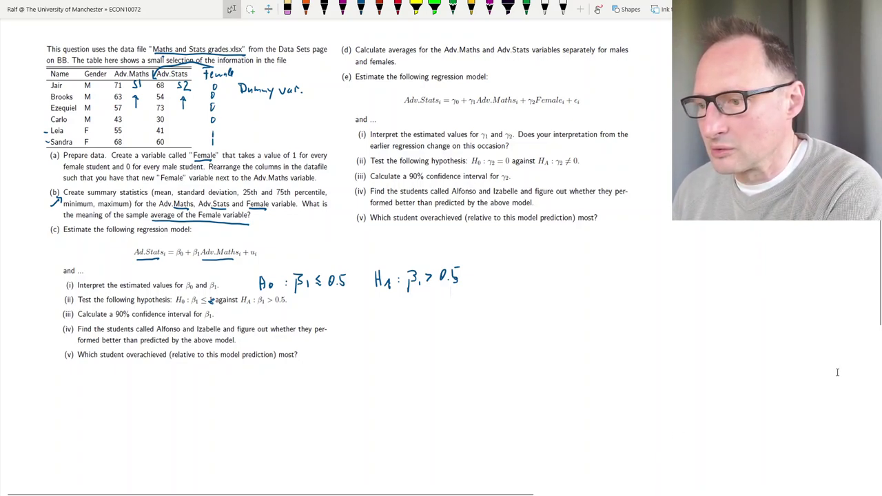
pyautogui.hotkey('alt', 'Tab')
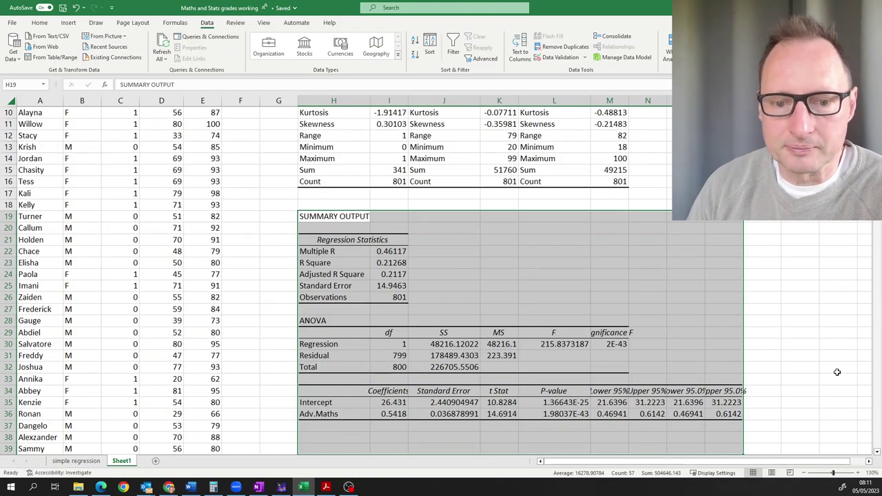
pyautogui.click(446, 239)
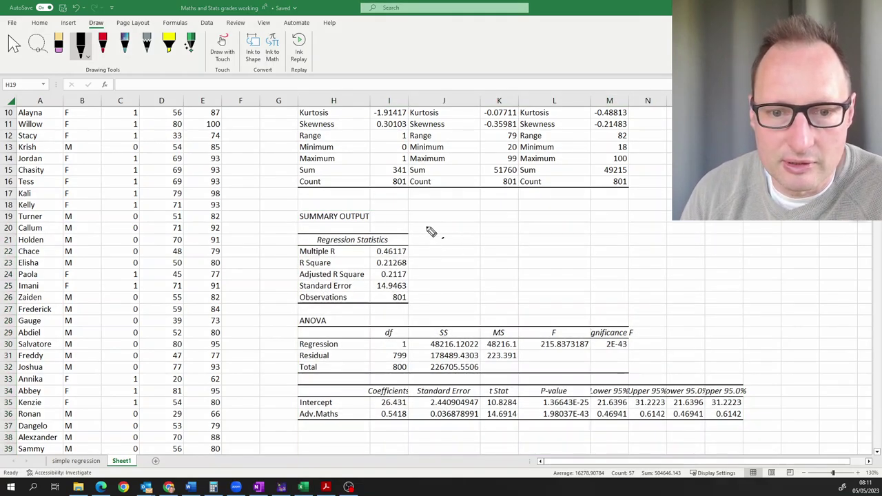
pyautogui.moveTo(423, 214)
pyautogui.mouseDown()
pyautogui.moveTo(424, 225)
pyautogui.moveTo(449, 210)
pyautogui.moveTo(449, 229)
pyautogui.moveTo(476, 226)
pyautogui.mouseUp()
pyautogui.click(439, 218)
pyautogui.click(439, 222)
pyautogui.moveTo(480, 214); pyautogui.dragTo(479, 215)
pyautogui.moveTo(488, 214); pyautogui.dragTo(489, 215)
pyautogui.moveTo(423, 236)
pyautogui.mouseDown()
pyautogui.moveTo(423, 252)
pyautogui.moveTo(433, 252)
pyautogui.mouseUp()
pyautogui.moveTo(423, 245); pyautogui.dragTo(439, 241)
pyautogui.moveTo(438, 241)
pyautogui.mouseDown()
pyautogui.moveTo(442, 254)
pyautogui.moveTo(489, 251)
pyautogui.mouseUp()
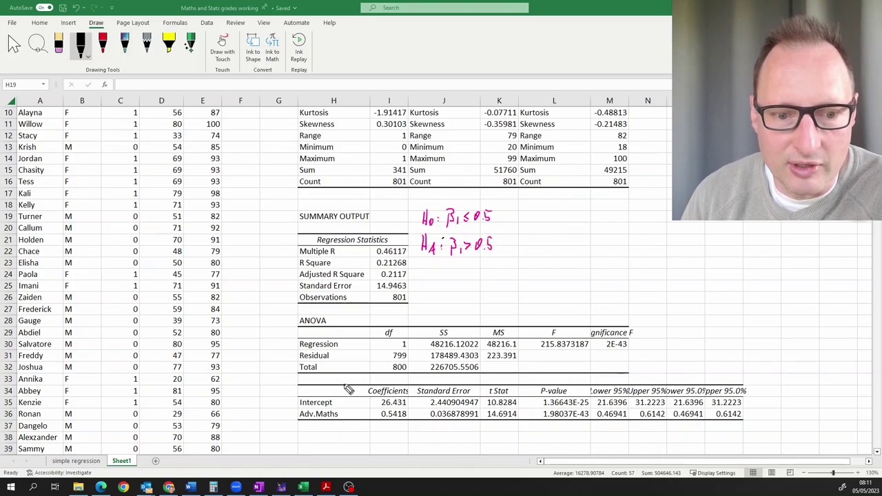
# Circle the Adv.Maths coefficient and label it β̂1, and label the Intercept coefficient β̂0.
pyautogui.moveTo(405, 409)
pyautogui.mouseDown()
pyautogui.moveTo(381, 417)
pyautogui.moveTo(404, 409)
pyautogui.mouseUp()
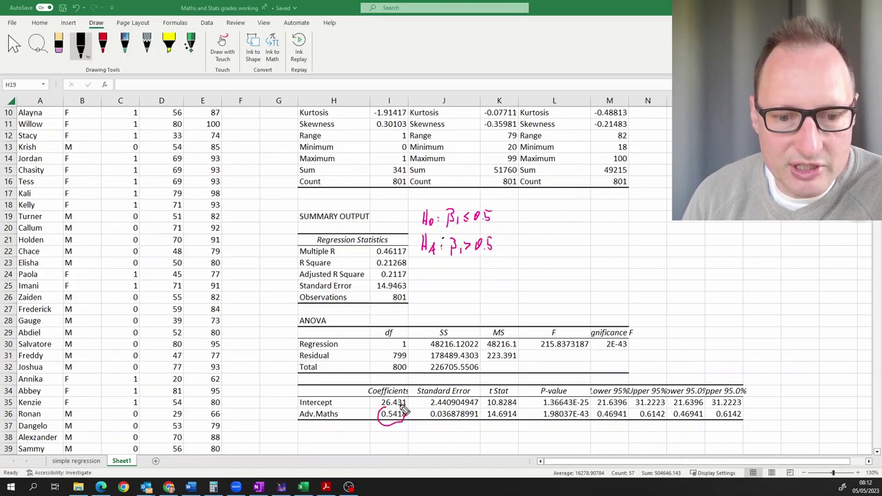
pyautogui.moveTo(366, 439); pyautogui.dragTo(365, 426)
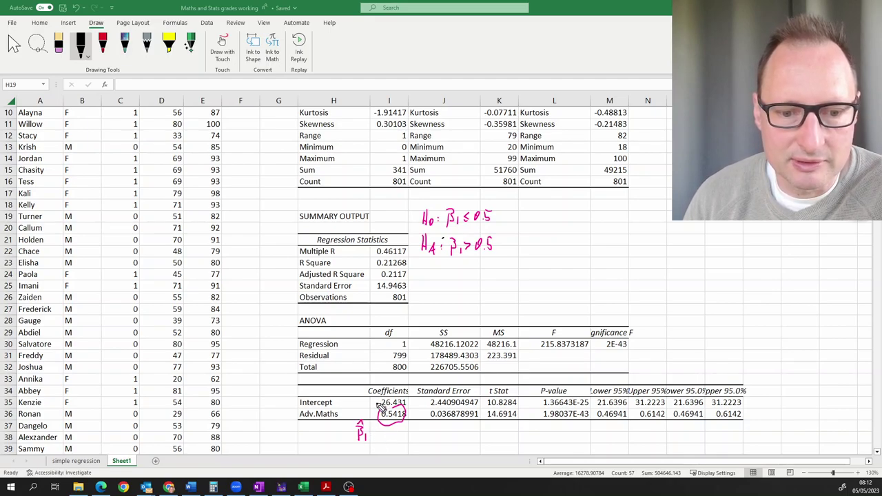
pyautogui.moveTo(377, 402); pyautogui.dragTo(353, 398)
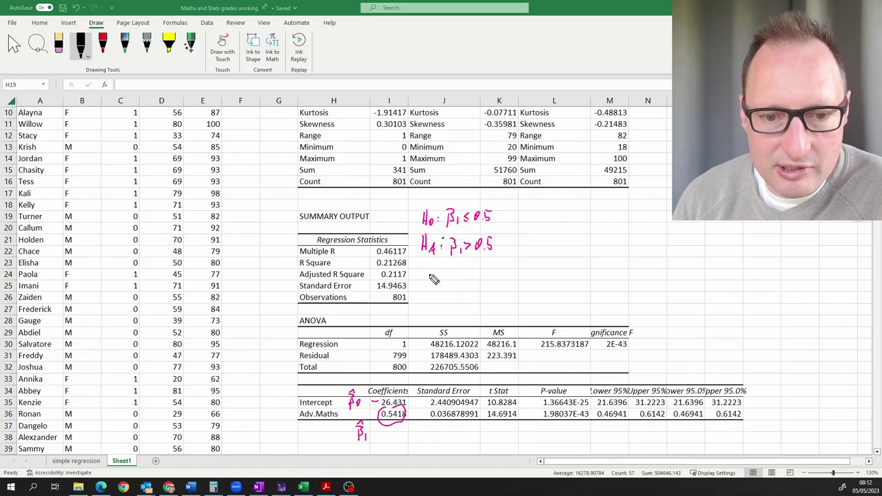
# Handwrite the test statistic formula t = (β̂1 − 0.5) / SE(β̂1) below the hypotheses.
pyautogui.moveTo(426, 274)
pyautogui.mouseDown()
pyautogui.moveTo(426, 284)
pyautogui.moveTo(431, 278)
pyautogui.mouseUp()
pyautogui.moveTo(439, 278); pyautogui.dragTo(447, 279)
pyautogui.moveTo(439, 284)
pyautogui.mouseDown()
pyautogui.moveTo(468, 282)
pyautogui.moveTo(469, 262)
pyautogui.moveTo(509, 284)
pyautogui.moveTo(473, 303)
pyautogui.moveTo(493, 294)
pyautogui.moveTo(500, 304)
pyautogui.moveTo(498, 290)
pyautogui.moveTo(505, 303)
pyautogui.mouseUp()
pyautogui.click(497, 279)
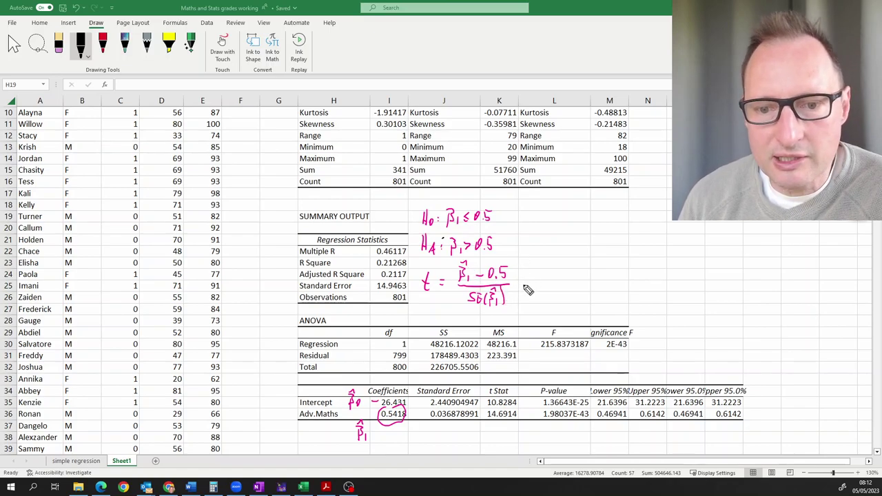
# Circle the Adv.Maths standard error and extend the handwritten t formula with (0.5418 − 0.5) / 0.0369.
pyautogui.moveTo(518, 281); pyautogui.dragTo(525, 280)
pyautogui.moveTo(518, 285)
pyautogui.mouseDown()
pyautogui.moveTo(539, 268)
pyautogui.moveTo(564, 277)
pyautogui.moveTo(587, 267)
pyautogui.moveTo(595, 276)
pyautogui.mouseUp()
pyautogui.click(545, 274)
pyautogui.click(592, 273)
pyautogui.moveTo(534, 280); pyautogui.dragTo(599, 279)
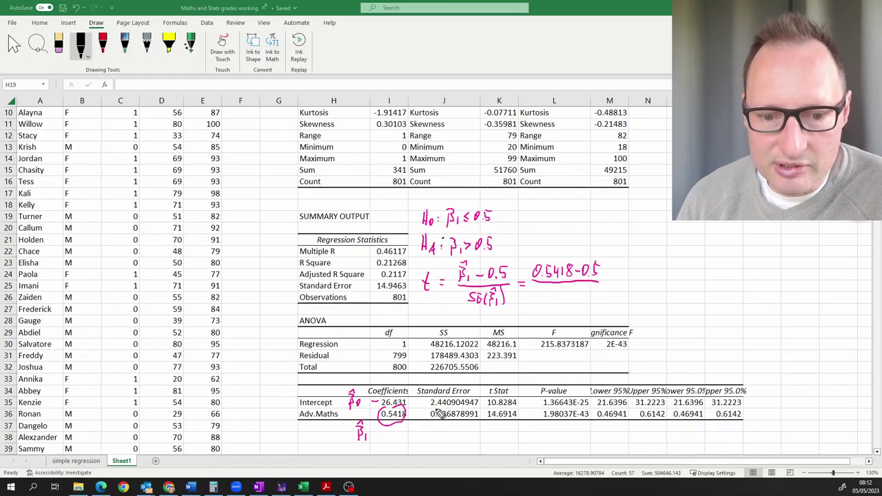
pyautogui.moveTo(432, 414)
pyautogui.mouseDown()
pyautogui.moveTo(458, 422)
pyautogui.moveTo(485, 409)
pyautogui.mouseUp()
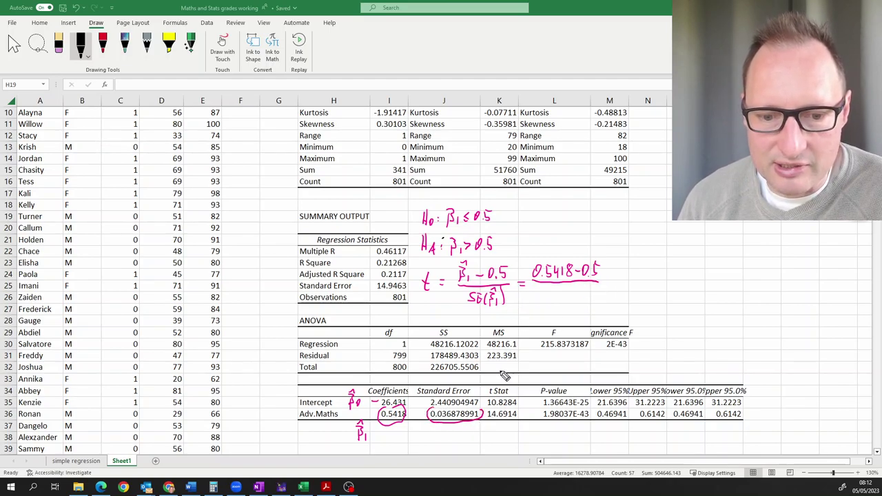
pyautogui.moveTo(550, 288); pyautogui.dragTo(569, 295)
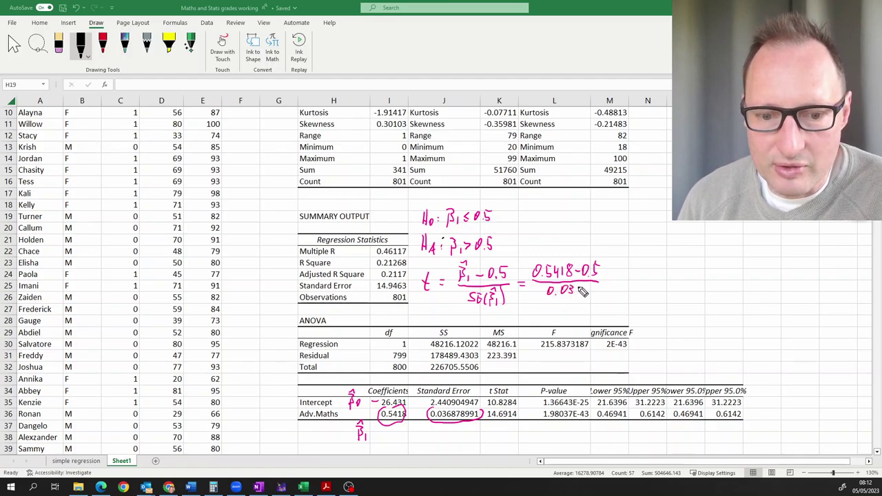
pyautogui.moveTo(580, 285); pyautogui.dragTo(585, 296)
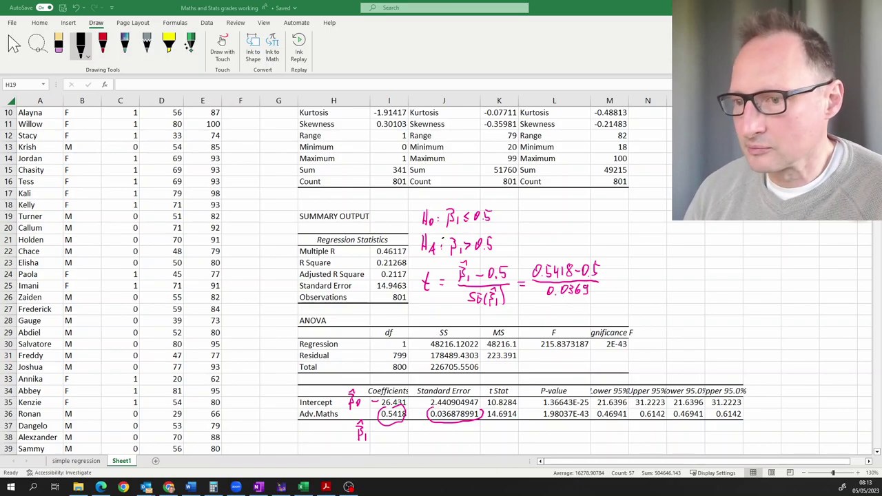
pyautogui.press('Escape')
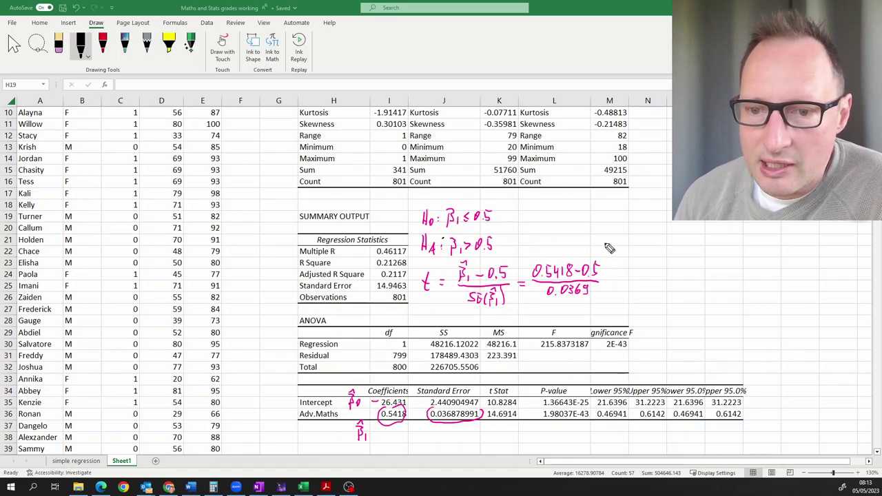
# Handwrite the test's distribution "t-test ~ t" with subscript 801−2 beside the hypotheses, and erase the handwritten notes.
pyautogui.moveTo(541, 203)
pyautogui.mouseDown()
pyautogui.moveTo(539, 219)
pyautogui.moveTo(547, 210)
pyautogui.mouseUp()
pyautogui.moveTo(549, 213)
pyautogui.mouseDown()
pyautogui.moveTo(557, 205)
pyautogui.moveTo(567, 220)
pyautogui.moveTo(594, 219)
pyautogui.mouseUp()
pyautogui.moveTo(590, 210); pyautogui.dragTo(599, 208)
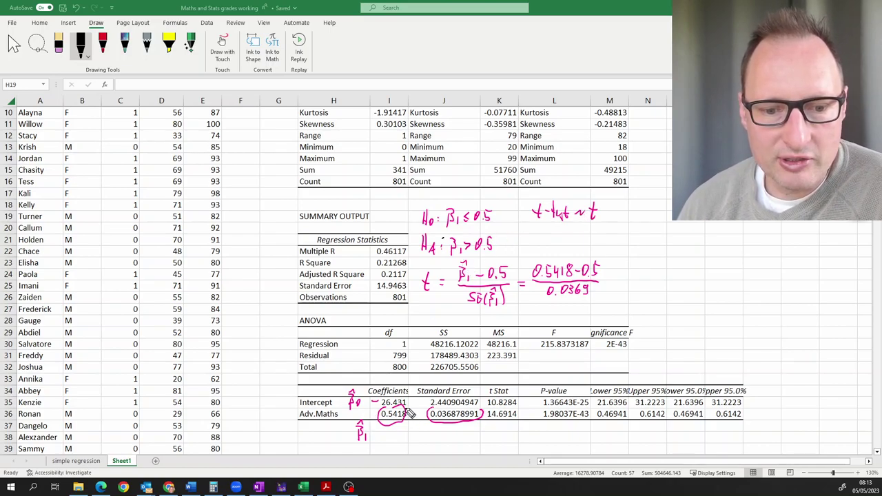
pyautogui.moveTo(601, 217); pyautogui.dragTo(607, 220)
pyautogui.moveTo(613, 218); pyautogui.dragTo(623, 221)
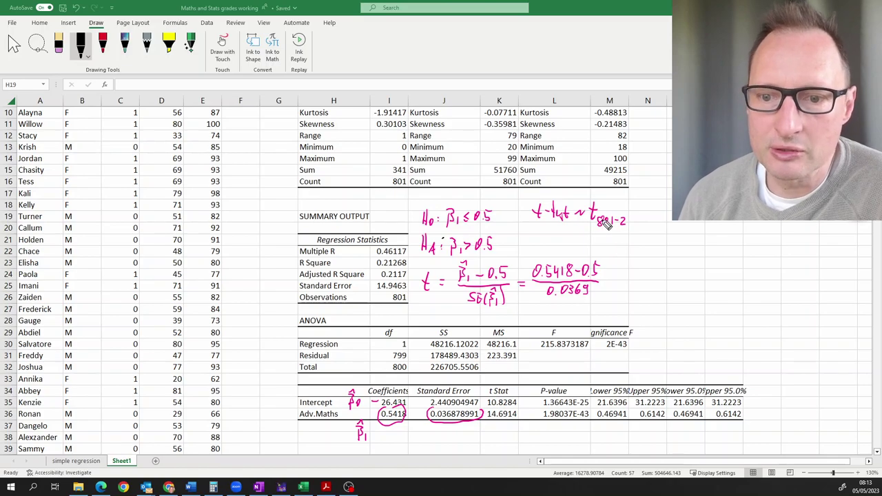
pyautogui.moveTo(619, 219); pyautogui.dragTo(626, 224)
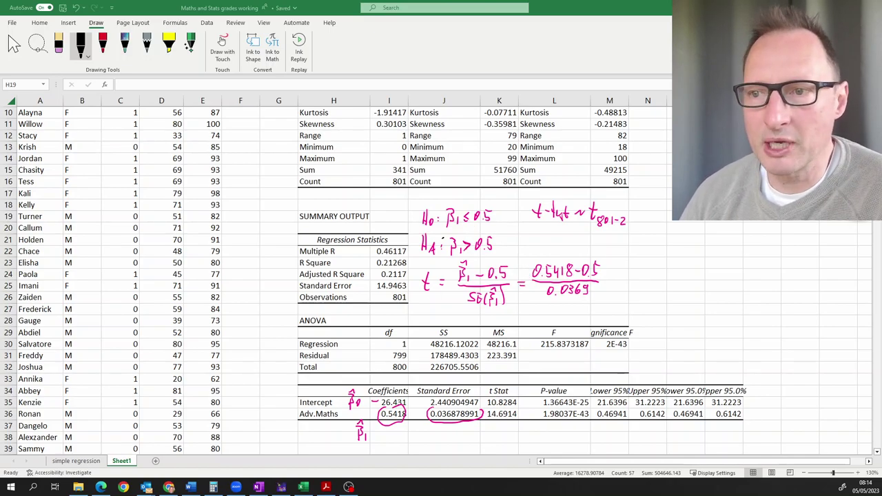
pyautogui.press('Delete')
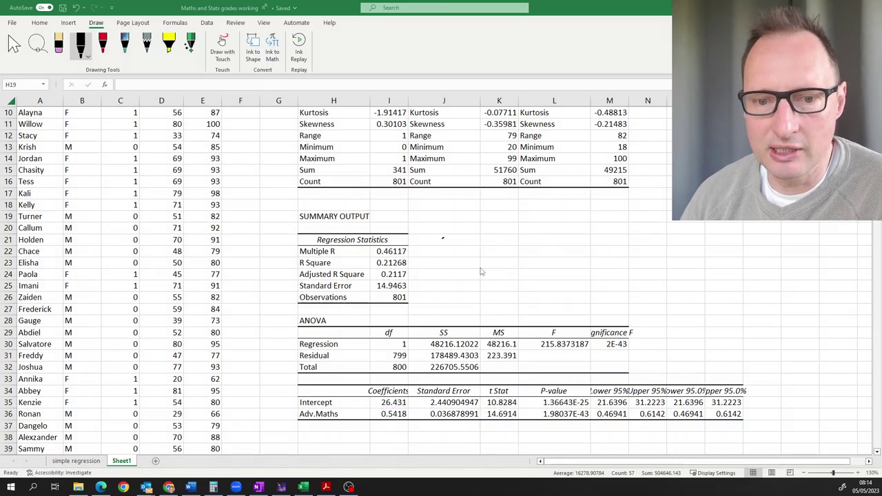
# Label cell K23 "t test" and calculate the test statistic in L23 with the formula =(I36-0.5)/J36.
pyautogui.click(479, 264)
pyautogui.click(483, 262)
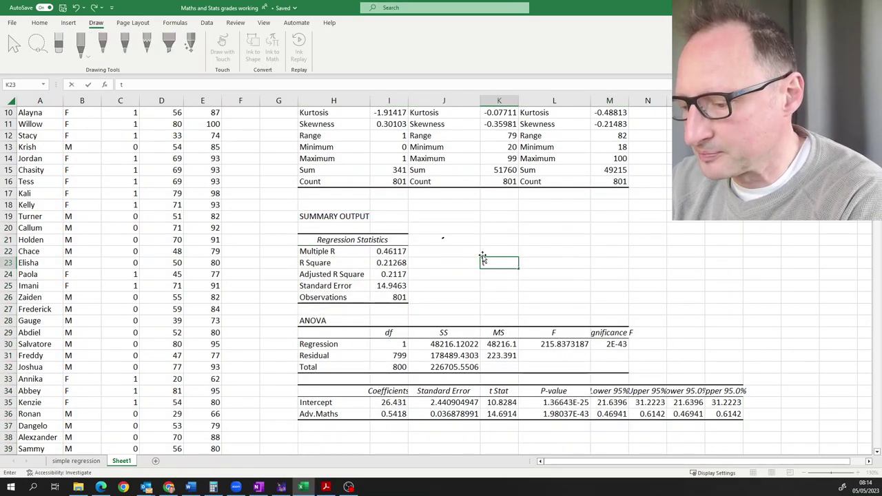
pyautogui.write('t test')
pyautogui.press('Tab')
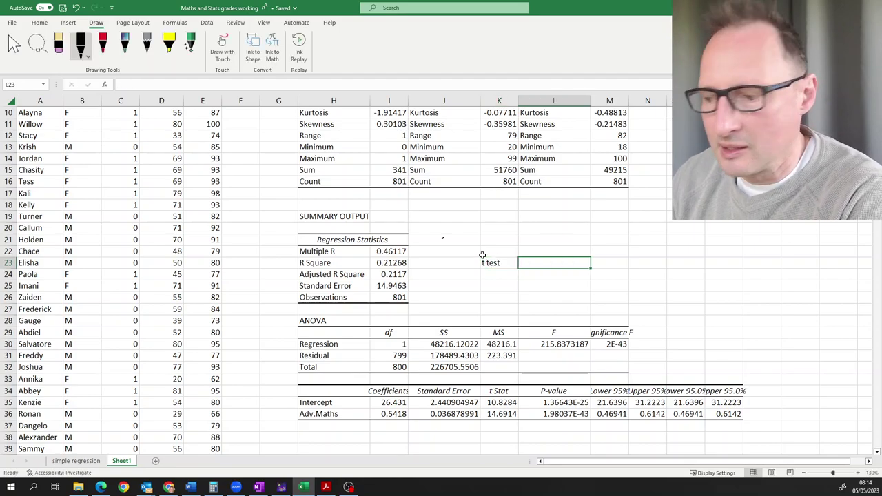
pyautogui.write('=(')
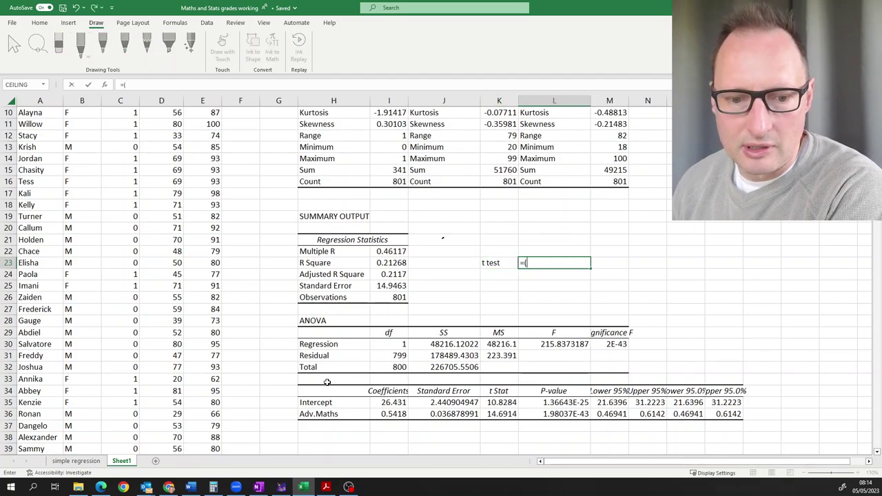
pyautogui.click(380, 417)
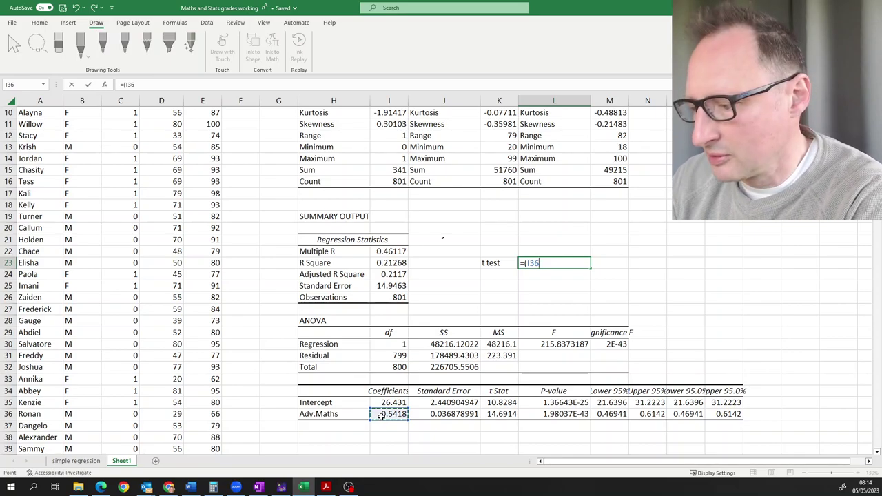
pyautogui.write('-0.5)')
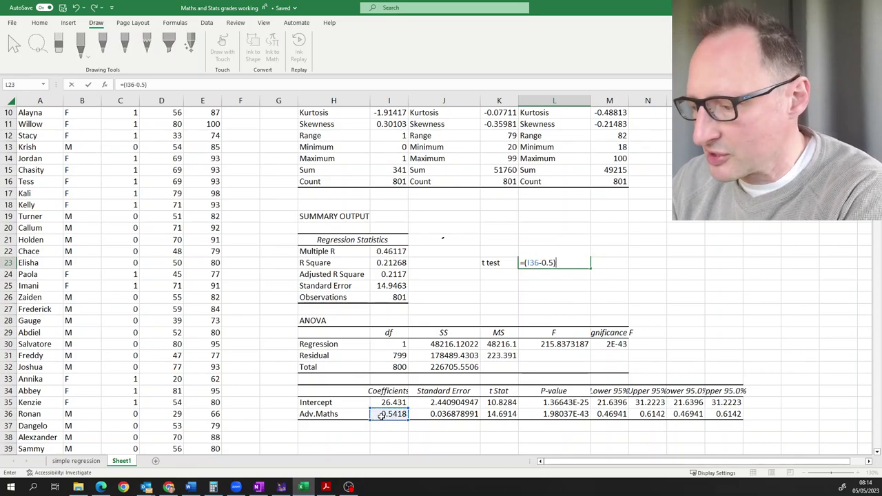
pyautogui.write('/')
pyautogui.click(448, 414)
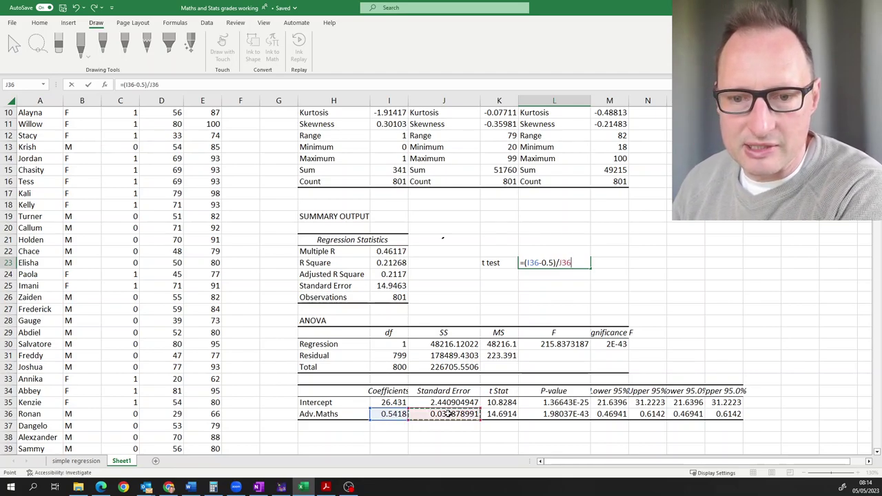
pyautogui.press('Return')
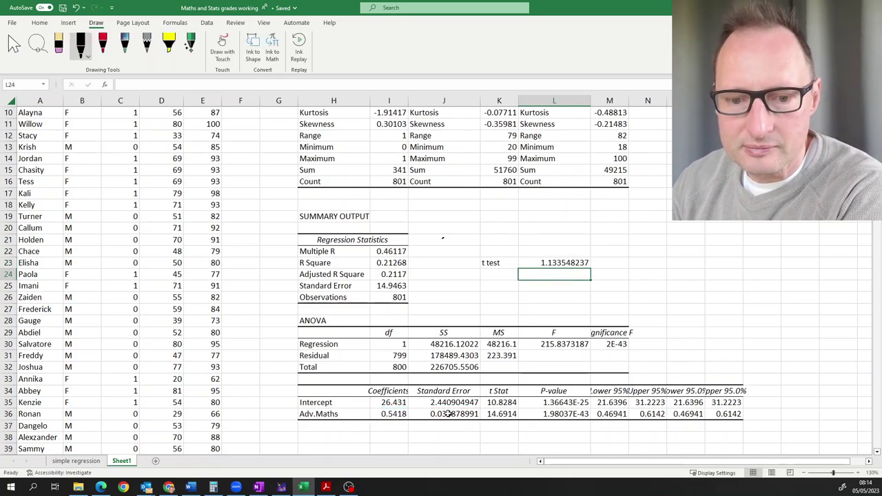
# Calculate the p-value in L25 with =1-T.DIST(L23,799,TRUE) and label it "pval" in K25.
pyautogui.click(540, 285)
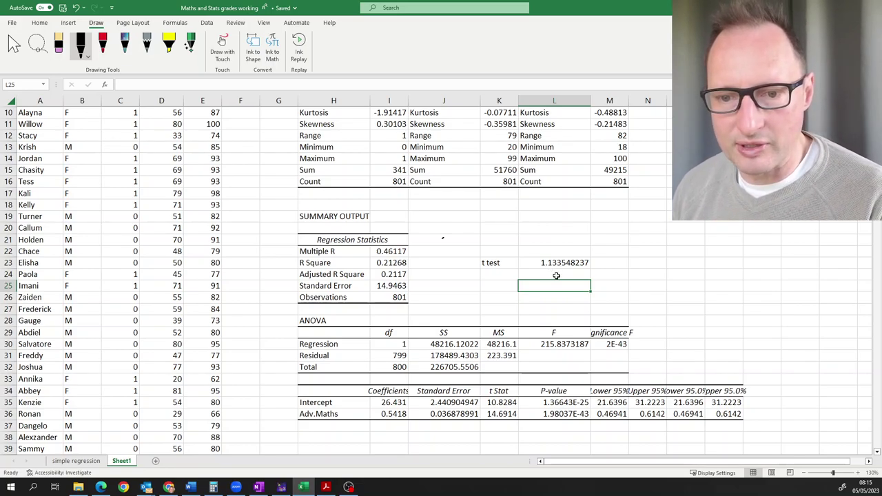
pyautogui.write('=')
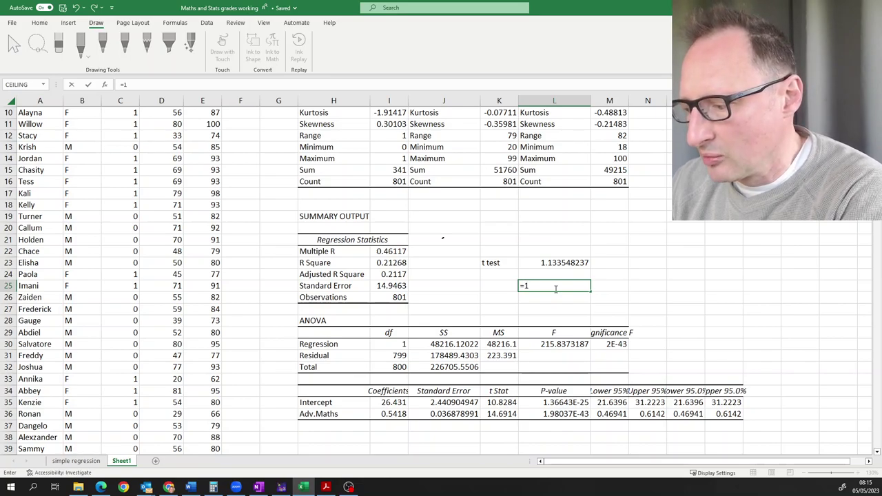
pyautogui.write('1-t.dist')
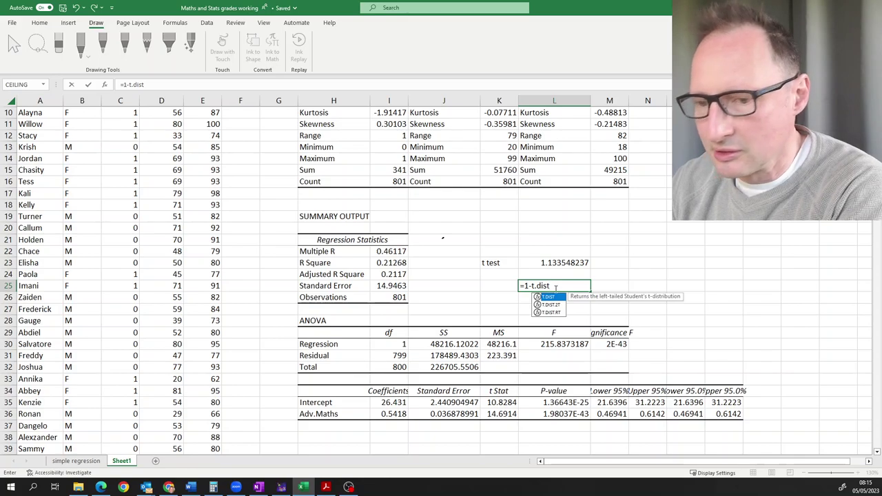
pyautogui.write('(')
pyautogui.click(555, 263)
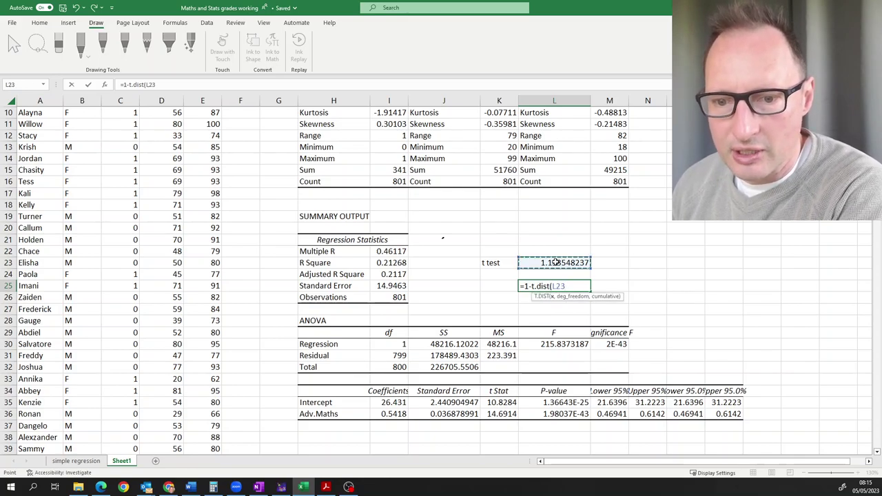
pyautogui.write(',')
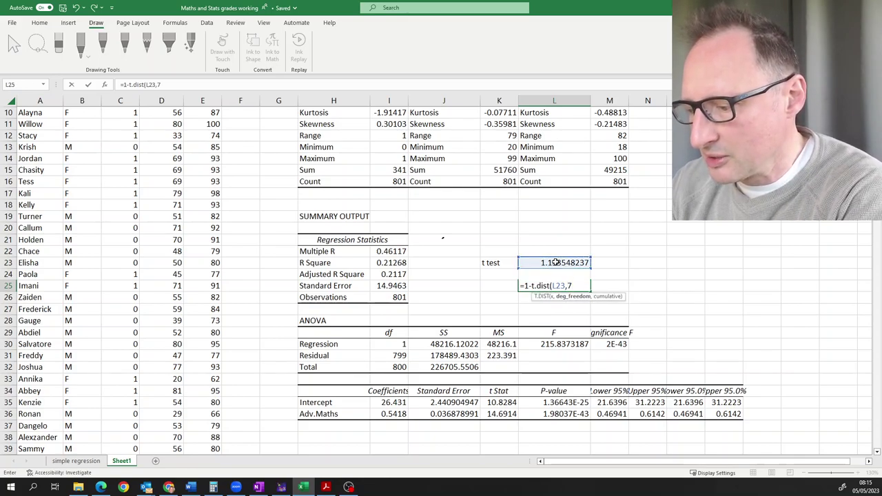
pyautogui.write('799,')
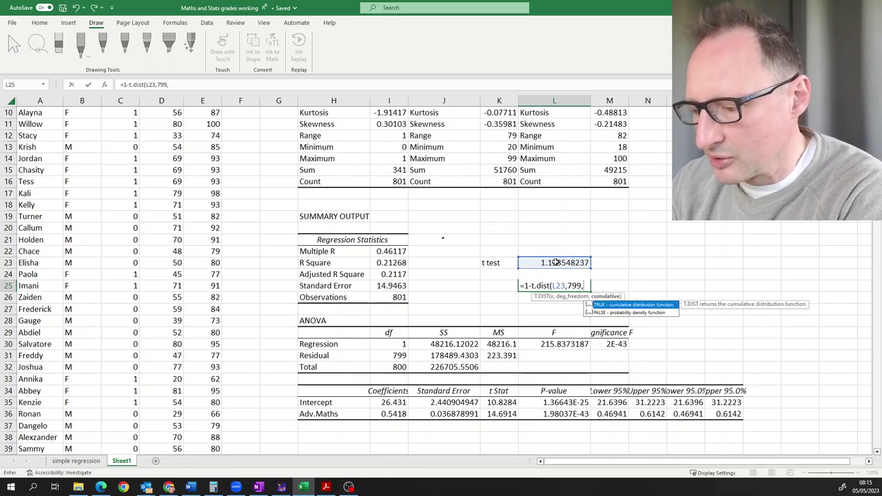
pyautogui.write('true)')
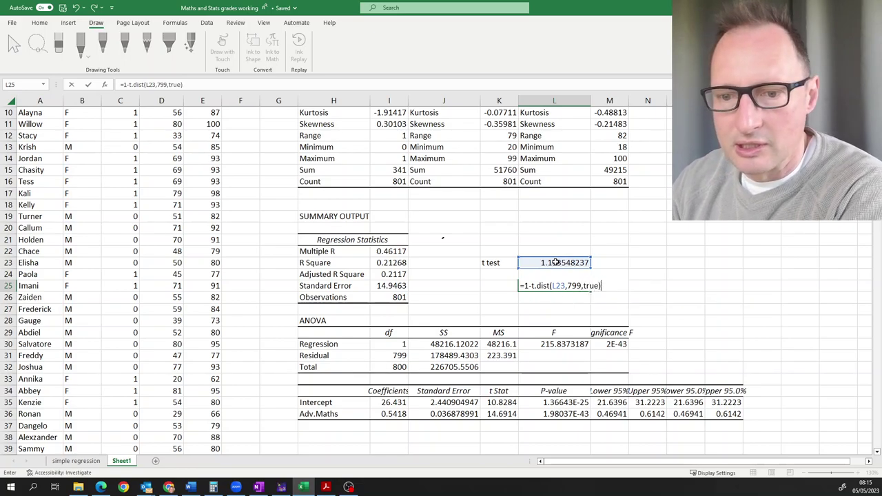
pyautogui.press('Return')
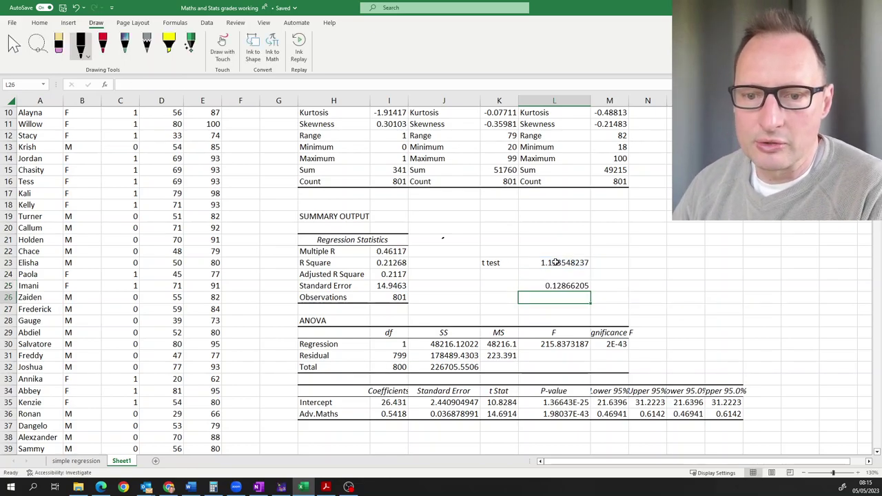
pyautogui.click(504, 288)
pyautogui.write('pval')
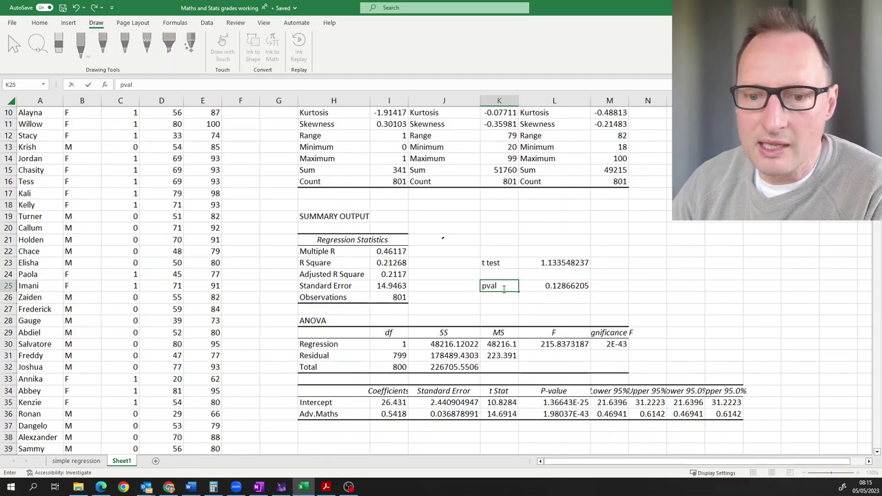
pyautogui.press('Return')
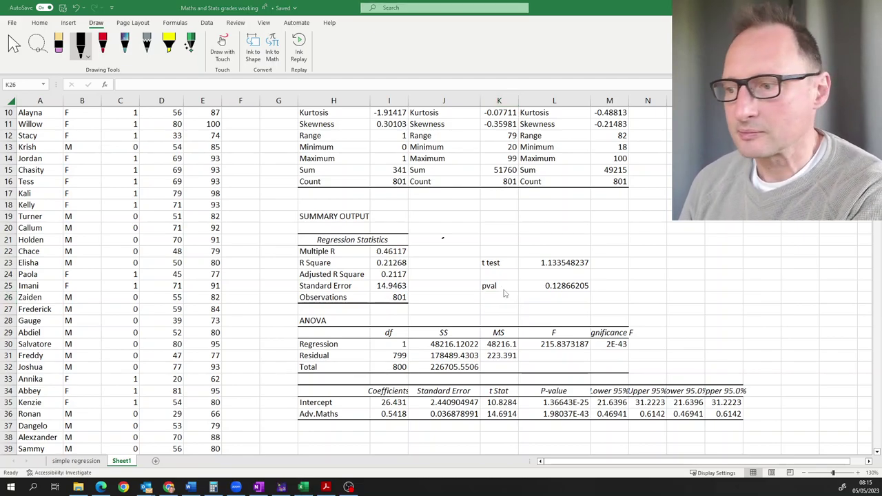
# Check the next exercise part in the OneNote page, return to Excel, and clear the t test and pval entries in K23:L25.
pyautogui.hotkey('alt', 'Tab')
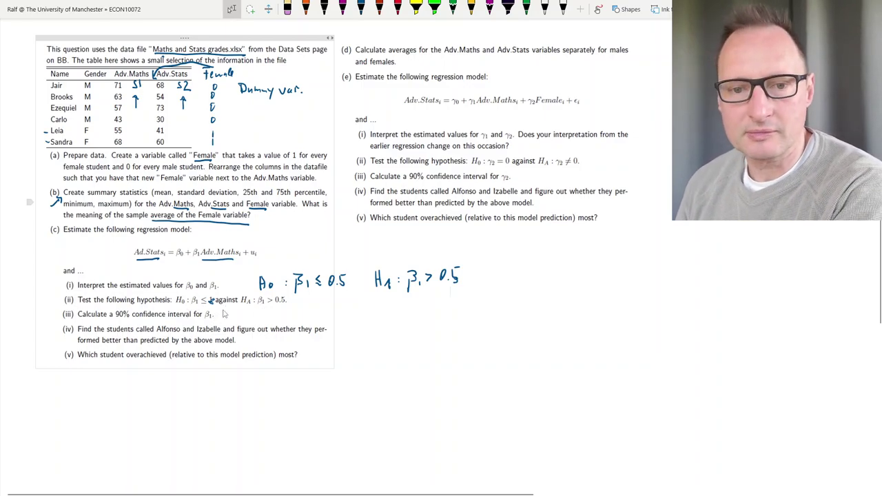
pyautogui.hotkey('alt', 'Tab')
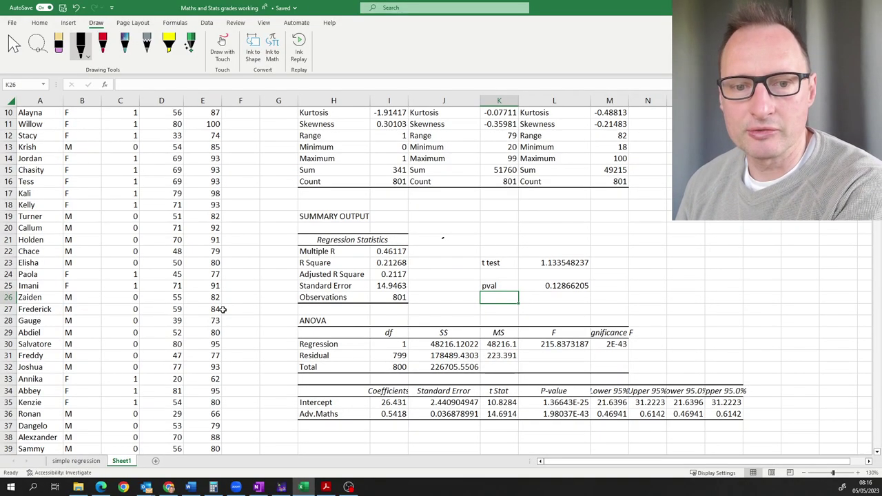
pyautogui.click(536, 286)
pyautogui.moveTo(491, 263); pyautogui.dragTo(546, 285)
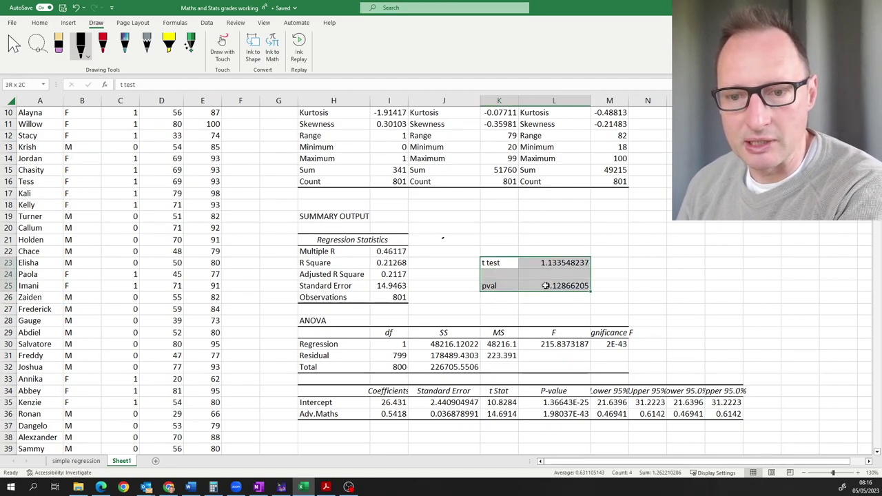
pyautogui.press('Delete')
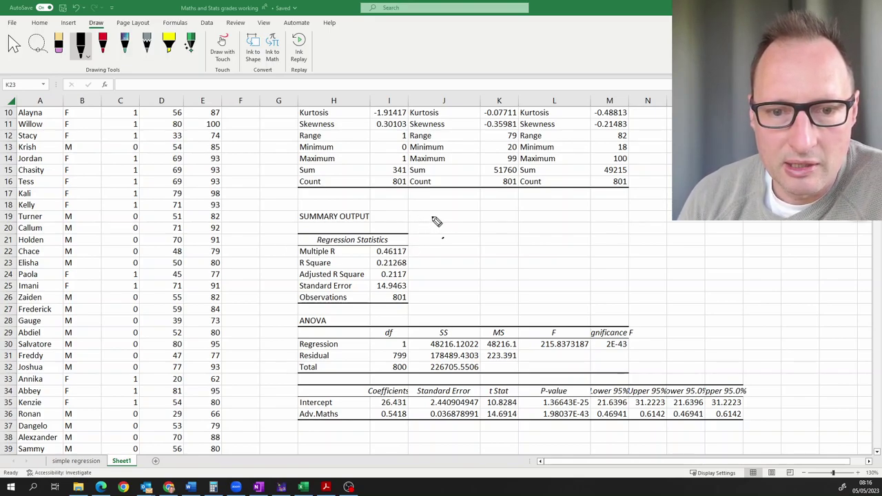
# Handwrite β̂1 ± SE(β̂1) beside the Summary Output heading, leaving a gap after the ±, and mark the Adv.Maths coefficient with an arrow.
pyautogui.moveTo(433, 233)
pyautogui.mouseDown()
pyautogui.moveTo(436, 219)
pyautogui.moveTo(443, 231)
pyautogui.moveTo(439, 214)
pyautogui.mouseUp()
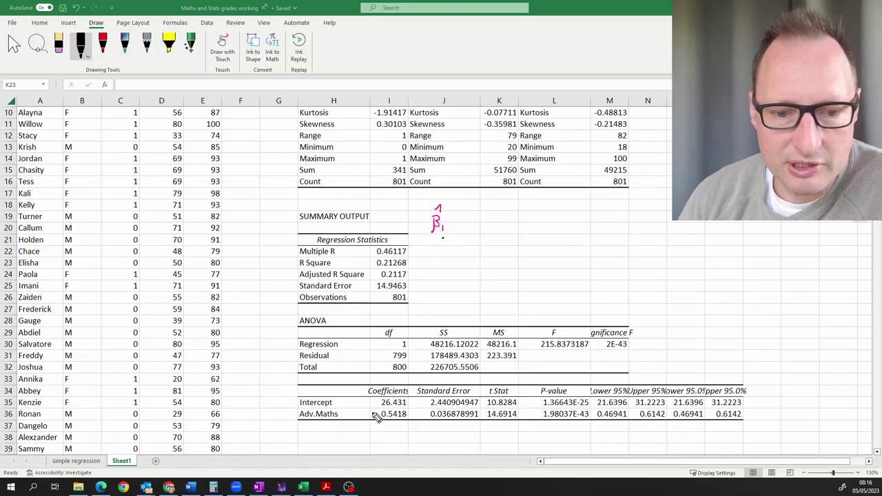
pyautogui.moveTo(370, 413); pyautogui.dragTo(379, 416)
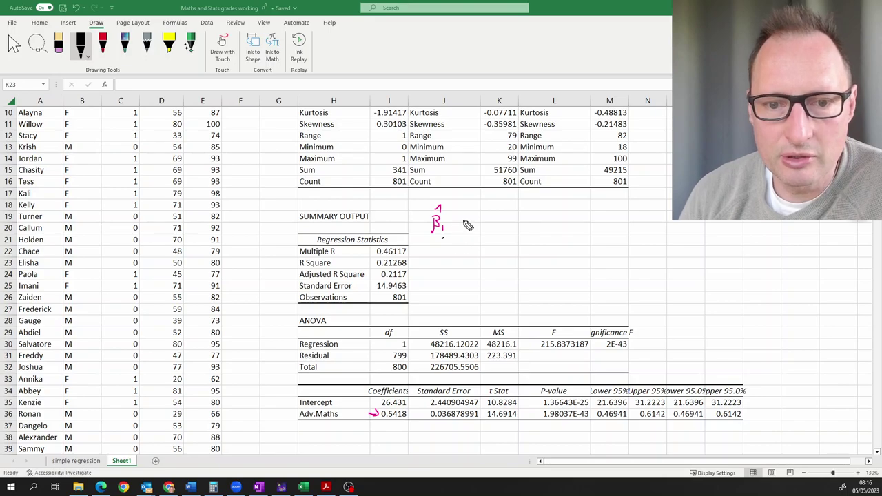
pyautogui.moveTo(460, 219); pyautogui.dragTo(465, 229)
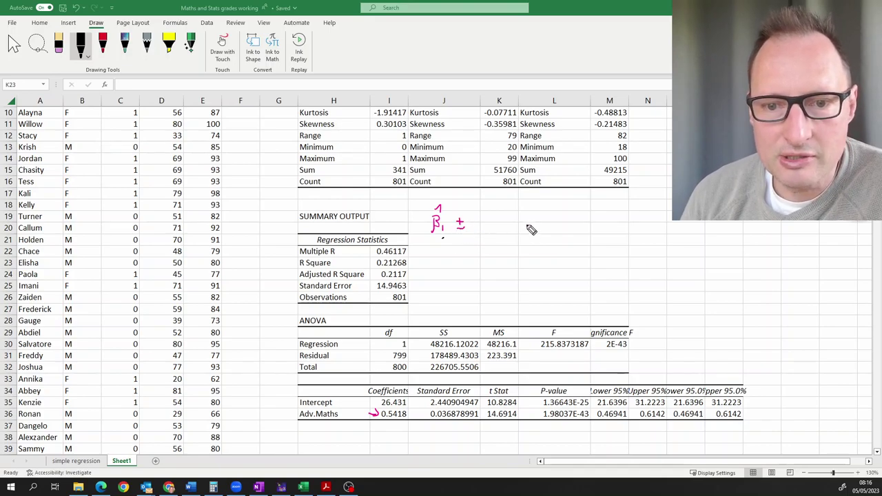
pyautogui.moveTo(525, 216)
pyautogui.mouseDown()
pyautogui.moveTo(517, 228)
pyautogui.moveTo(526, 228)
pyautogui.mouseUp()
pyautogui.moveTo(526, 216); pyautogui.dragTo(532, 216)
pyautogui.moveTo(525, 221); pyautogui.dragTo(530, 222)
pyautogui.moveTo(526, 228)
pyautogui.mouseDown()
pyautogui.moveTo(553, 229)
pyautogui.moveTo(552, 211)
pyautogui.moveTo(559, 231)
pyautogui.mouseUp()
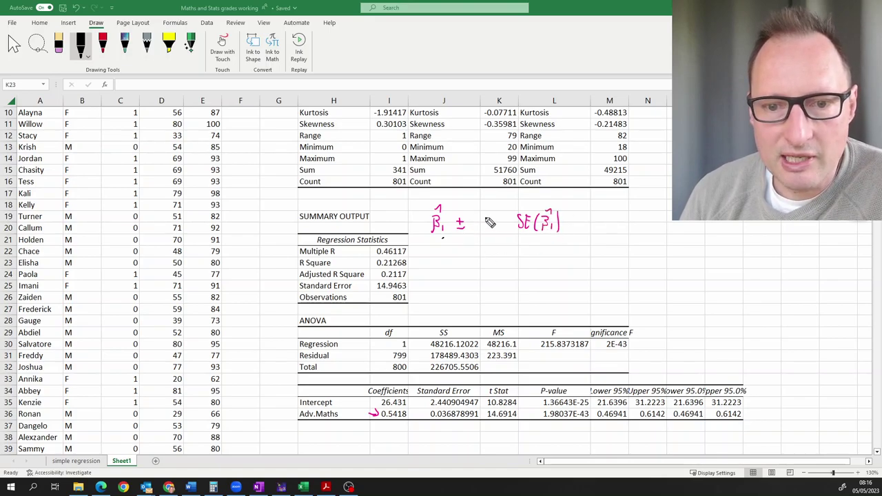
# Handwrite the critical value t with subscript 799, 0.10/2 between the ± and SE(β̂1).
pyautogui.moveTo(481, 216)
pyautogui.mouseDown()
pyautogui.moveTo(479, 231)
pyautogui.moveTo(485, 222)
pyautogui.mouseUp()
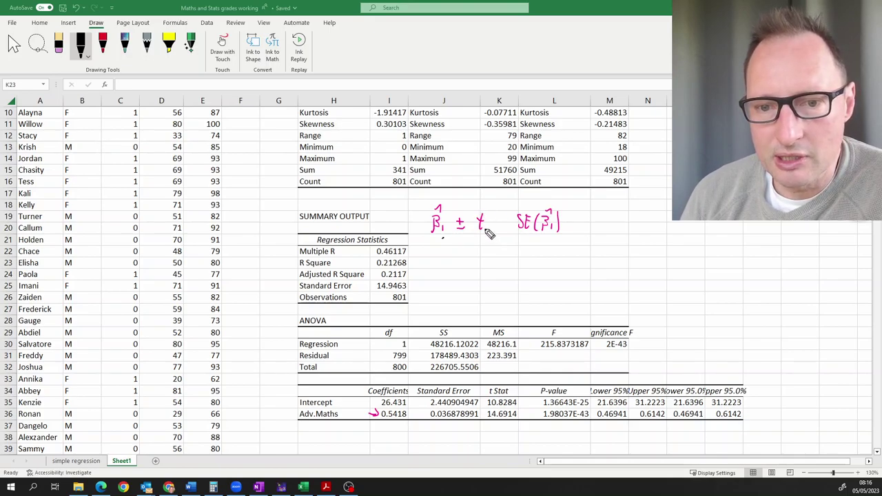
pyautogui.moveTo(484, 226); pyautogui.dragTo(501, 232)
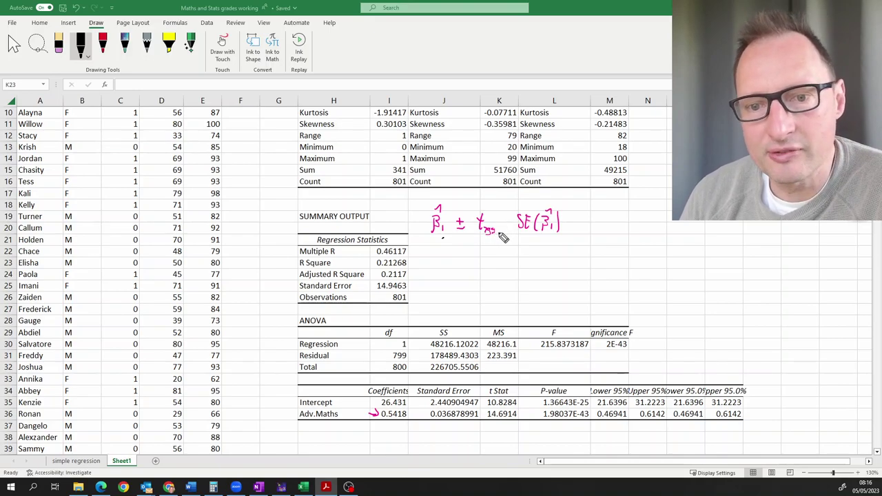
pyautogui.moveTo(497, 233); pyautogui.dragTo(515, 242)
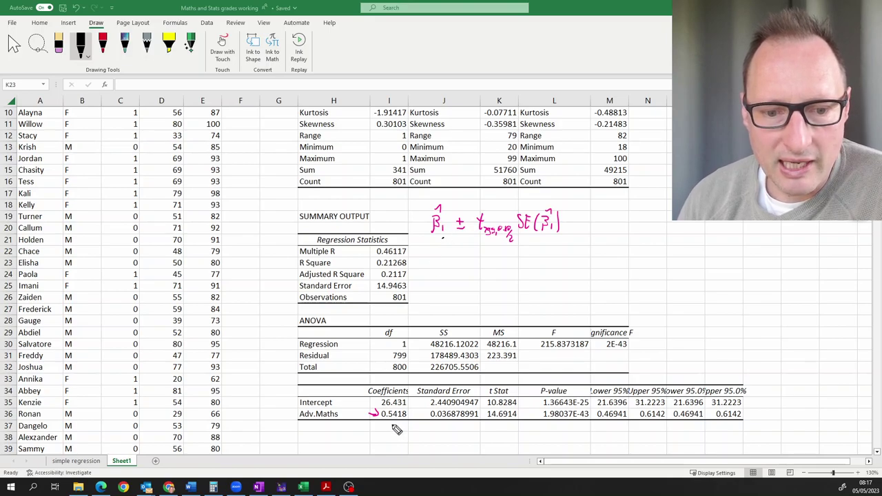
# Handwrite the labels β̂1 at the Adv.Maths coefficient and SE(β̂1) below its standard error, and erase the handwritten notes.
pyautogui.moveTo(389, 425); pyautogui.dragTo(396, 424)
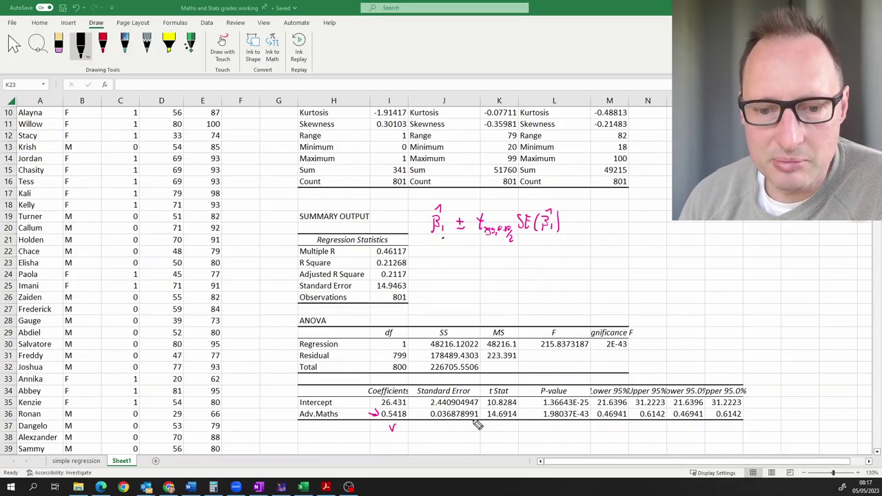
pyautogui.moveTo(457, 435)
pyautogui.mouseDown()
pyautogui.moveTo(457, 421)
pyautogui.moveTo(431, 446)
pyautogui.moveTo(461, 445)
pyautogui.moveTo(456, 439)
pyautogui.moveTo(463, 446)
pyautogui.mouseUp()
pyautogui.moveTo(466, 430); pyautogui.dragTo(470, 449)
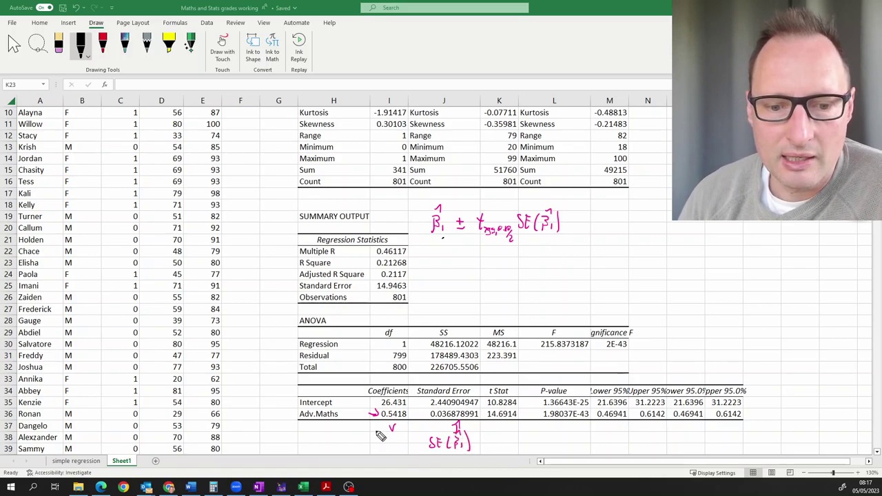
pyautogui.moveTo(351, 402)
pyautogui.mouseDown()
pyautogui.moveTo(349, 422)
pyautogui.moveTo(356, 412)
pyautogui.mouseUp()
pyautogui.moveTo(358, 417); pyautogui.dragTo(360, 426)
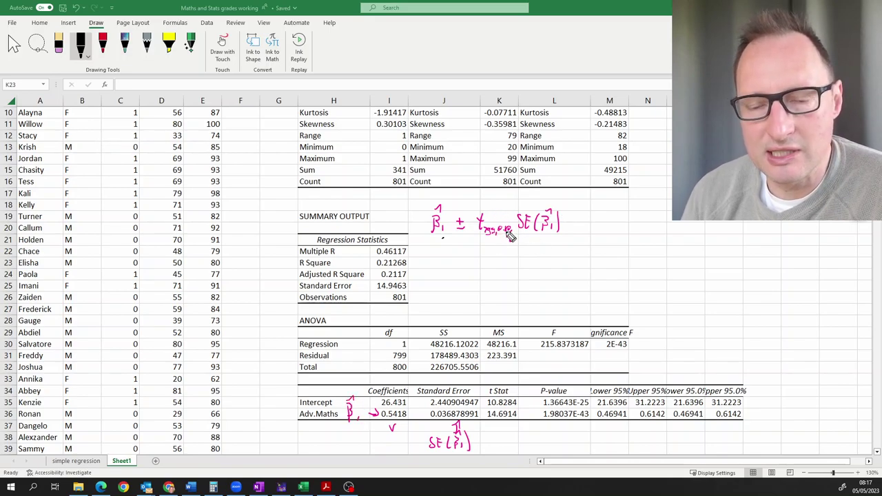
pyautogui.moveTo(508, 234); pyautogui.dragTo(513, 241)
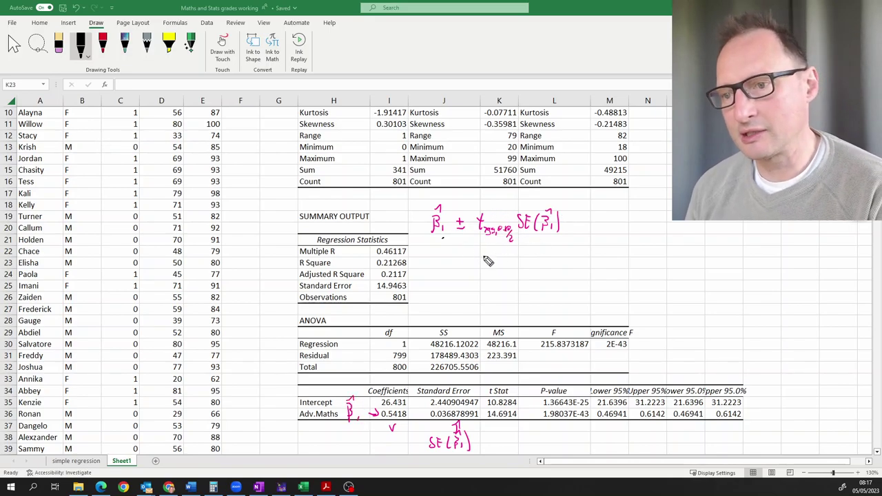
pyautogui.press('e')
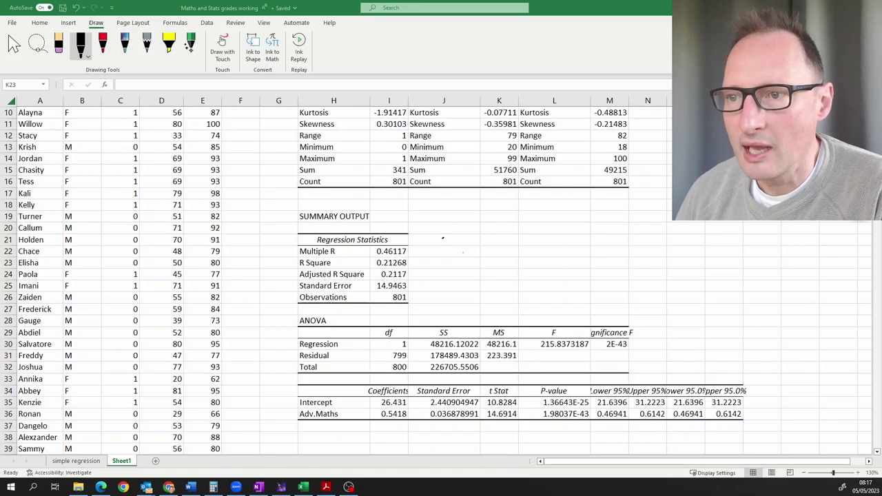
# Enter the label ta/2 in cell K21 beside the Regression Statistics table.
pyautogui.click(486, 240)
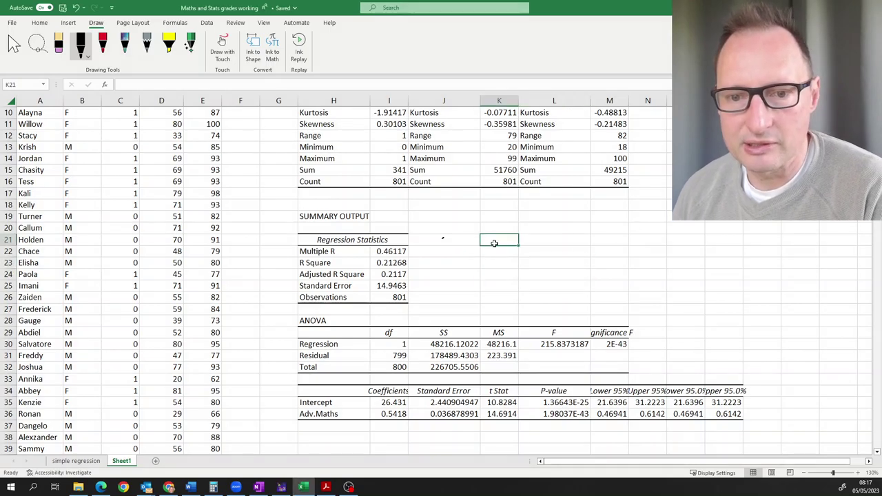
pyautogui.write('t')
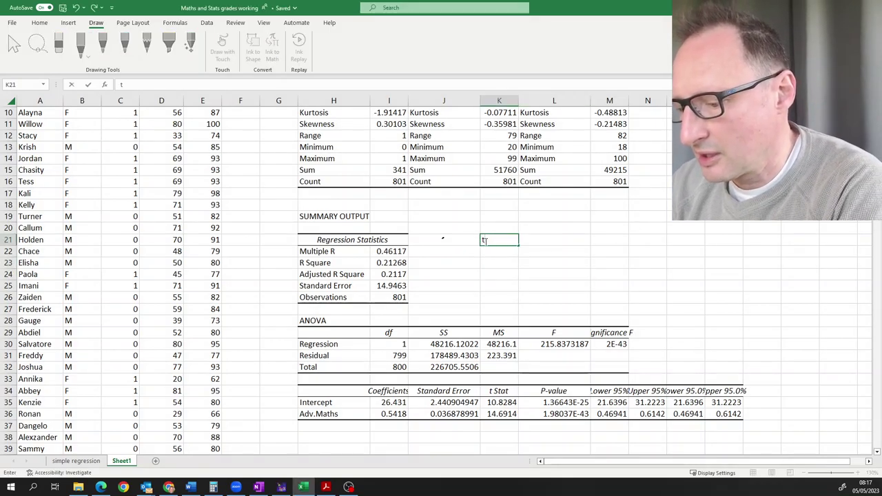
pyautogui.write('/2')
pyautogui.press('Return')
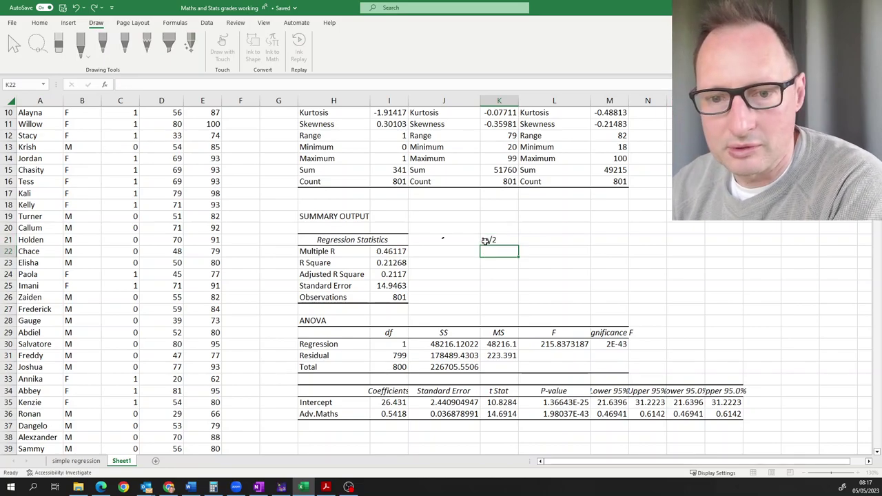
# Calculate the critical t value in L21 with the formula =T.INV(0.95,799).
pyautogui.press('Up')
pyautogui.press('Right')
pyautogui.write('=')
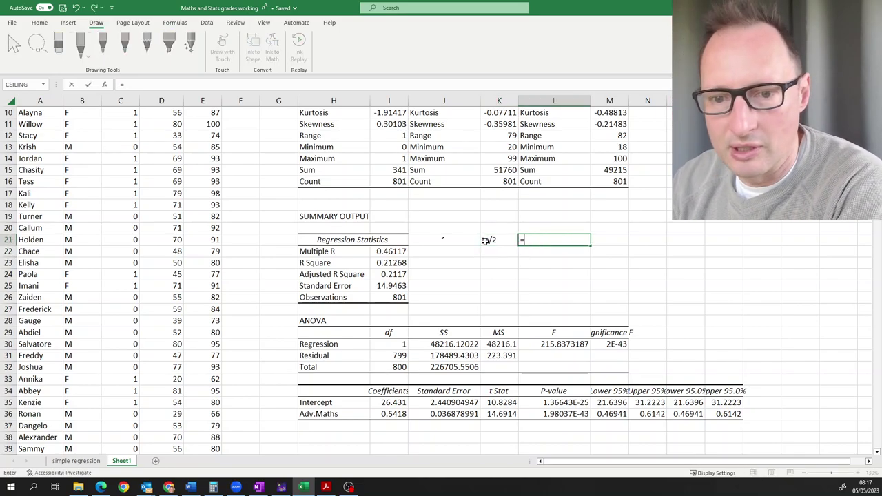
pyautogui.write('t')
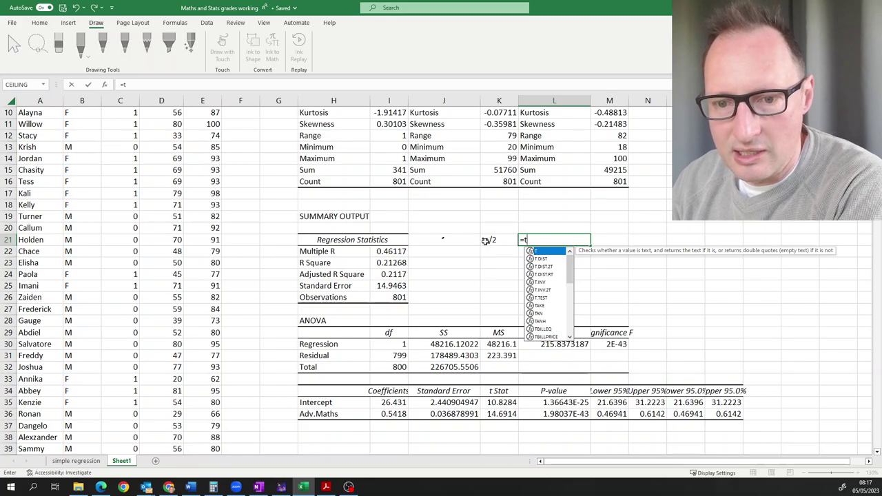
pyautogui.press('Down')
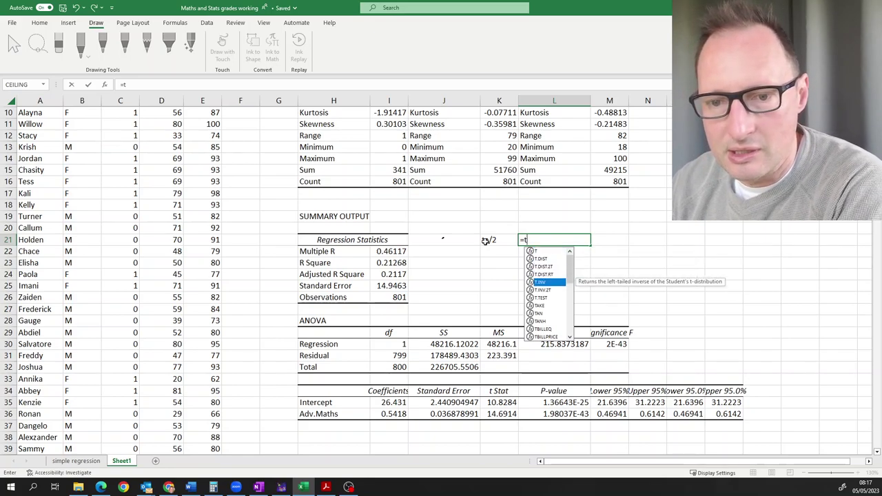
pyautogui.press('Tab')
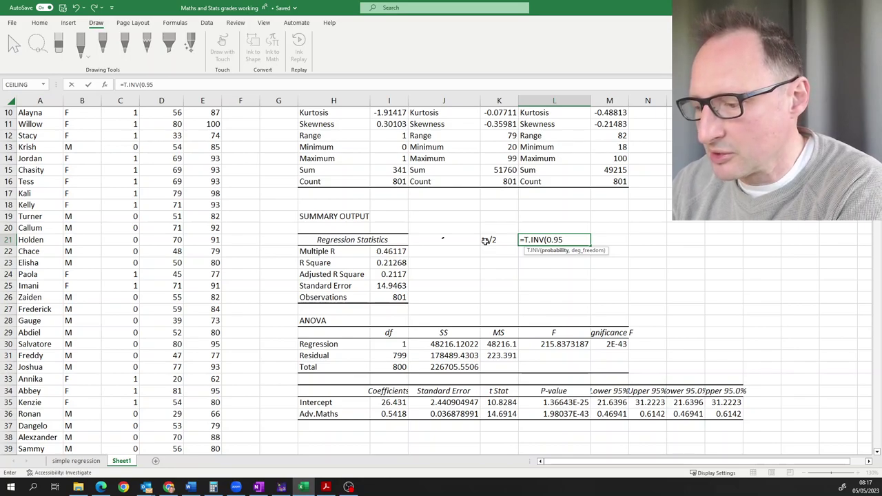
pyautogui.write(',79')
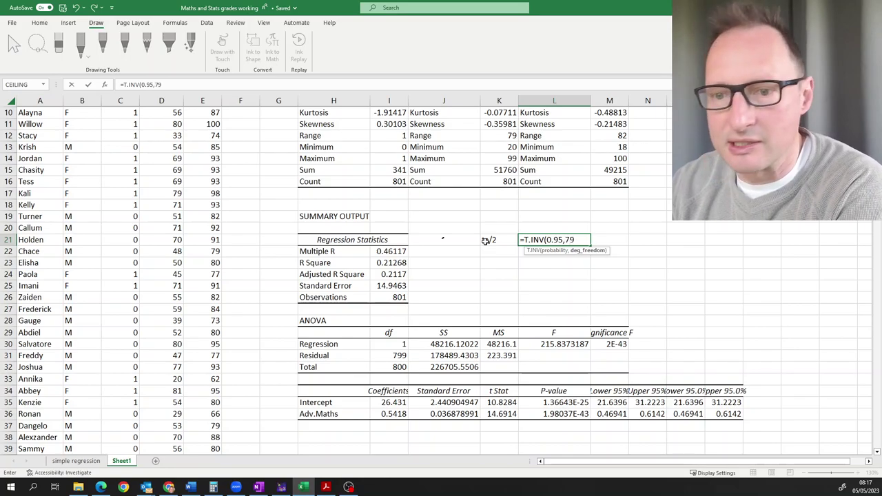
pyautogui.write('9)')
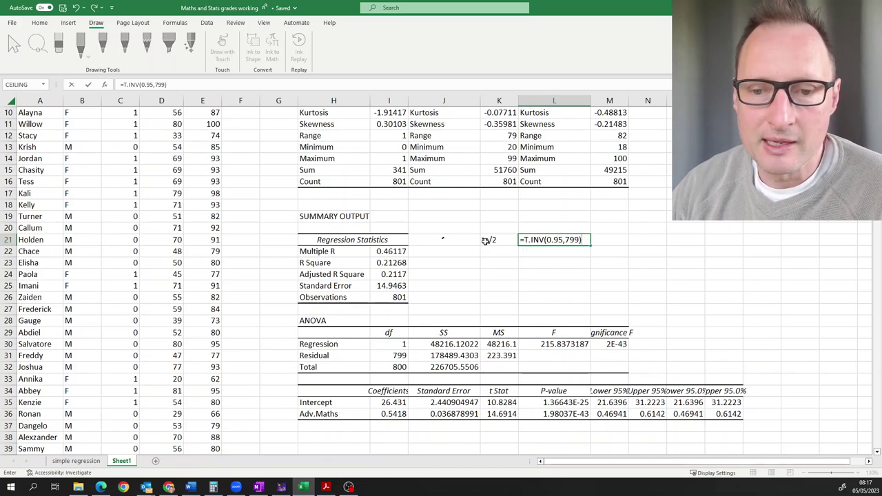
pyautogui.press('Return')
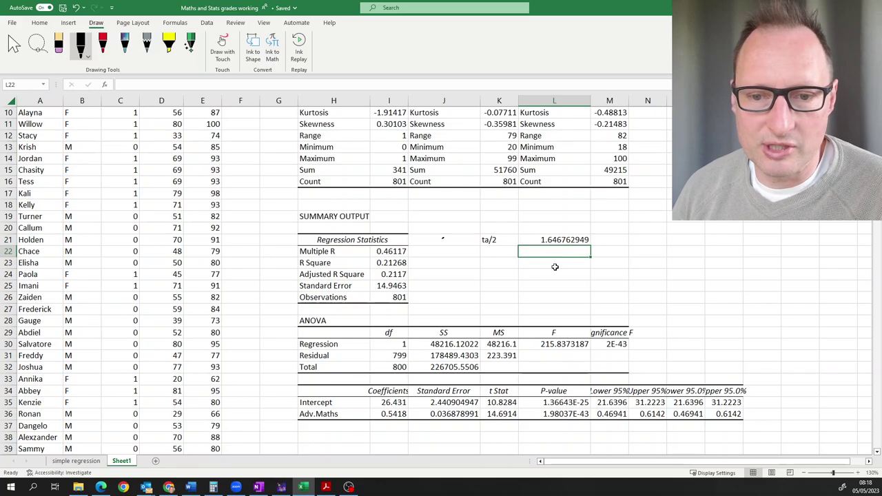
# Label the confidence interval rows LB in K24 and UB in K25.
pyautogui.click(512, 276)
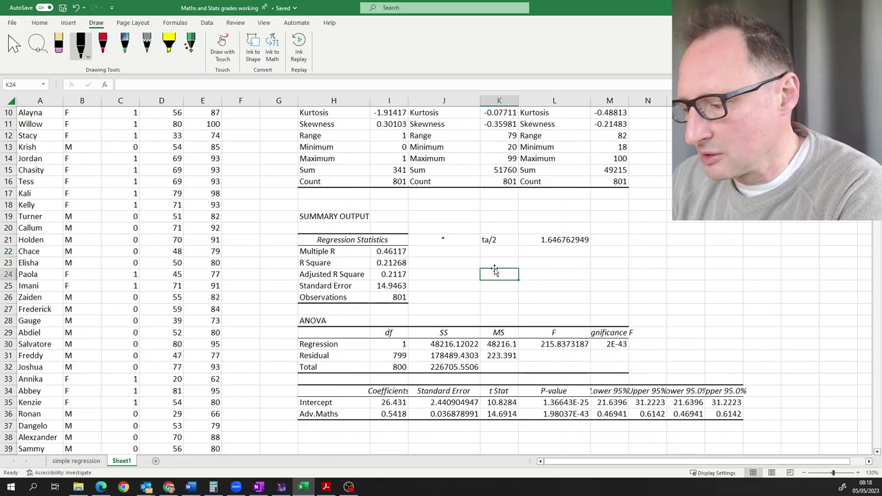
pyautogui.write('LB')
pyautogui.press('Return')
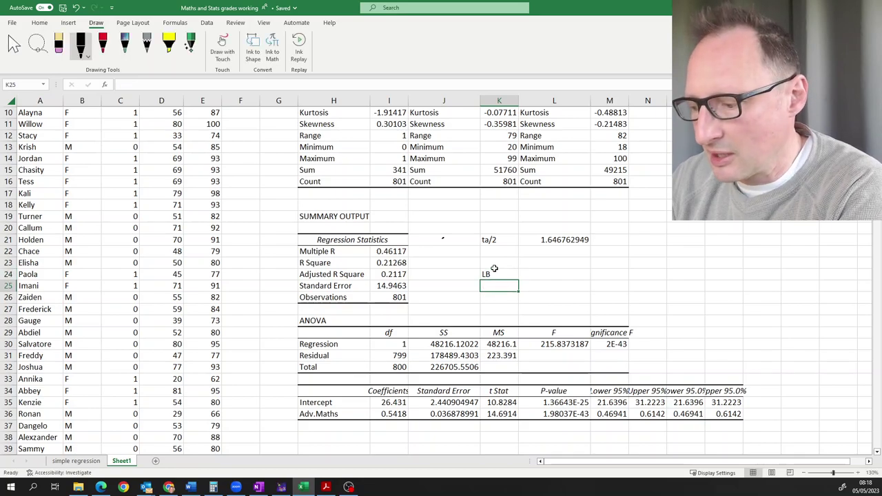
pyautogui.write('UB')
pyautogui.press('Tab')
pyautogui.press('Up')
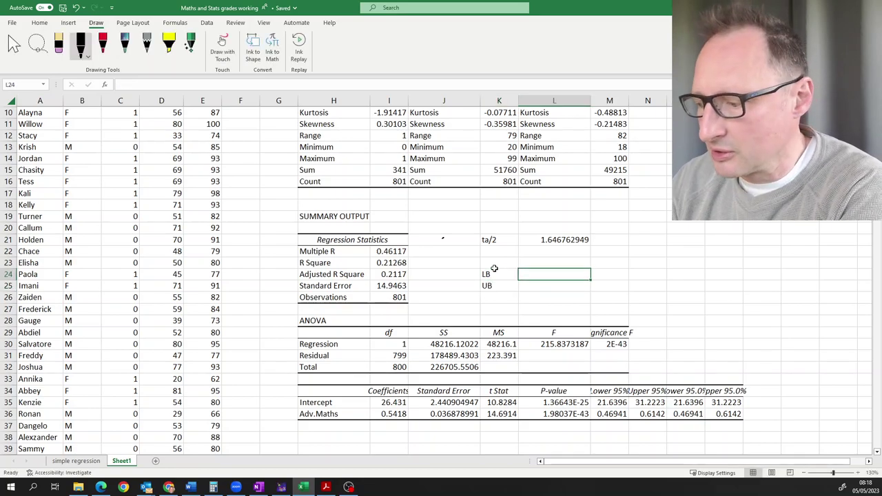
# Calculate the lower bound for the Adv.Maths slope in L24 with the formula =I36-L21*J36.
pyautogui.write('=')
pyautogui.click(387, 413)
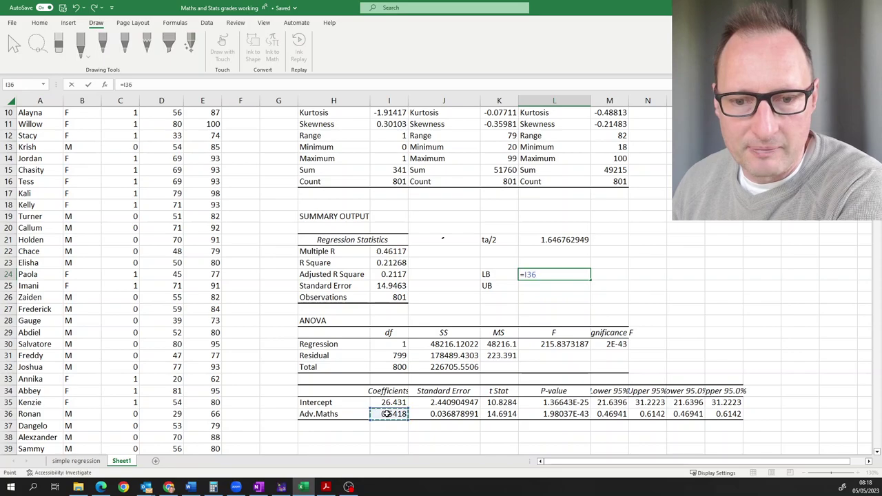
pyautogui.write('-')
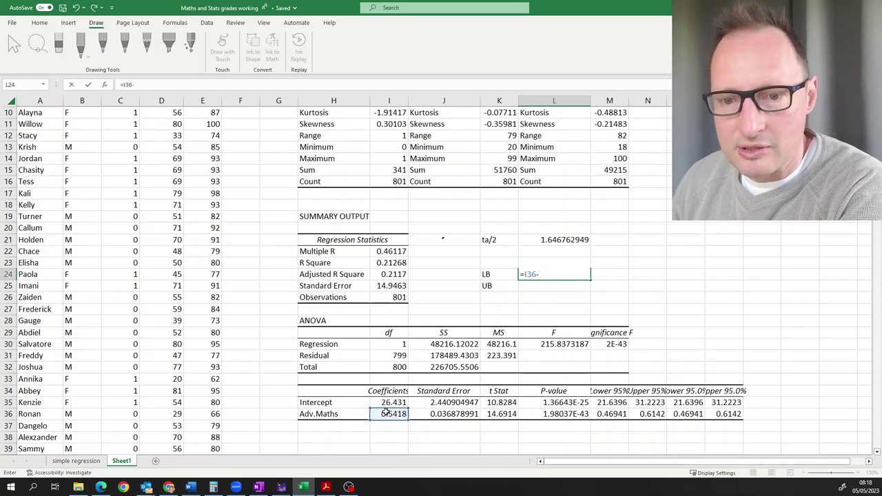
pyautogui.click(558, 239)
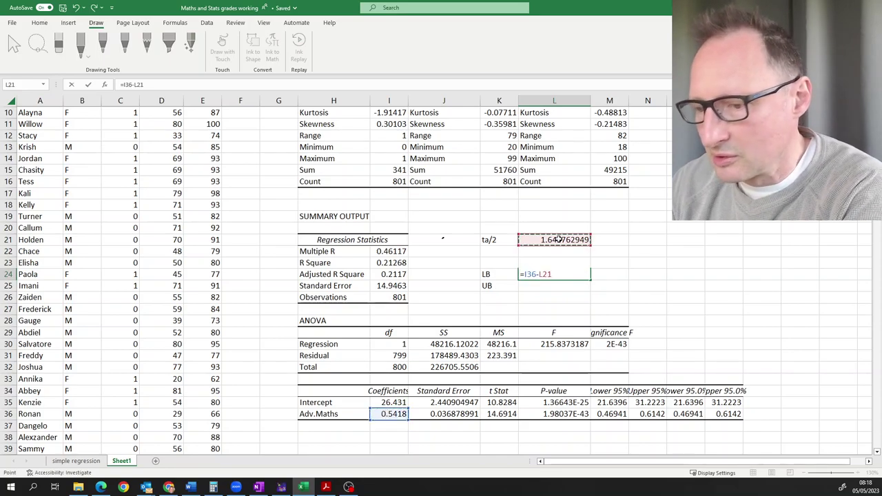
pyautogui.write('*')
pyautogui.click(442, 414)
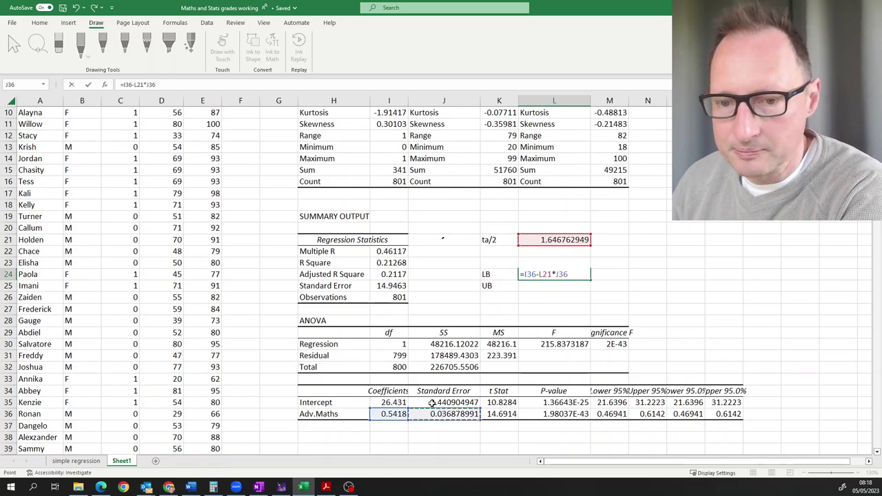
pyautogui.press('Return')
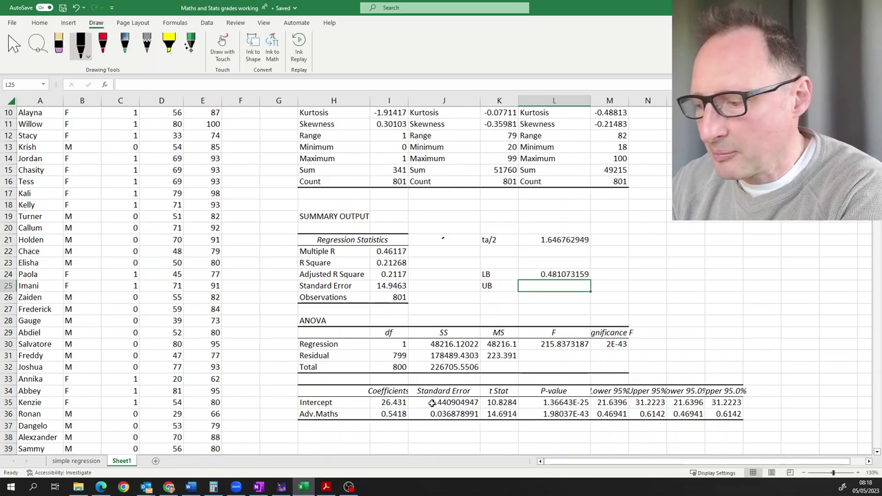
# Calculate the upper bound for the Adv.Maths slope in L25 with the formula =I36+L21*J36.
pyautogui.write('=')
pyautogui.click(386, 415)
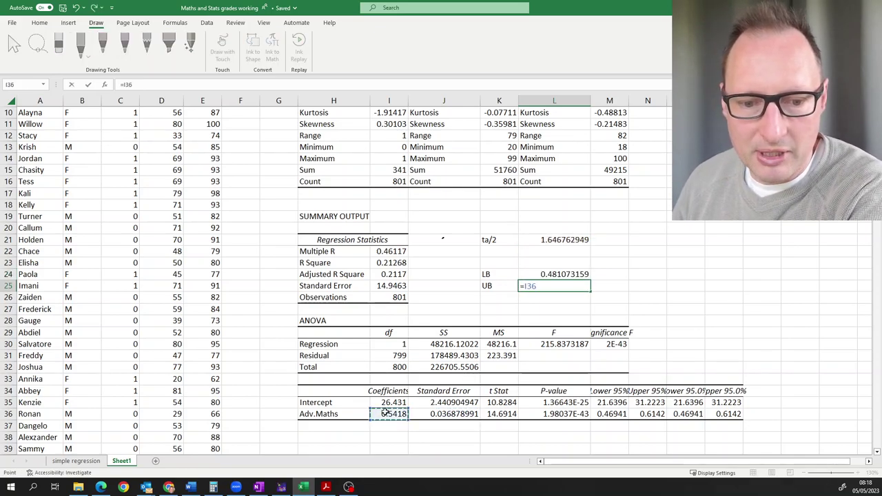
pyautogui.write('+')
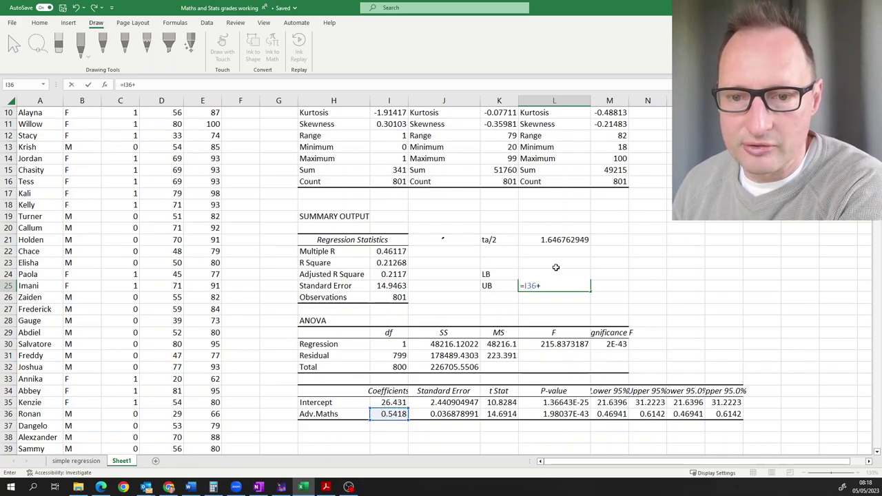
pyautogui.click(569, 239)
pyautogui.write('*')
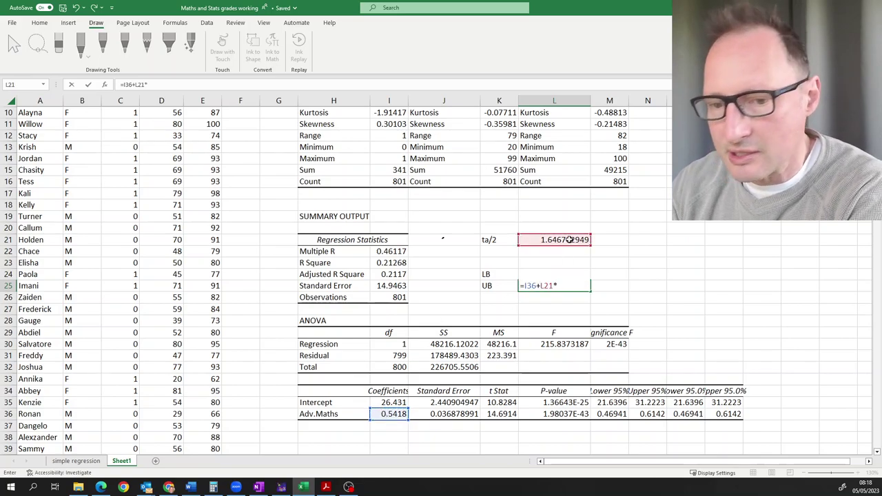
pyautogui.click(457, 414)
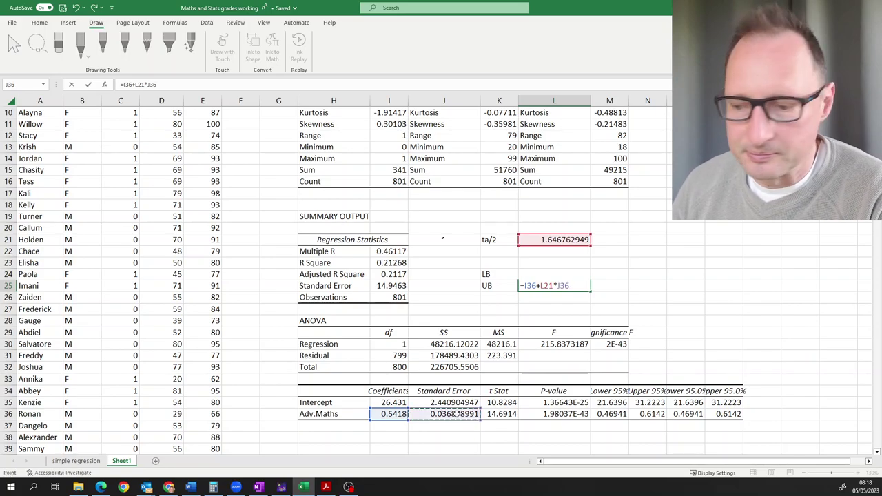
pyautogui.press('Return')
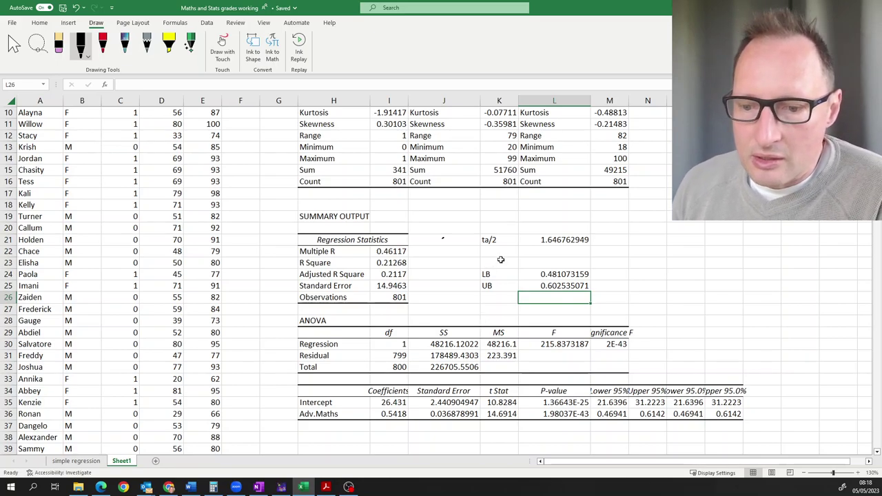
# Highlight the two interval bounds in L24:L25, and clear the ta/2, LB and UB entries in J21:L25.
pyautogui.click(563, 275)
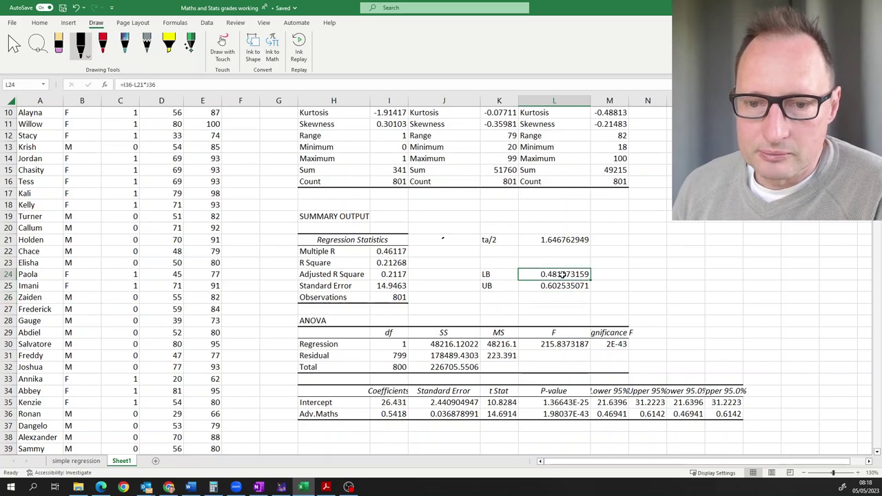
pyautogui.moveTo(563, 275); pyautogui.dragTo(564, 285)
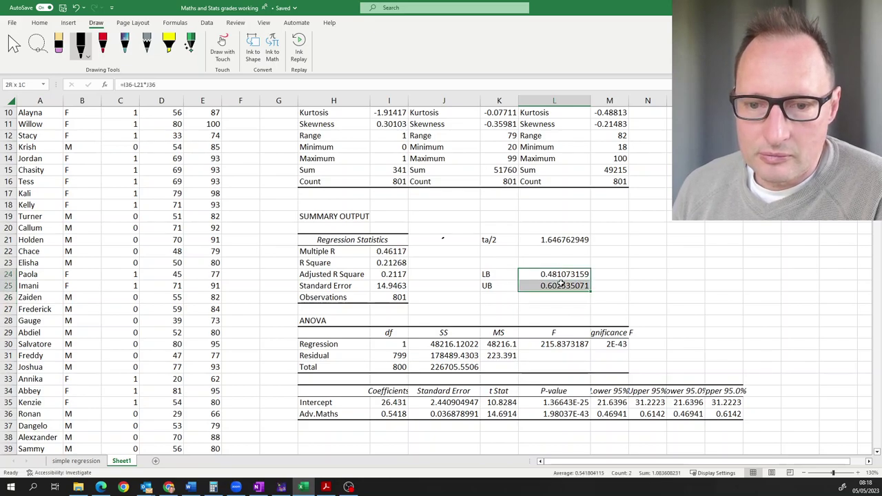
pyautogui.click(496, 295)
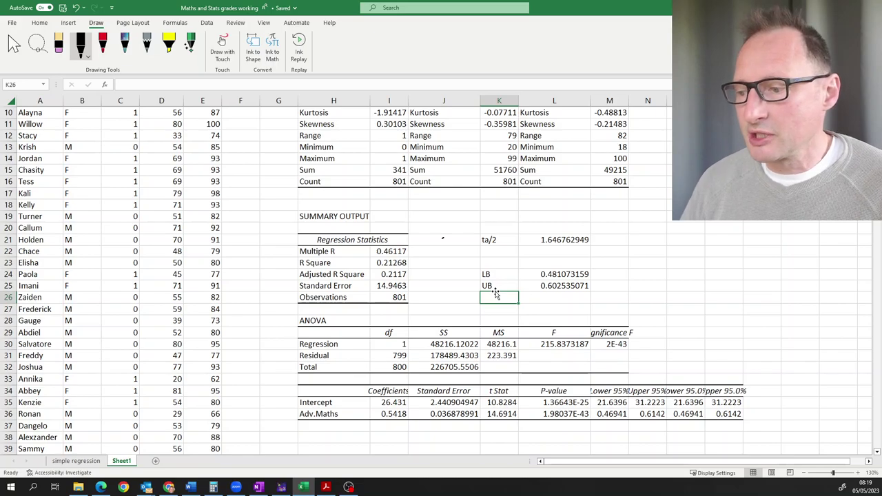
pyautogui.hotkey('alt', 'Tab')
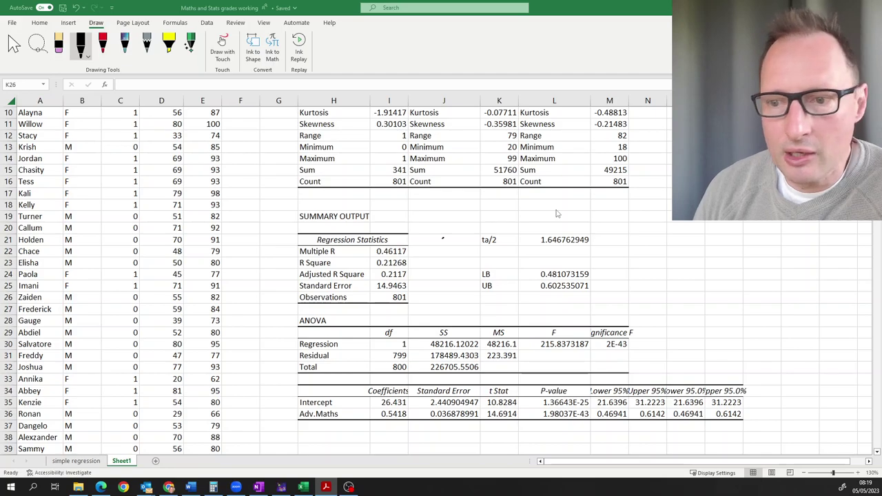
pyautogui.moveTo(445, 240); pyautogui.dragTo(559, 286)
pyautogui.press('Delete')
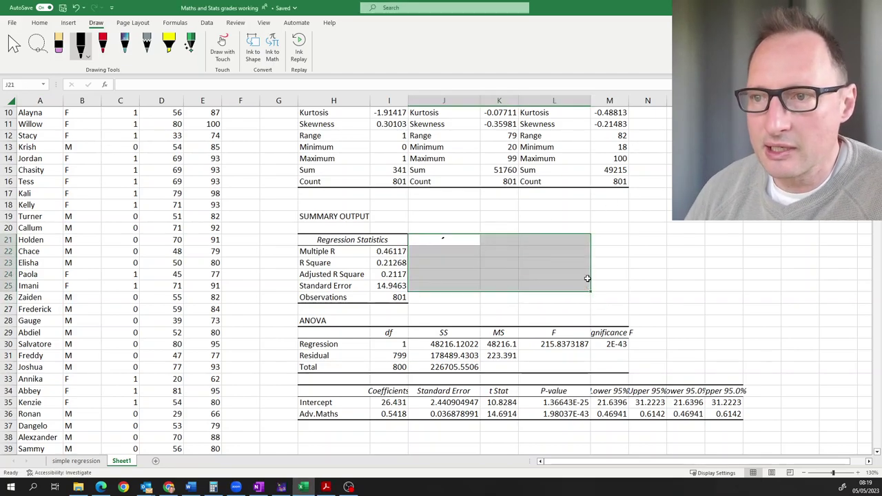
# Handwrite the null hypothesis H0: β1 ≤ 0.5 in magenta ink beside the Summary Output heading.
pyautogui.click(463, 253)
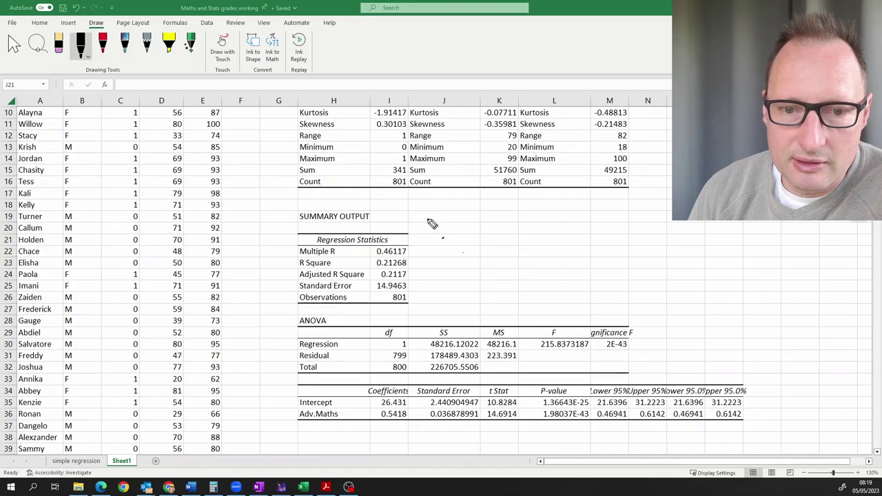
pyautogui.moveTo(426, 231)
pyautogui.mouseDown()
pyautogui.moveTo(434, 217)
pyautogui.moveTo(499, 229)
pyautogui.mouseUp()
pyautogui.click(448, 224)
pyautogui.click(448, 228)
pyautogui.click(496, 230)
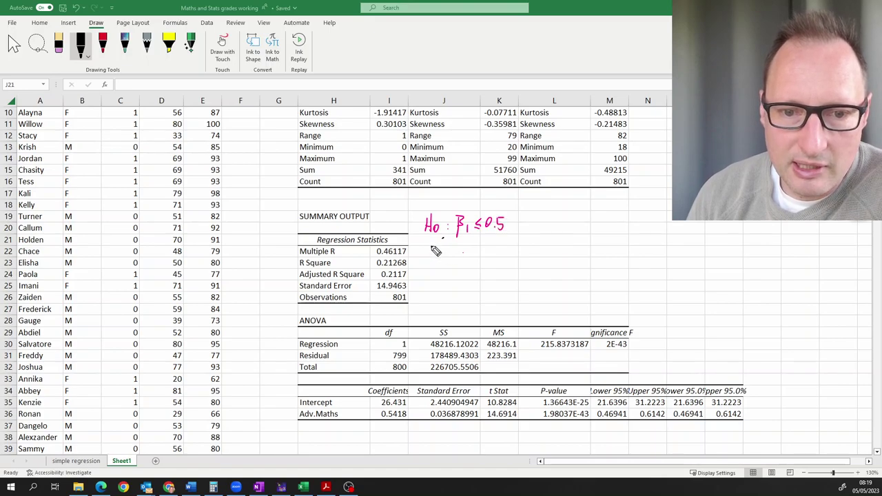
# Handwrite the alternative hypothesis HA: β > 0.5 in magenta below the null hypothesis.
pyautogui.moveTo(428, 245); pyautogui.dragTo(436, 259)
pyautogui.moveTo(429, 253)
pyautogui.mouseDown()
pyautogui.moveTo(476, 257)
pyautogui.moveTo(490, 246)
pyautogui.moveTo(496, 256)
pyautogui.mouseUp()
pyautogui.click(459, 251)
pyautogui.click(459, 256)
pyautogui.click(497, 255)
pyautogui.moveTo(500, 245); pyautogui.dragTo(508, 244)
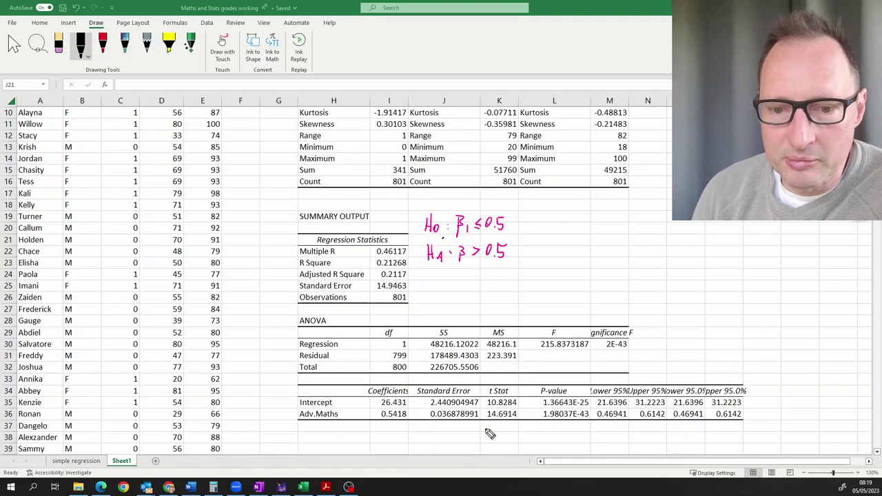
# Draw light blue arrows pointing up at the Adv.Maths t Stat and P-value in the coefficients table.
pyautogui.moveTo(496, 433); pyautogui.dragTo(562, 428)
pyautogui.moveTo(495, 433)
pyautogui.mouseDown()
pyautogui.moveTo(510, 426)
pyautogui.moveTo(501, 437)
pyautogui.mouseUp()
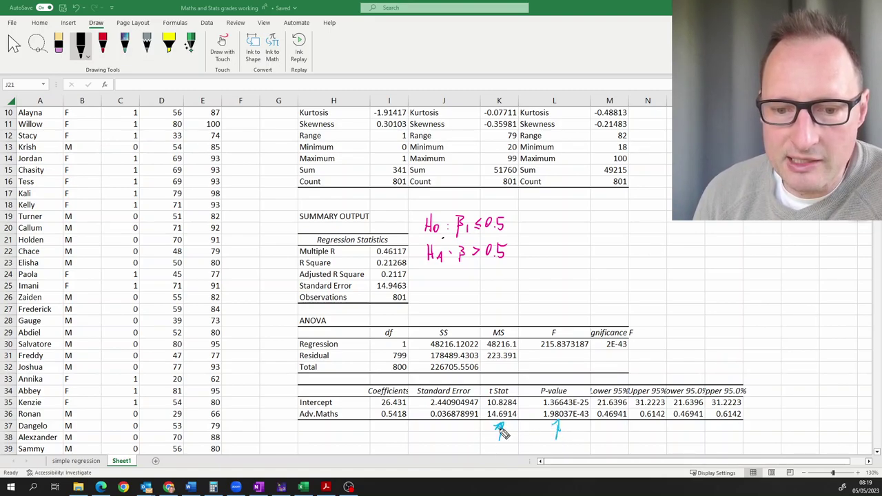
pyautogui.moveTo(556, 438)
pyautogui.mouseDown()
pyautogui.moveTo(557, 423)
pyautogui.moveTo(566, 427)
pyautogui.mouseUp()
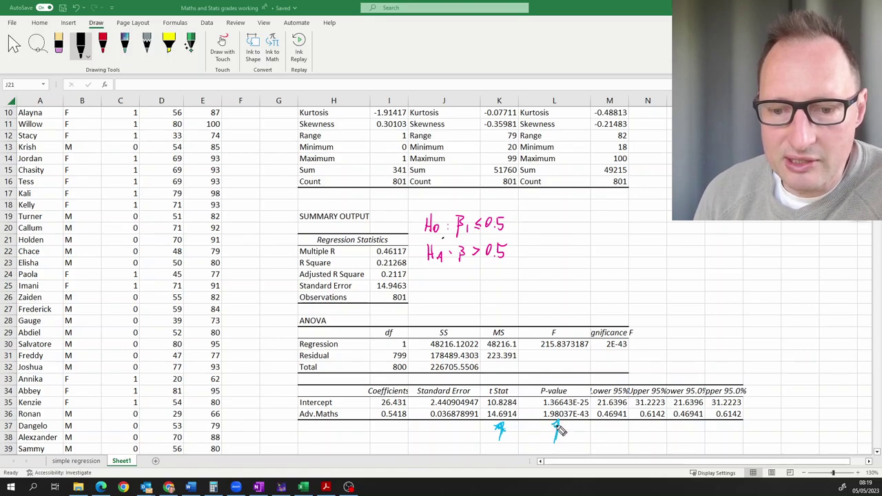
# Box the t Stat and P-value headings in light blue and link them by a line to handwritten H0: β1 = 0 and HA: β1 ≠ 0.
pyautogui.moveTo(486, 387)
pyautogui.mouseDown()
pyautogui.moveTo(583, 390)
pyautogui.moveTo(496, 403)
pyautogui.moveTo(576, 402)
pyautogui.mouseUp()
pyautogui.moveTo(532, 384); pyautogui.dragTo(564, 253)
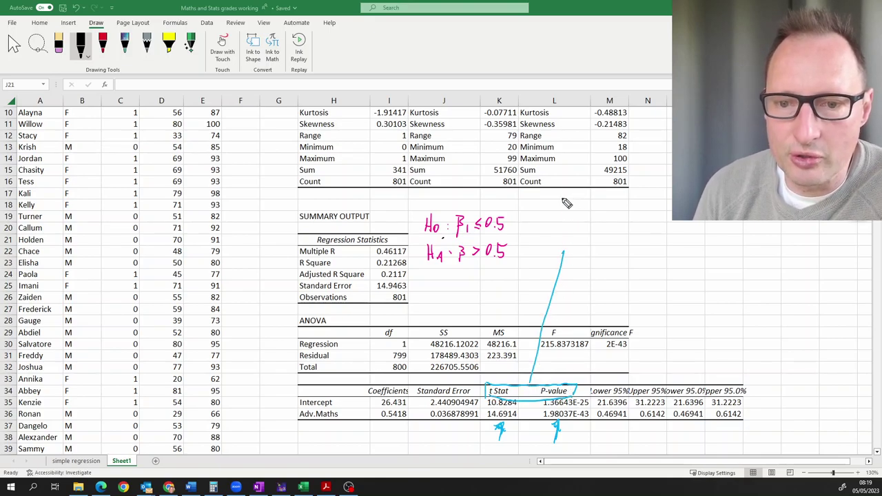
pyautogui.moveTo(546, 223)
pyautogui.mouseDown()
pyautogui.moveTo(549, 207)
pyautogui.moveTo(561, 222)
pyautogui.moveTo(604, 215)
pyautogui.moveTo(544, 246)
pyautogui.moveTo(553, 239)
pyautogui.moveTo(578, 252)
pyautogui.moveTo(606, 237)
pyautogui.mouseUp()
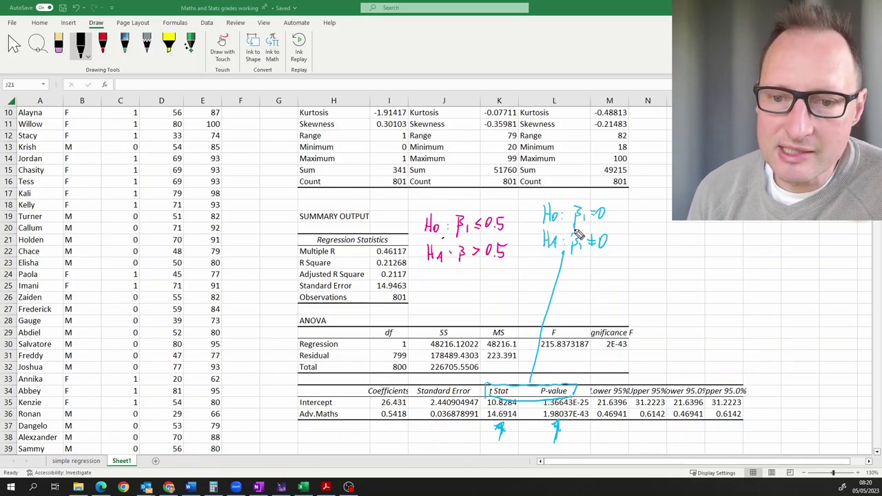
# Extend the light blue box around the t Stat and P-value columns, and frame the handwritten H0: β1 = 0 and HA: β1 ≠ 0.
pyautogui.moveTo(487, 387); pyautogui.dragTo(484, 433)
pyautogui.moveTo(591, 391); pyautogui.dragTo(590, 419)
pyautogui.moveTo(487, 432); pyautogui.dragTo(591, 422)
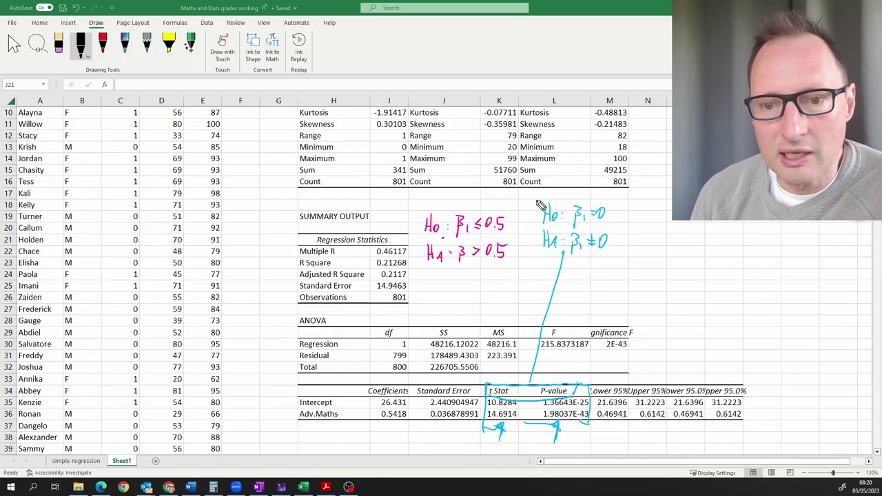
pyautogui.moveTo(538, 202)
pyautogui.mouseDown()
pyautogui.moveTo(535, 254)
pyautogui.moveTo(620, 201)
pyautogui.moveTo(610, 259)
pyautogui.moveTo(535, 255)
pyautogui.mouseUp()
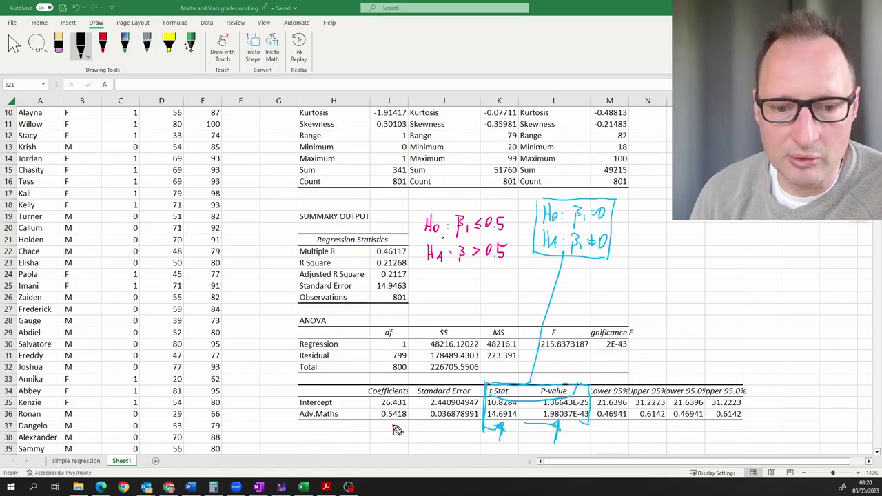
# Draw magenta arrows pointing up at the Adv.Maths coefficient and standard error, and clear all the handwritten annotations.
pyautogui.moveTo(391, 440); pyautogui.dragTo(391, 424)
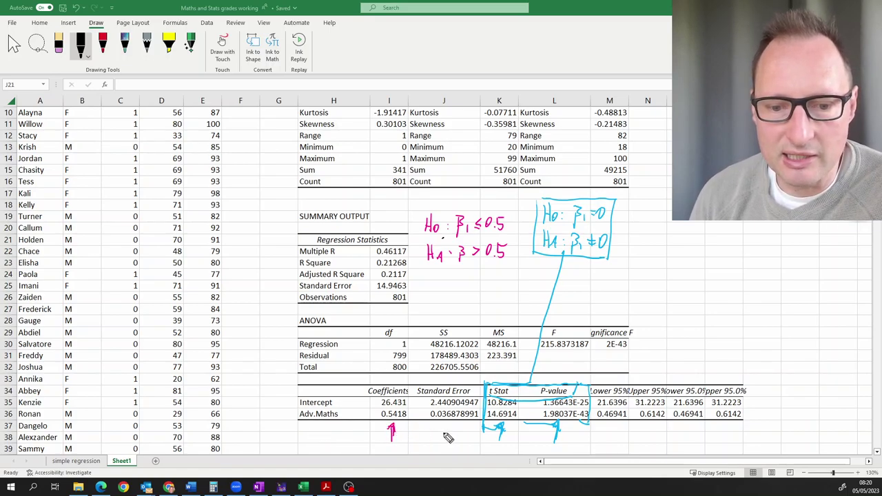
pyautogui.moveTo(448, 441); pyautogui.dragTo(447, 424)
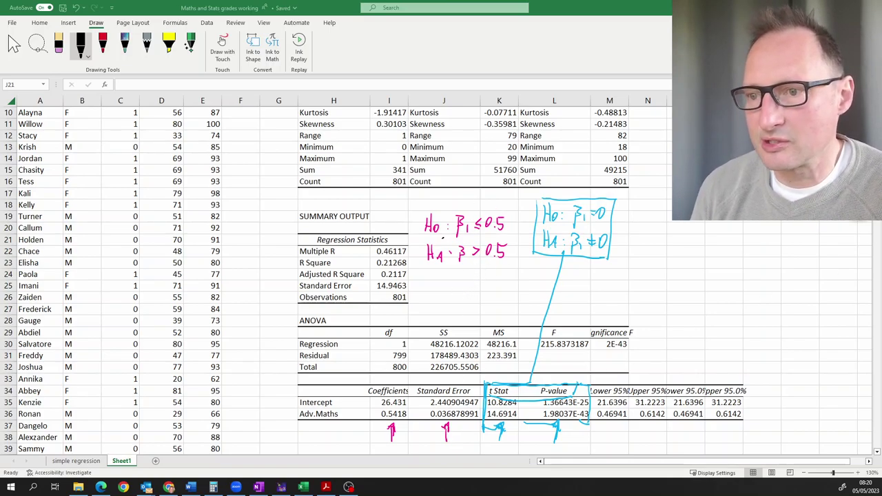
pyautogui.press('Escape')
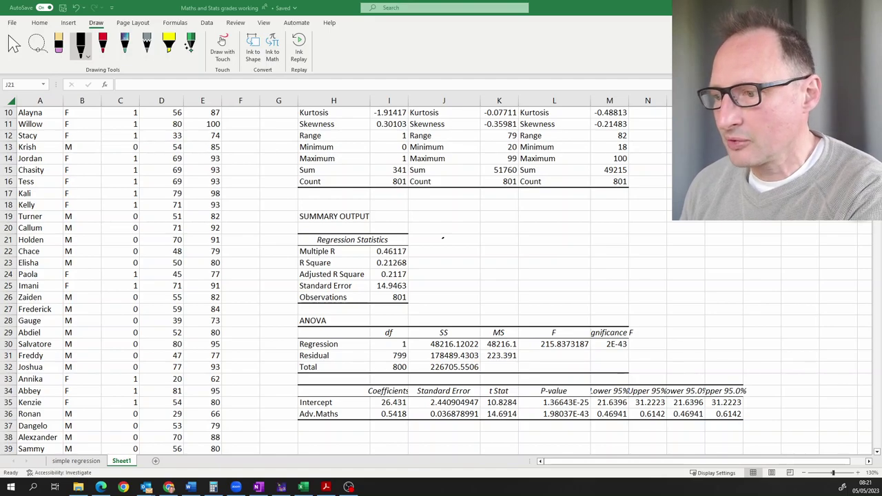
# Check part (c)(iv) in the exercise notes, return to Excel and try to search for the first student named there.
pyautogui.hotkey('alt', 'Tab')
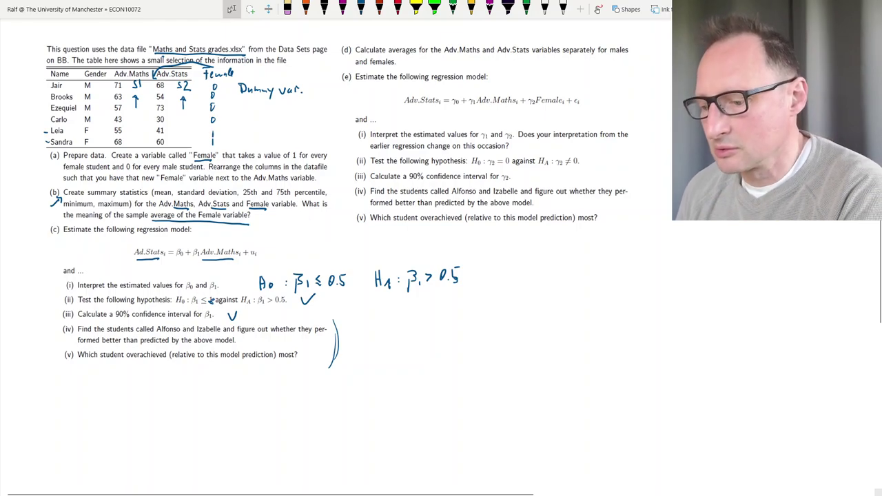
pyautogui.hotkey('alt', 'Tab')
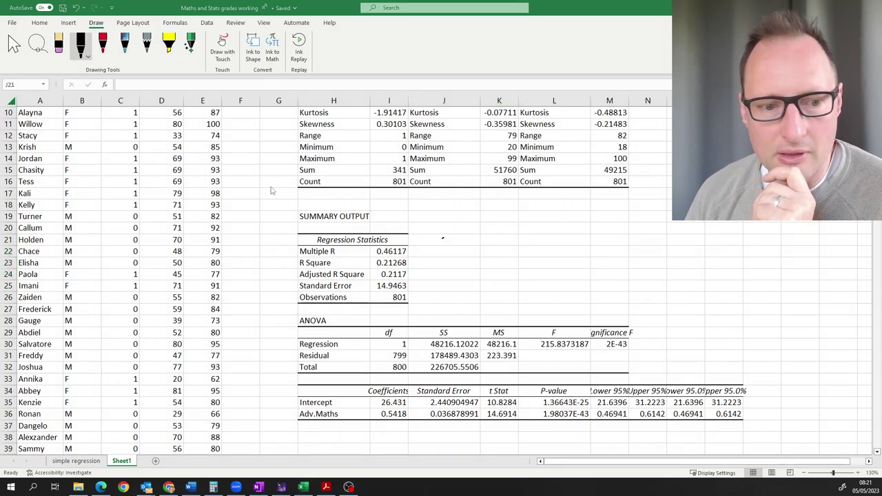
pyautogui.scroll(3, 62, 210)
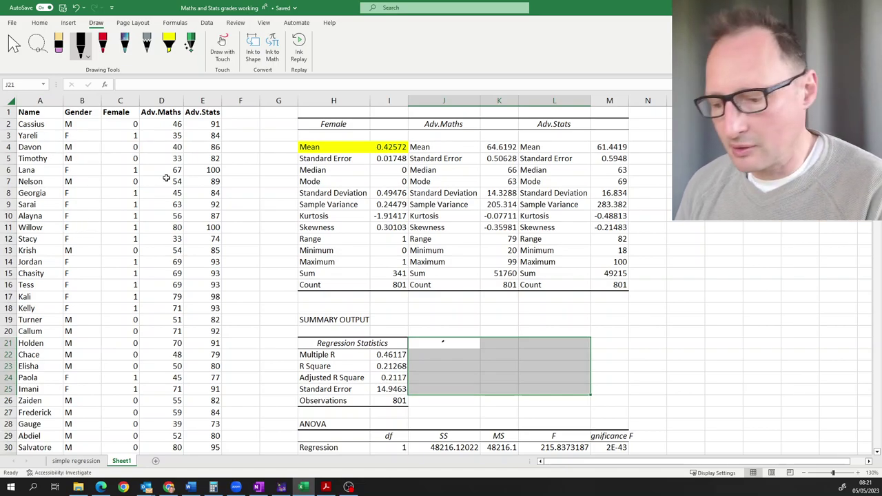
pyautogui.hotkey('ctrl', 'f')
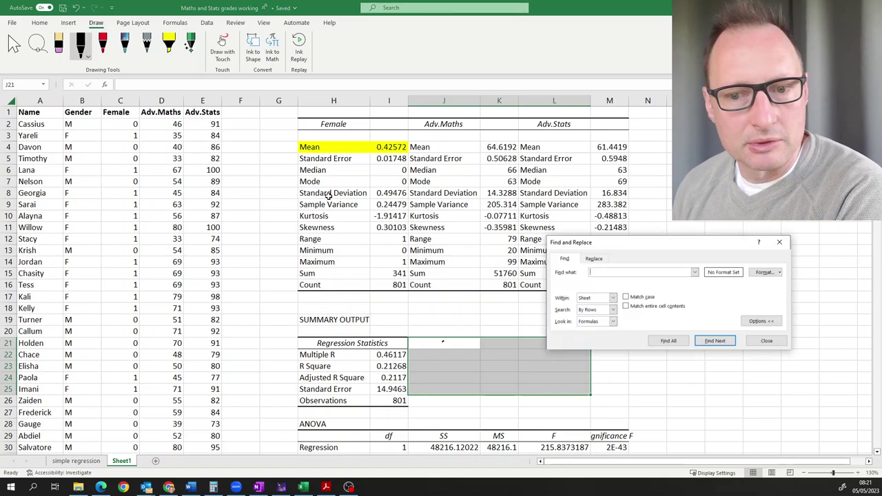
pyautogui.write('Alfons')
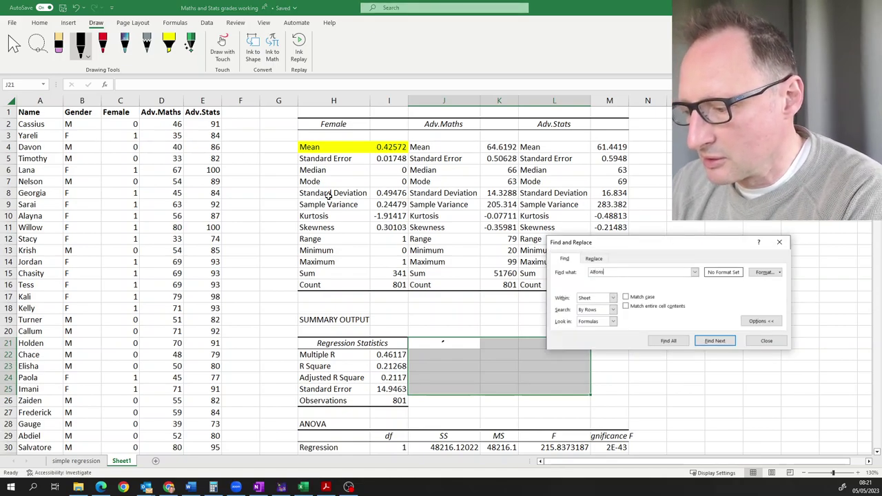
pyautogui.press('Return')
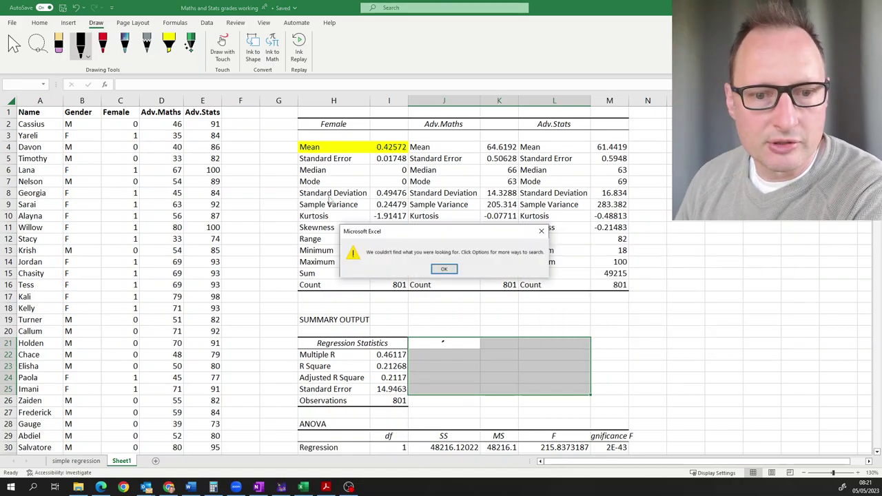
pyautogui.click(444, 268)
pyautogui.click(120, 239)
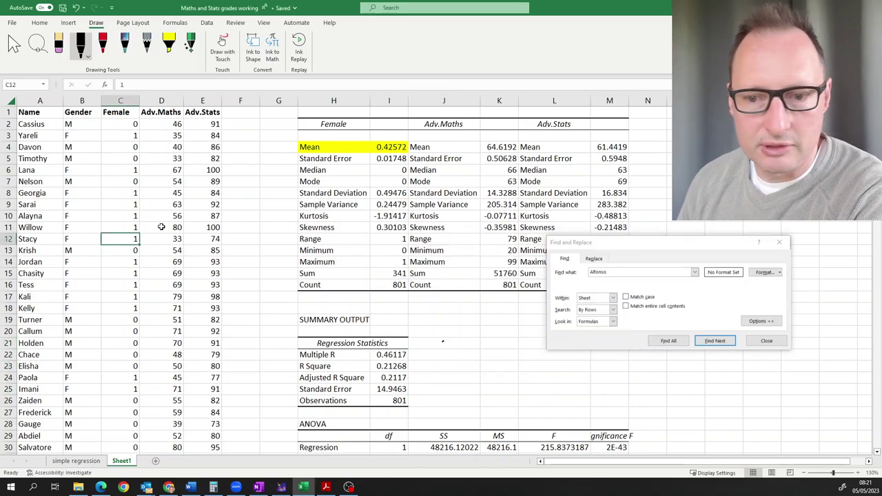
pyautogui.click(766, 340)
pyautogui.click(67, 229)
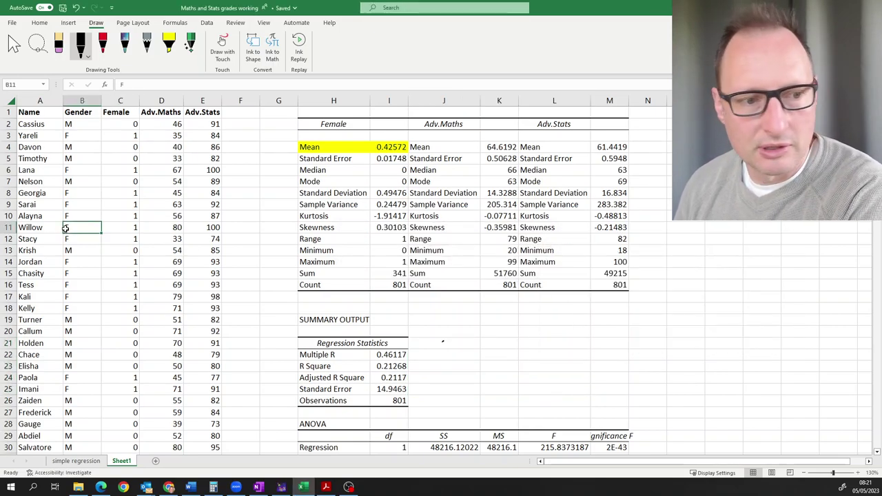
# Find the first student named in part (c)(iv) and copy that student's full data row to H39, below the coefficients table.
pyautogui.hotkey('ctrl', 'f')
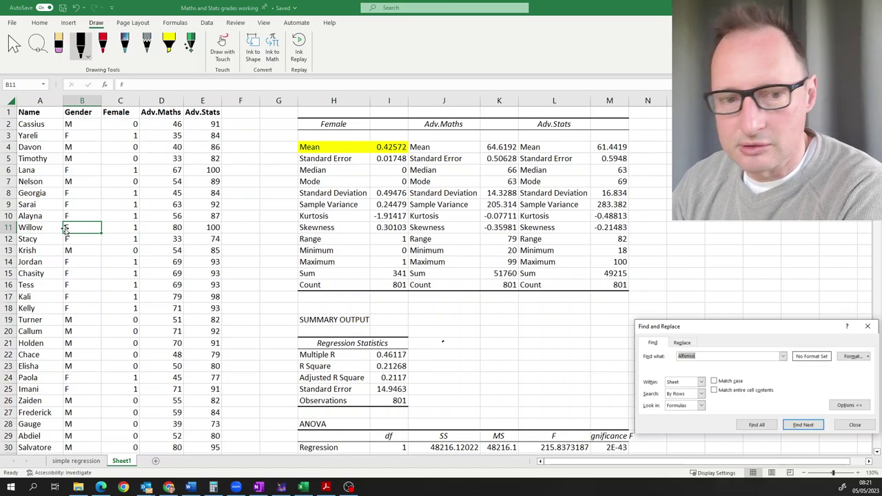
pyautogui.press('Return')
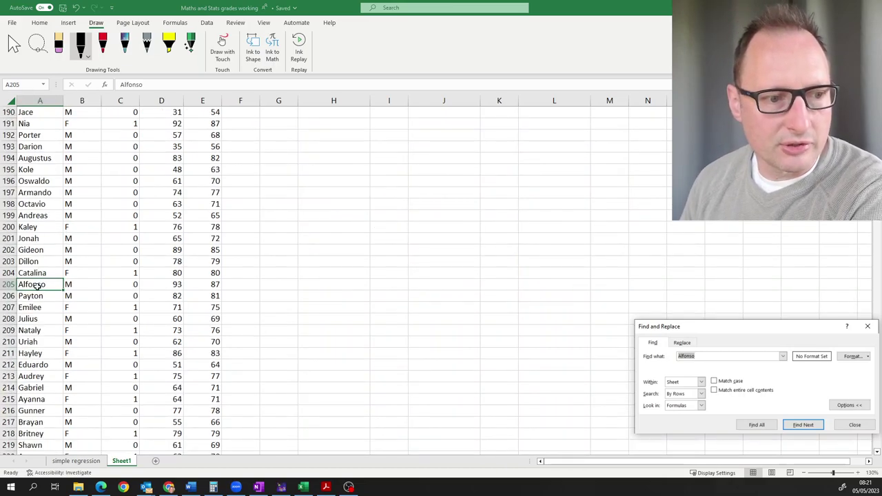
pyautogui.moveTo(34, 285); pyautogui.dragTo(193, 284)
pyautogui.hotkey('ctrl', 'c')
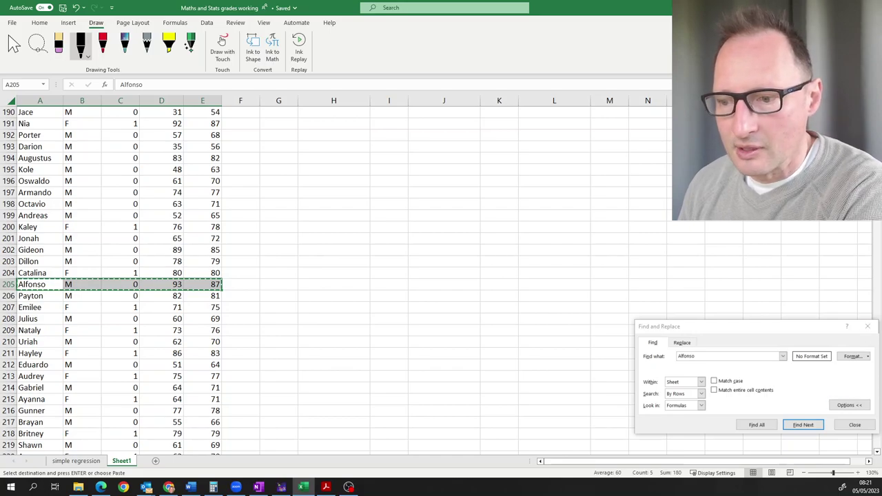
pyautogui.scroll(20, 443, 341)
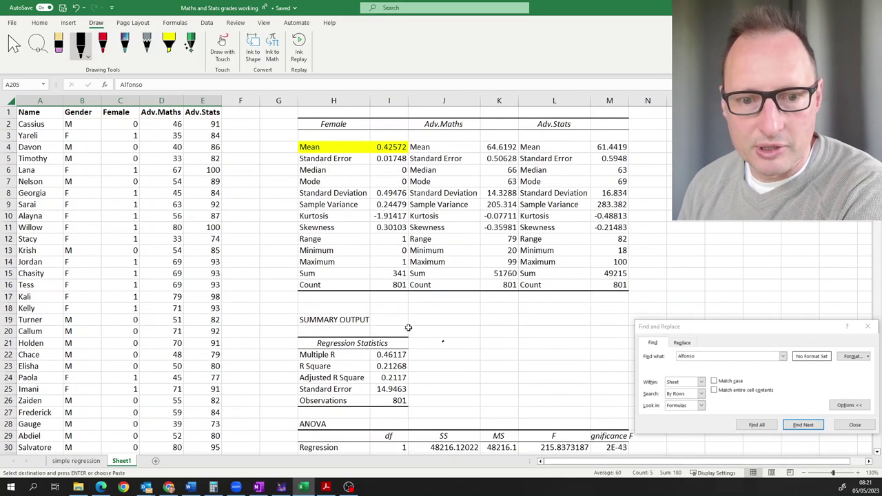
pyautogui.scroll(-6, 408, 327)
pyautogui.click(331, 345)
pyautogui.hotkey('ctrl', 'v')
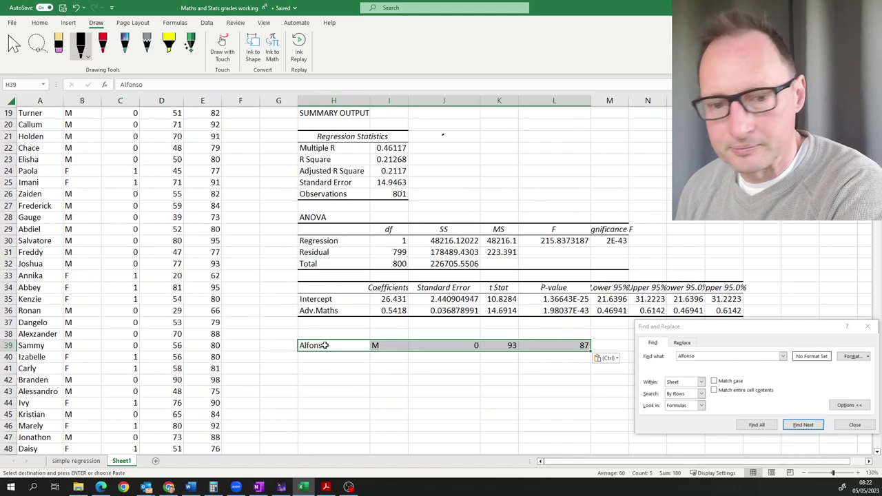
pyautogui.click(313, 383)
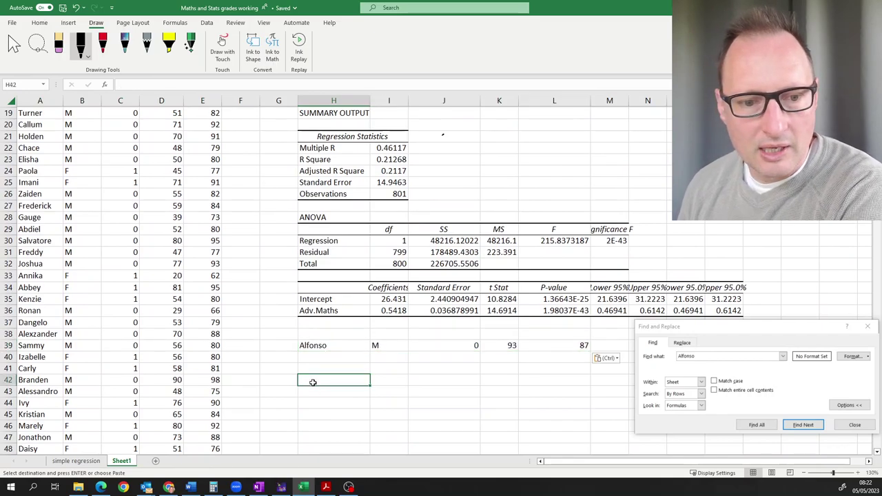
# Copy the second named student's data row, A40:E40, to H40 below the first student's entry.
pyautogui.click(36, 356)
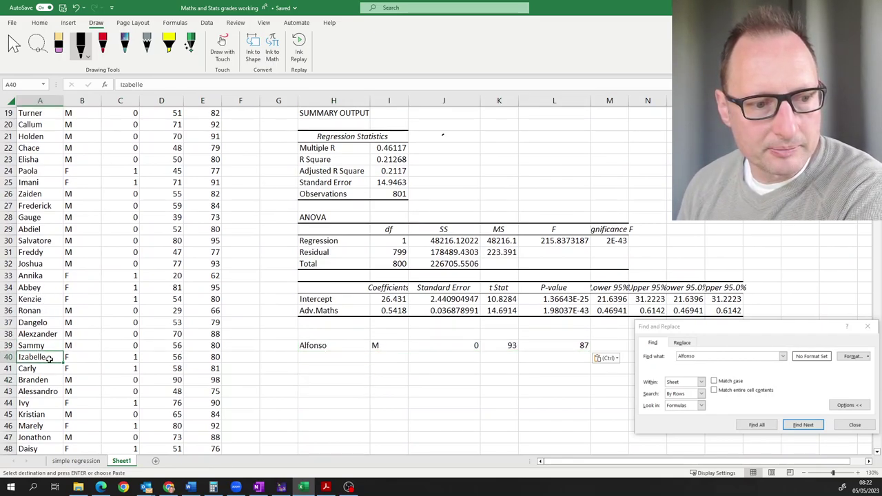
pyautogui.moveTo(48, 363); pyautogui.dragTo(223, 362)
pyautogui.hotkey('ctrl', 'c')
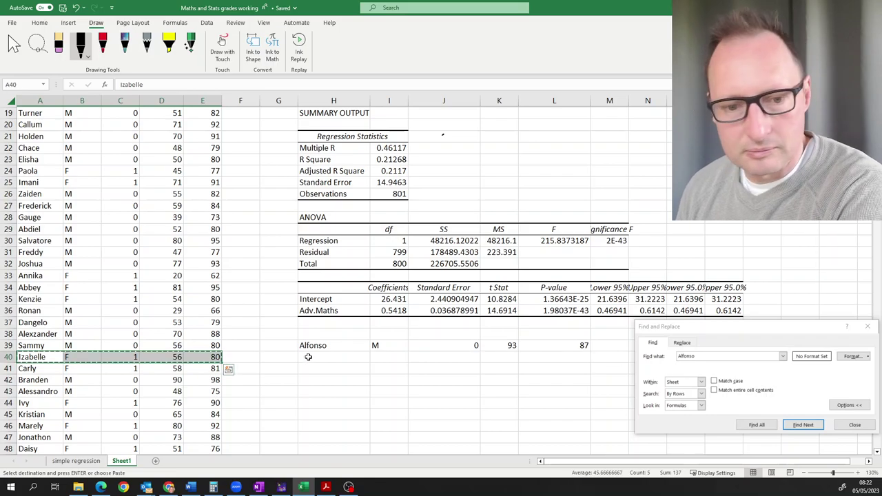
pyautogui.click(312, 356)
pyautogui.hotkey('ctrl', 'v')
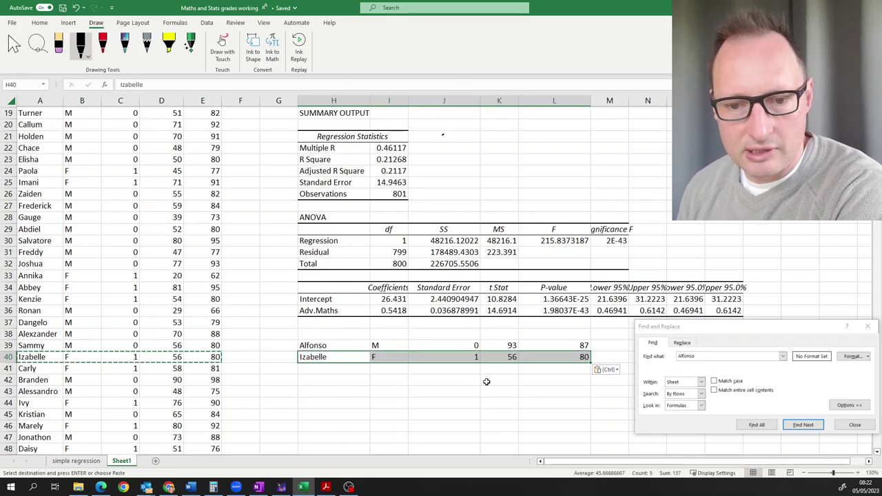
pyautogui.click(487, 381)
# Copy the data headings Name to Adv.Stats from A1:E1 to H38, above the two copied student rows.
pyautogui.scroll(6, 133, 171)
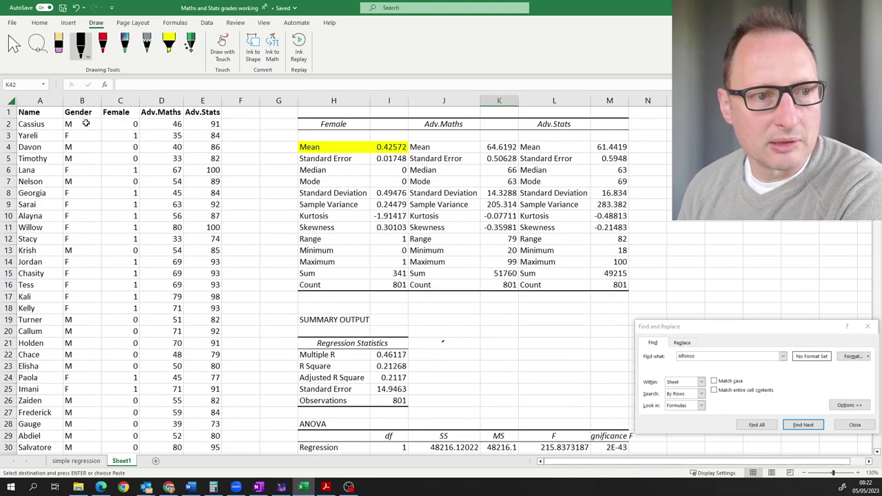
pyautogui.moveTo(45, 111); pyautogui.dragTo(218, 112)
pyautogui.hotkey('ctrl', 'c')
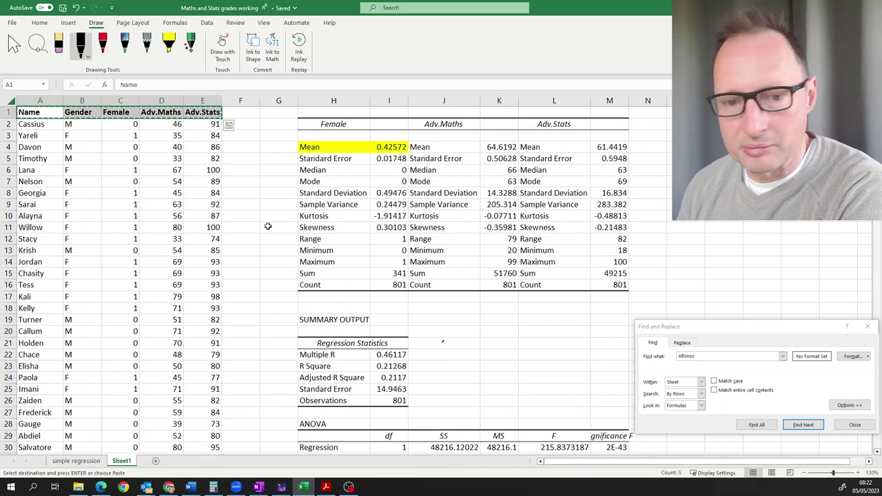
pyautogui.scroll(-6, 334, 331)
pyautogui.click(334, 335)
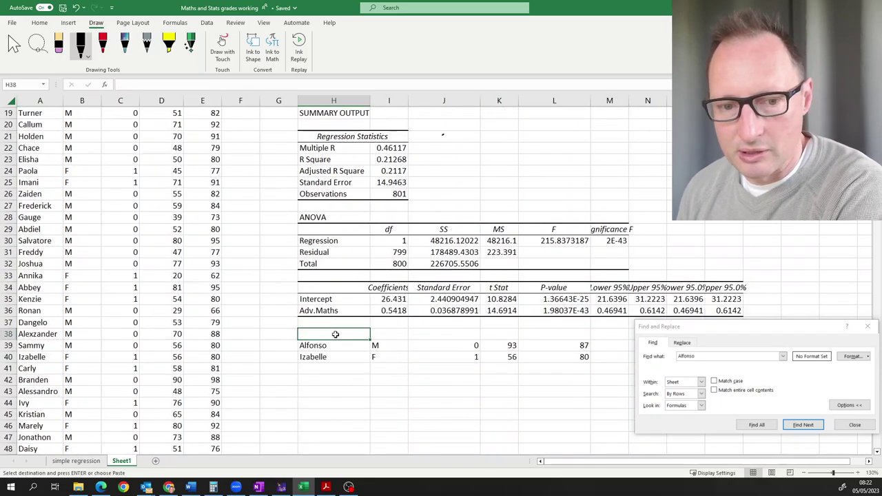
pyautogui.hotkey('ctrl', 'v')
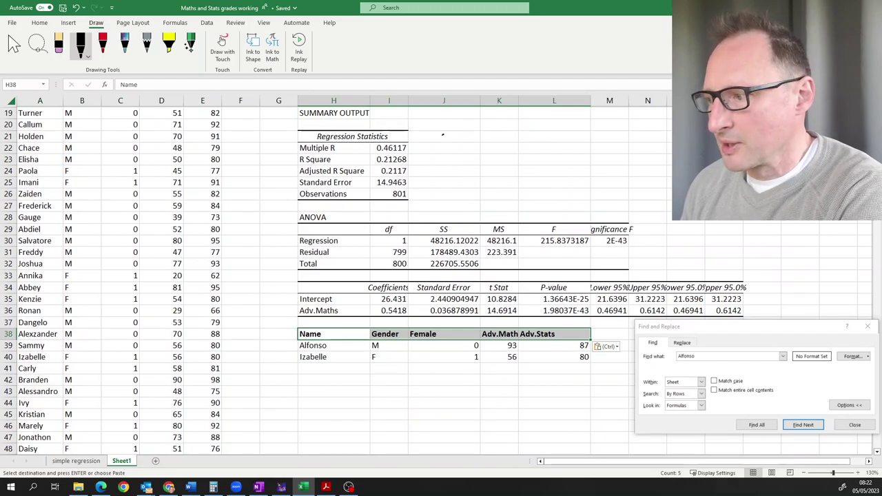
# Add the column heading hat(Adv.Stats) in M38, next to the copied Adv.Stats heading.
pyautogui.hotkey('alt', 'Tab')
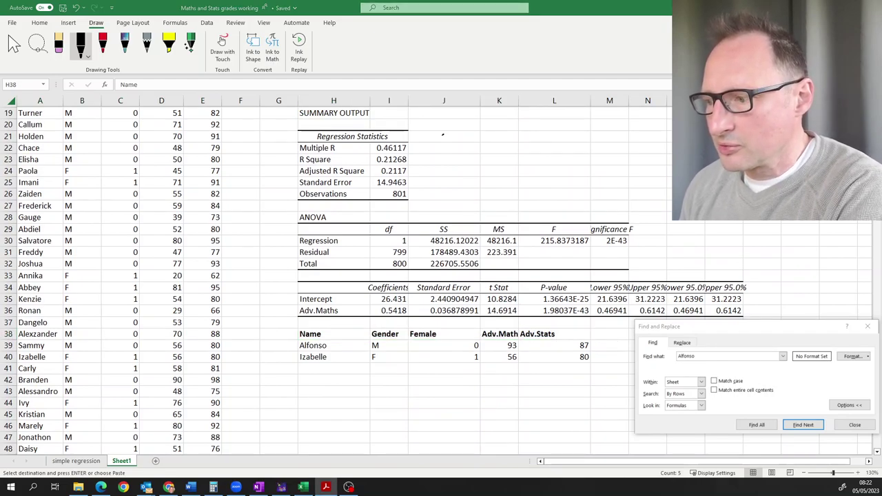
pyautogui.hotkey('alt', 'Tab')
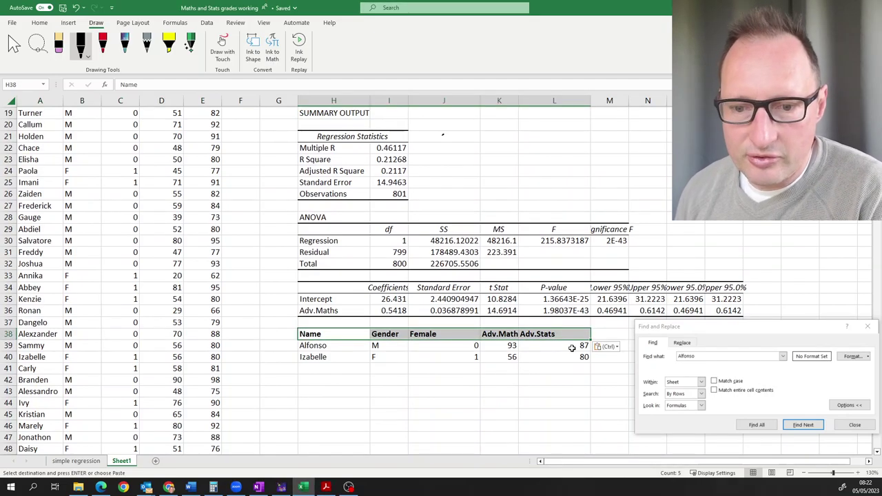
pyautogui.click(612, 332)
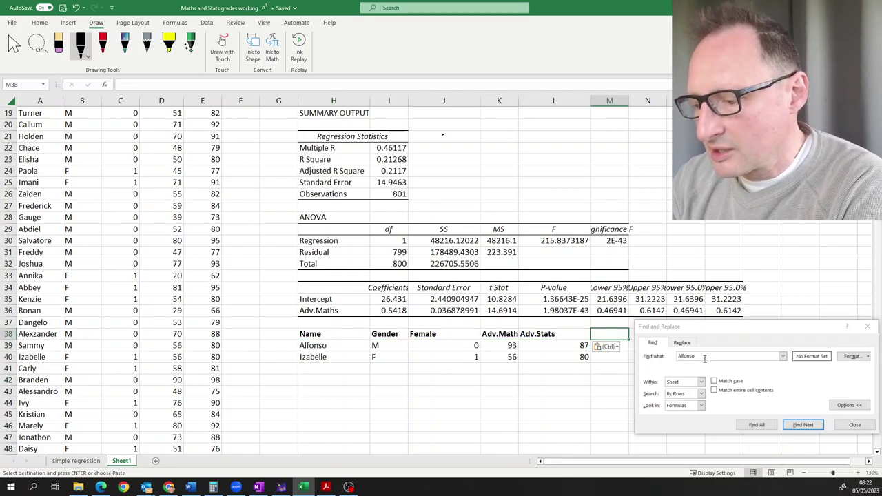
pyautogui.write('hat(Adv.Stats')
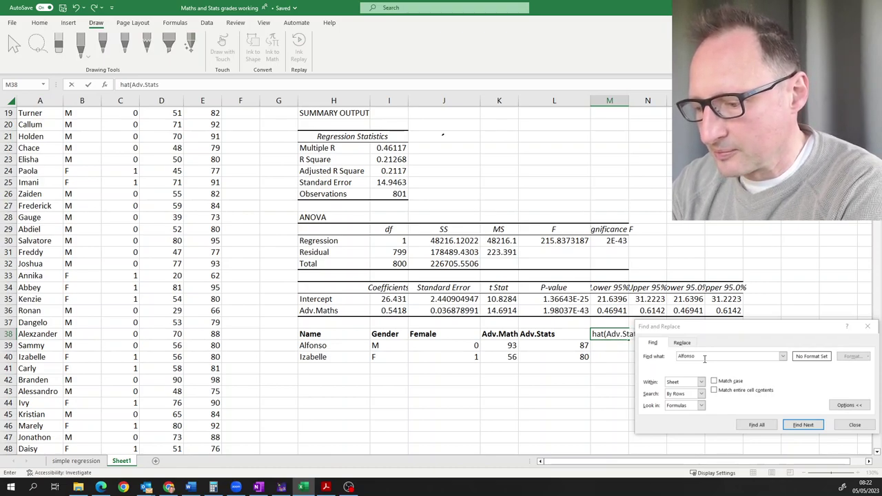
pyautogui.write(')')
pyautogui.press('Return')
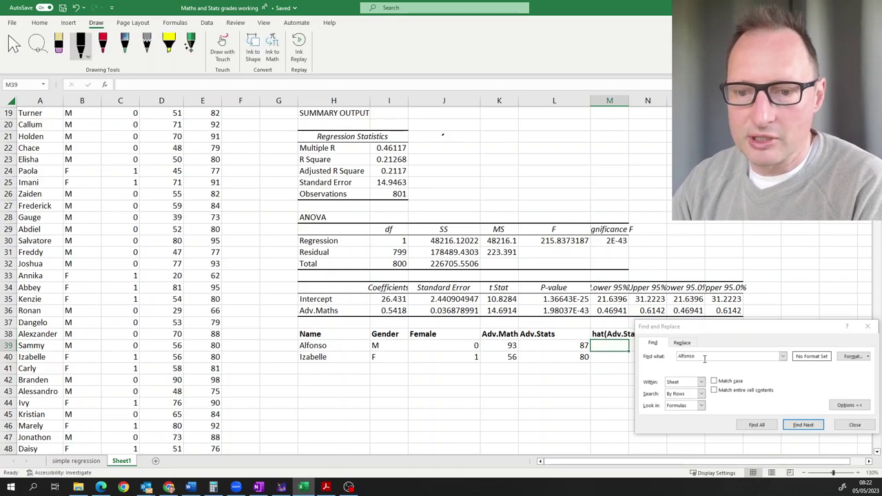
# Calculate the first student's predicted Adv.Stats grade in M39 with the formula =I35+I36*K39.
pyautogui.write('=')
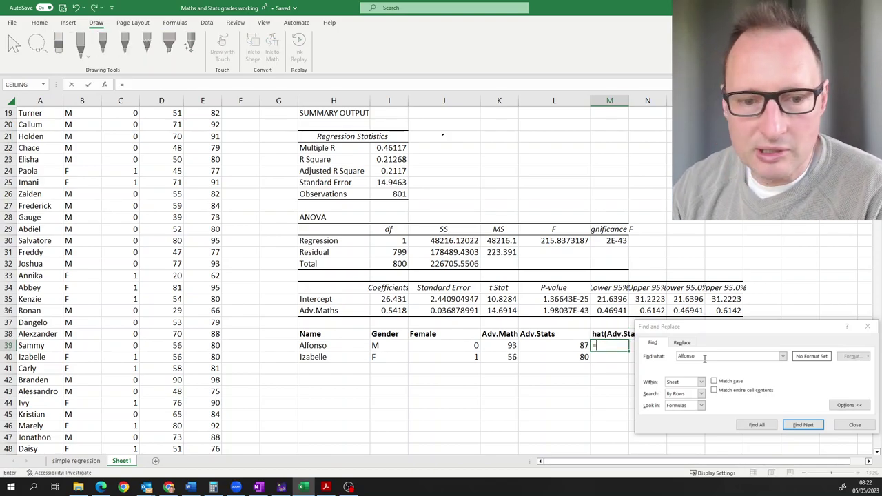
pyautogui.press('Left')
pyautogui.press('Left')
pyautogui.press('Left')
pyautogui.press('Left')
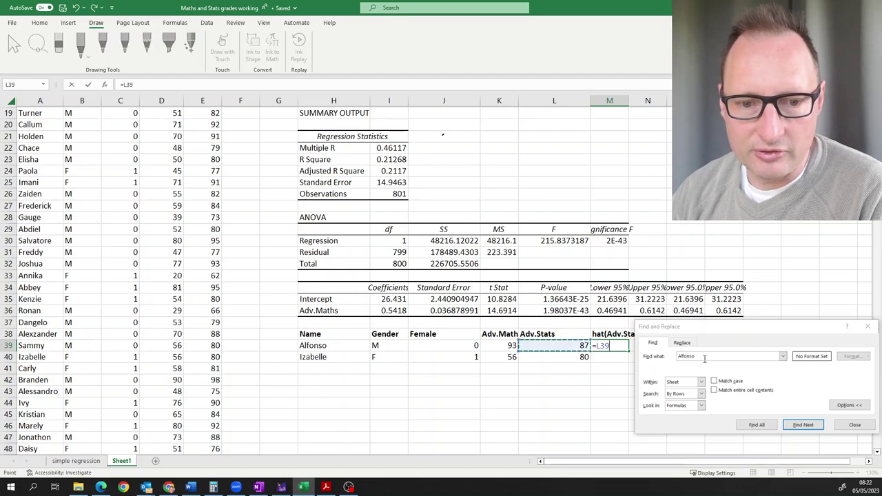
pyautogui.press('Up')
pyautogui.press('Up')
pyautogui.press('Up')
pyautogui.press('Up')
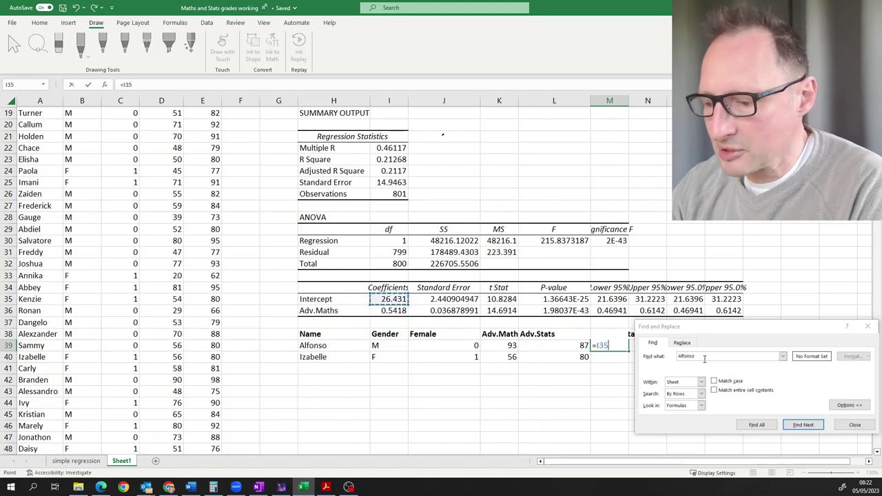
pyautogui.write('+')
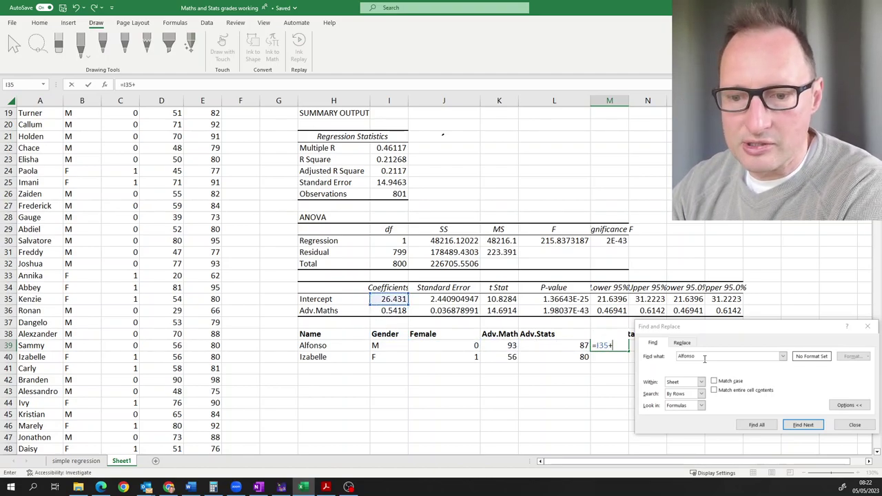
pyautogui.press('Left')
pyautogui.press('Left')
pyautogui.press('Left')
pyautogui.press('Left')
pyautogui.press('Up')
pyautogui.press('Up')
pyautogui.press('Up')
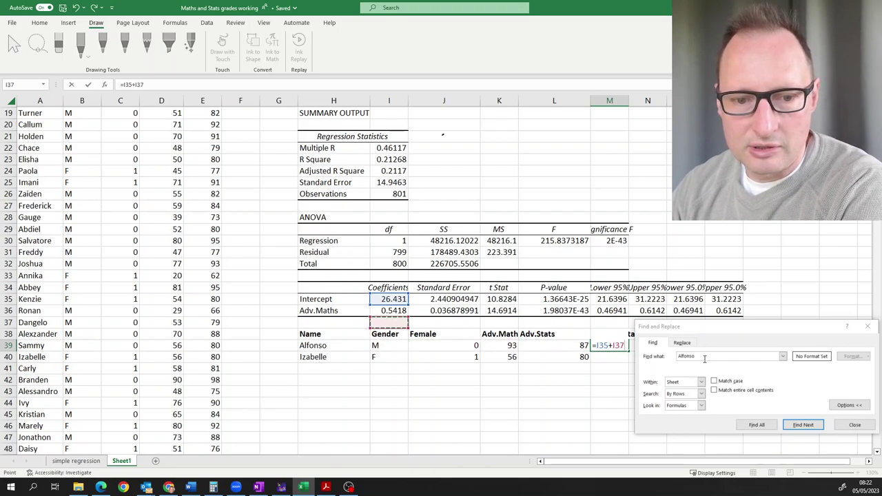
pyautogui.write('*')
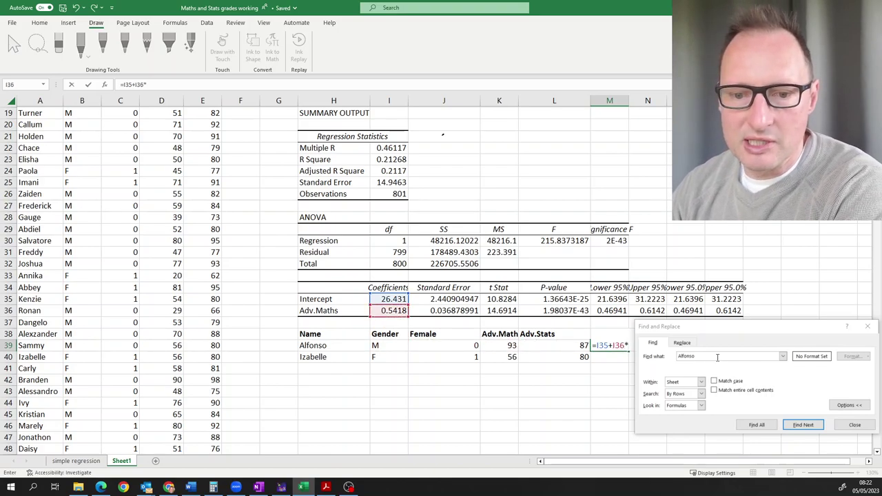
pyautogui.press('Left')
pyautogui.press('Left')
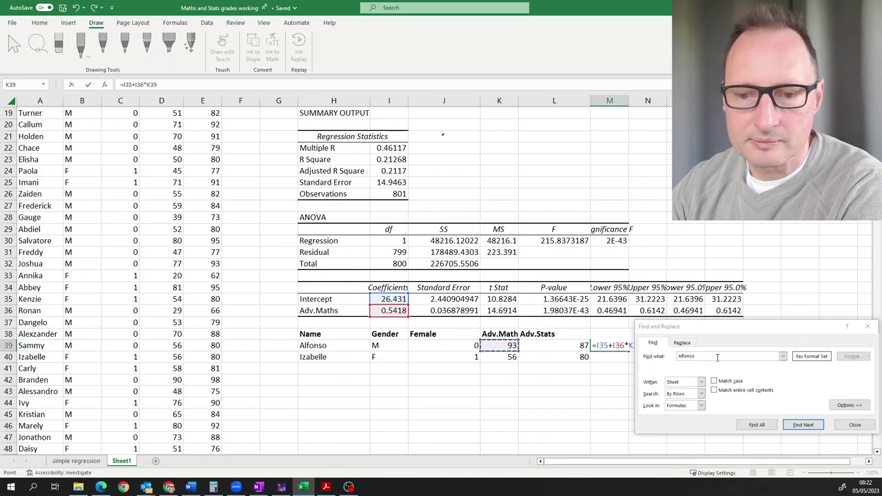
pyautogui.press('Return')
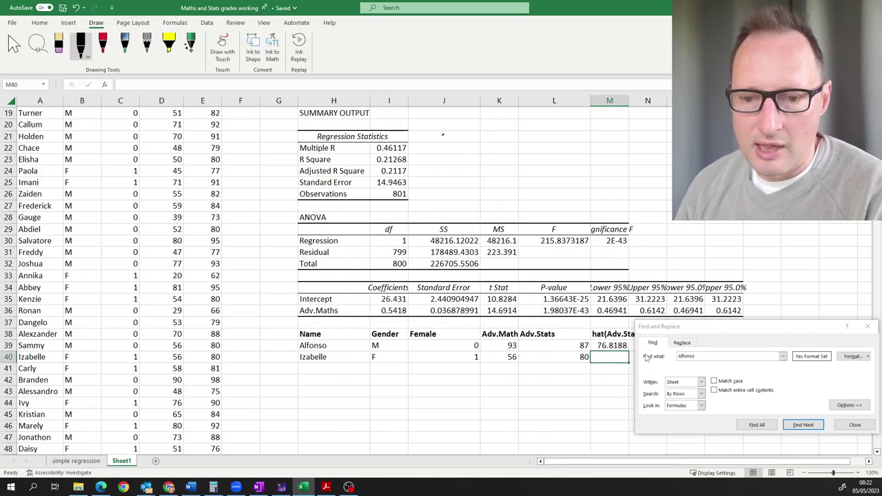
# Calculate the second student's predicted grade in M40 with =I35+I36*K40, and close the Find and Replace dialog.
pyautogui.write('=')
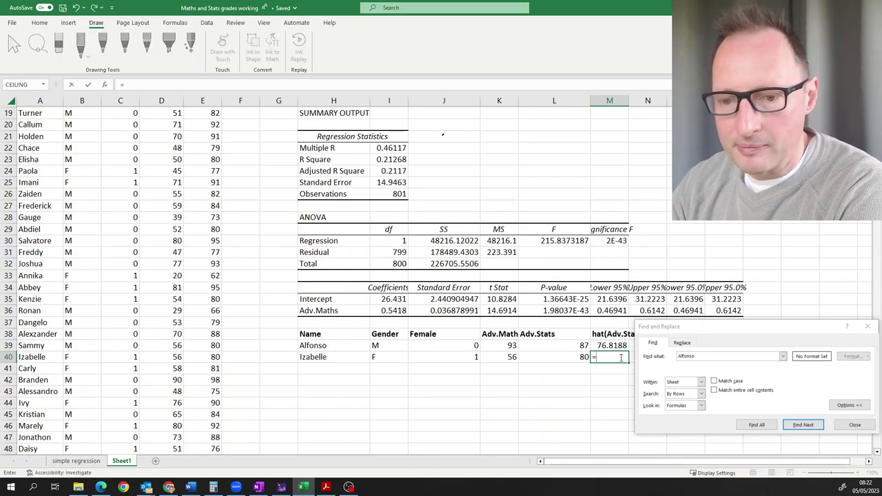
pyautogui.press('Left')
pyautogui.press('Left')
pyautogui.press('Left')
pyautogui.press('Left')
pyautogui.press('Up')
pyautogui.press('Up')
pyautogui.press('Up')
pyautogui.press('Up')
pyautogui.press('Up')
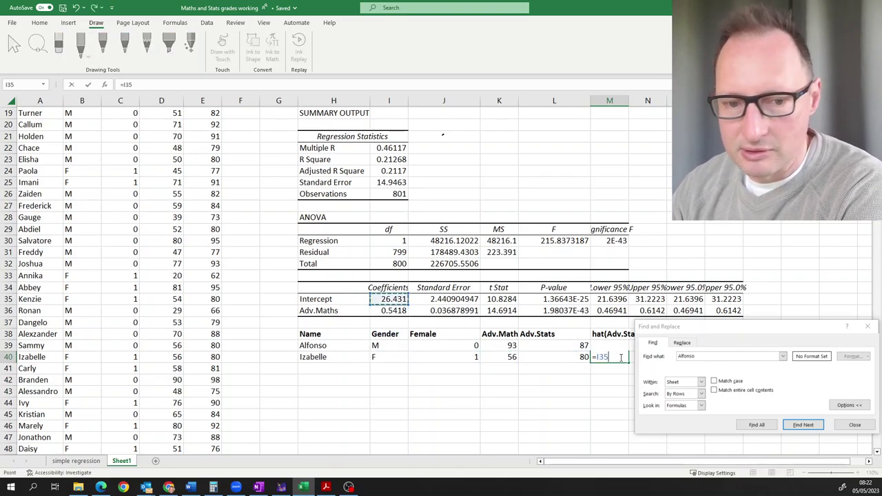
pyautogui.write('+')
pyautogui.press('Left')
pyautogui.press('Left')
pyautogui.press('Left')
pyautogui.press('Left')
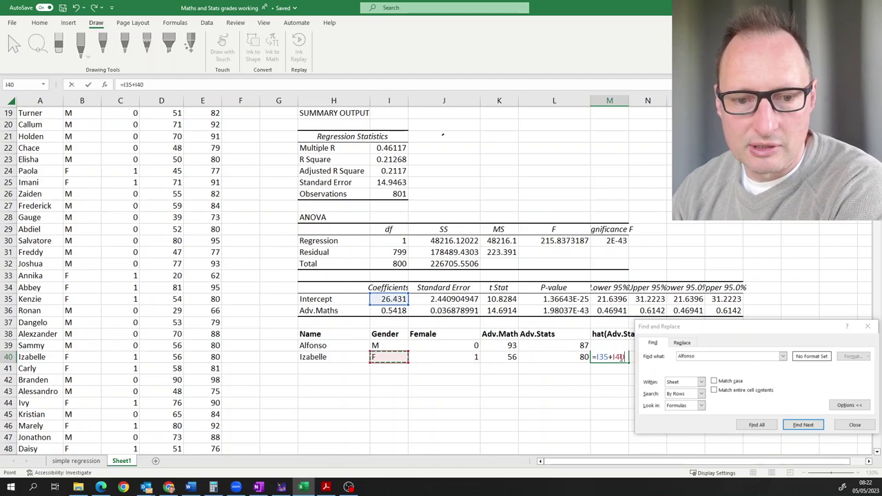
pyautogui.press('Up')
pyautogui.press('Up')
pyautogui.press('Up')
pyautogui.press('Down')
pyautogui.write('*')
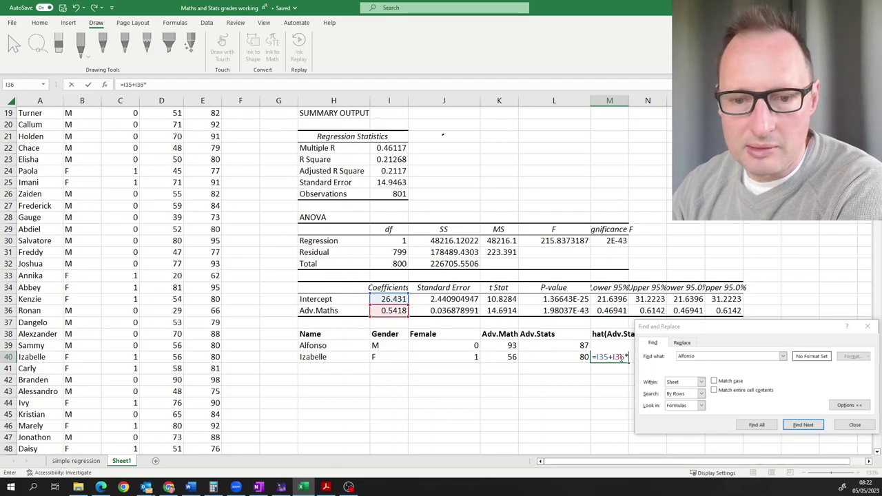
pyautogui.press('Left')
pyautogui.press('Left')
pyautogui.write(')')
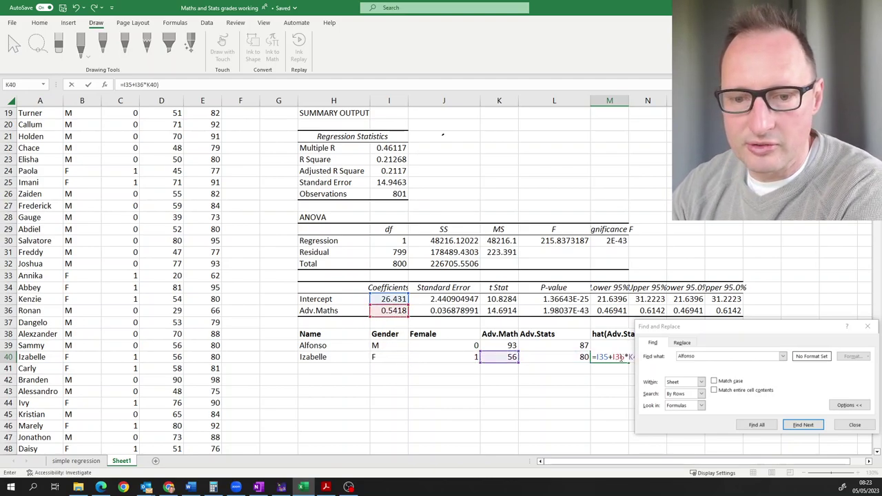
pyautogui.press('Return')
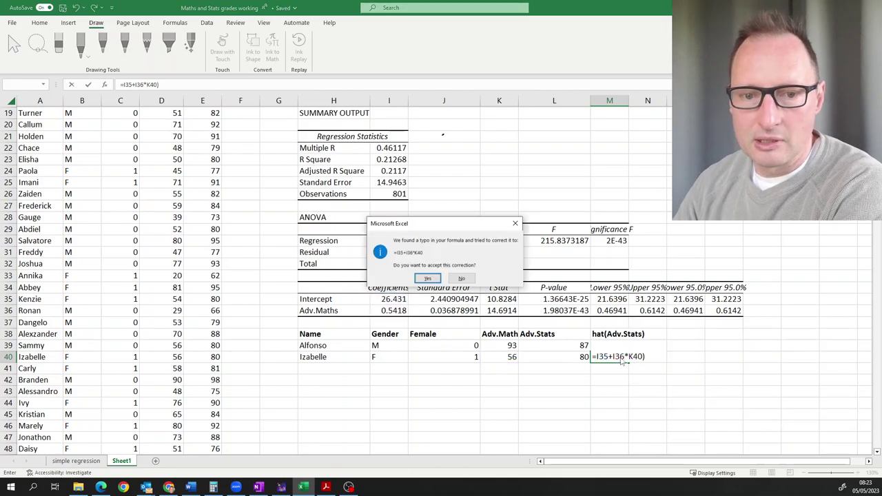
pyautogui.press('Return')
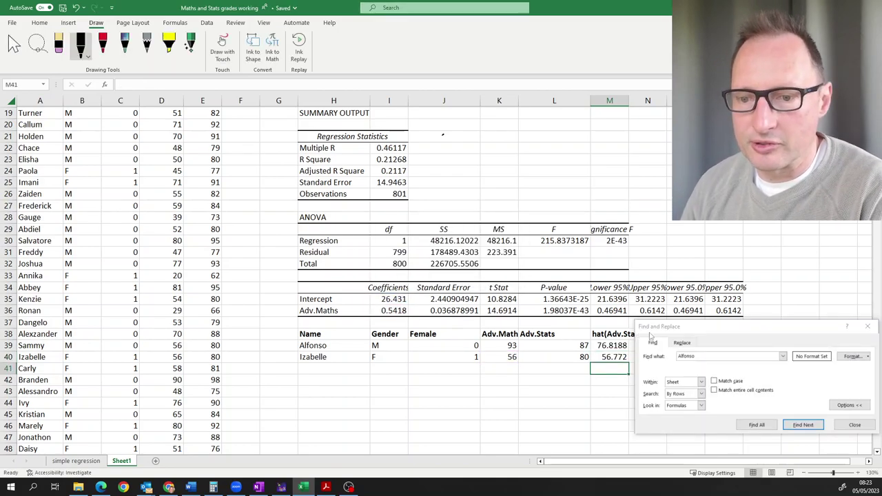
pyautogui.click(855, 424)
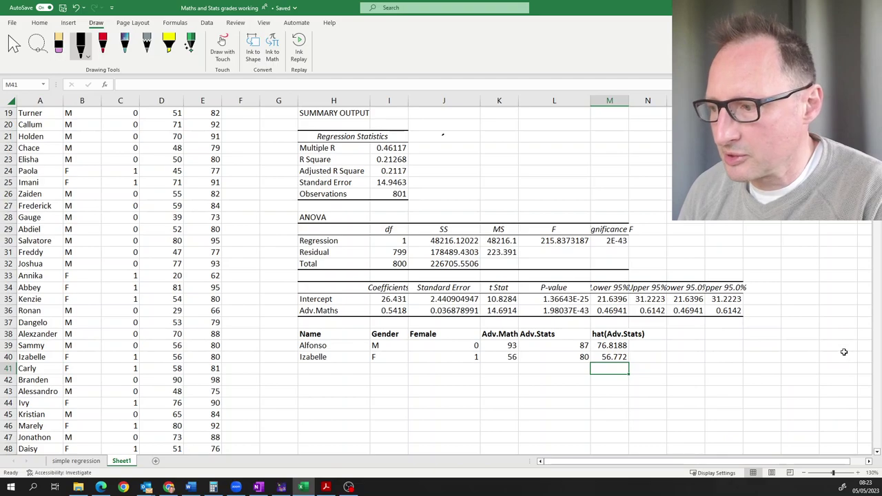
# Compare the predicted grades in M39:M40 with the two students' actual Adv.Stats grades in L39:L40.
pyautogui.click(607, 349)
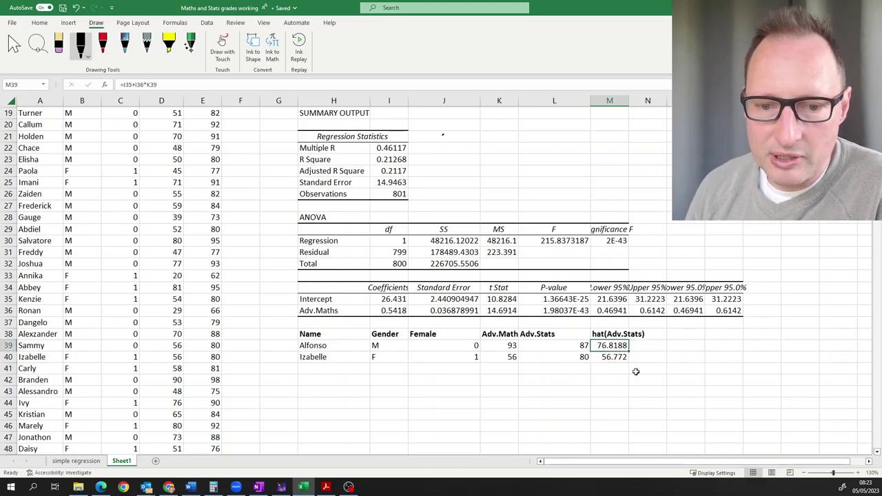
pyautogui.click(607, 358)
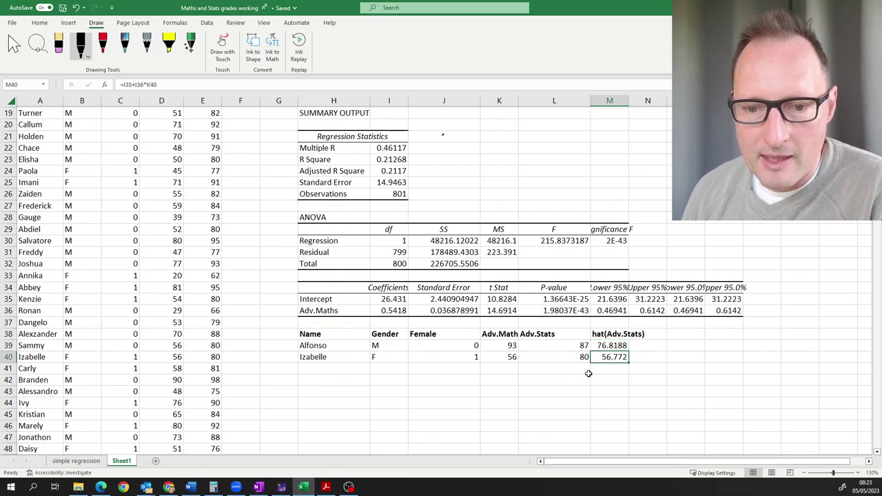
pyautogui.click(558, 345)
pyautogui.click(536, 335)
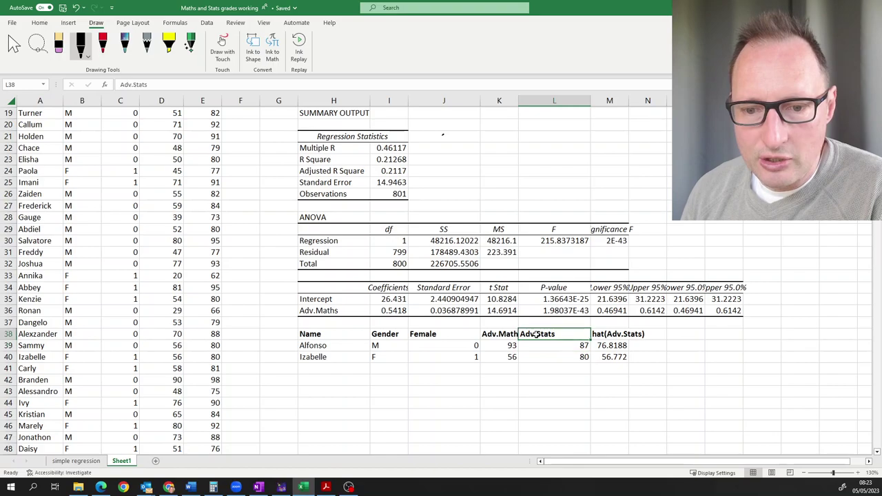
pyautogui.click(552, 347)
pyautogui.click(553, 359)
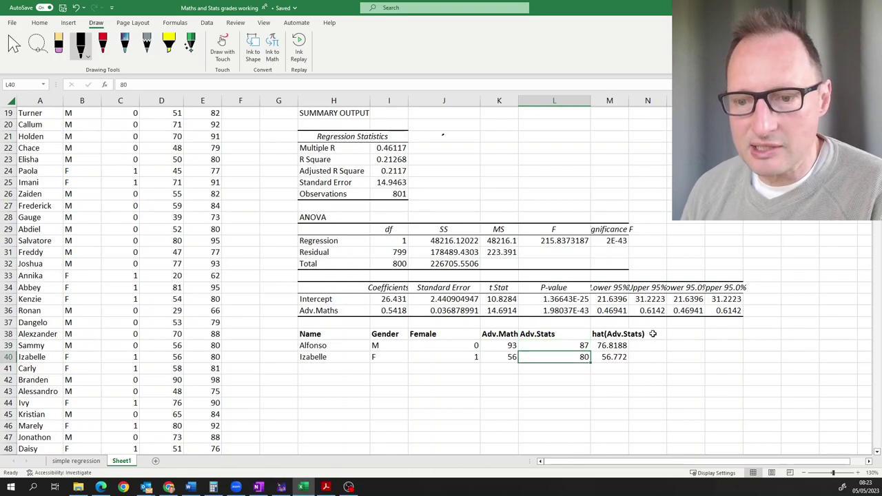
# Add the column heading error in N38, next to the predicted-grade heading.
pyautogui.click(653, 335)
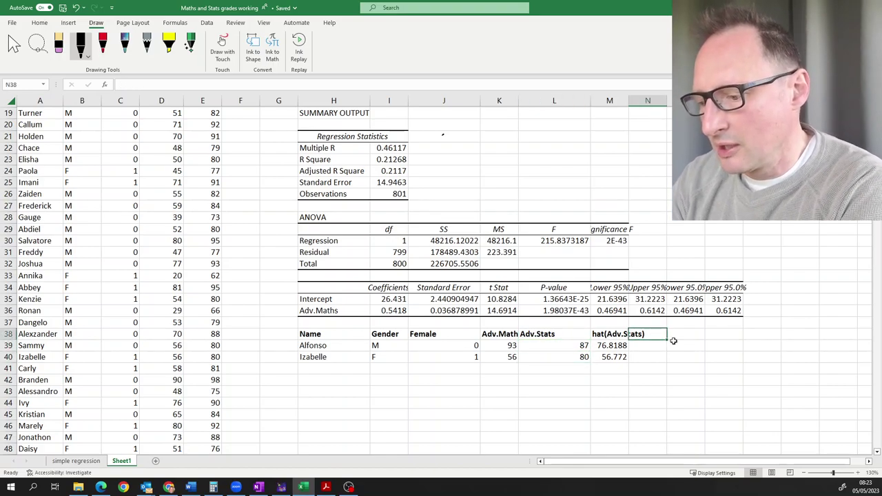
pyautogui.write('error')
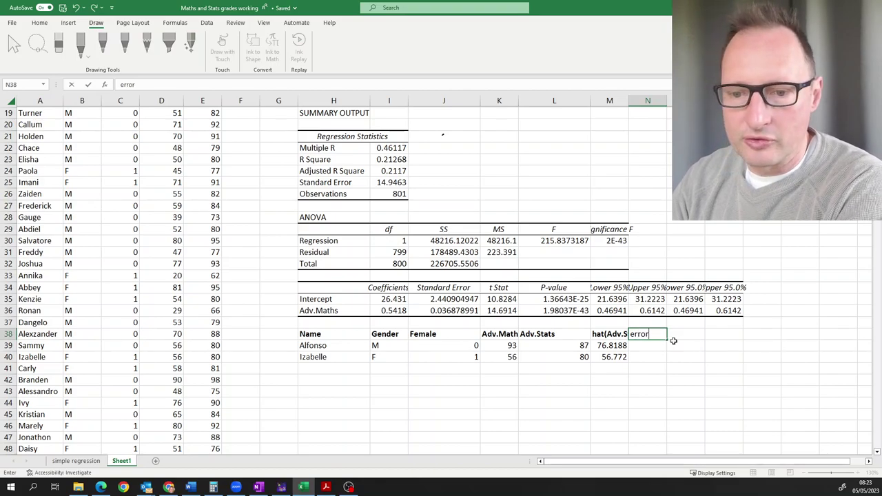
pyautogui.press('Return')
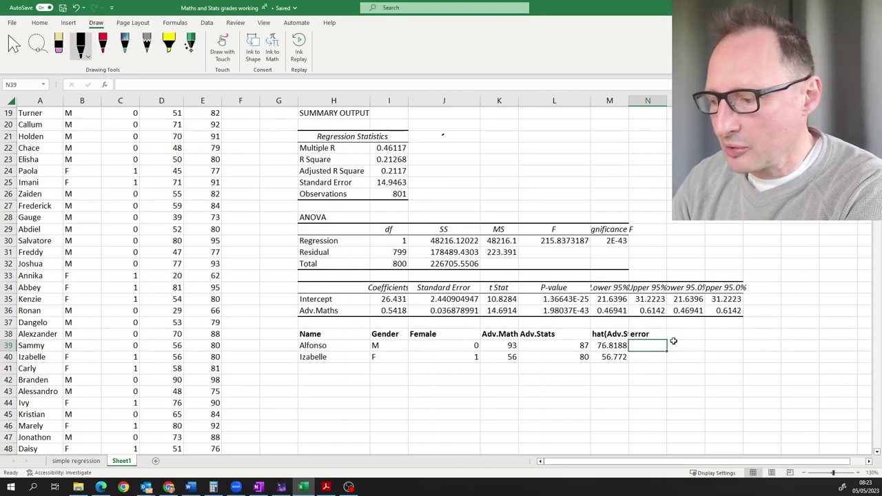
# Calculate the first student's prediction error in N39 with =L39-M39 and fill the formula down to N40.
pyautogui.write('=')
pyautogui.press('Left')
pyautogui.press('Left')
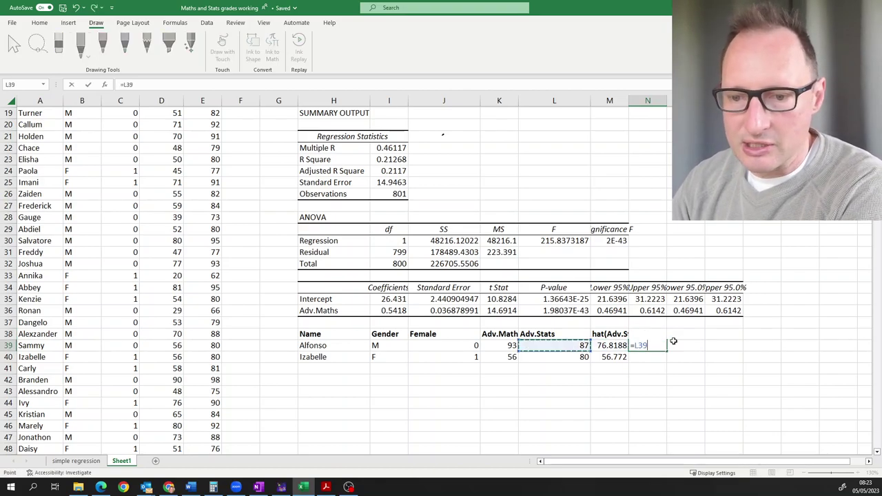
pyautogui.write('-')
pyautogui.press('Left')
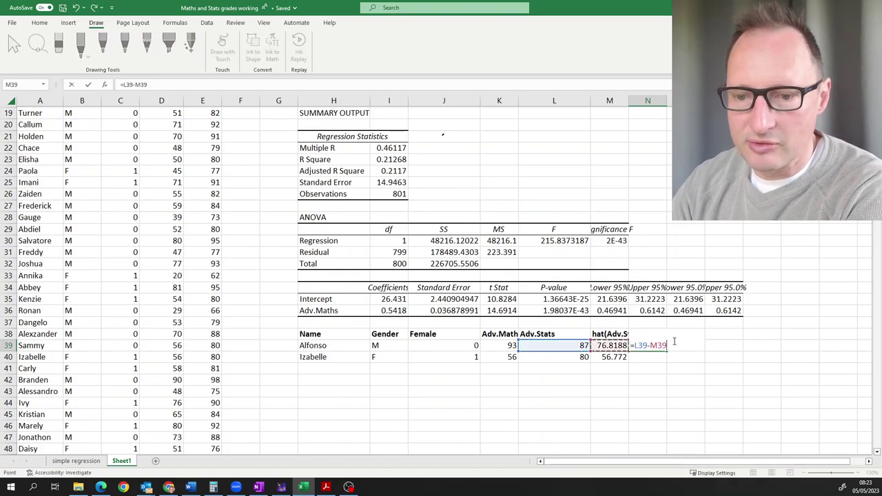
pyautogui.press('Return')
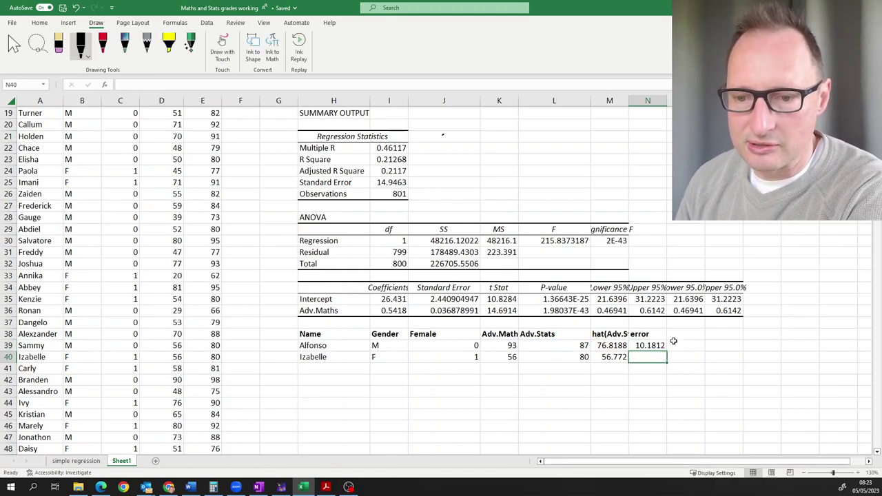
pyautogui.click(638, 345)
pyautogui.moveTo(667, 352); pyautogui.dragTo(667, 363)
pyautogui.click(655, 371)
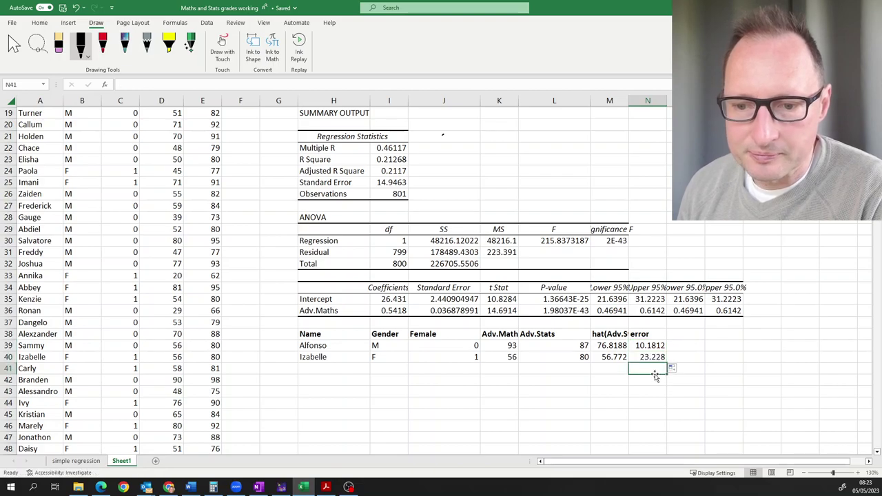
# Check the error formula in N39, compare both students' errors in N39:N40, and look back over the summary statistics.
pyautogui.doubleClick(655, 345)
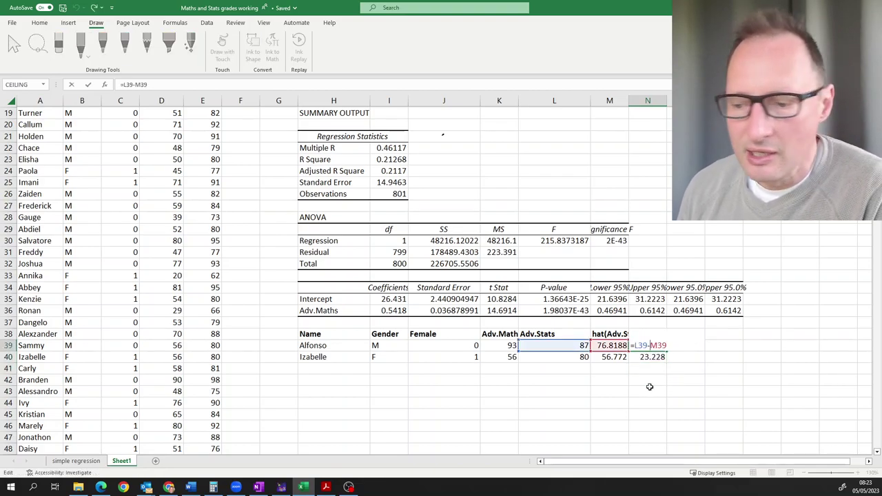
pyautogui.press('Return')
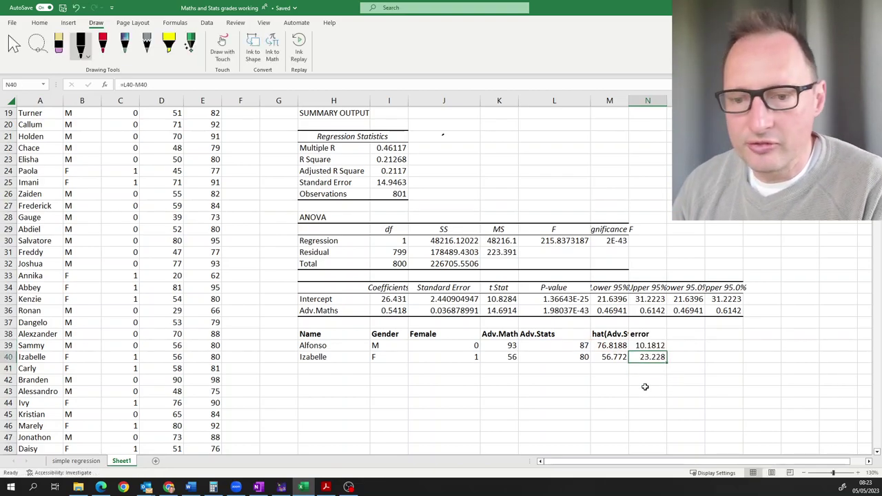
pyautogui.click(656, 346)
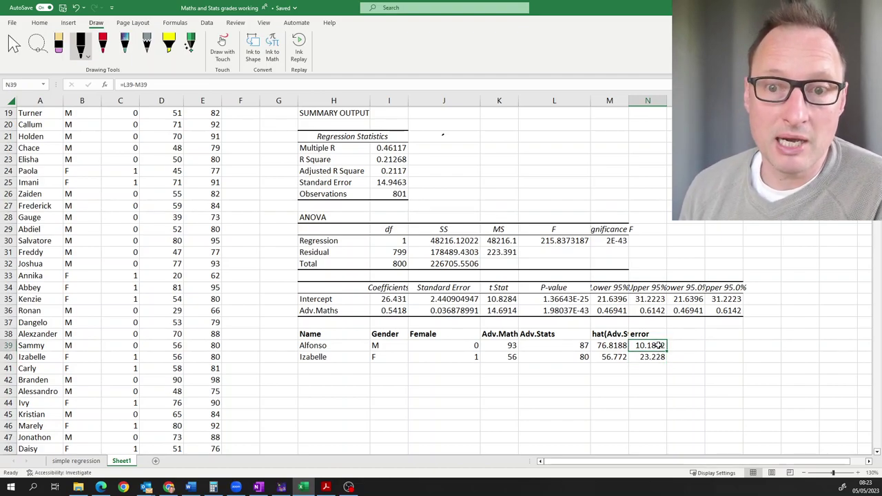
pyautogui.click(647, 356)
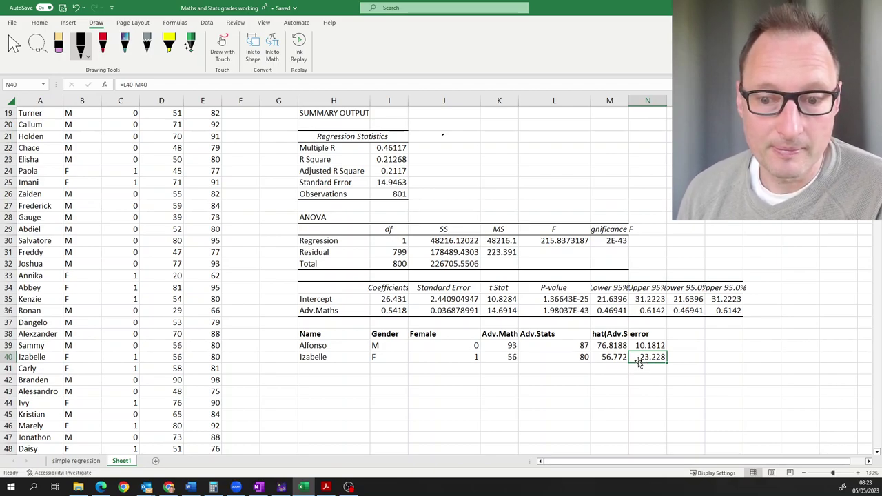
pyautogui.moveTo(648, 345); pyautogui.dragTo(648, 357)
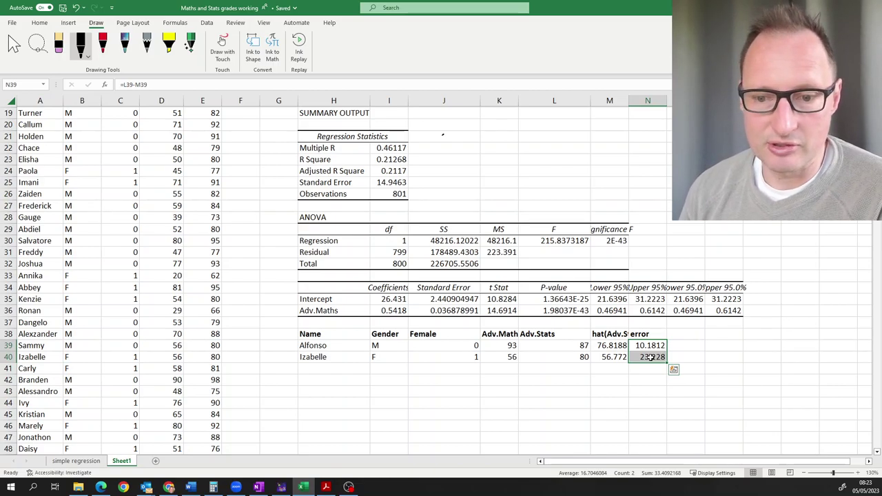
pyautogui.click(555, 379)
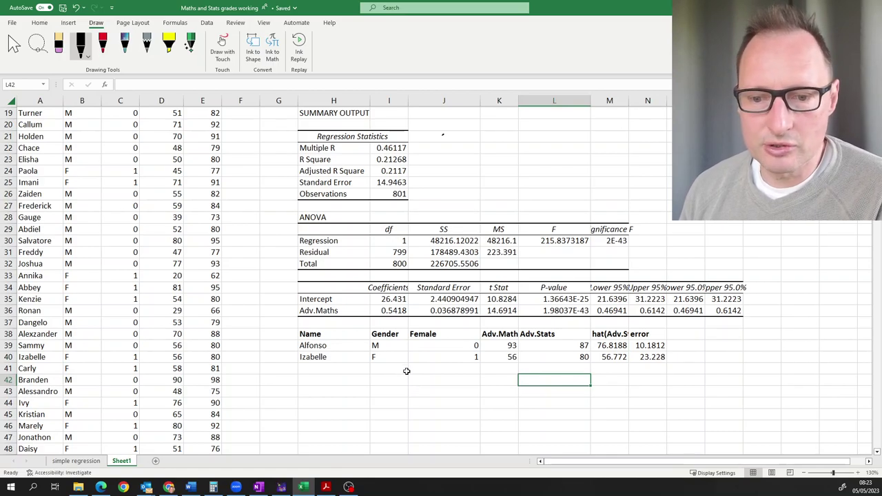
pyautogui.scroll(3, 409, 371)
pyautogui.scroll(3, 410, 371)
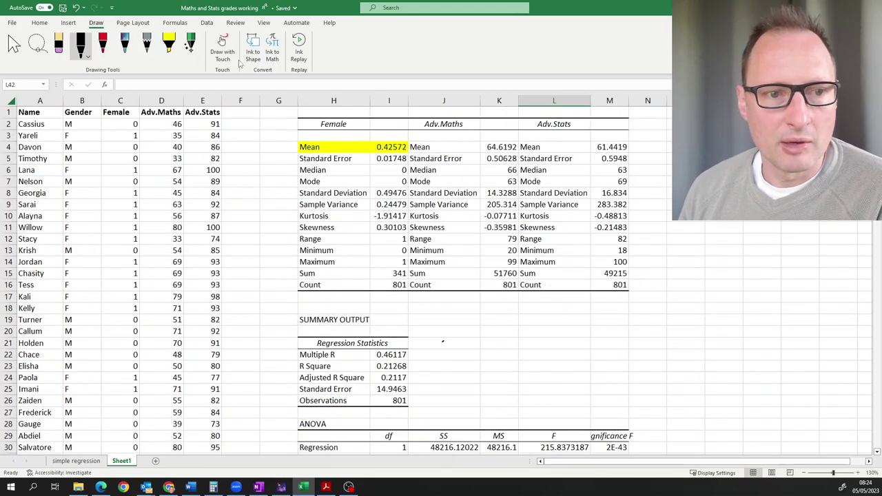
pyautogui.scroll(-4, 489, 289)
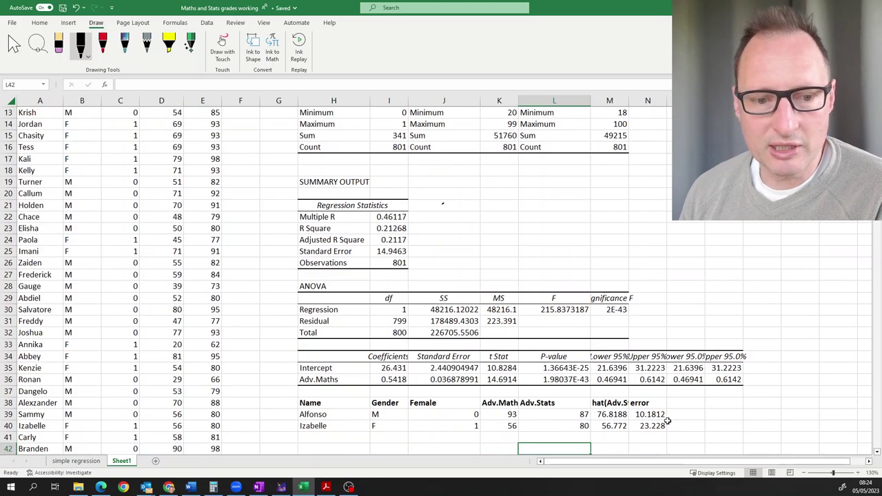
# Predict the Adv.Stats grade for the student in row 35 by entering =I35+I36*D35 in F35.
pyautogui.scroll(1, 213, 236)
pyautogui.scroll(-2, 211, 233)
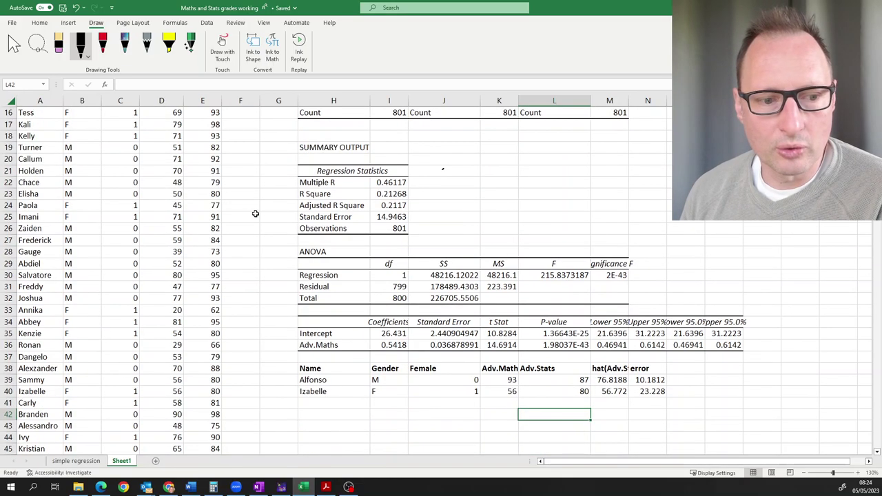
pyautogui.click(251, 332)
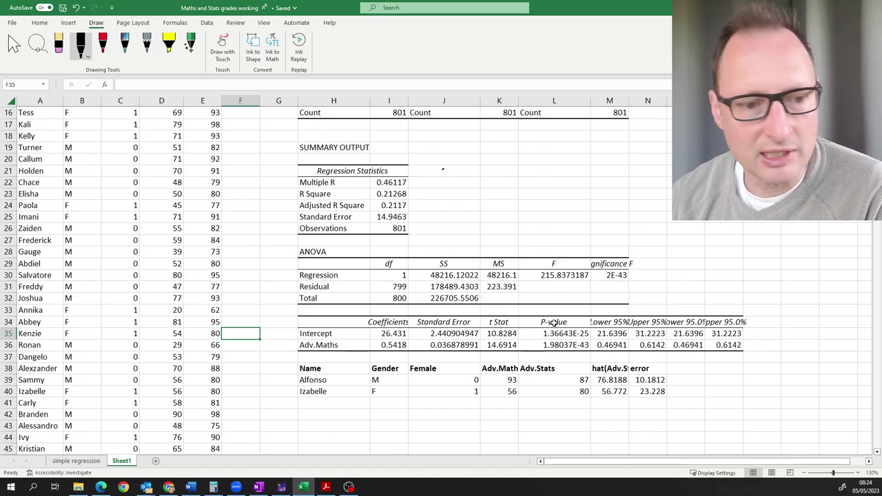
pyautogui.write('=')
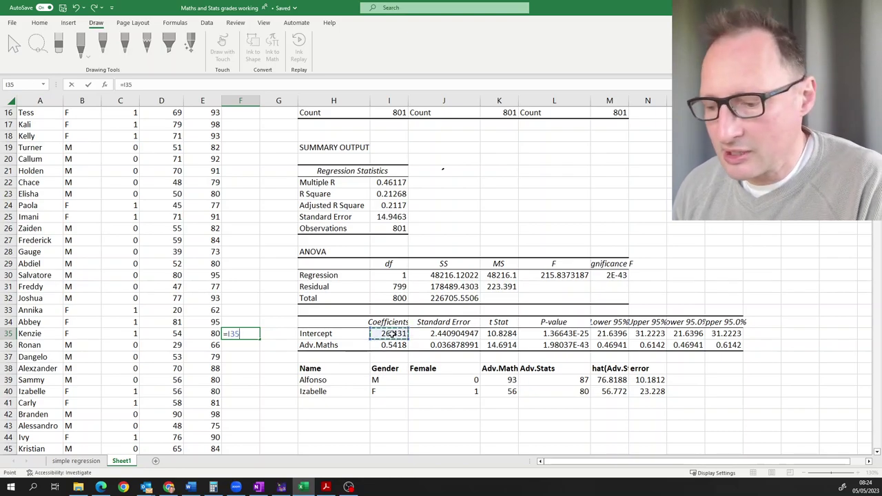
pyautogui.write('+')
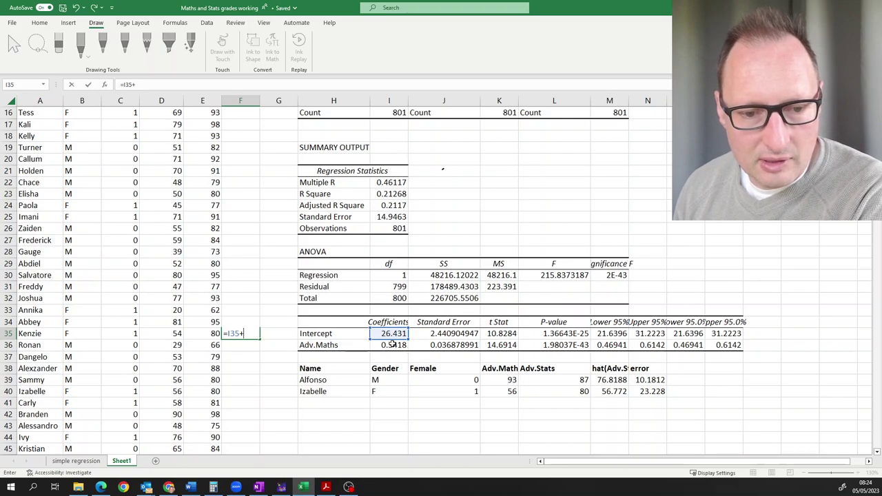
pyautogui.click(392, 345)
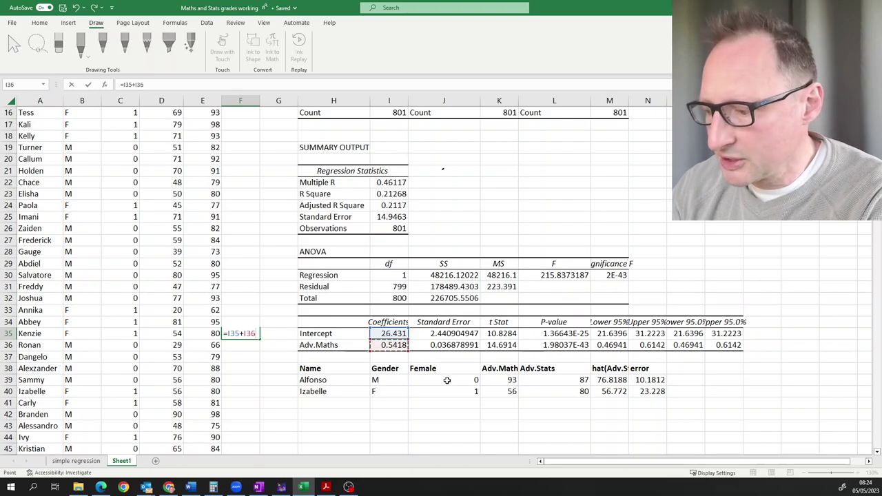
pyautogui.write('*')
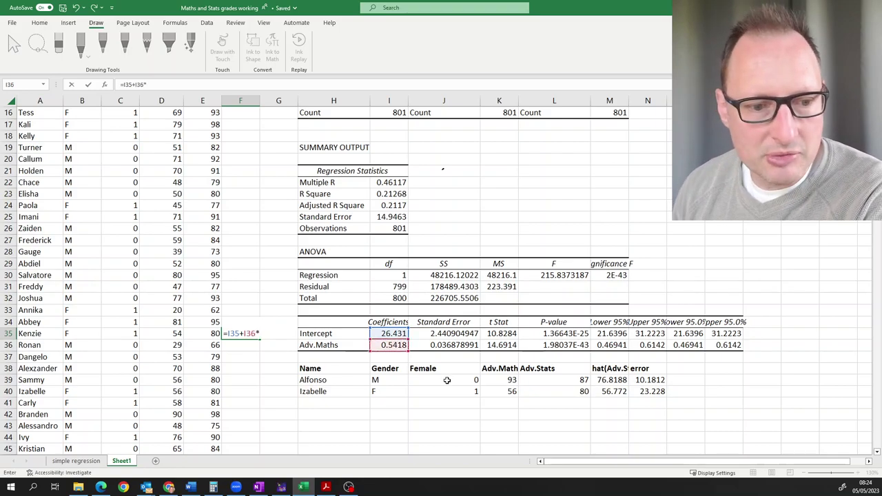
pyautogui.click(174, 333)
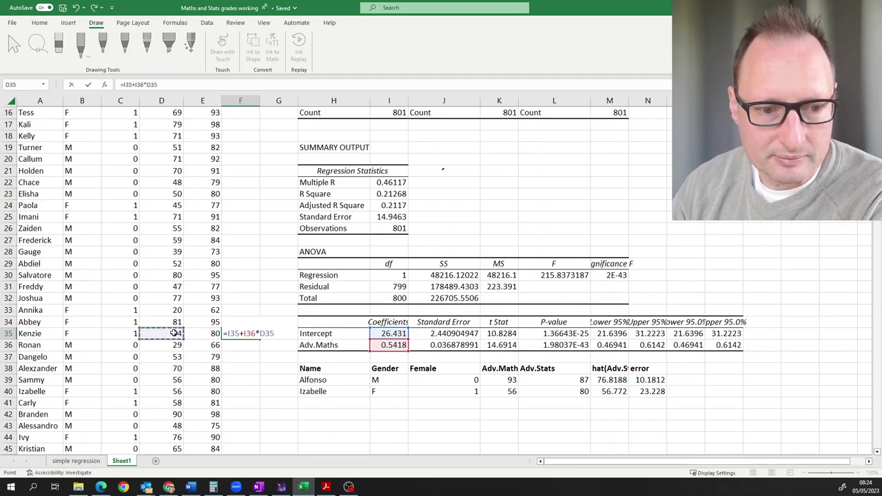
pyautogui.press('Return')
# Try filling the prediction formula from F35 down to F37 and check the cell references copied into F36.
pyautogui.click(238, 333)
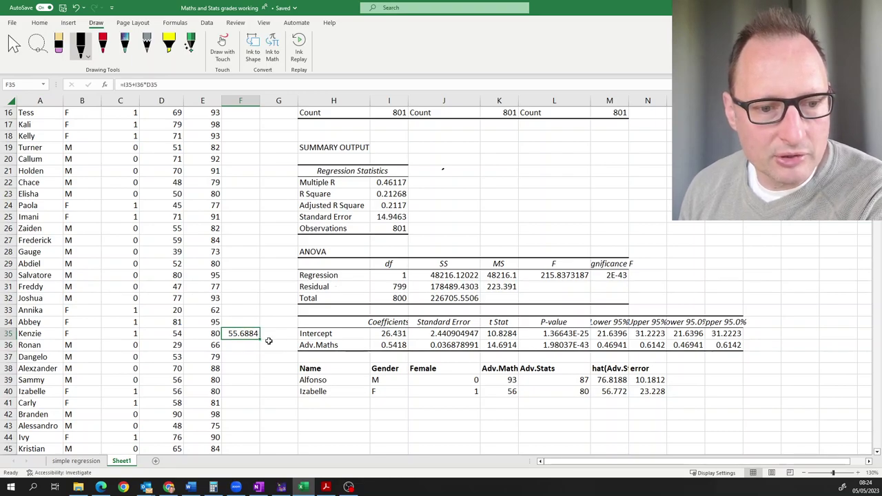
pyautogui.moveTo(260, 340); pyautogui.dragTo(261, 362)
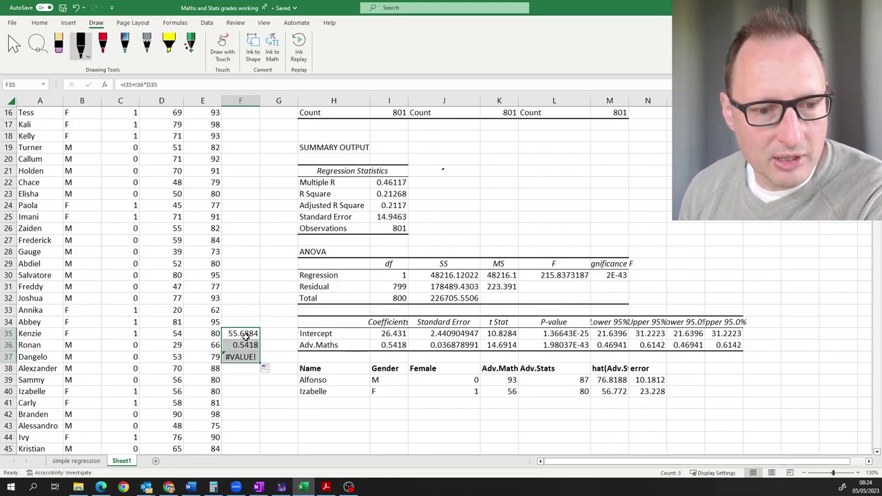
pyautogui.doubleClick(246, 344)
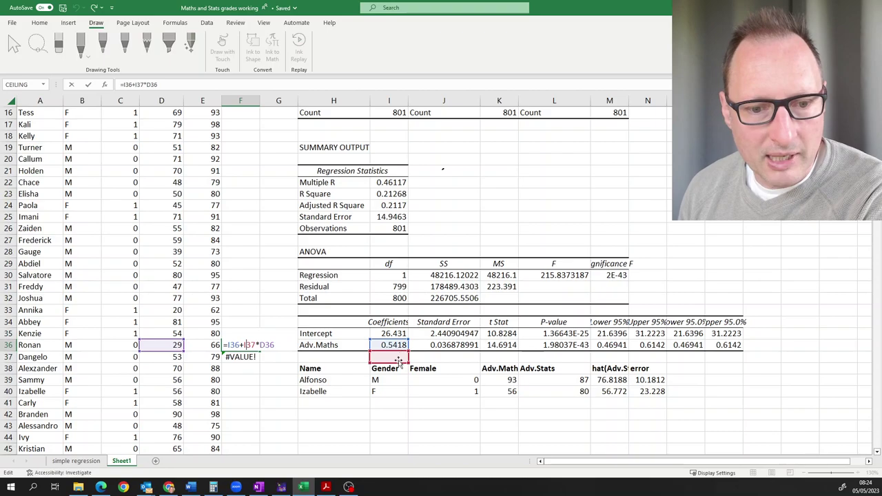
pyautogui.press('Escape')
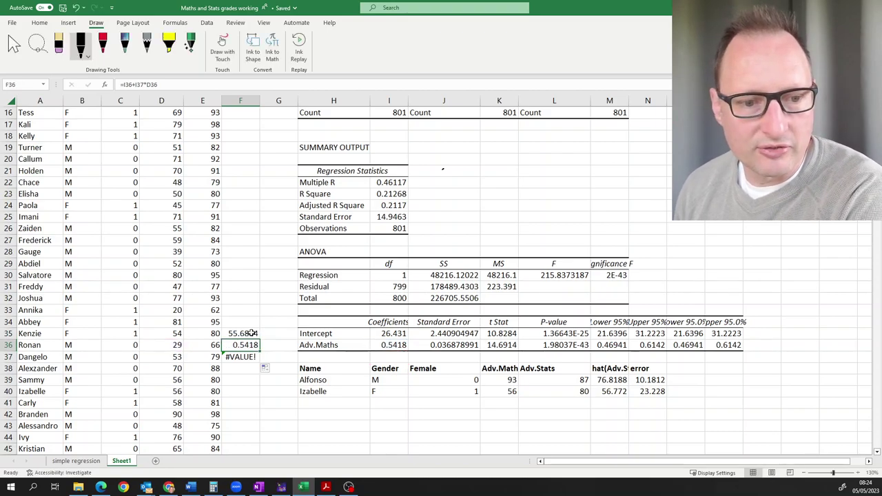
# Make both coefficient references in F35 absolute so the formula reads =$I$35+$I$36*D35.
pyautogui.click(250, 333)
pyautogui.doubleClick(252, 333)
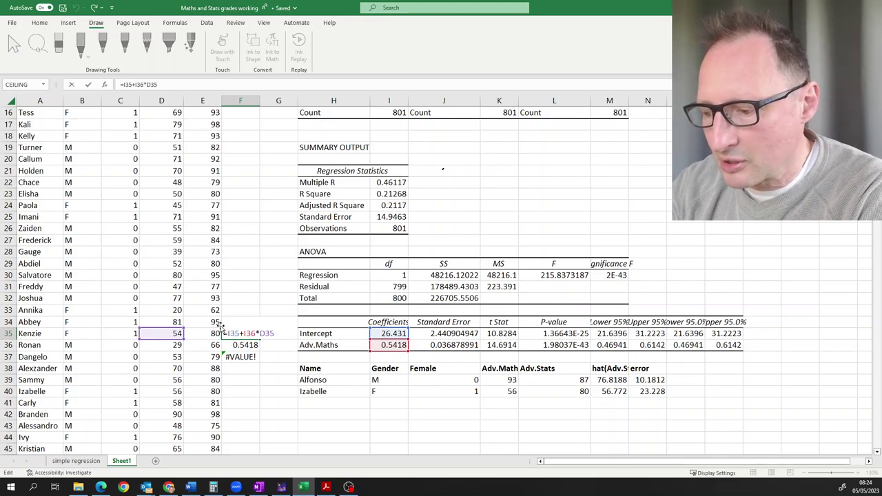
pyautogui.press('F4')
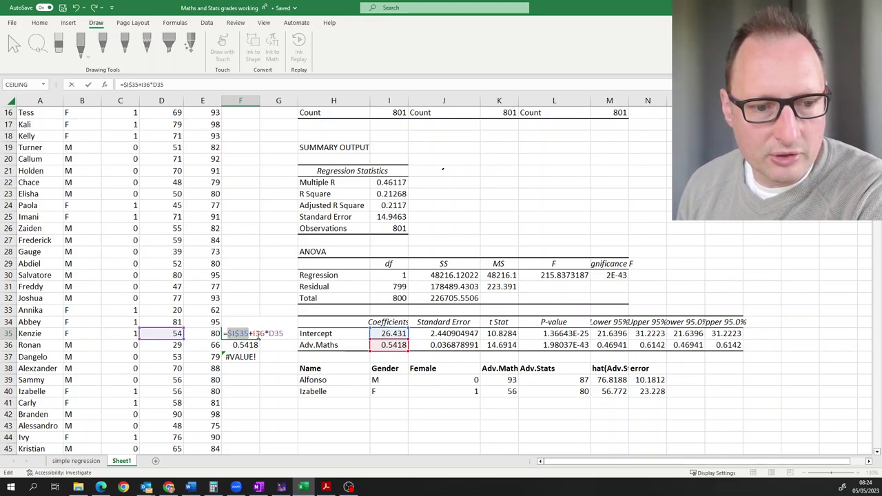
pyautogui.click(256, 334)
pyautogui.press('F4')
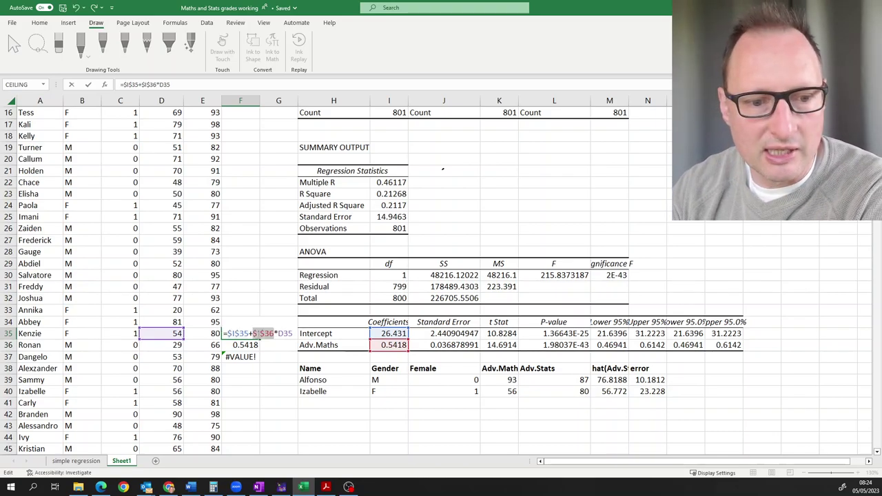
pyautogui.press('Return')
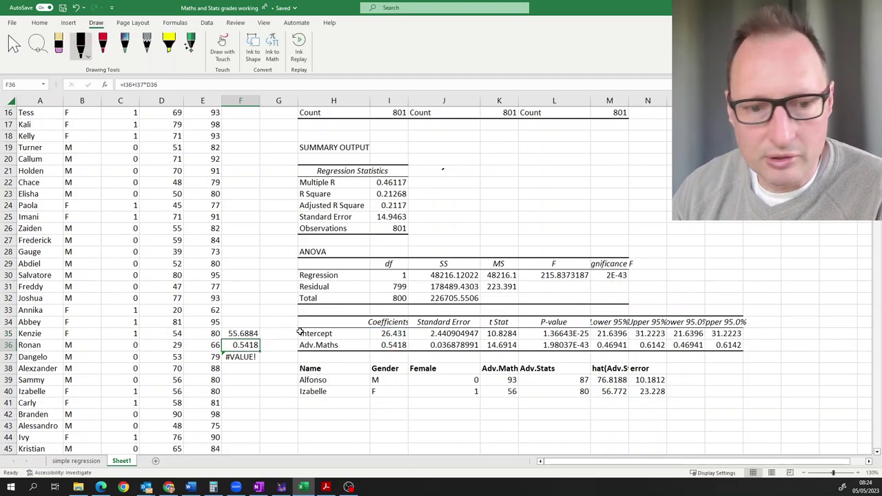
# Fill the prediction formula from F35 down through all remaining student rows and up to F2.
pyautogui.click(241, 334)
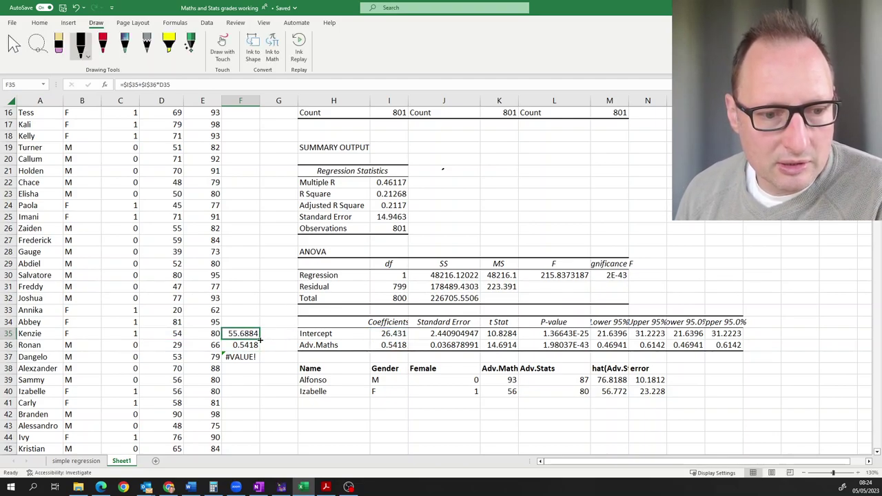
pyautogui.moveTo(259, 339); pyautogui.dragTo(262, 451)
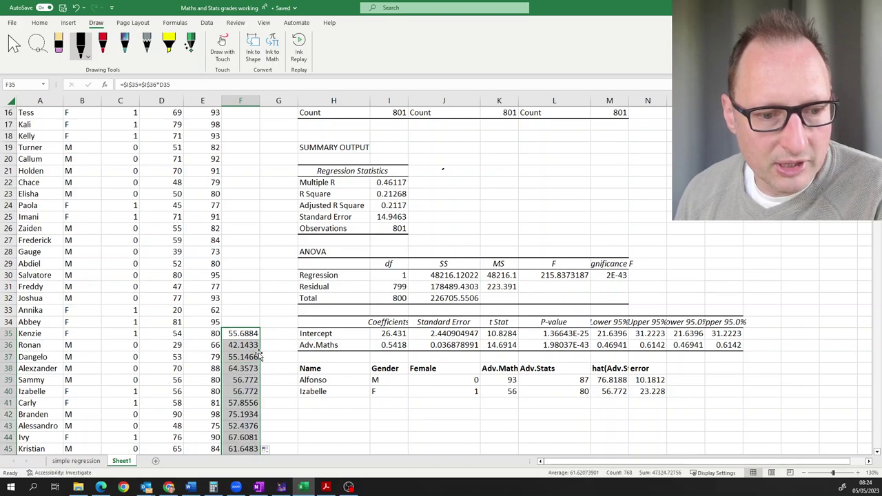
pyautogui.click(254, 333)
pyautogui.moveTo(259, 339); pyautogui.dragTo(235, 120)
# Add the column headings hat(AdvStata) in F1 and error in G1.
pyautogui.click(255, 105)
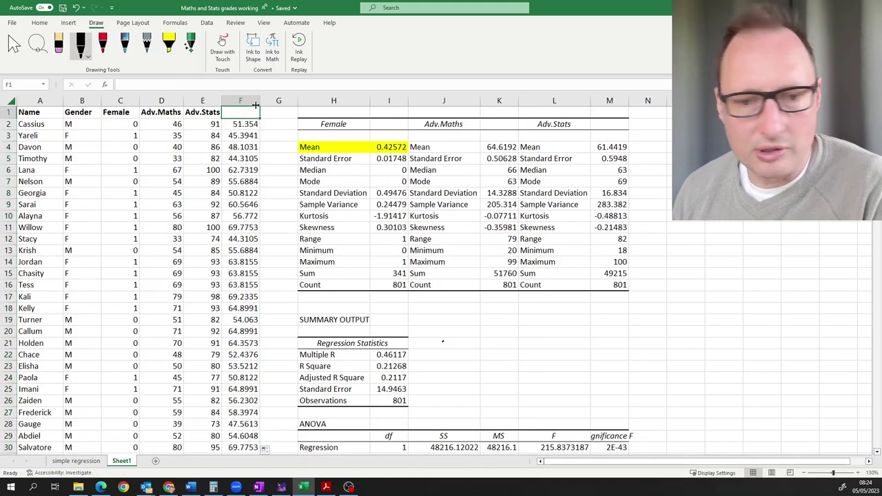
pyautogui.write('hat(')
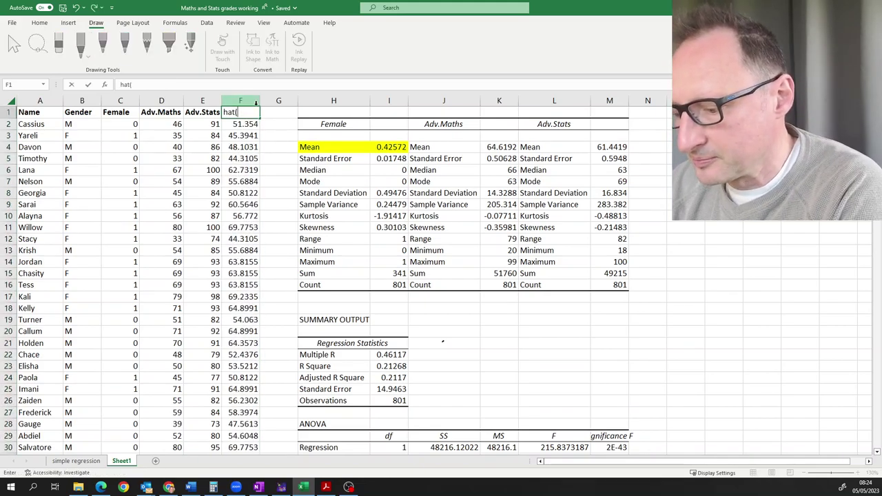
pyautogui.write('AdvStat')
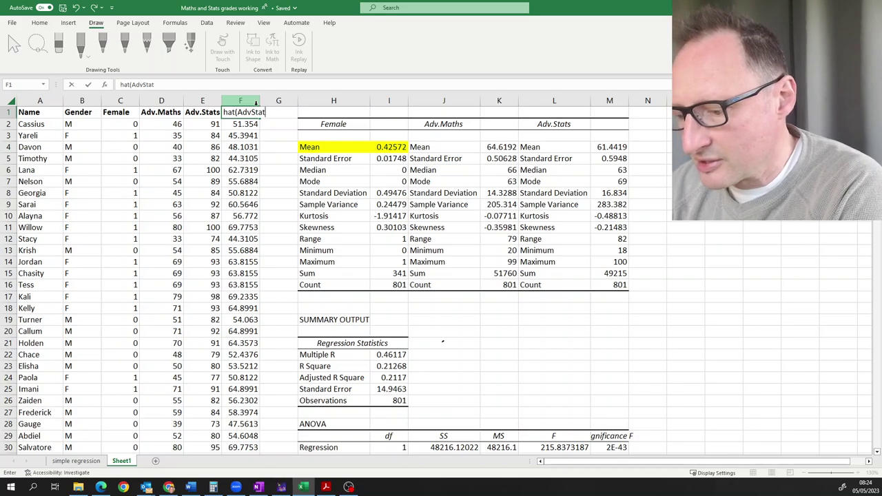
pyautogui.write('s)')
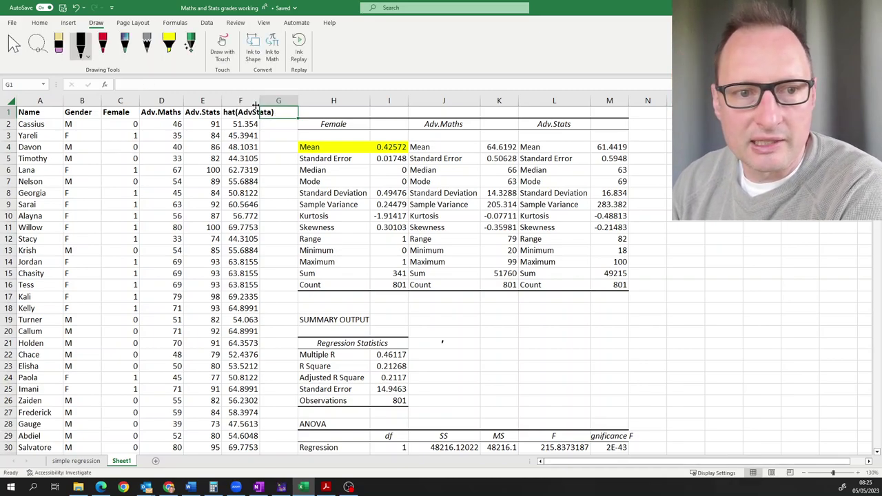
pyautogui.press('Tab')
pyautogui.write('error')
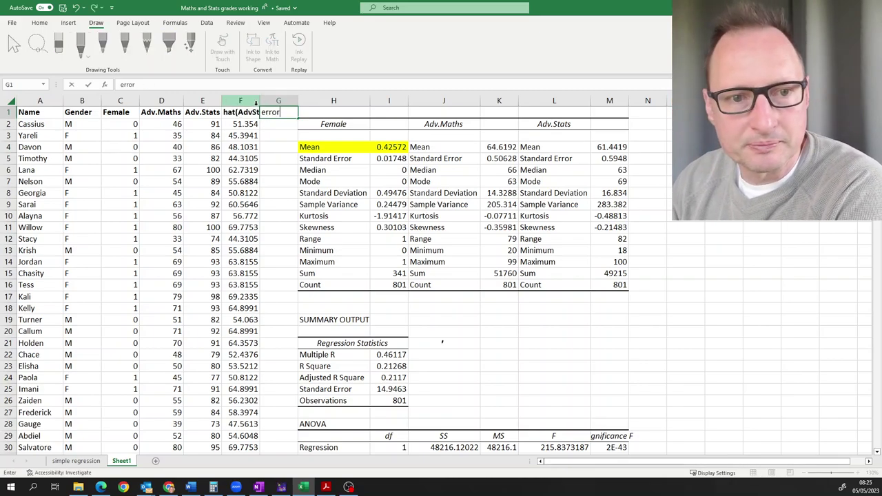
pyautogui.press('Return')
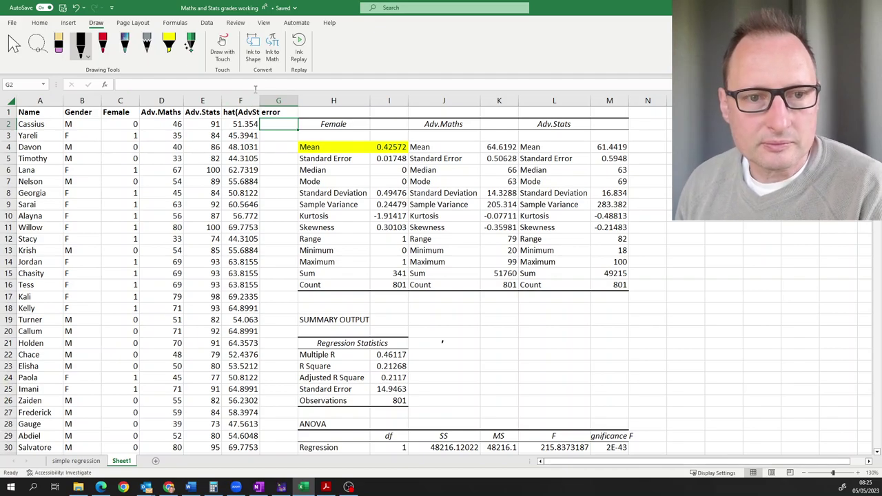
# Insert a blank column H between the error column and the summary statistics, and select G2 for the first error.
pyautogui.click(312, 102)
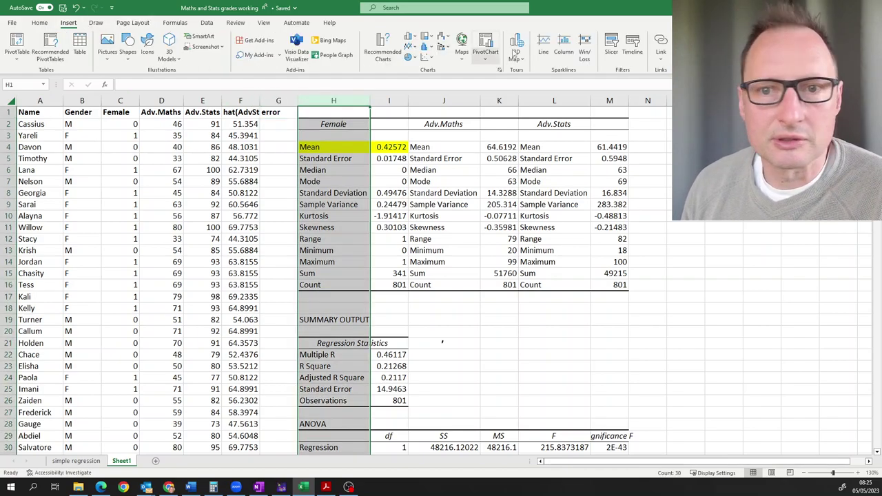
pyautogui.click(39, 23)
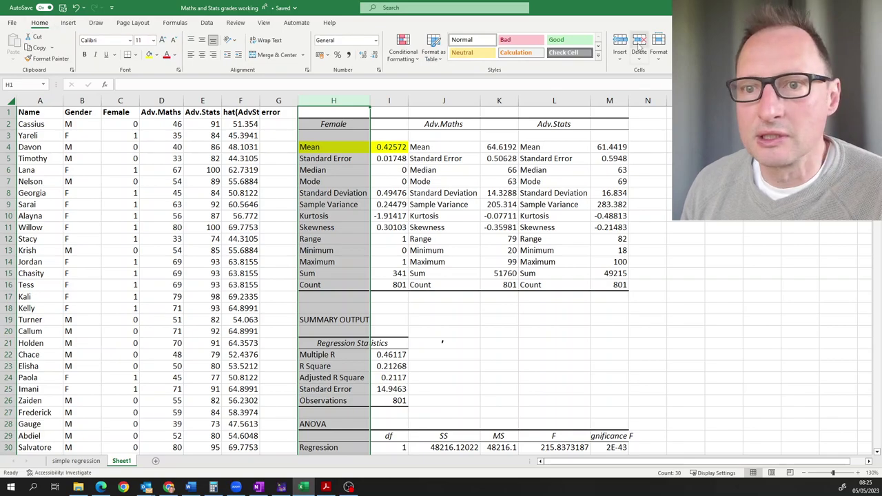
pyautogui.click(621, 42)
pyautogui.click(286, 147)
pyautogui.click(282, 125)
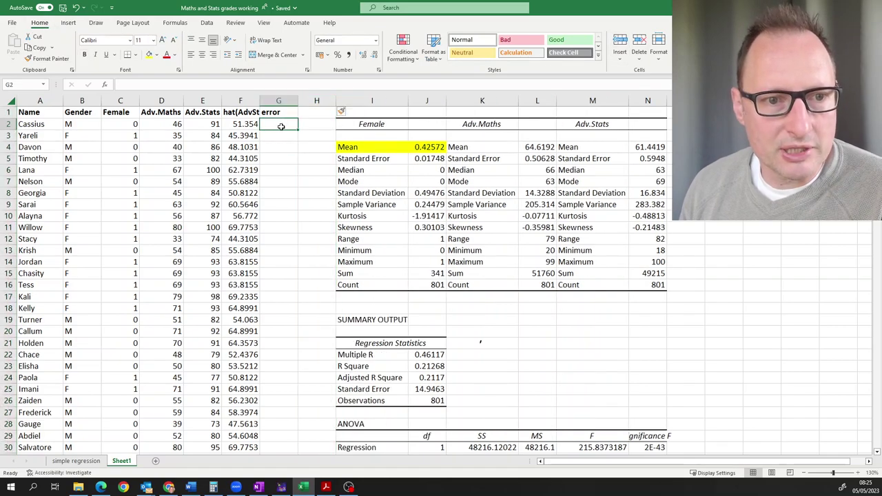
# Calculate the error in G2 with the formula =E2-F2 and fill it down the whole error column.
pyautogui.write('=')
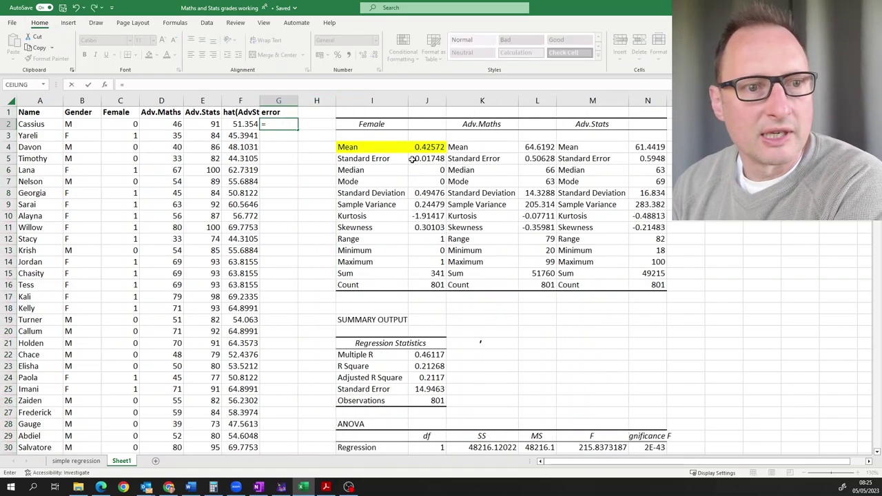
pyautogui.press('Left')
pyautogui.press('Left')
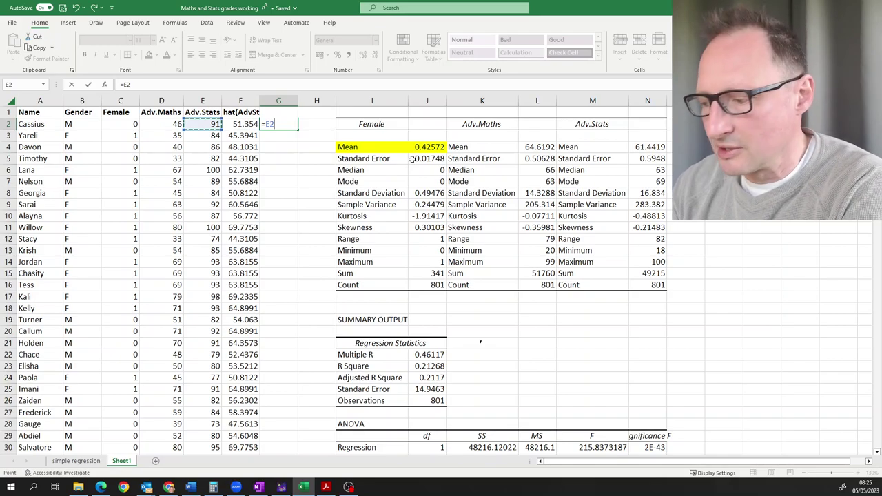
pyautogui.write('-')
pyautogui.press('Left')
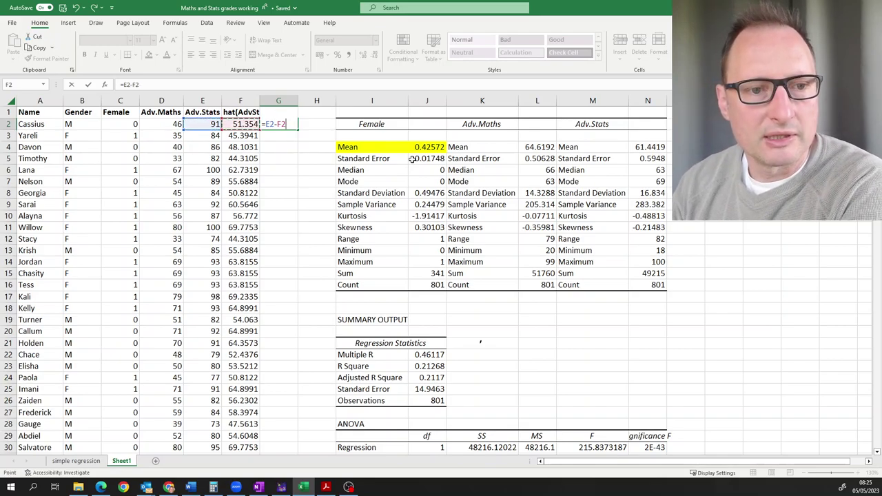
pyautogui.press('Return')
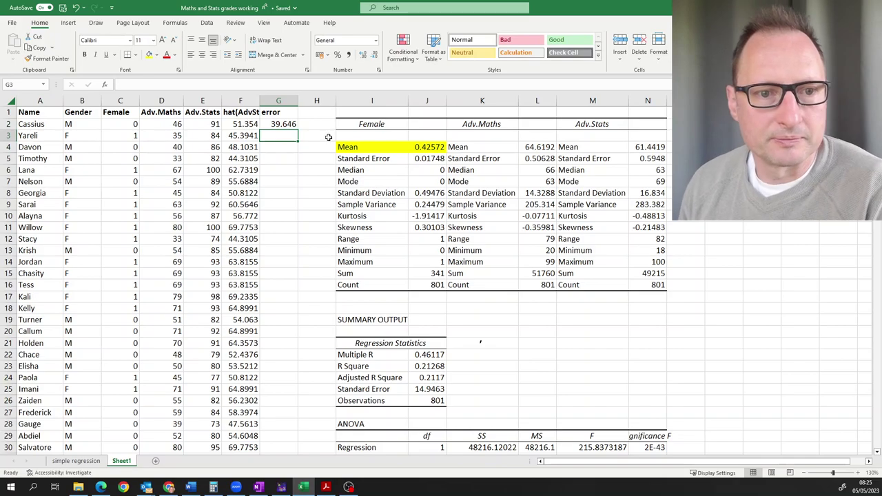
pyautogui.click(279, 122)
pyautogui.doubleClick(299, 129)
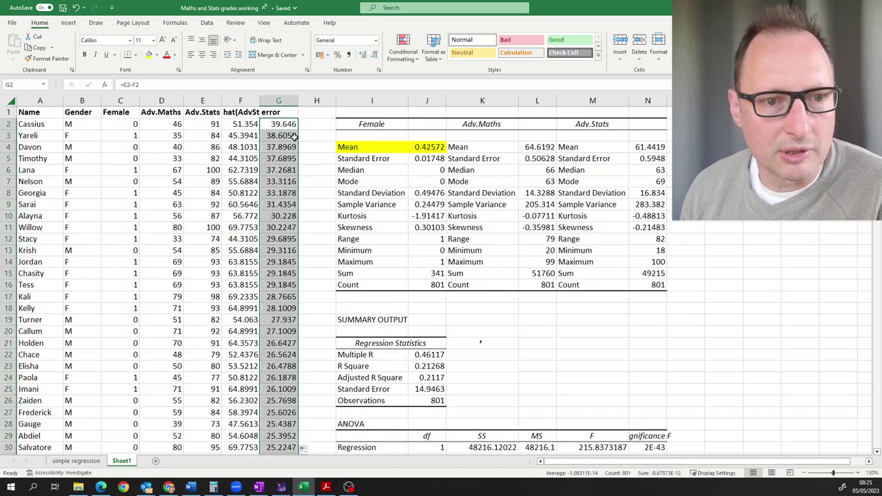
# Check the filled error formulas, inspecting the cell references used in G4.
pyautogui.click(277, 145)
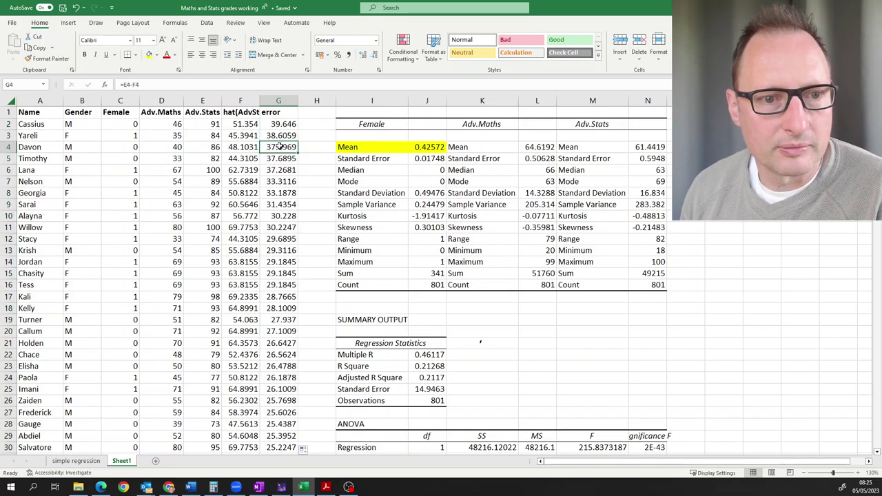
pyautogui.click(275, 195)
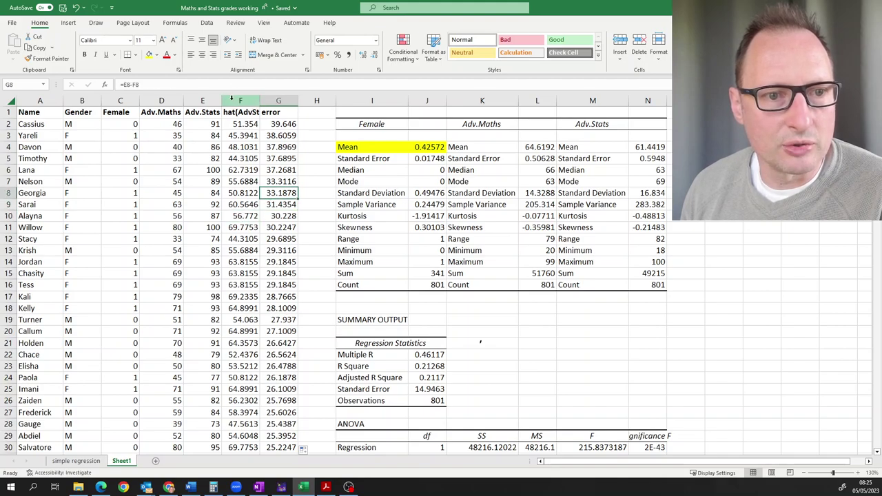
pyautogui.click(275, 132)
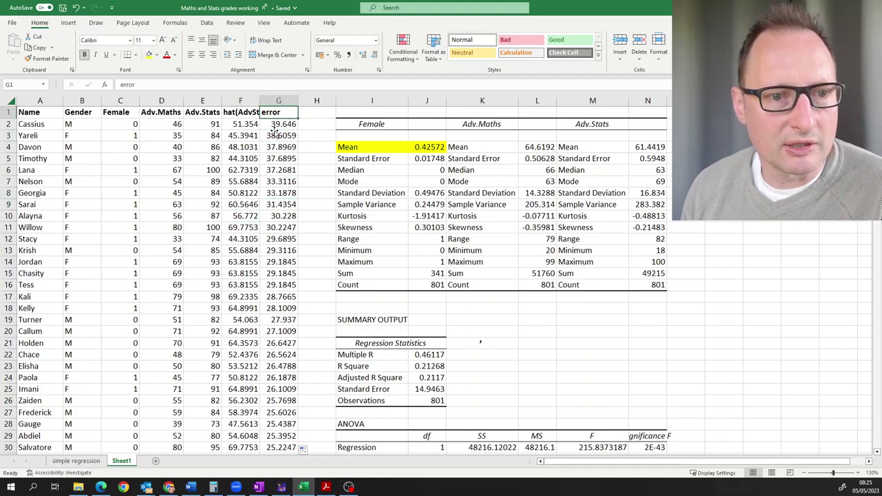
pyautogui.click(274, 146)
pyautogui.doubleClick(274, 146)
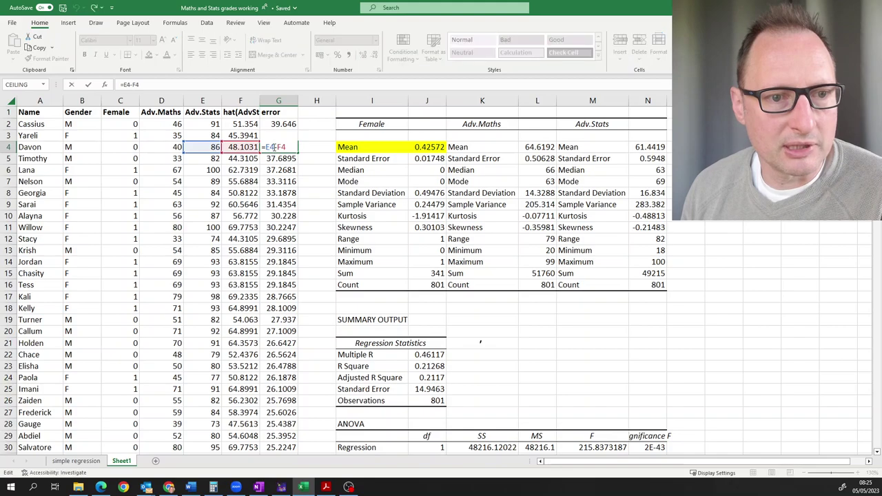
pyautogui.press('Return')
# Replace the formulas in columns F and G with their calculated values, keeping the number formatting.
pyautogui.moveTo(241, 100); pyautogui.dragTo(278, 101)
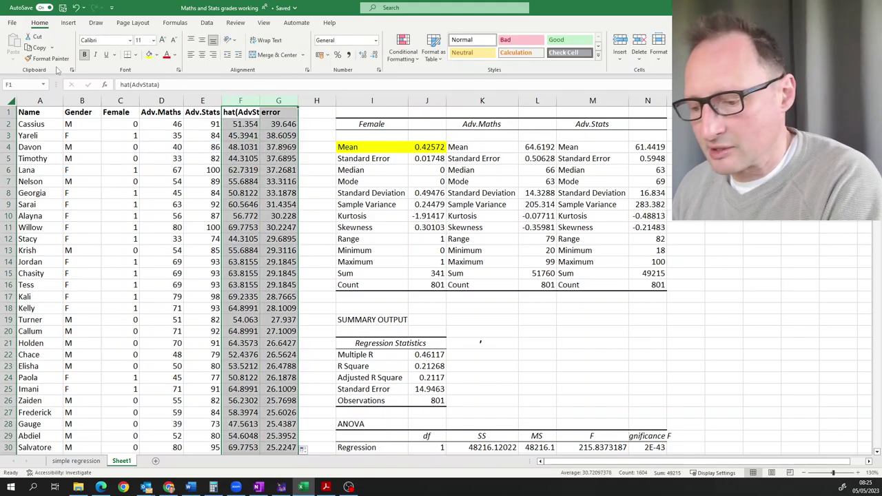
pyautogui.hotkey('ctrl', 'c')
pyautogui.click(13, 59)
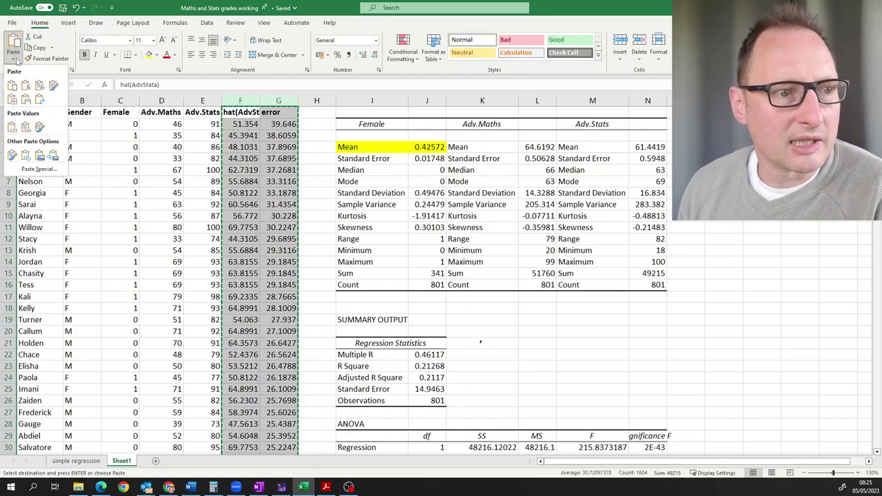
pyautogui.click(25, 127)
pyautogui.click(241, 205)
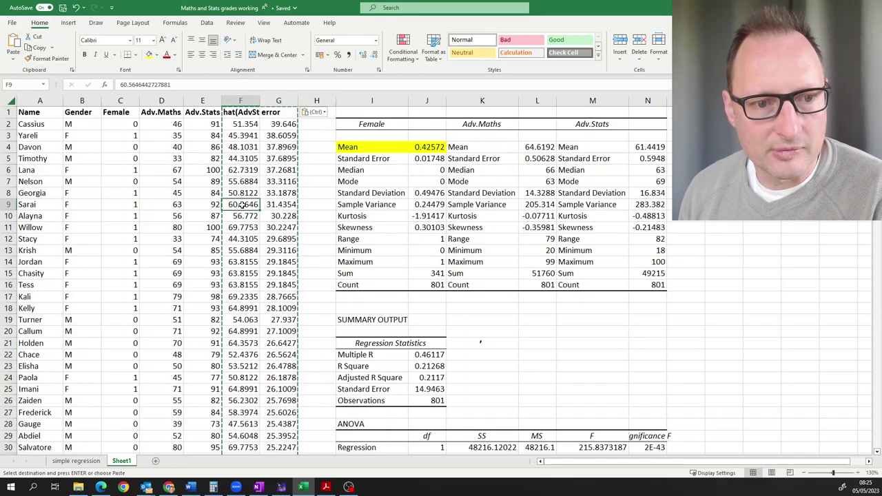
pyautogui.click(253, 250)
# Sort the data in columns A to G by error, from largest to smallest.
pyautogui.moveTo(37, 101); pyautogui.dragTo(279, 96)
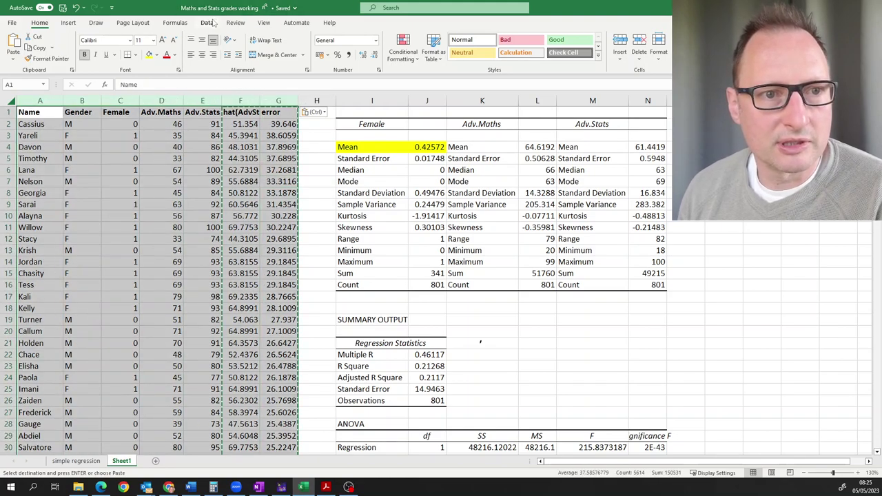
pyautogui.click(215, 23)
pyautogui.click(430, 49)
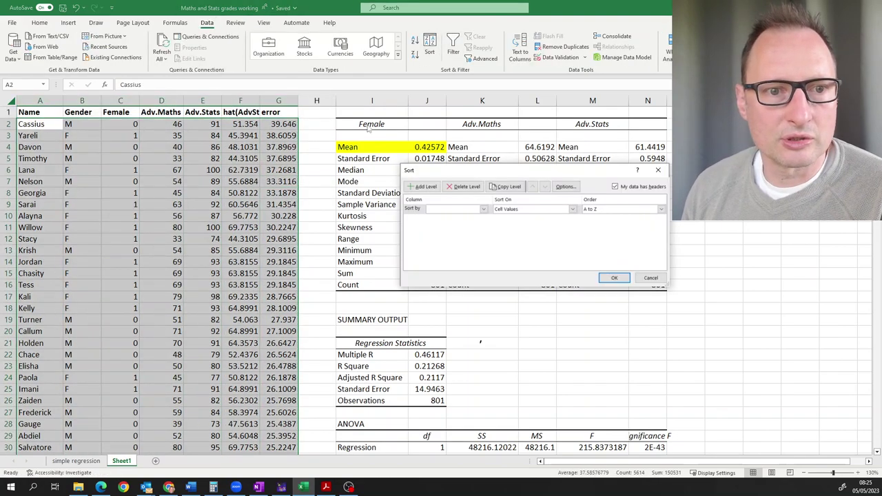
pyautogui.click(454, 209)
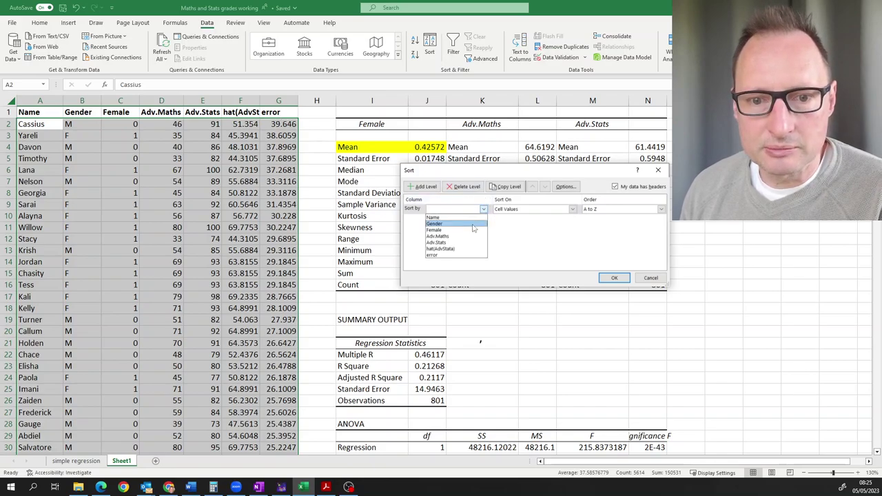
pyautogui.click(464, 256)
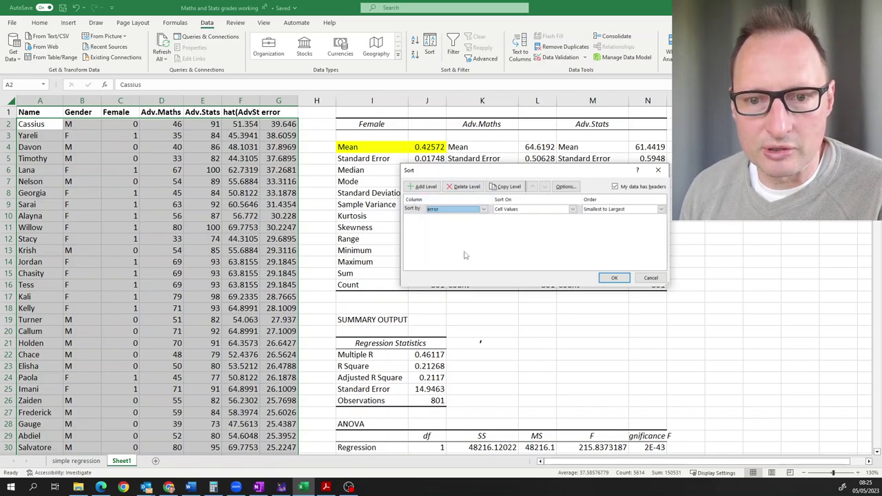
pyautogui.click(613, 210)
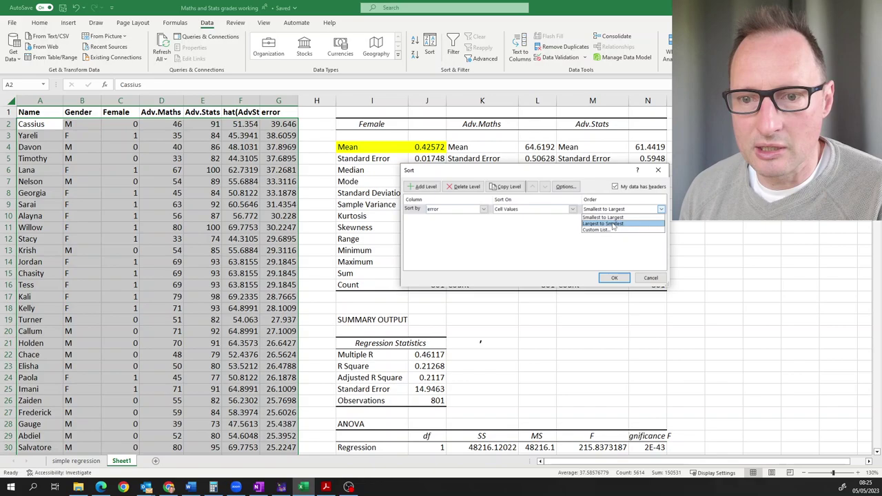
pyautogui.click(619, 224)
pyautogui.click(605, 277)
pyautogui.click(87, 151)
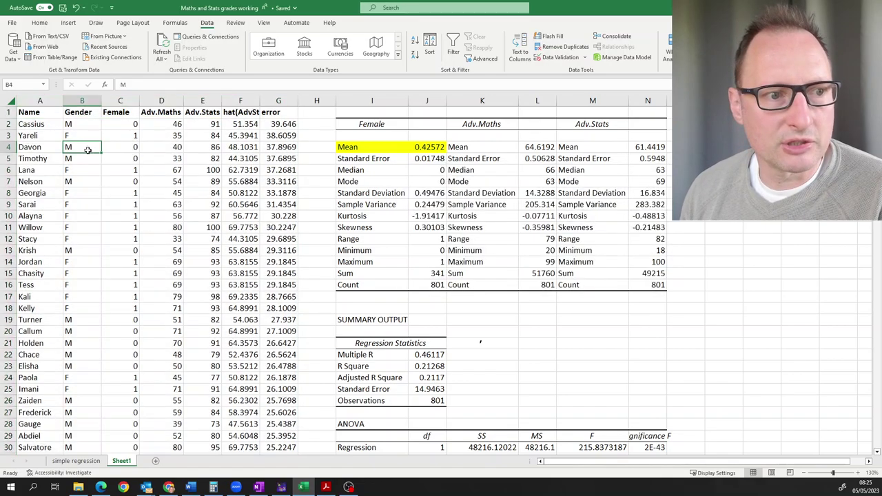
# Examine the first student's record in row 2, comparing the actual Adv.Stats grade, the predicted grade and the error.
pyautogui.click(274, 126)
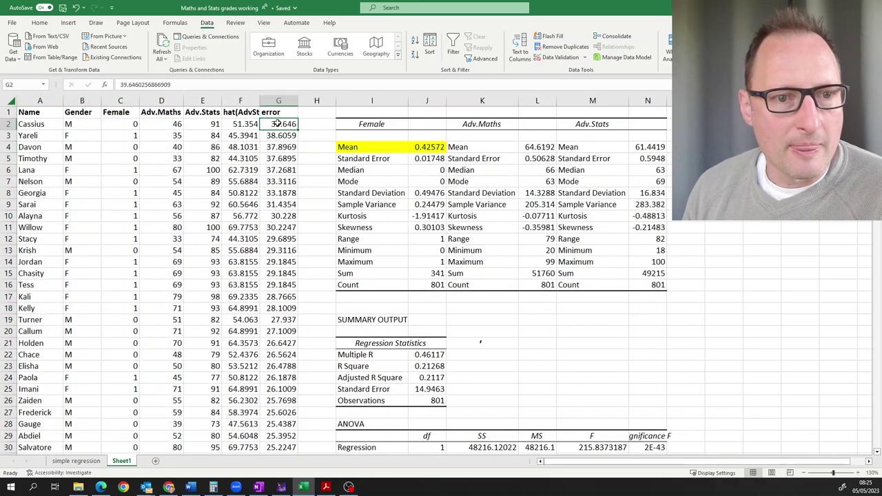
pyautogui.click(282, 146)
pyautogui.click(275, 122)
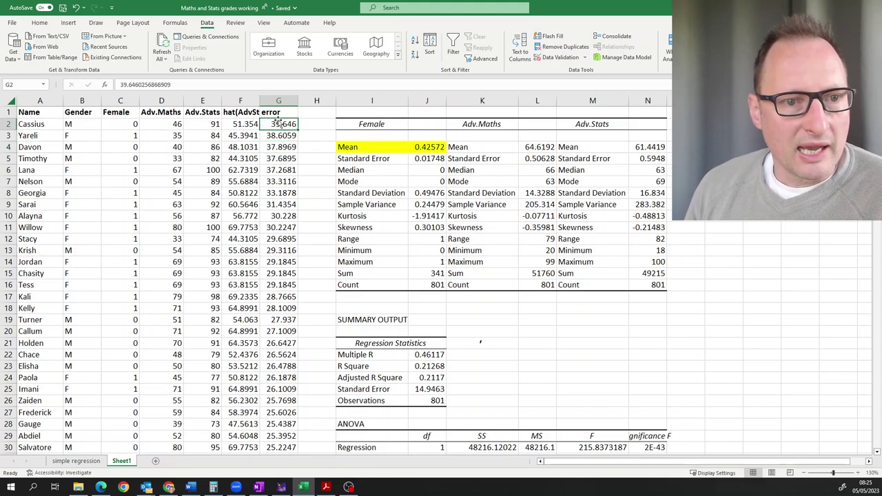
pyautogui.click(209, 125)
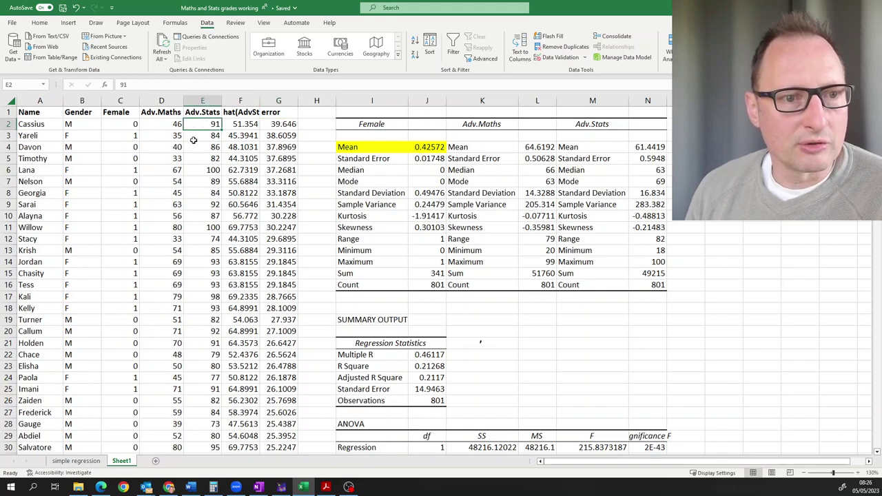
pyautogui.click(248, 126)
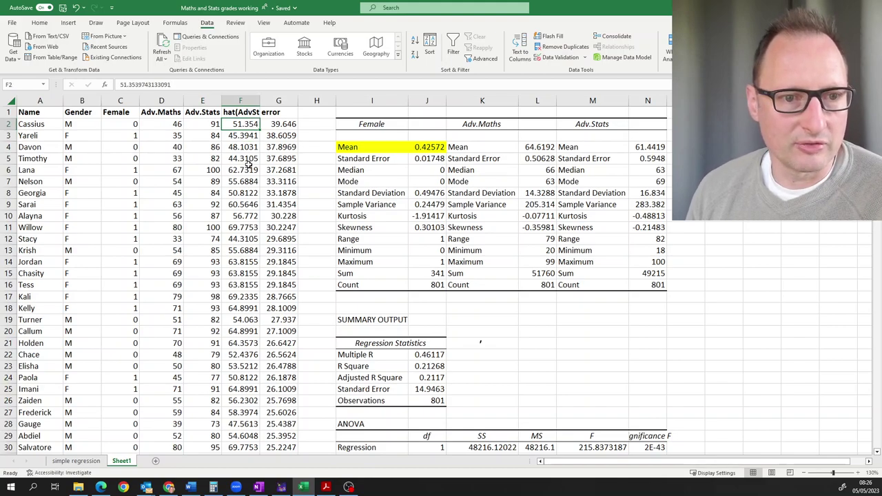
pyautogui.click(280, 125)
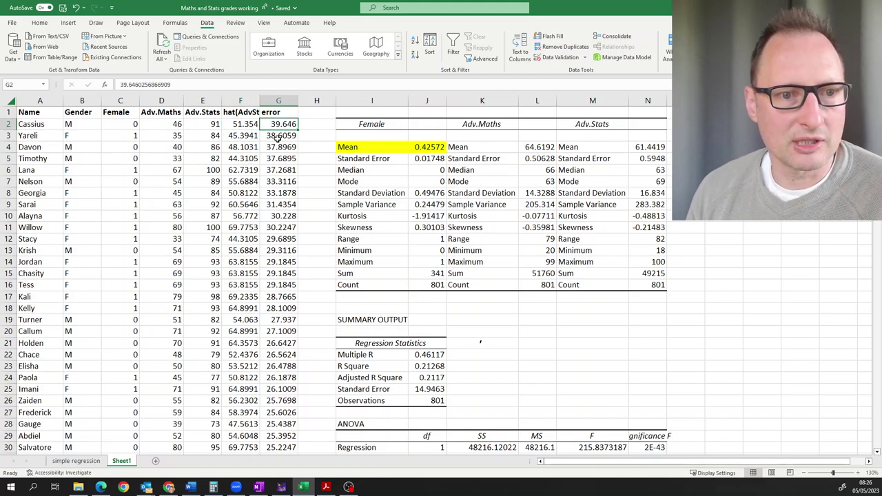
pyautogui.click(252, 124)
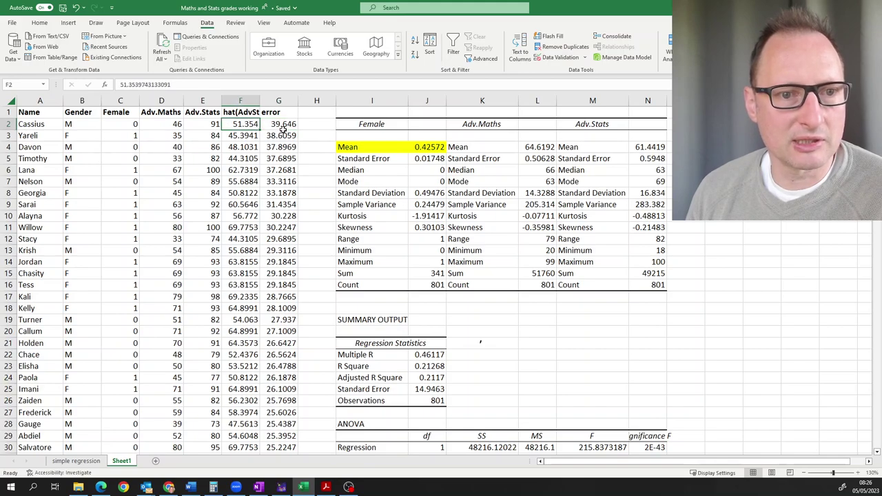
pyautogui.click(213, 129)
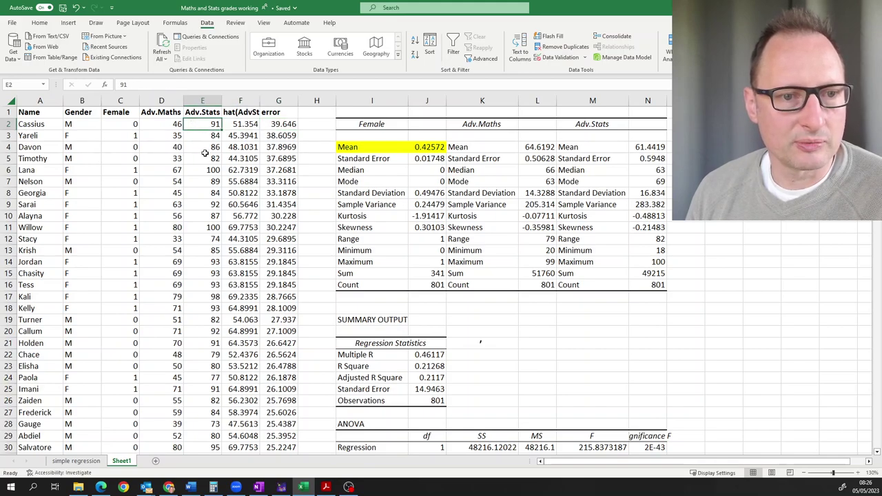
pyautogui.click(66, 125)
pyautogui.click(268, 124)
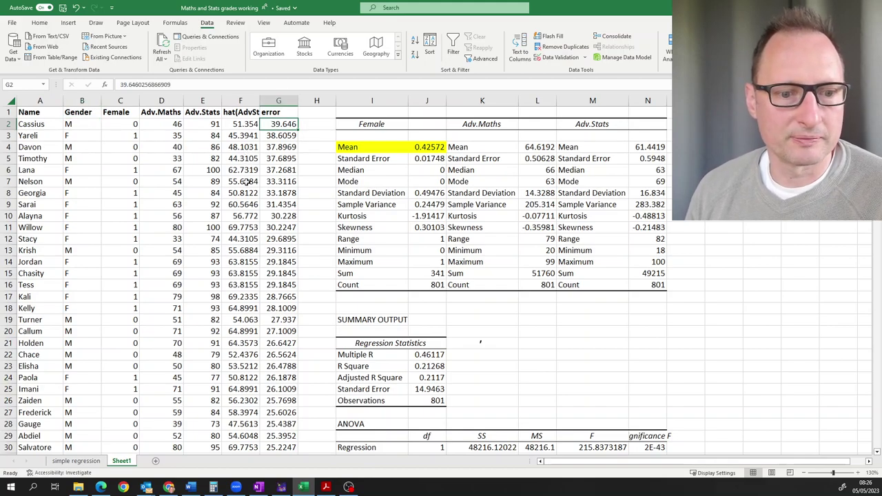
# Examine the last student's record in row 802, comparing the actual Adv.Stats grade, the predicted grade and the error.
pyautogui.scroll(-4, 247, 188)
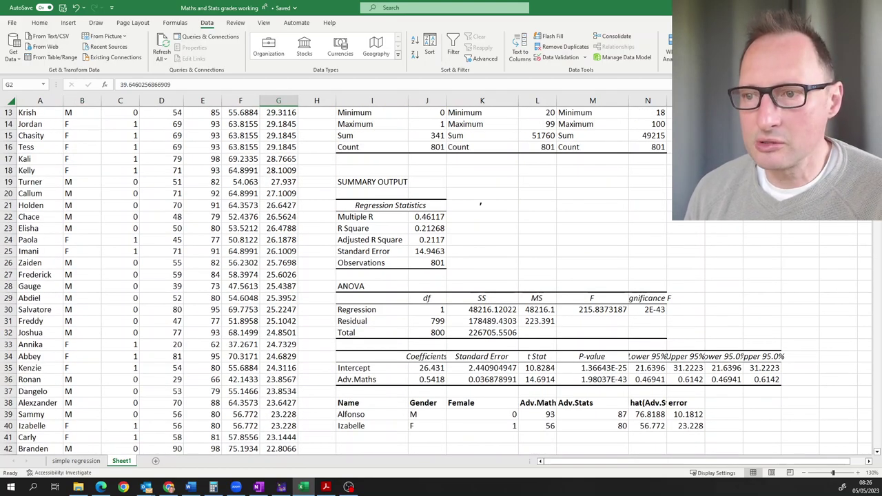
pyautogui.moveTo(876, 110); pyautogui.dragTo(876, 448)
pyautogui.scroll(-2, 276, 334)
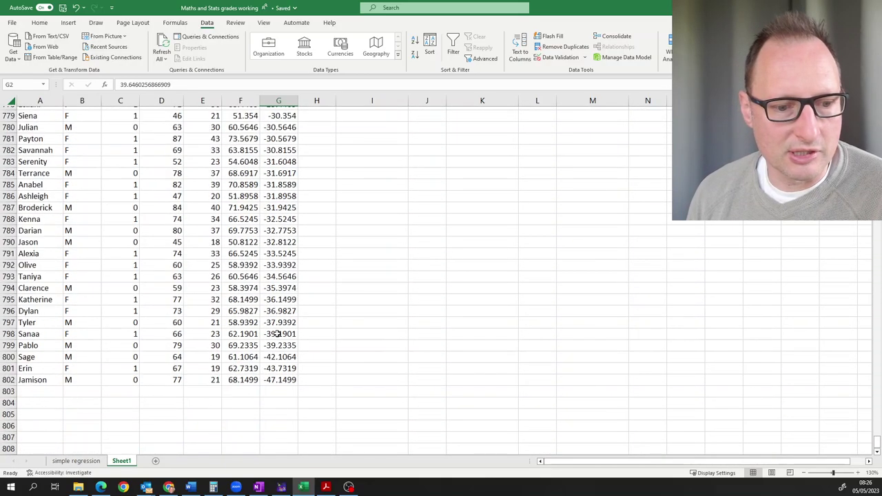
pyautogui.scroll(-1, 275, 333)
pyautogui.click(238, 347)
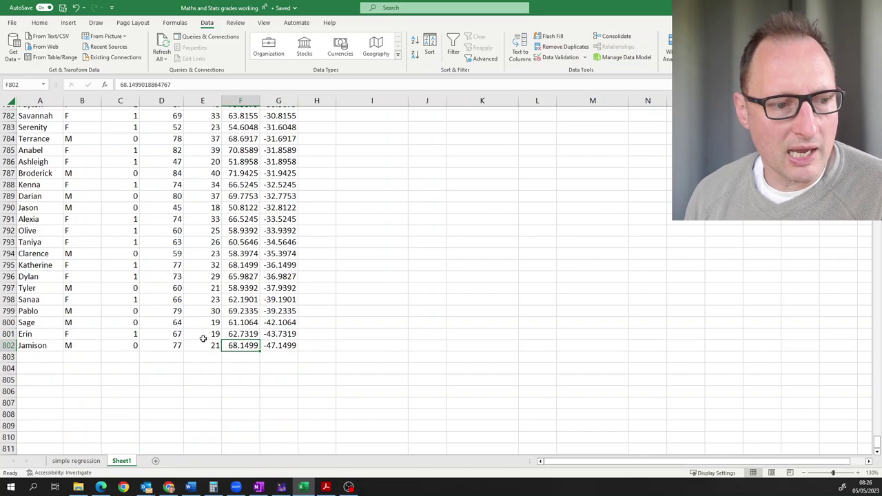
pyautogui.click(39, 347)
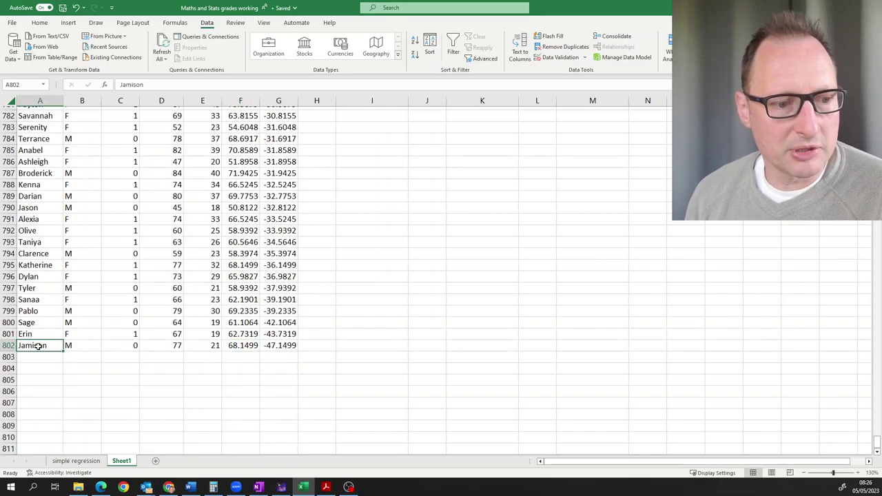
pyautogui.click(236, 346)
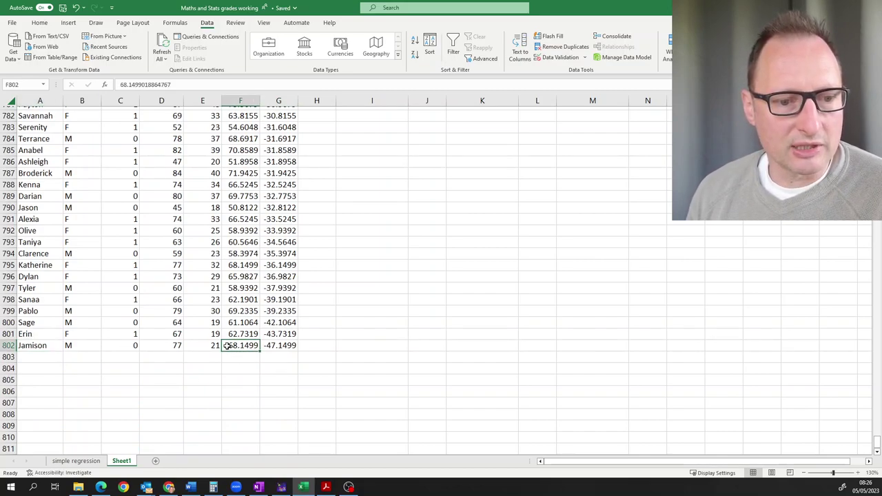
pyautogui.click(209, 347)
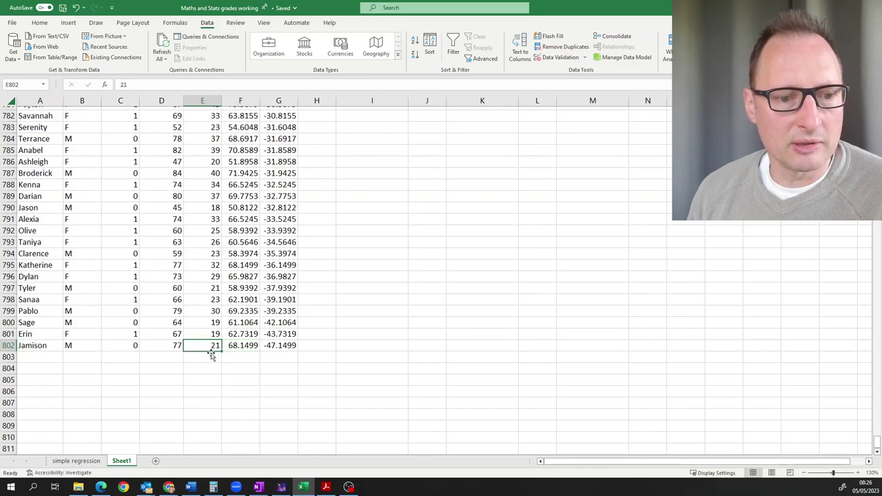
pyautogui.click(278, 346)
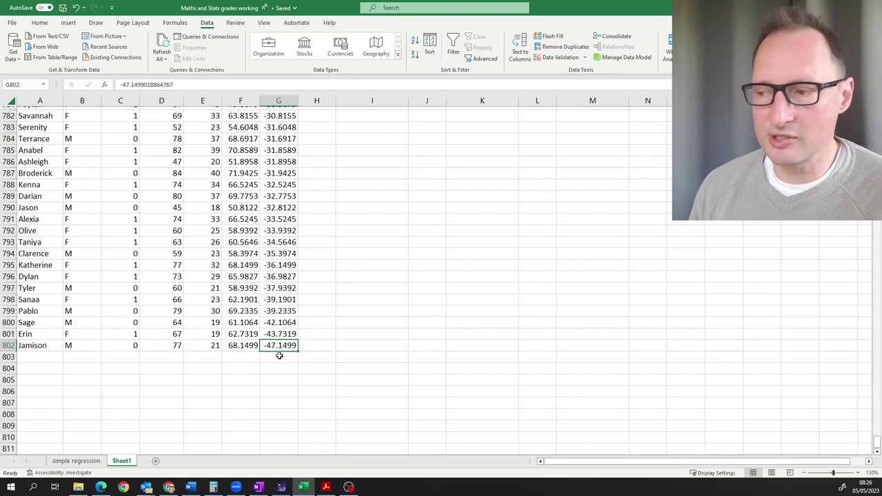
# Calculate the average of all errors in cell G804 with the formula =AVERAGE(G2:G802).
pyautogui.scroll(20, 280, 355)
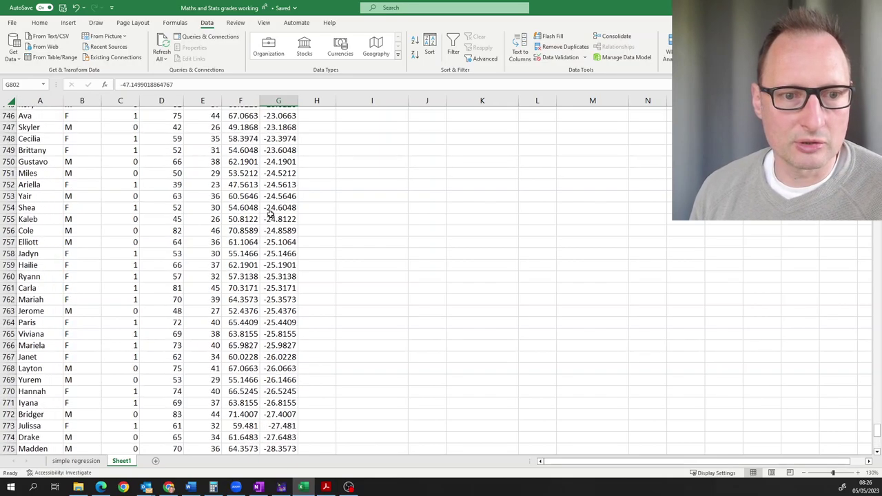
pyautogui.scroll(14, 276, 205)
pyautogui.scroll(-20, 279, 207)
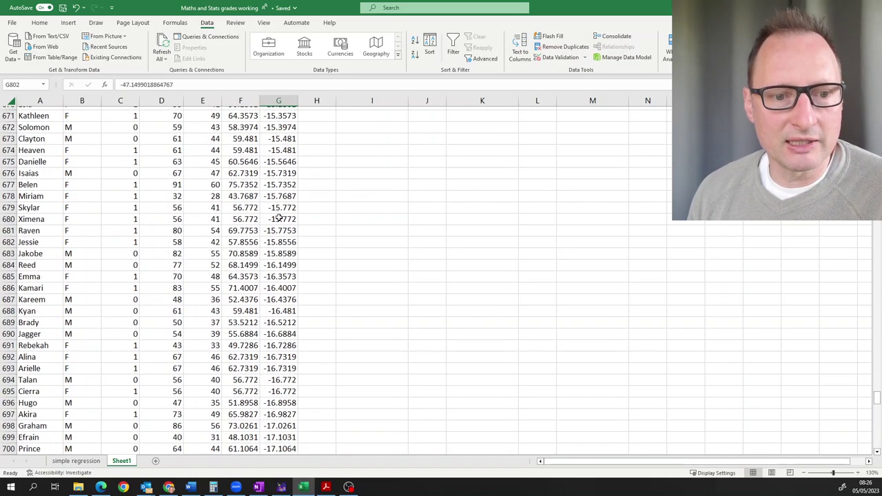
pyautogui.scroll(-11, 301, 268)
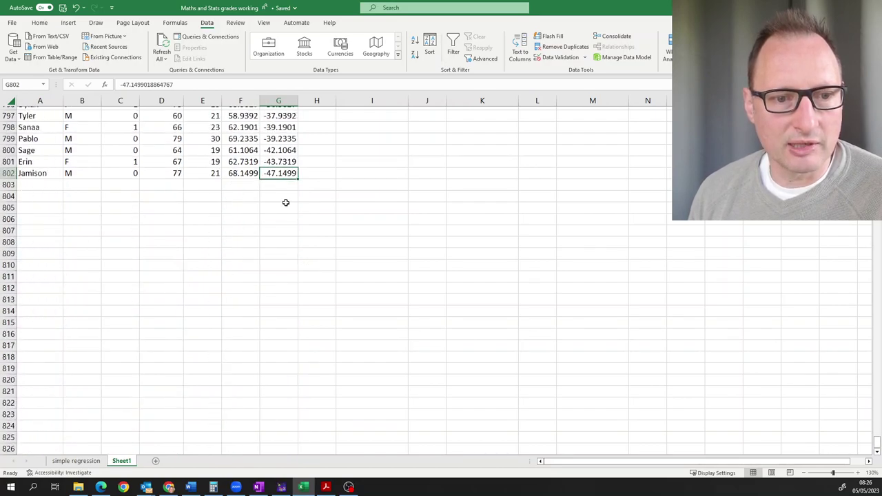
pyautogui.click(281, 196)
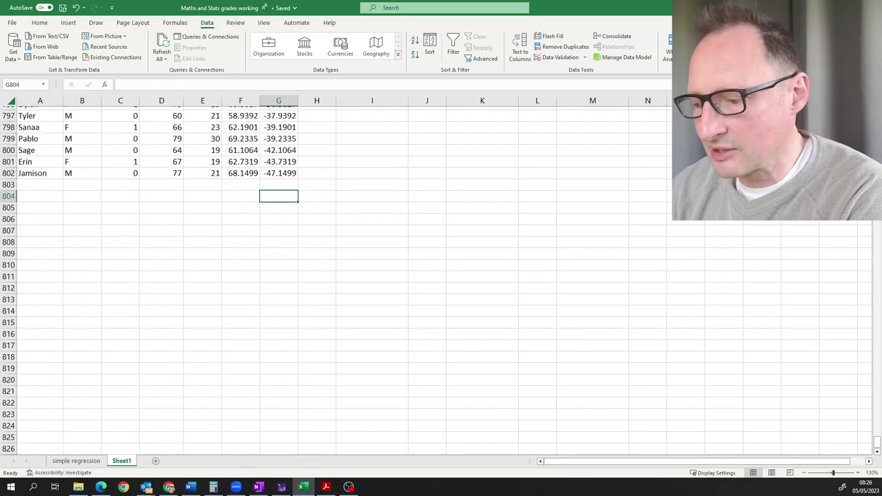
pyautogui.write('=')
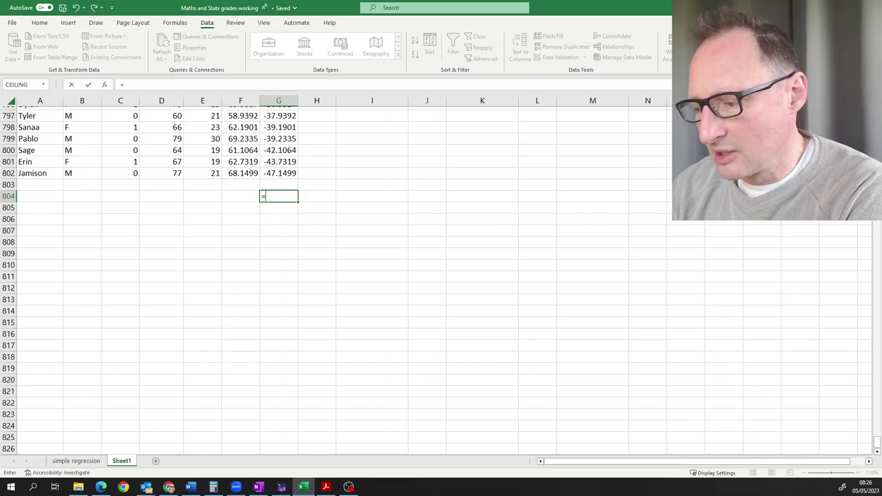
pyautogui.write('average')
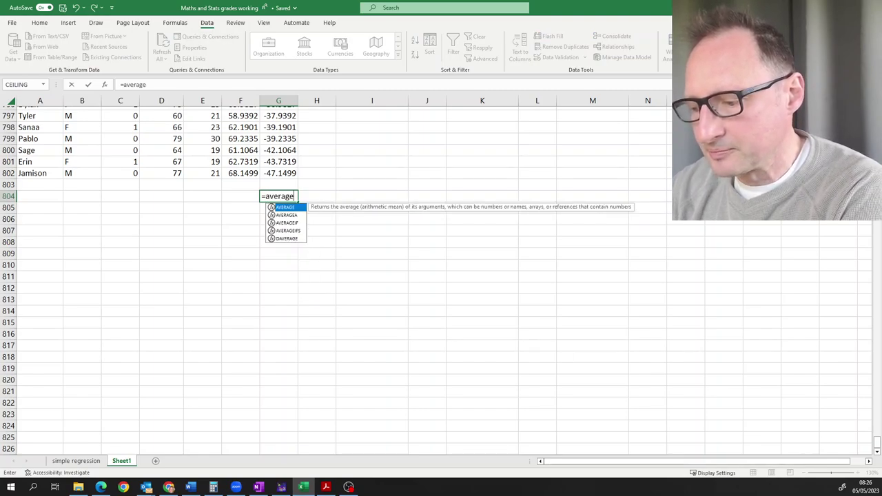
pyautogui.write('(')
pyautogui.press('Up')
pyautogui.press('Up')
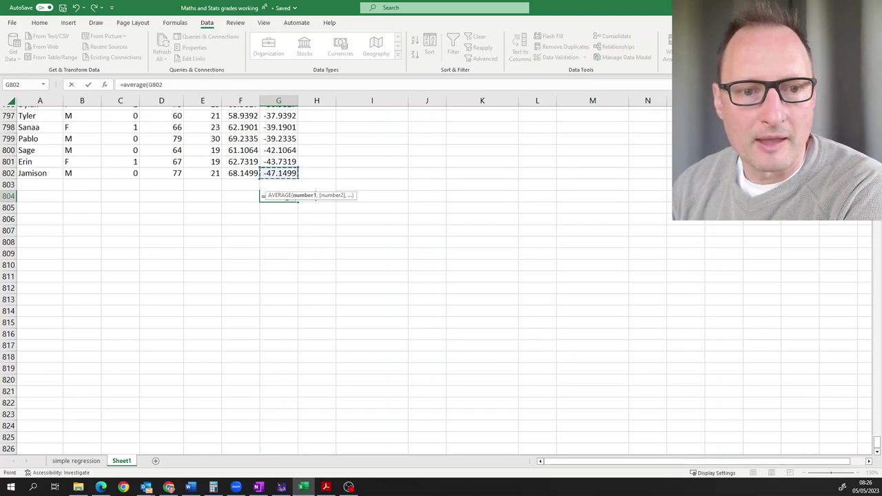
pyautogui.press('Down')
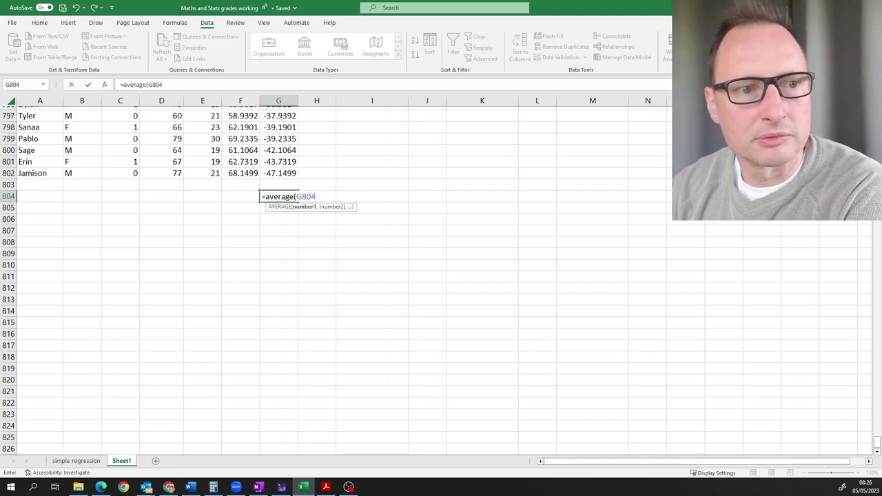
pyautogui.press('BackSpace')
pyautogui.press('BackSpace')
pyautogui.press('BackSpace')
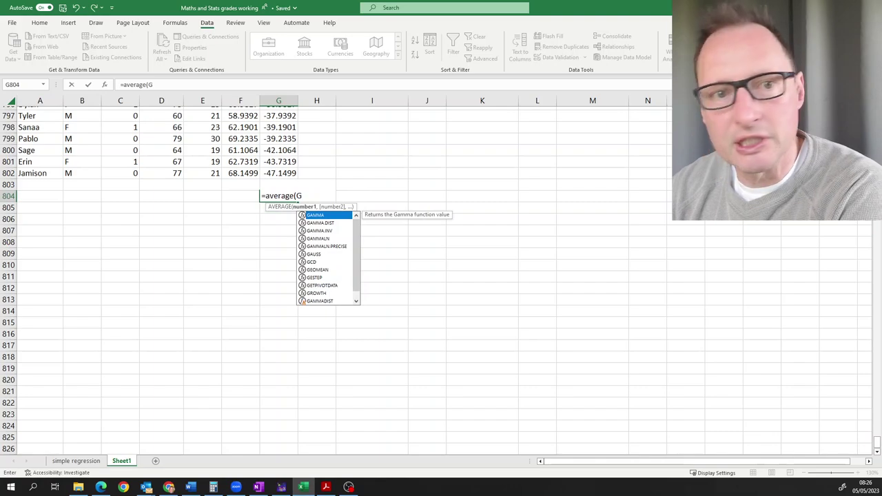
pyautogui.write('2')
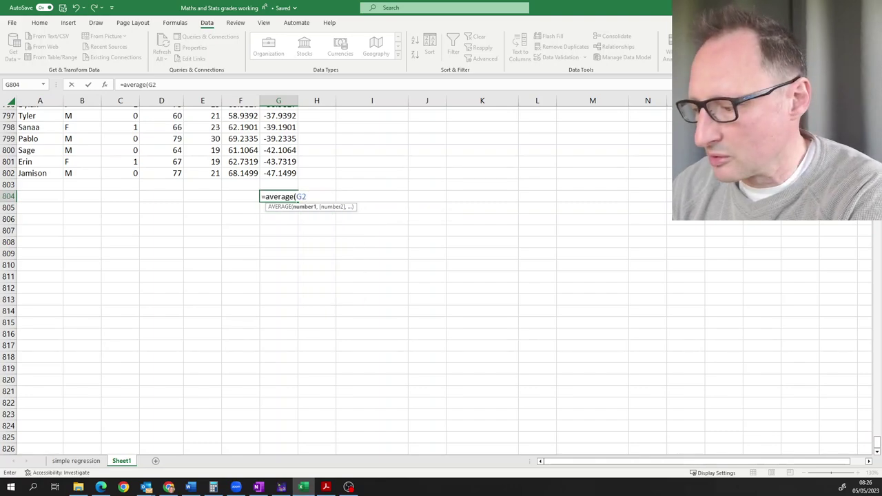
pyautogui.write(':G802')
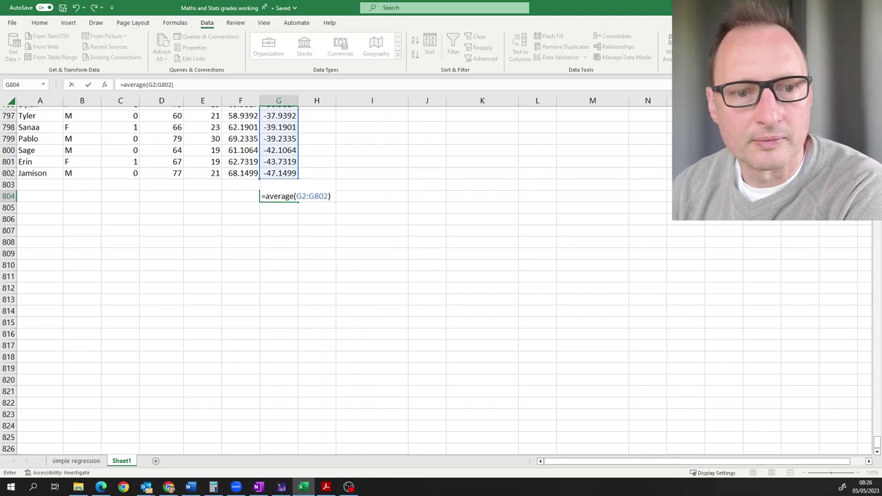
pyautogui.press('Return')
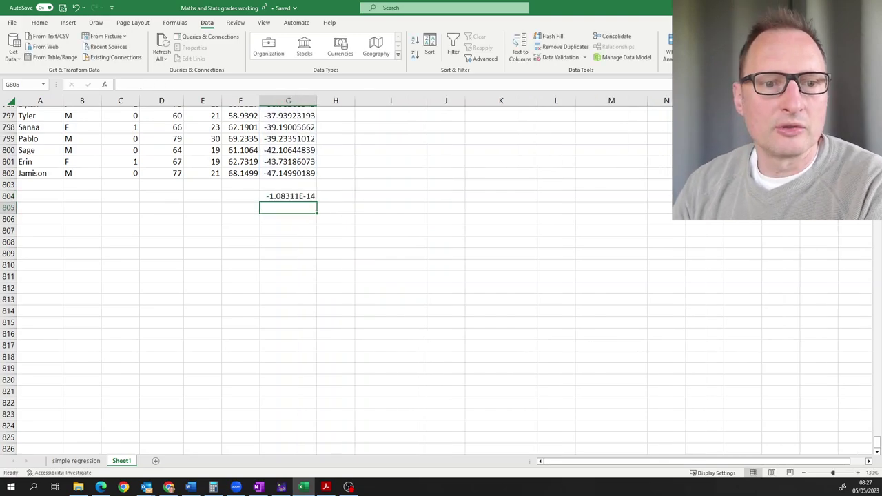
pyautogui.click(288, 196)
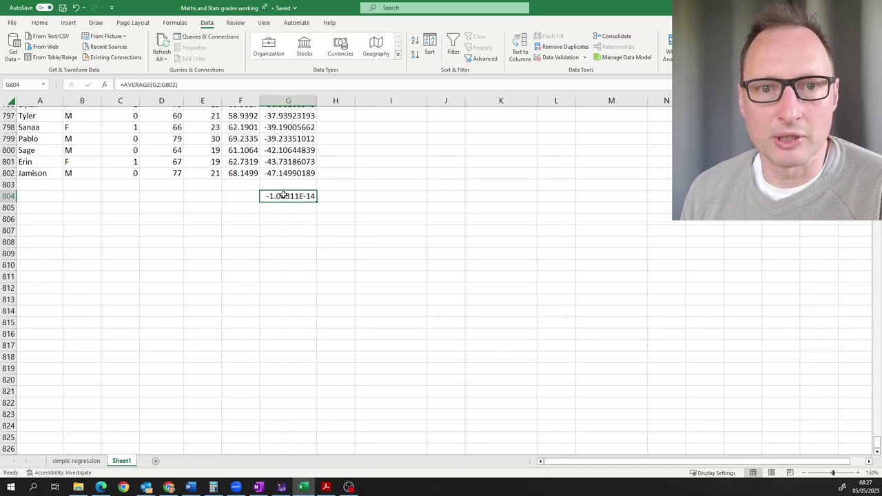
# Switch to the OneNote page with the exercise and read question (d) on average Adv.Maths and Adv.Stats by gender.
pyautogui.scroll(2, 288, 210)
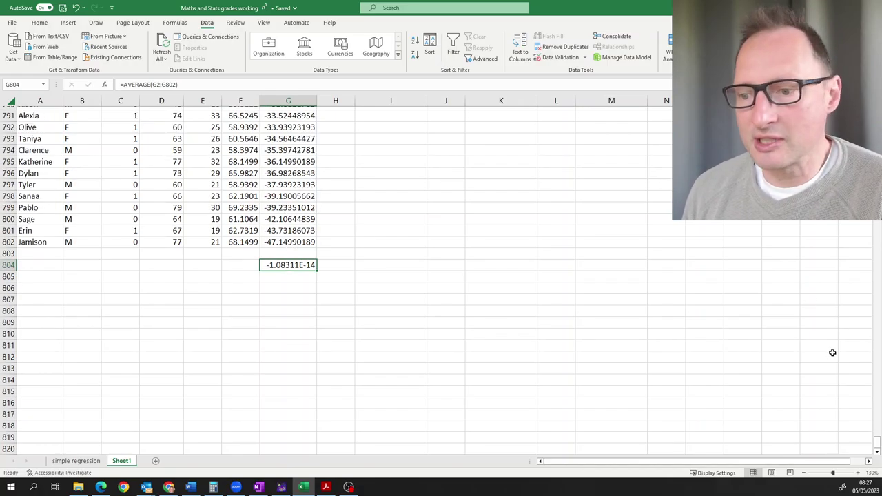
pyautogui.moveTo(878, 443); pyautogui.dragTo(876, 441)
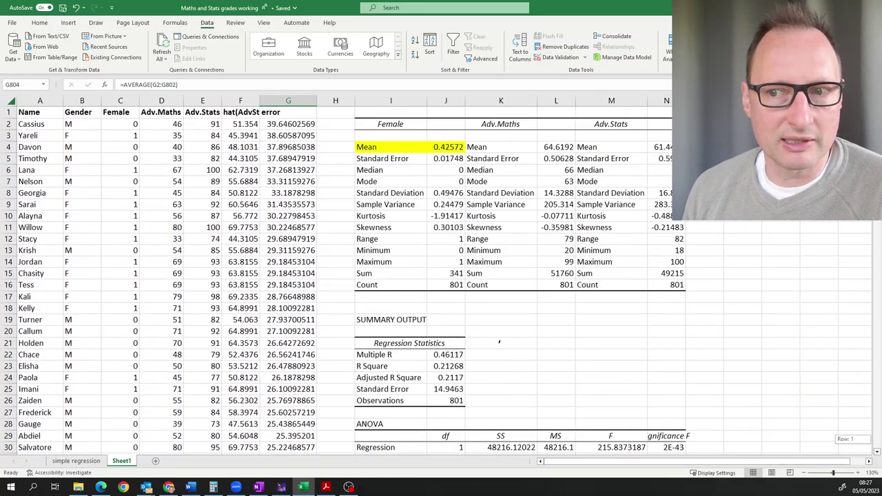
pyautogui.scroll(-5, 273, 311)
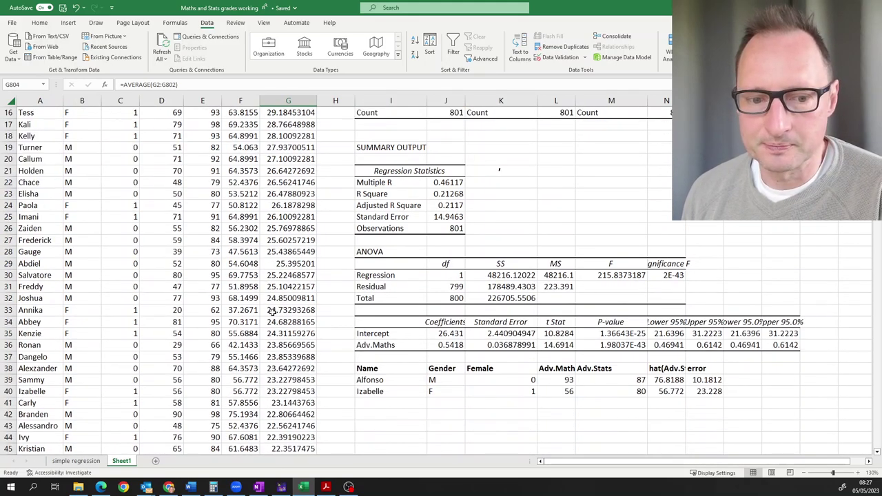
pyautogui.hotkey('alt', 'Tab')
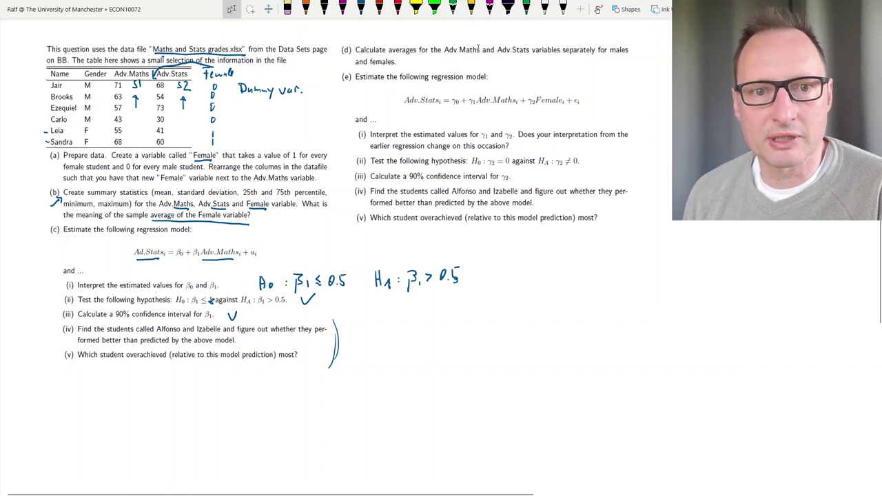
pyautogui.click(389, 64)
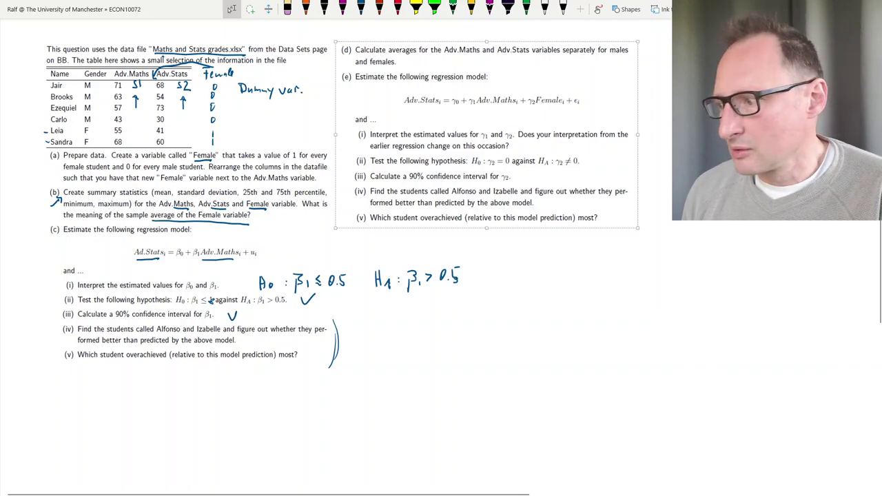
pyautogui.press('Escape')
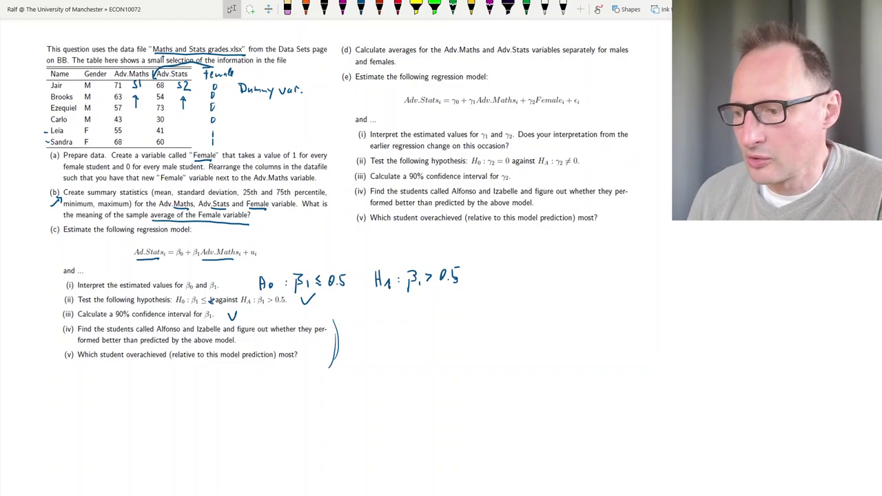
# Switch back to the Excel workbook and sort the data in columns A to G by Female, from largest to smallest.
pyautogui.hotkey('alt', 'Tab')
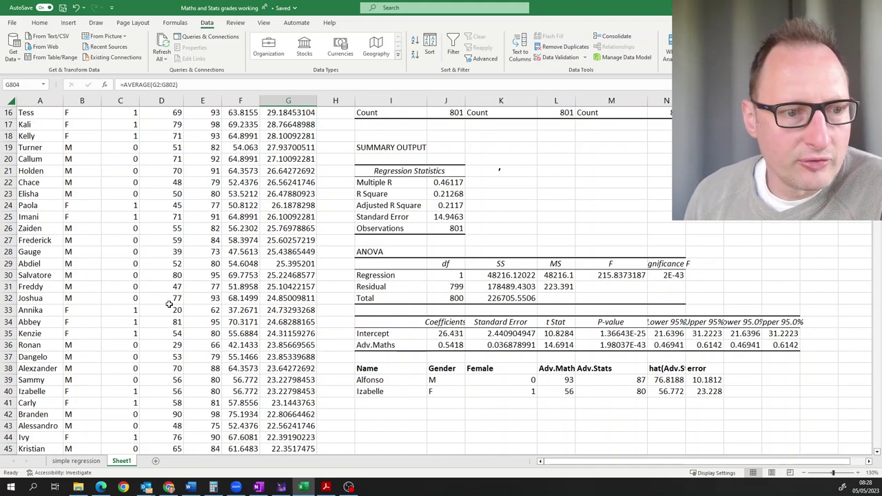
pyautogui.scroll(5, 199, 274)
pyautogui.hotkey('ctrl', 'Home')
pyautogui.hotkey('ctrl', 'shift', 'Down')
pyautogui.hotkey('ctrl', 'shift', 'Right')
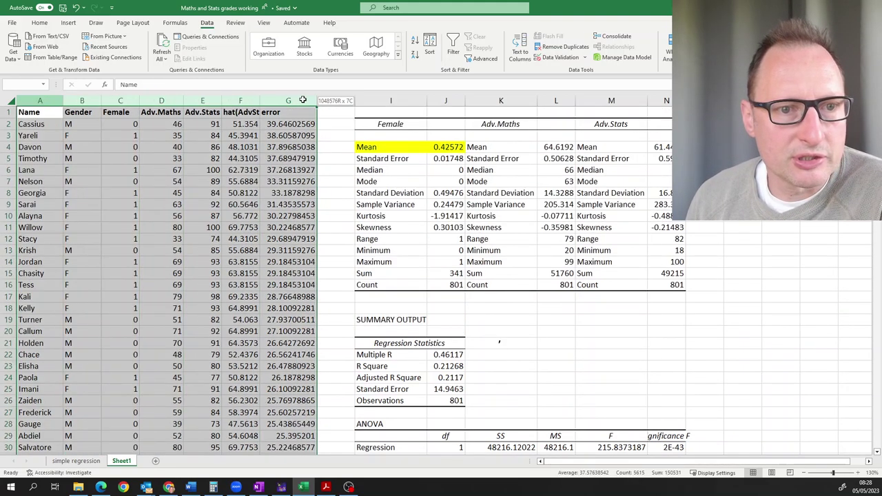
pyautogui.click(430, 52)
pyautogui.click(483, 208)
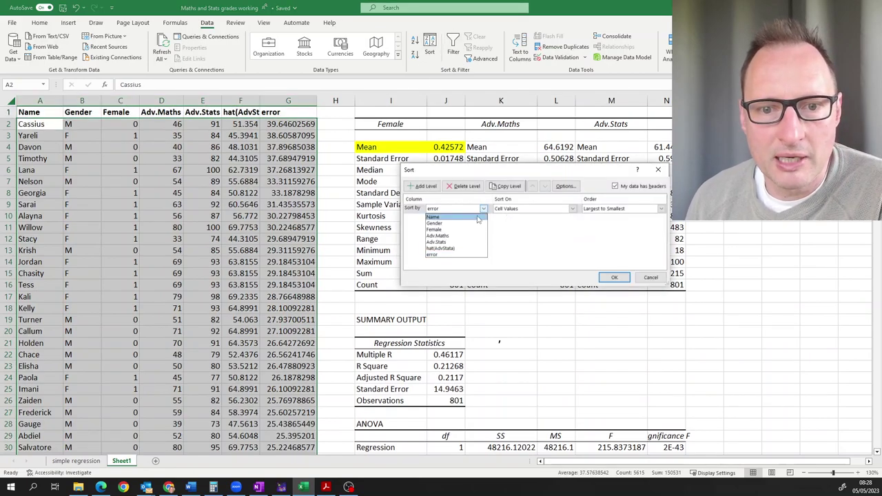
pyautogui.click(441, 227)
pyautogui.click(613, 278)
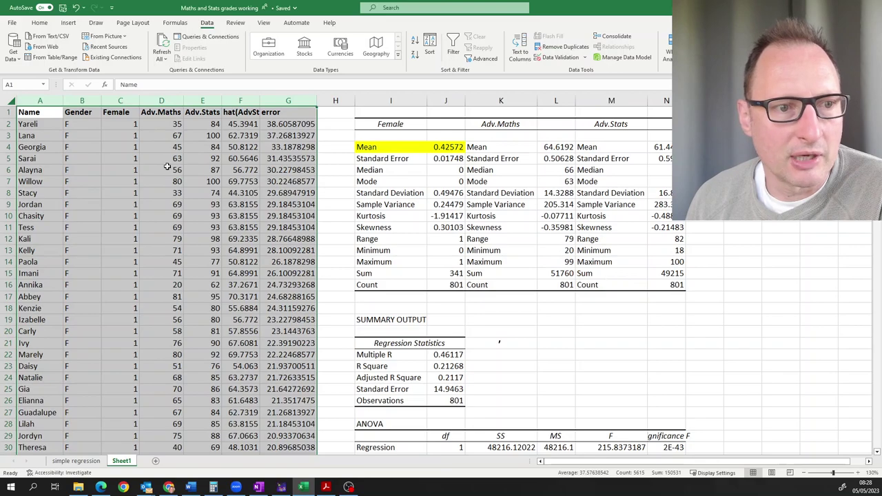
# Examine how the Adv.Maths and Adv.Stats grades divide into female and male students, from the first record to the boundary between the groups.
pyautogui.click(121, 125)
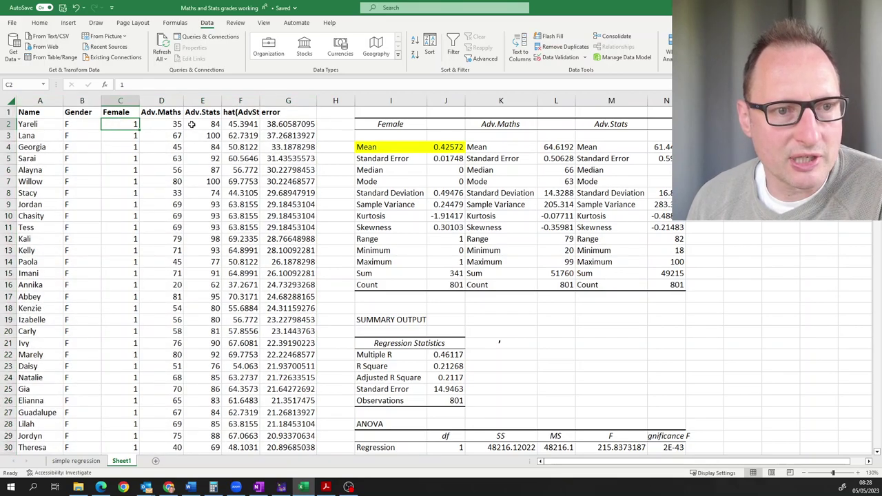
pyautogui.moveTo(166, 124); pyautogui.dragTo(178, 308)
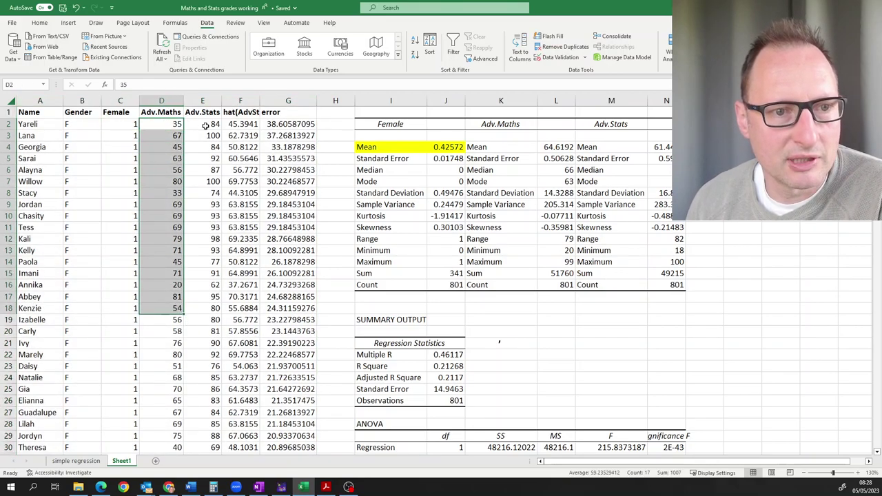
pyautogui.moveTo(204, 125); pyautogui.dragTo(198, 276)
pyautogui.scroll(-20, 186, 317)
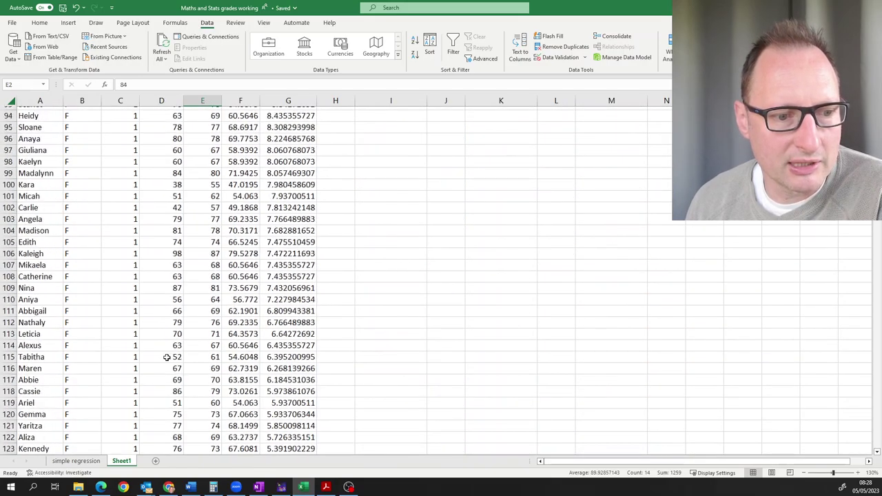
pyautogui.scroll(-20, 169, 357)
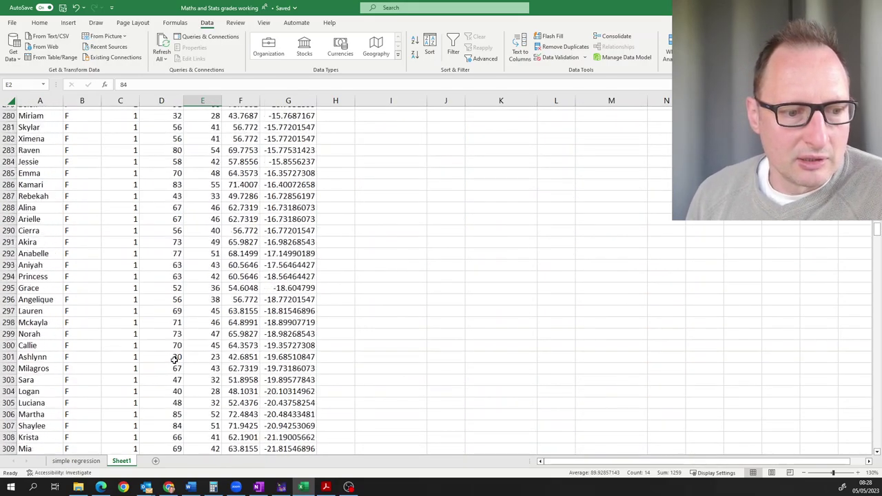
pyautogui.scroll(-20, 174, 359)
pyautogui.scroll(18, 169, 353)
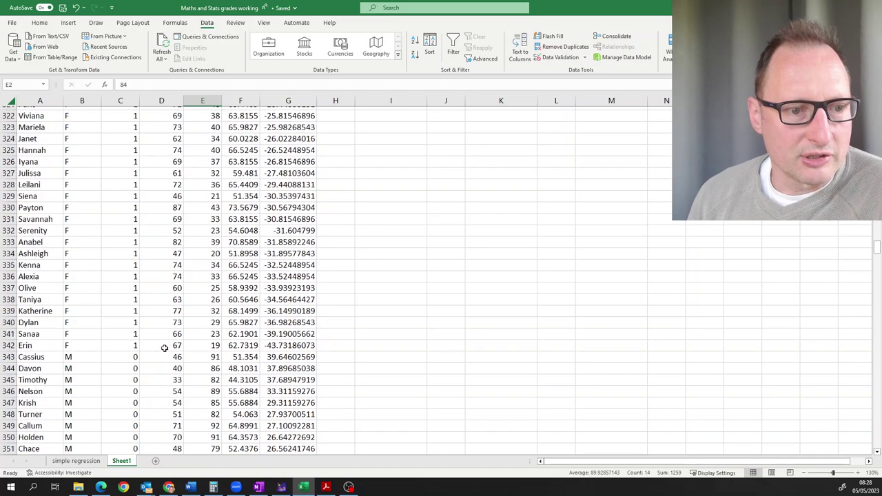
pyautogui.moveTo(132, 347); pyautogui.dragTo(220, 349)
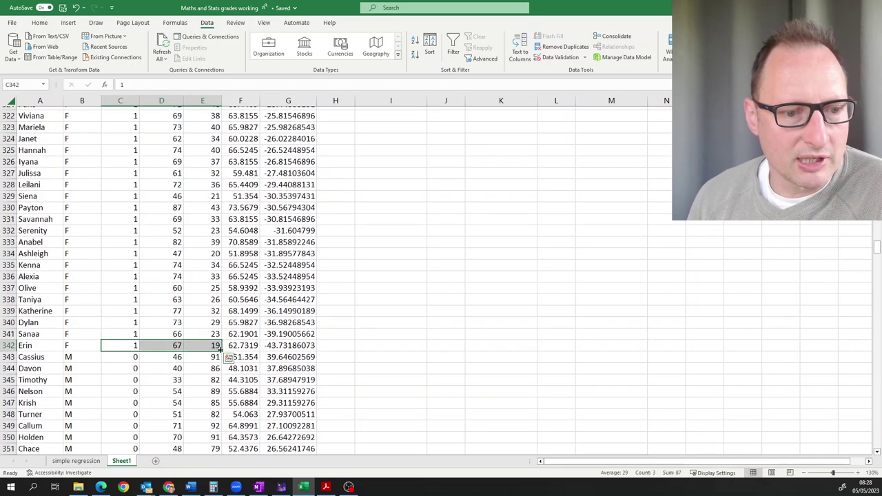
pyautogui.moveTo(162, 358); pyautogui.dragTo(174, 446)
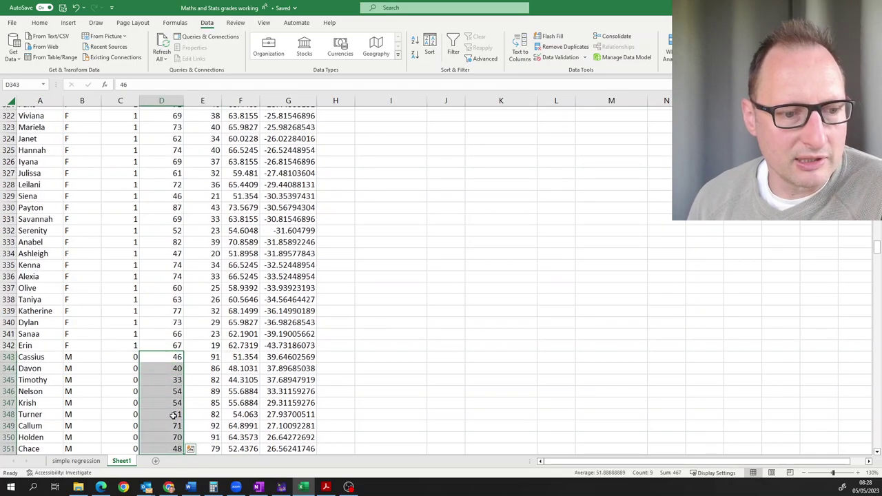
pyautogui.moveTo(207, 357); pyautogui.dragTo(207, 424)
pyautogui.scroll(7, 684, 284)
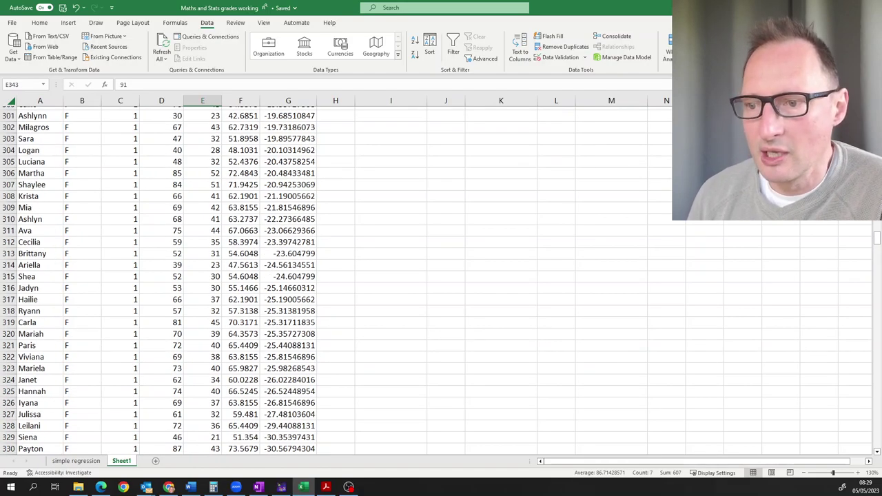
# Copy the Adv.Maths and Adv.Stats column headings from D1:E1 into P21:Q21.
pyautogui.moveTo(876, 238); pyautogui.dragTo(877, 109)
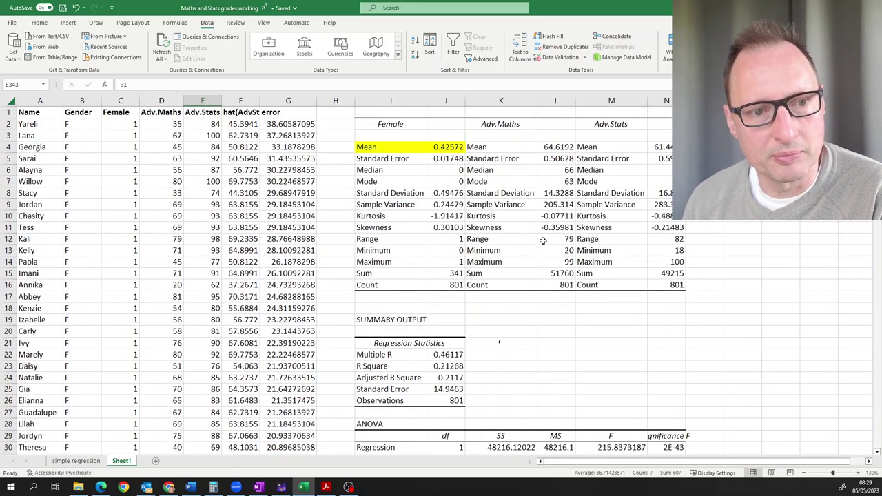
pyautogui.click(561, 332)
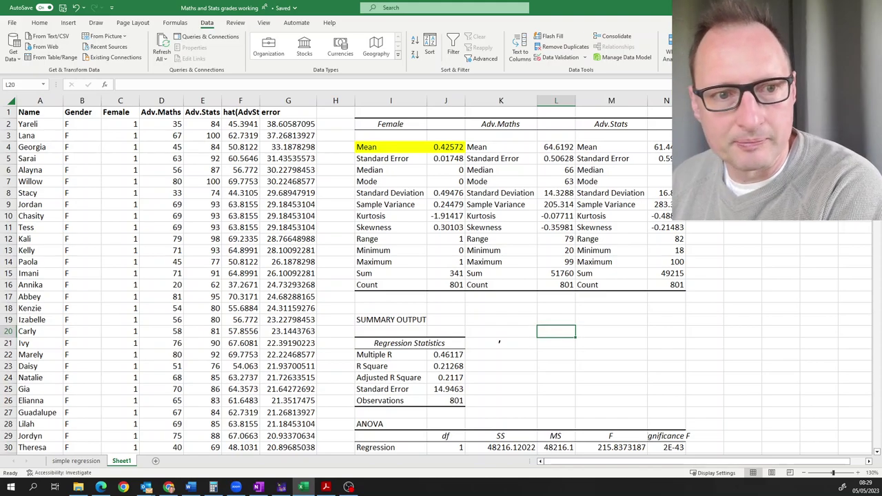
pyautogui.moveTo(170, 113); pyautogui.dragTo(194, 113)
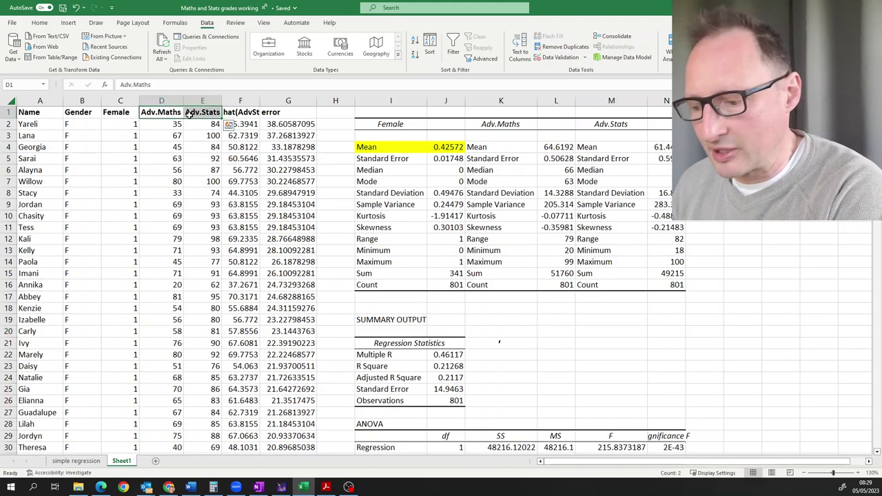
pyautogui.hotkey('ctrl', 'c')
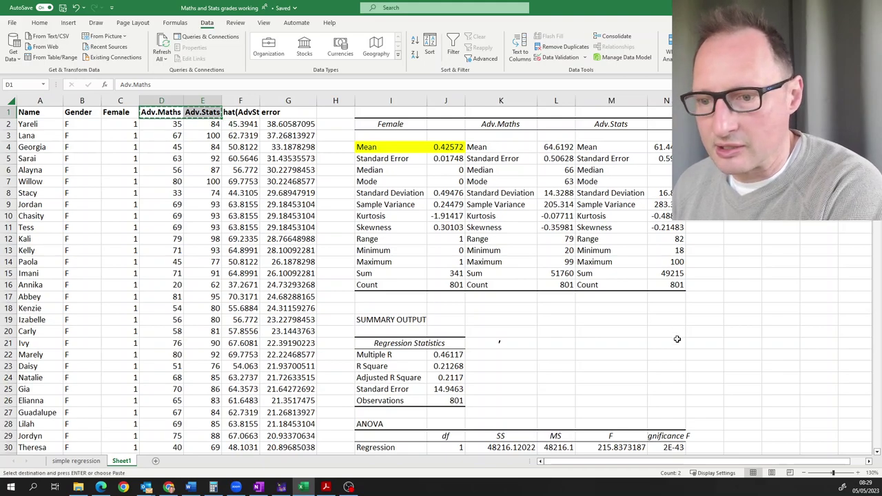
pyautogui.click(751, 351)
pyautogui.click(753, 341)
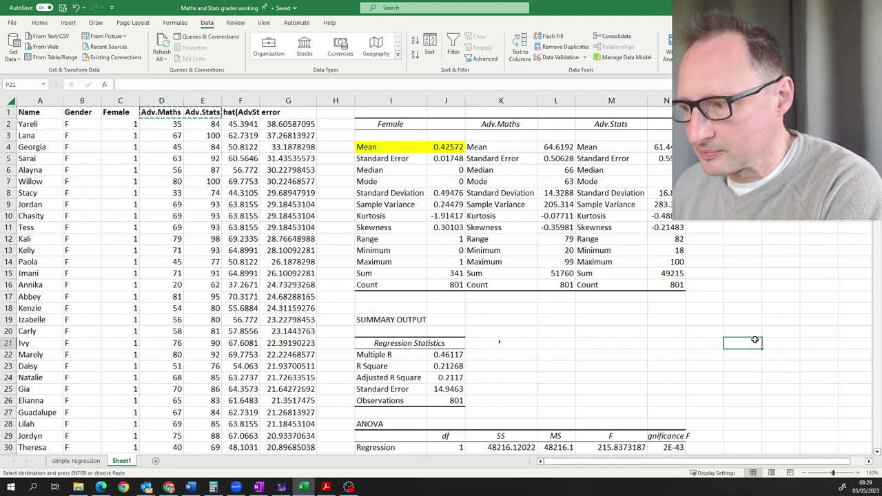
pyautogui.hotkey('ctrl', 'v')
# Label the rows of the new averages table Females in O22 and Males in O23.
pyautogui.click(710, 355)
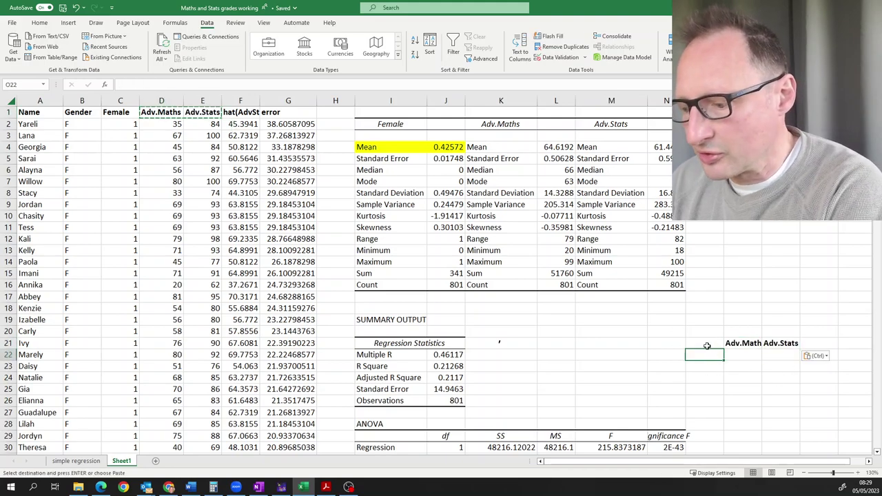
pyautogui.write('Female')
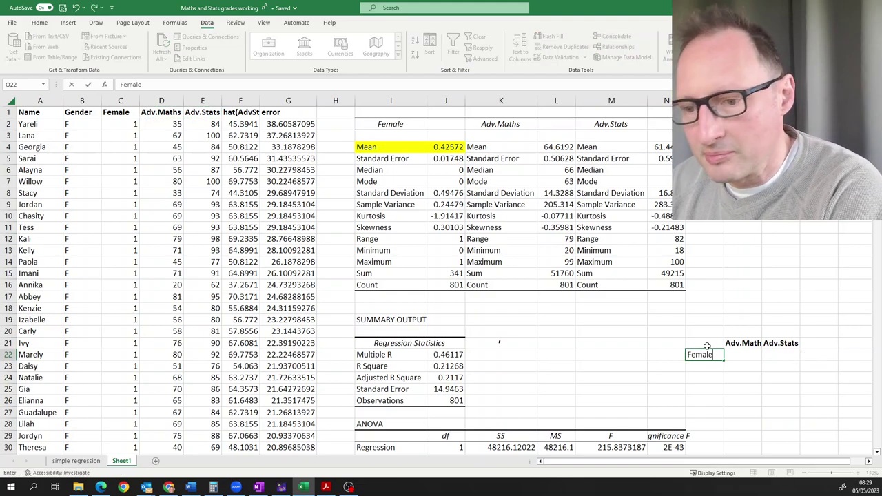
pyautogui.write('s')
pyautogui.press('Return')
pyautogui.write('Male')
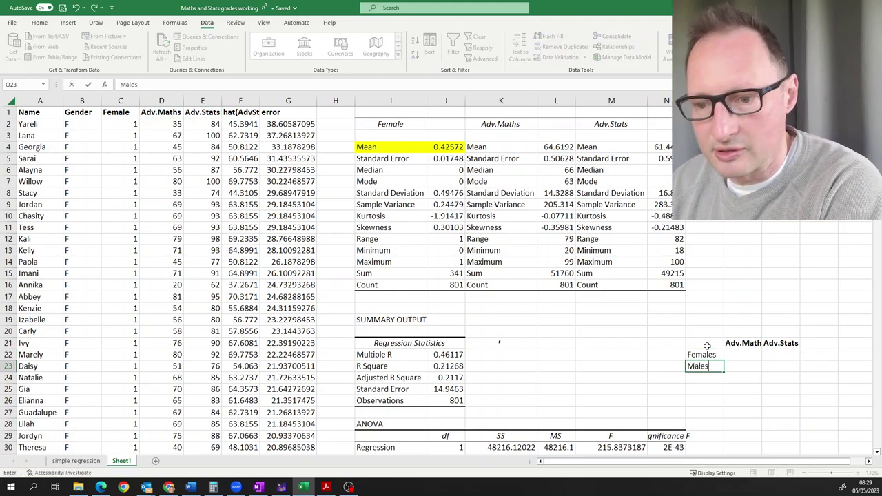
# Start an AVERAGEIF formula in P22 with C2:C802 as the range and "1" as the criterion.
pyautogui.press('Tab')
pyautogui.press('Up')
pyautogui.write('=')
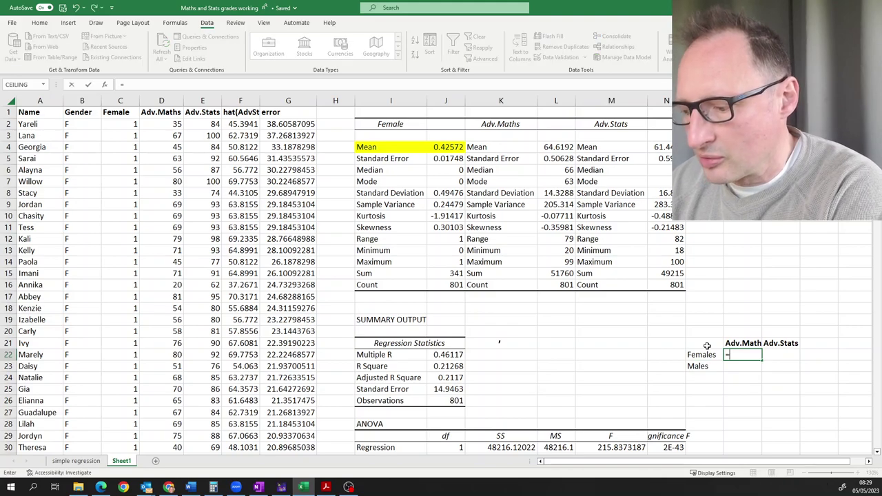
pyautogui.write('avera')
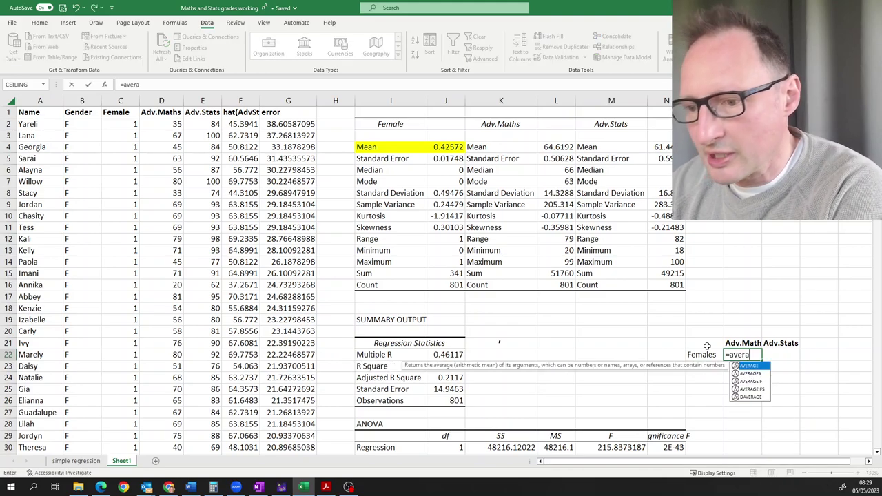
pyautogui.press('Down')
pyautogui.press('Down')
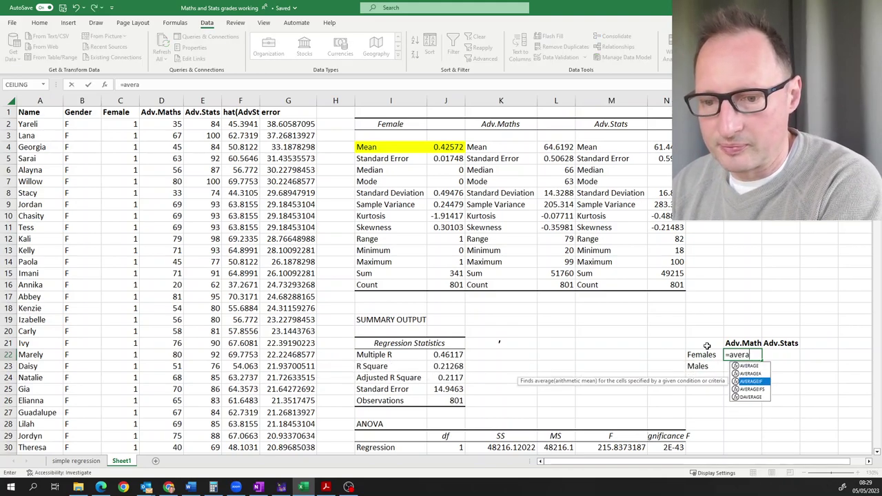
pyautogui.press('Tab')
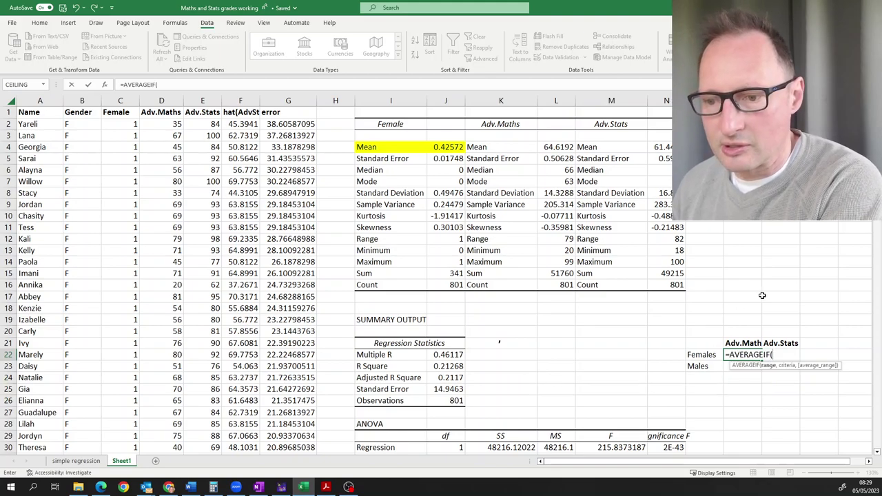
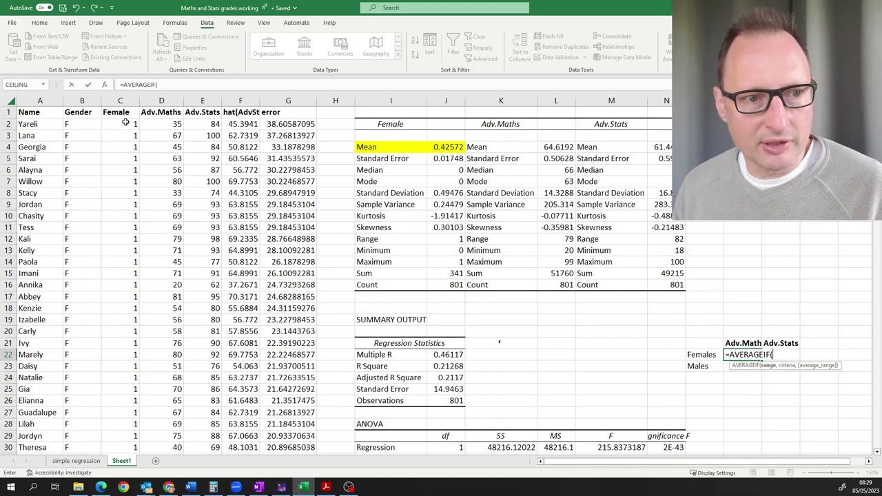
pyautogui.moveTo(120, 125); pyautogui.dragTo(119, 434)
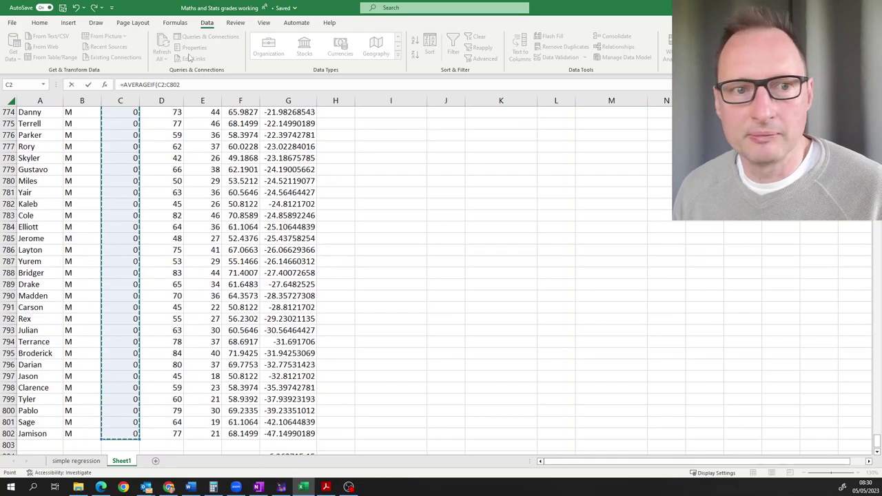
pyautogui.click(186, 84)
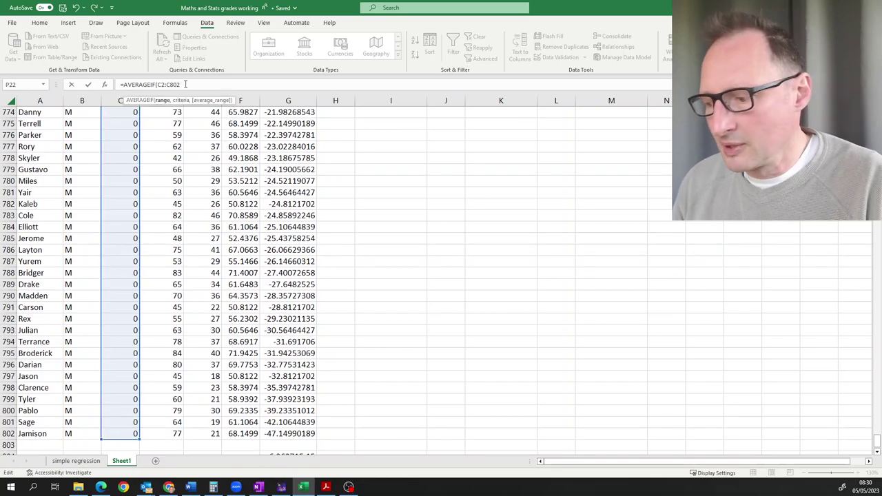
pyautogui.write(',')
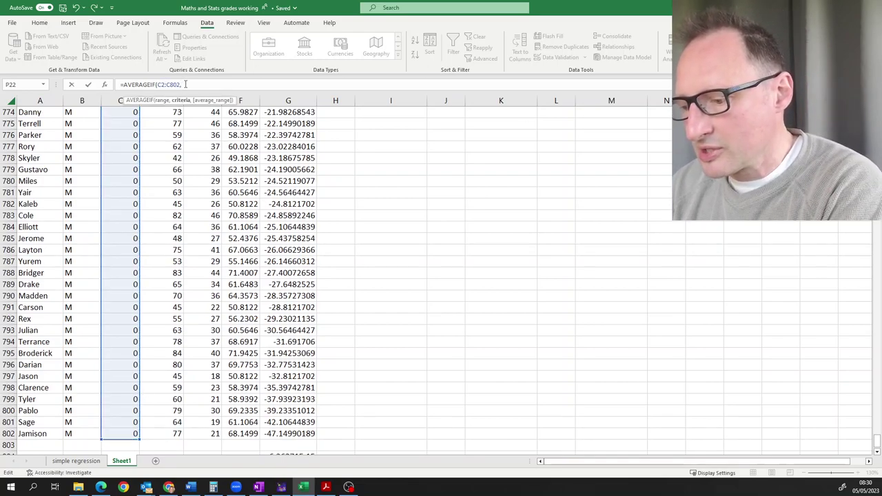
pyautogui.write('"')
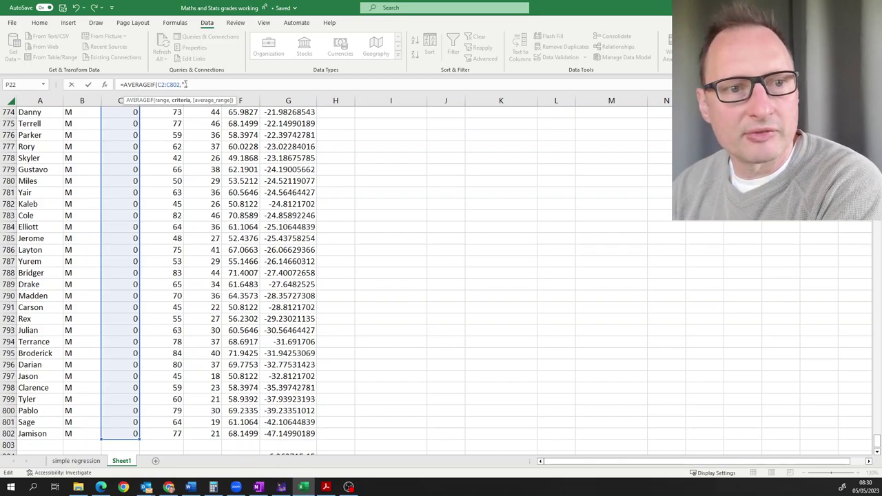
pyautogui.write('1"')
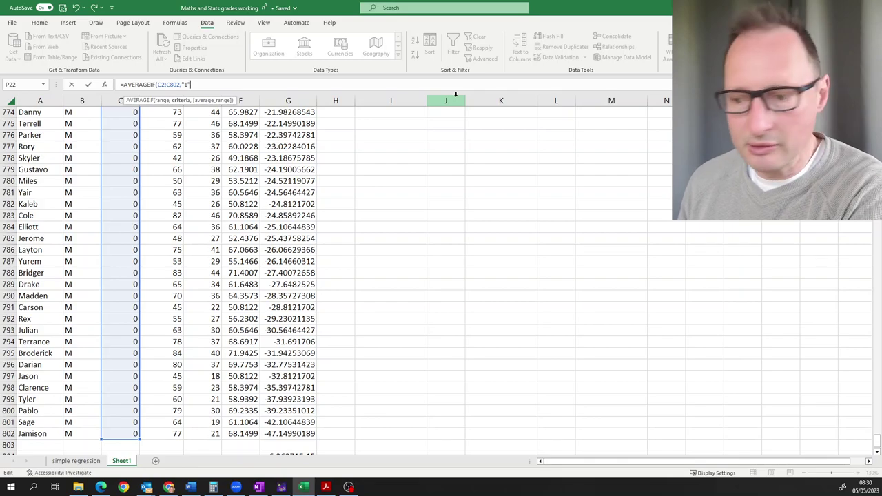
pyautogui.write(',')
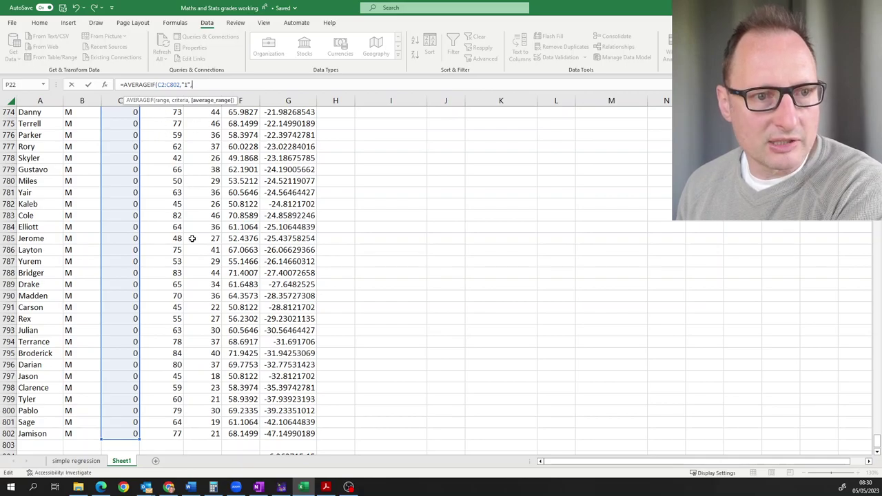
# Complete the females' Adv.Maths formula with average range D2:D802, giving =AVERAGEIF(C2:C802,"1",D2:D802).
pyautogui.scroll(20, 193, 234)
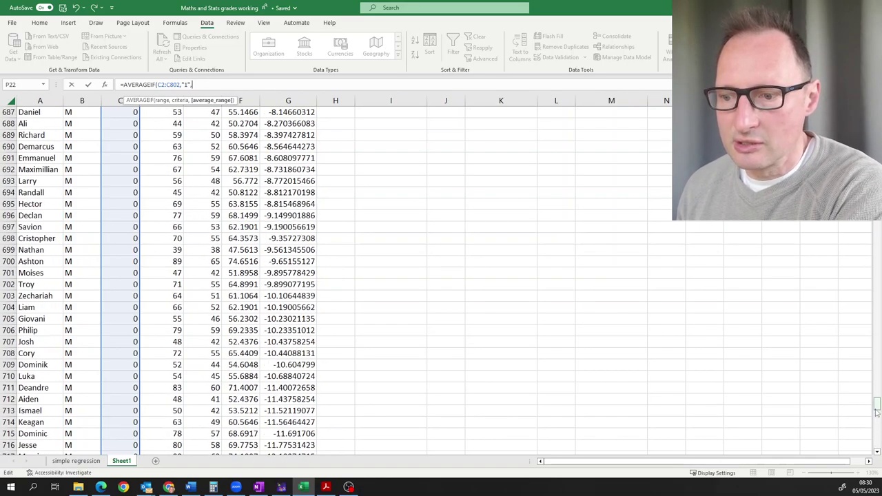
pyautogui.moveTo(877, 410); pyautogui.dragTo(877, 110)
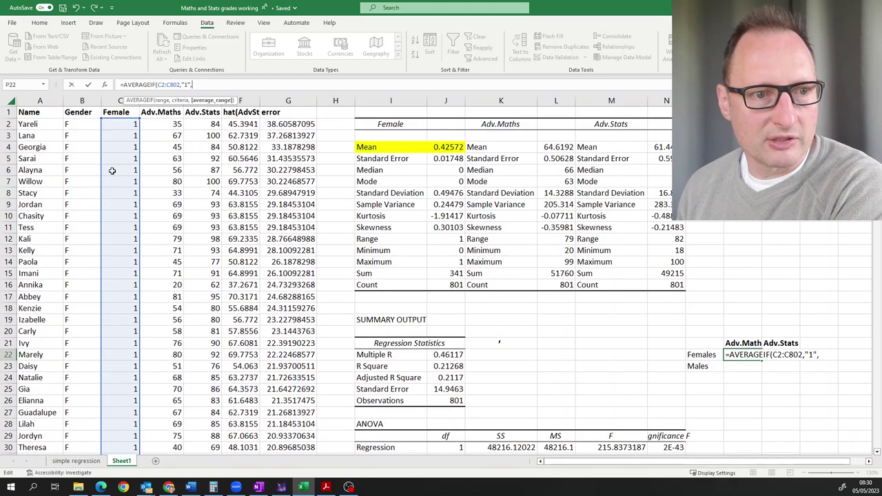
pyautogui.click(176, 124)
pyautogui.moveTo(176, 123); pyautogui.dragTo(160, 437)
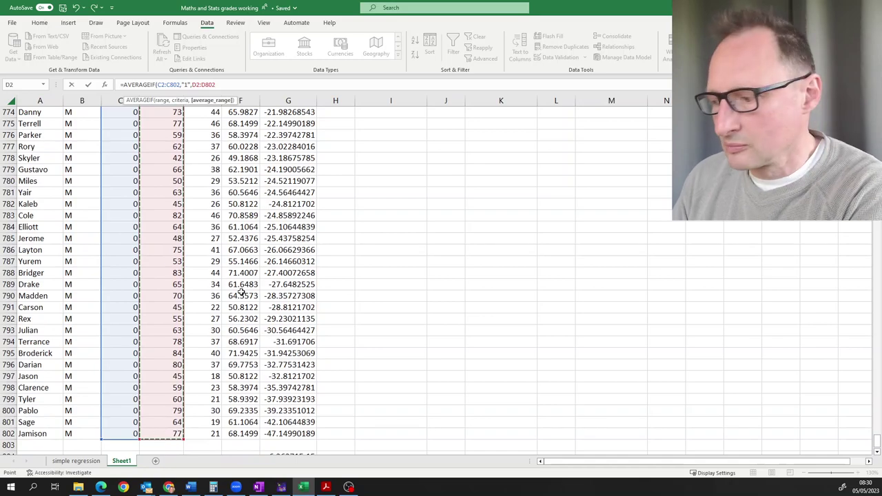
pyautogui.write(')')
pyautogui.press('Return')
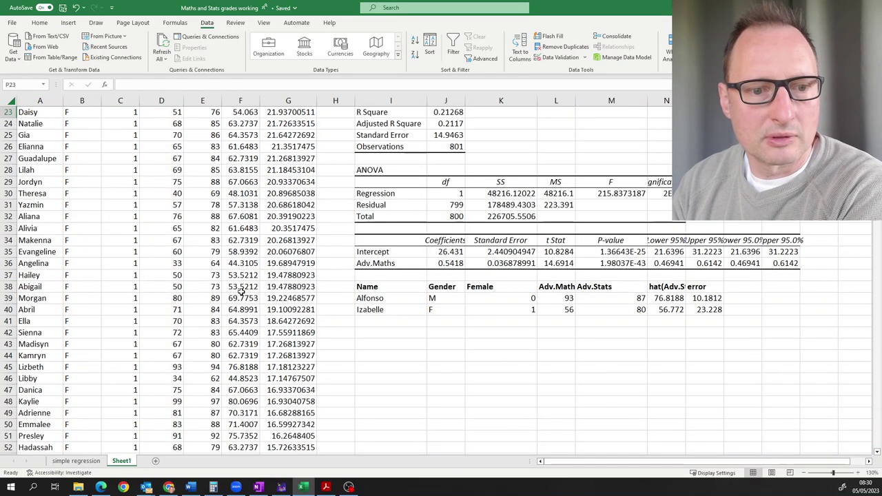
pyautogui.scroll(5, 620, 207)
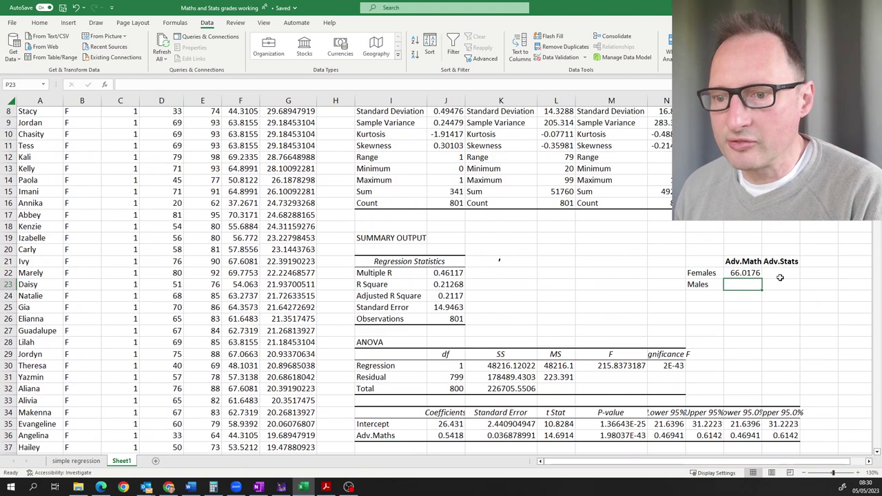
# Copy the text of the females' Adv.Maths formula from P22 into P23 with its cell references unchanged.
pyautogui.click(751, 276)
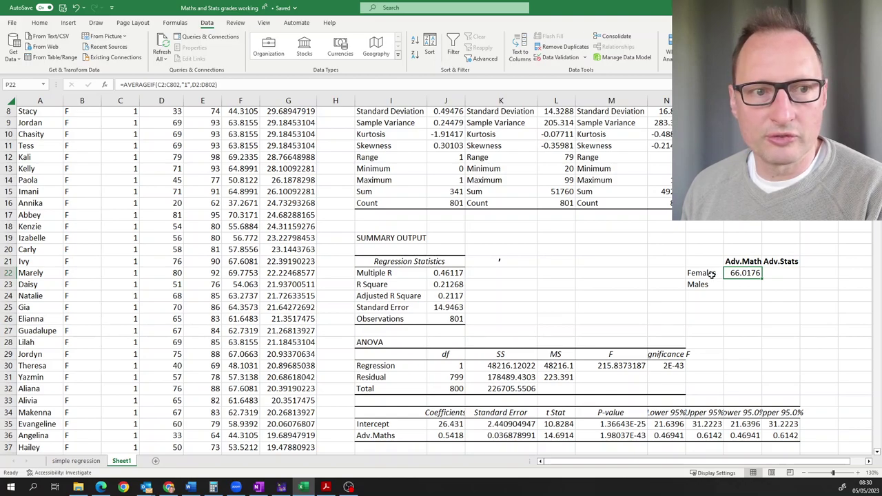
pyautogui.press('Return')
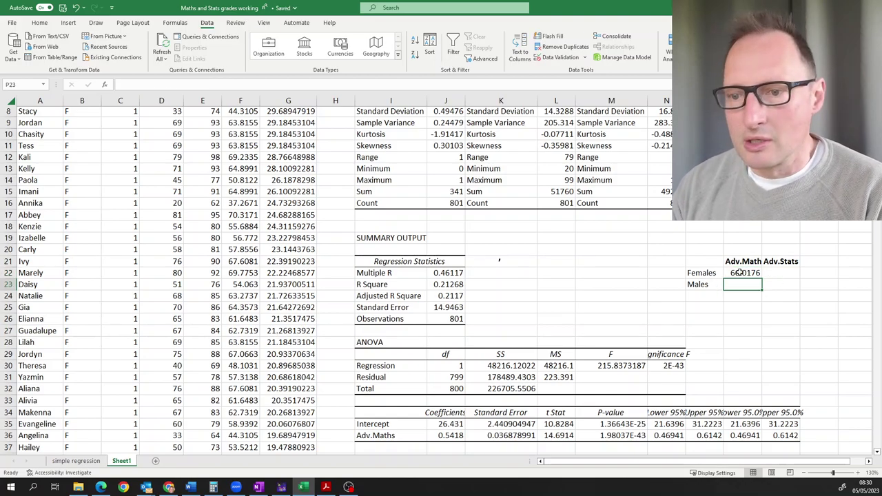
pyautogui.click(752, 273)
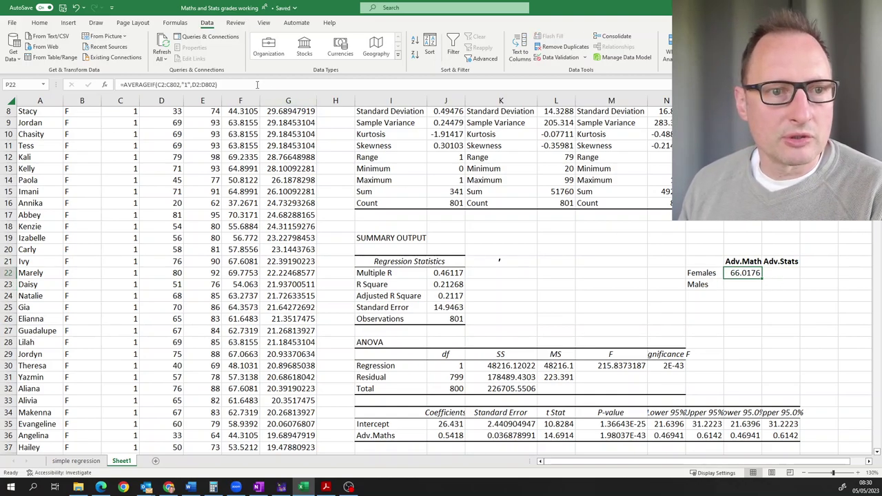
pyautogui.moveTo(255, 84); pyautogui.dragTo(42, 79)
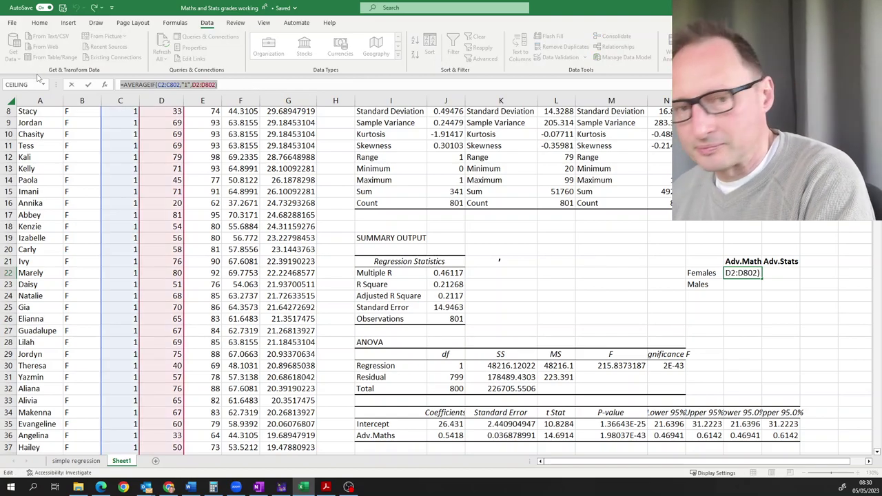
pyautogui.press('Escape')
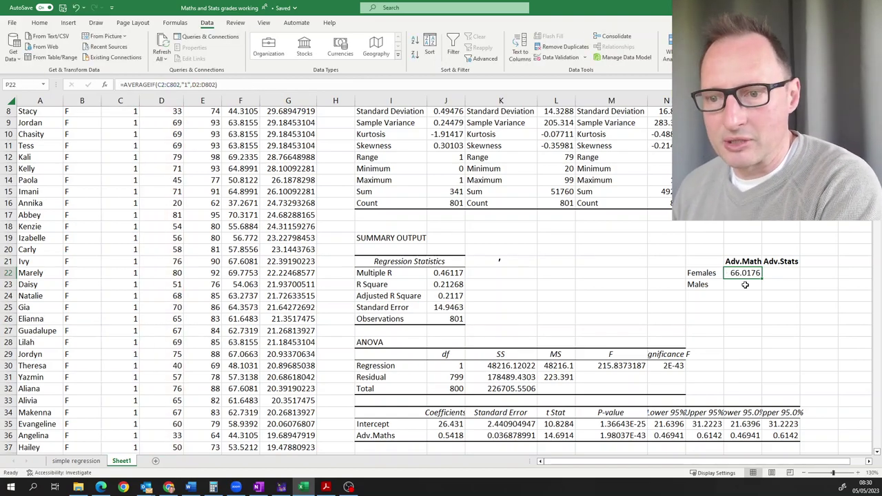
pyautogui.click(743, 284)
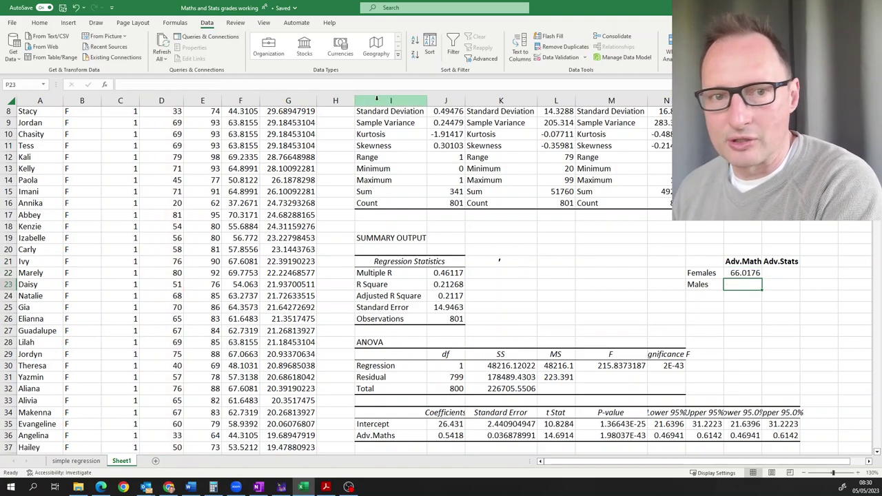
pyautogui.click(301, 85)
pyautogui.hotkey('ctrl', 'v')
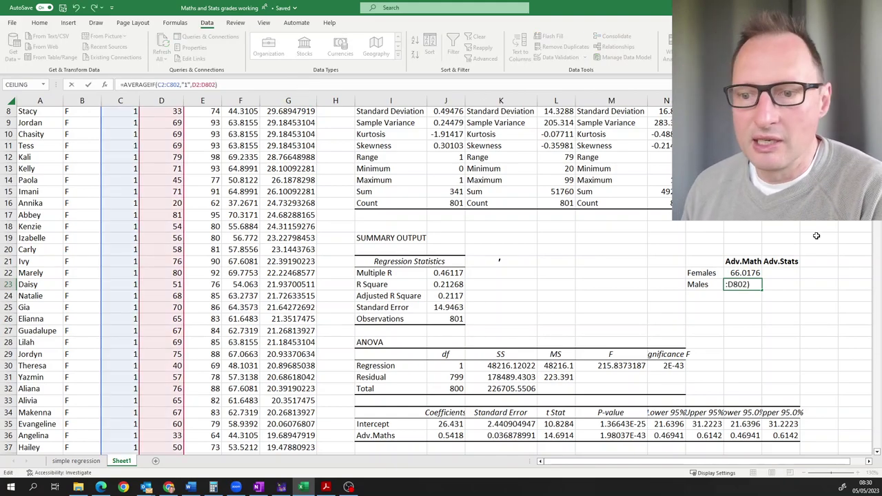
pyautogui.press('Return')
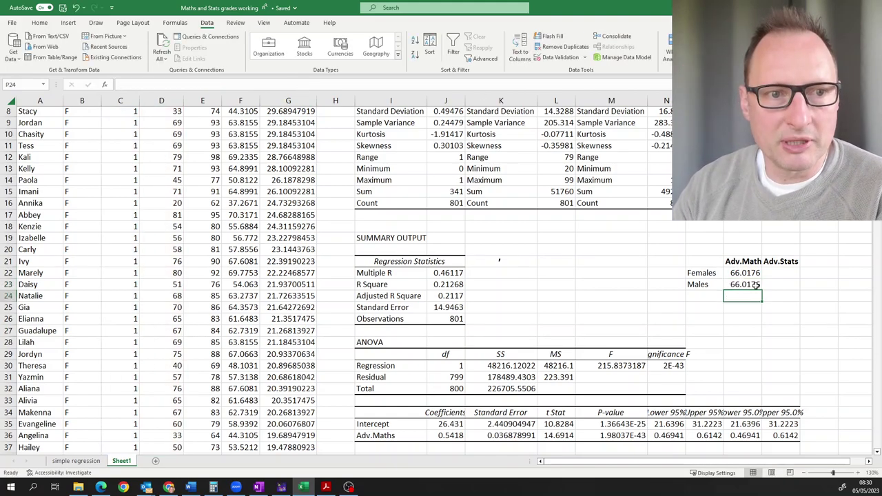
# Change the criterion in the males' Adv.Maths formula in P23 to "0".
pyautogui.click(751, 283)
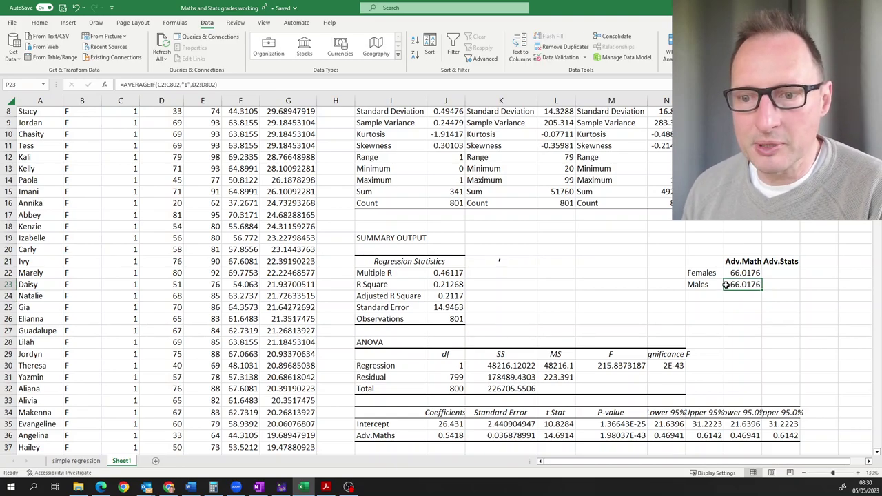
pyautogui.click(186, 85)
pyautogui.write('1')
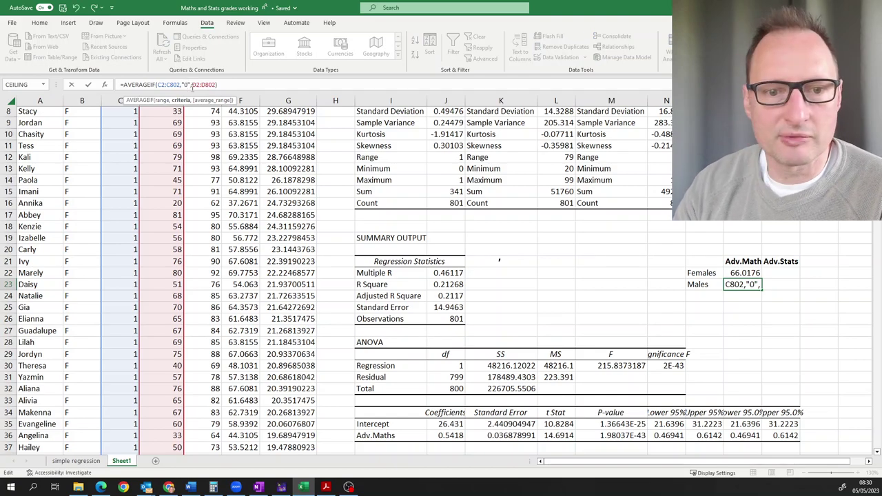
pyautogui.press('Return')
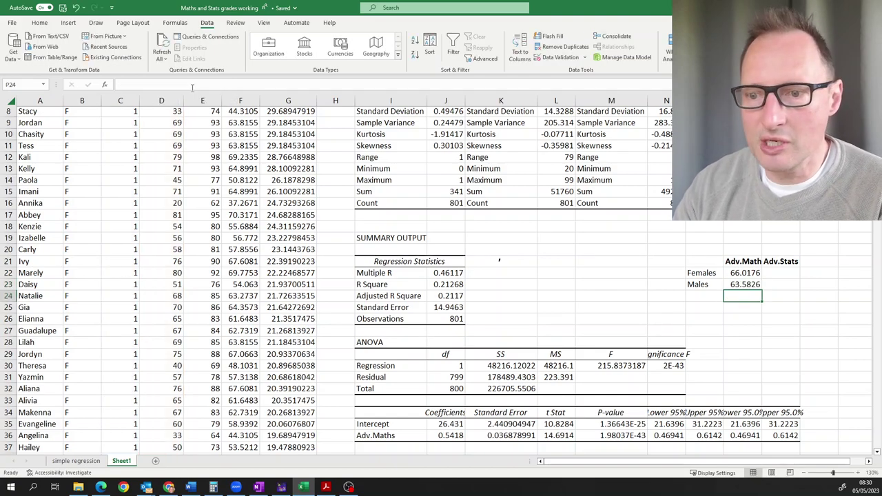
# Compare the females' and males' Adv.Maths averages in the small table.
pyautogui.click(747, 286)
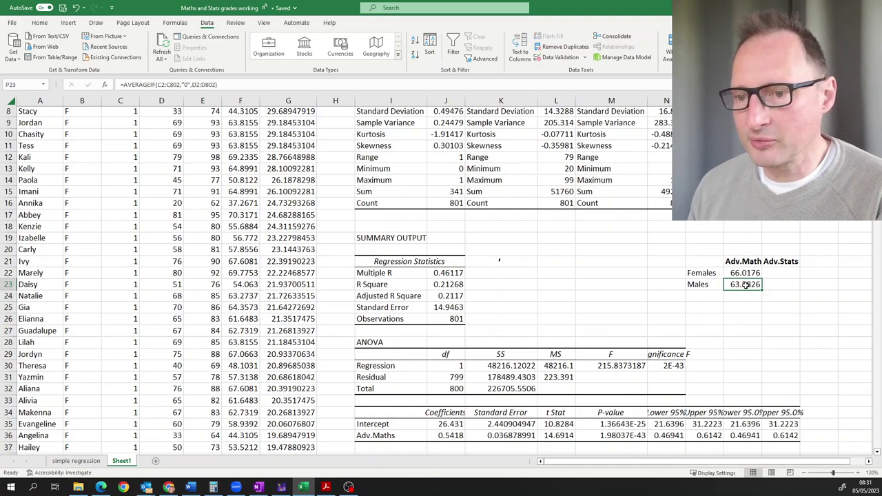
pyautogui.click(743, 263)
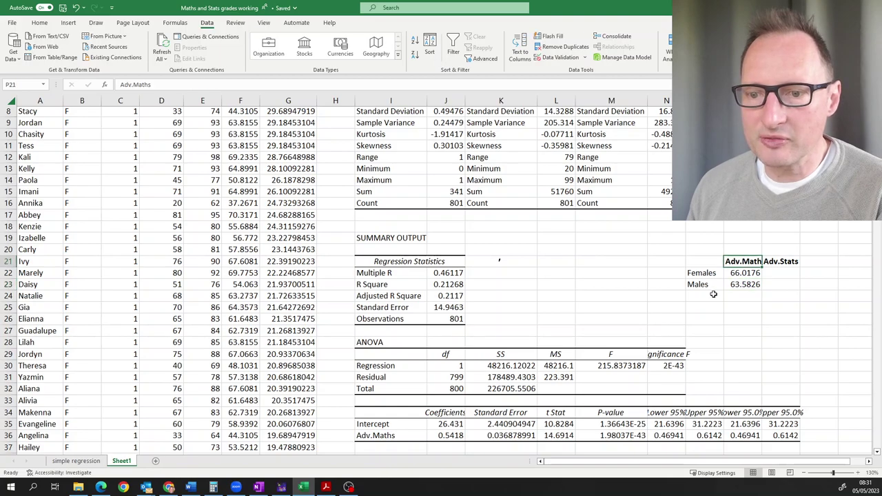
pyautogui.click(707, 273)
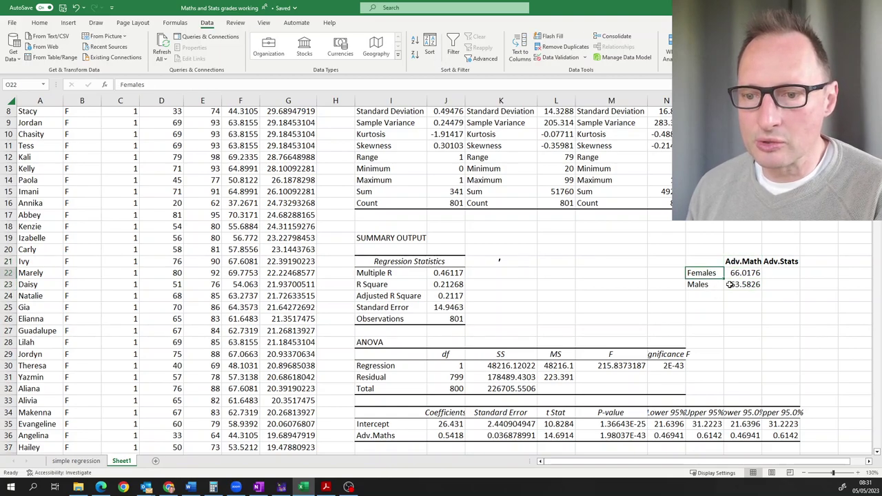
pyautogui.click(739, 288)
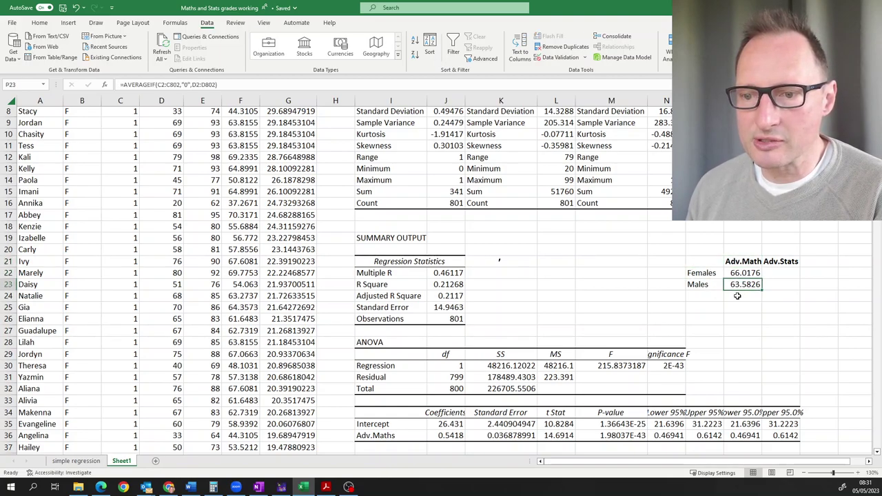
# Copy the text of the females' Adv.Maths formula from P22 into Q22 with its cell references unchanged.
pyautogui.click(744, 274)
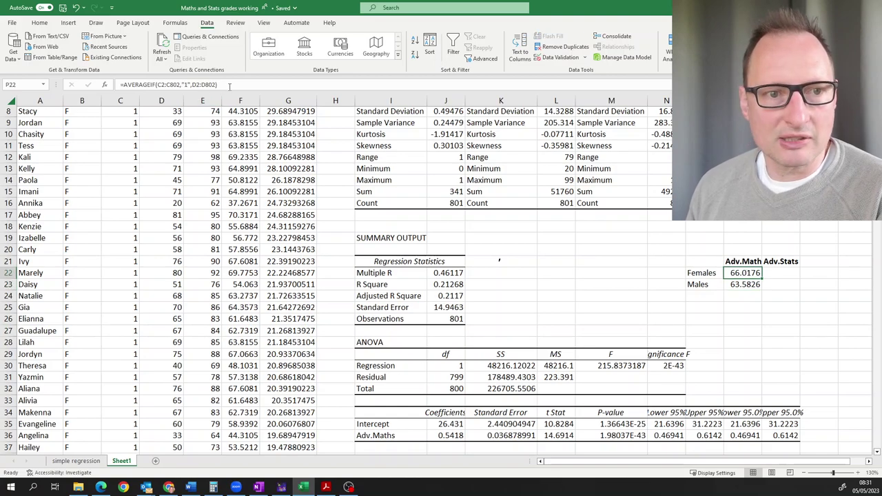
pyautogui.moveTo(230, 85); pyautogui.dragTo(64, 76)
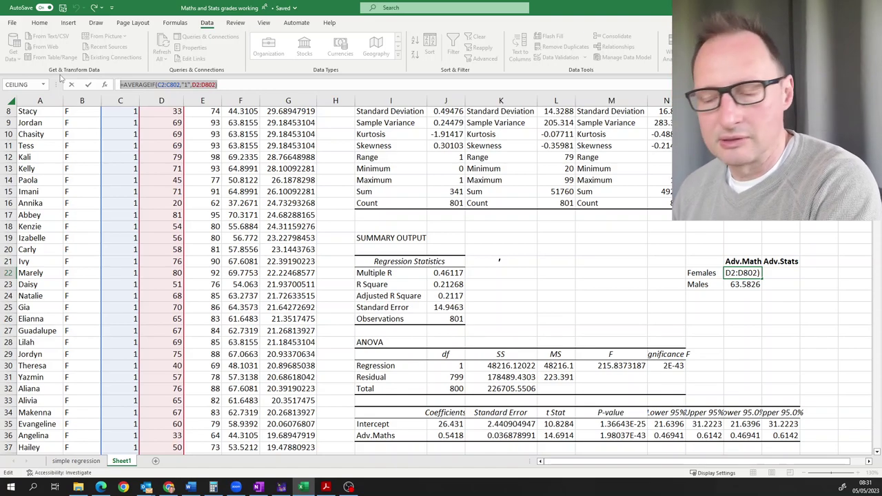
pyautogui.press('Escape')
pyautogui.click(779, 273)
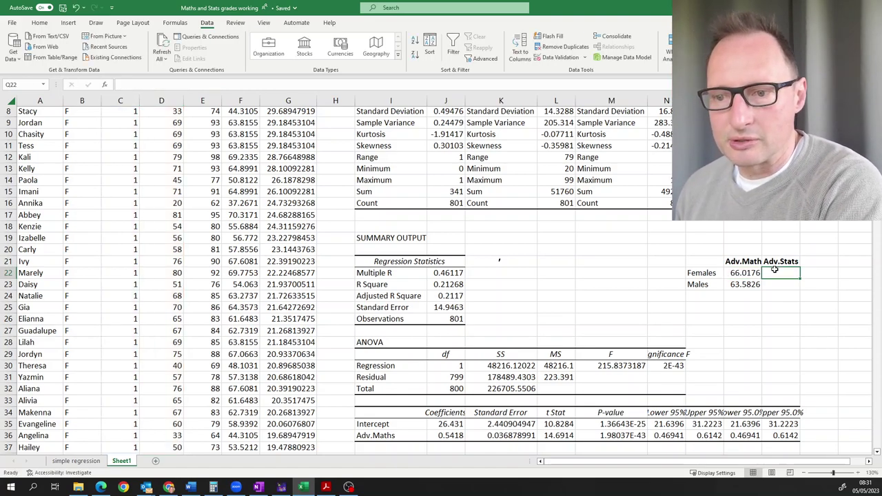
pyautogui.click(242, 83)
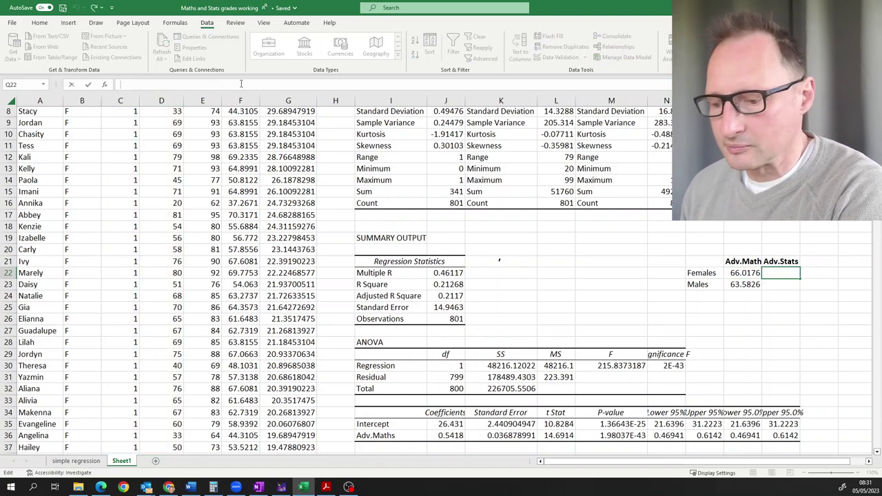
pyautogui.hotkey('ctrl', 'v')
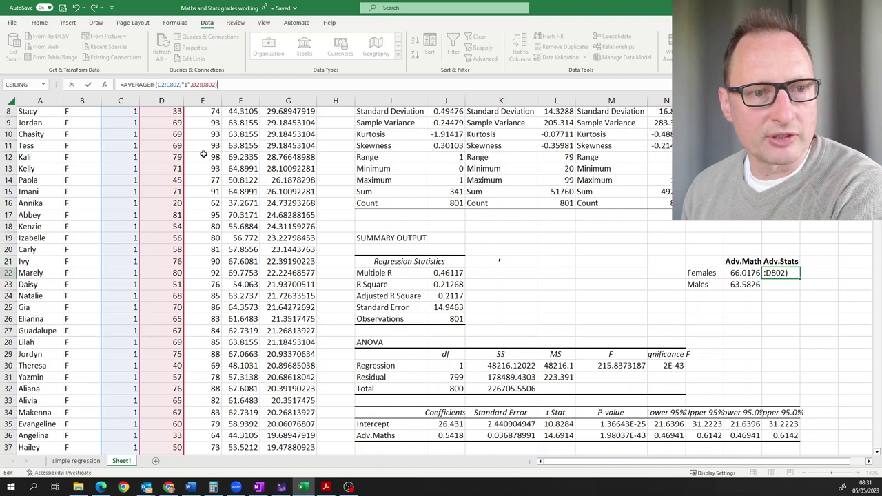
# Change the average range in the females' Adv.Stats formula in Q22 to E2:E802.
pyautogui.scroll(3, 203, 154)
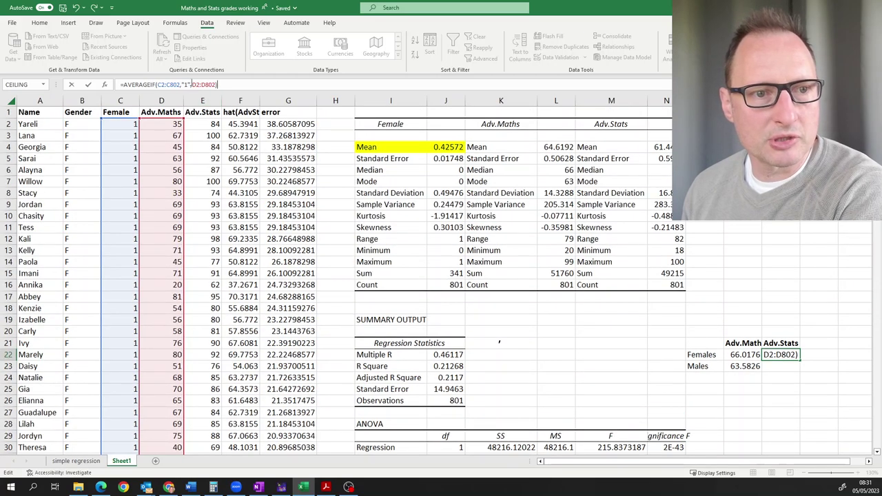
pyautogui.click(194, 84)
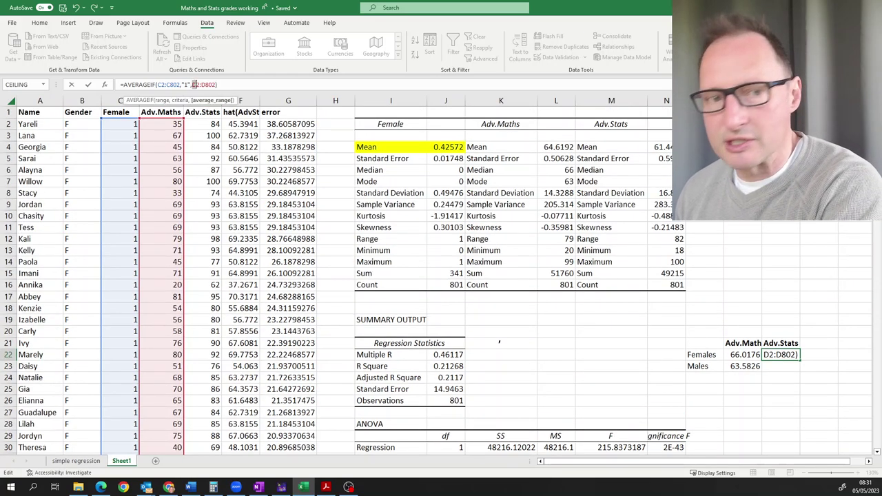
pyautogui.write('E')
pyautogui.click(203, 84)
pyautogui.write('E')
pyautogui.press('Delete')
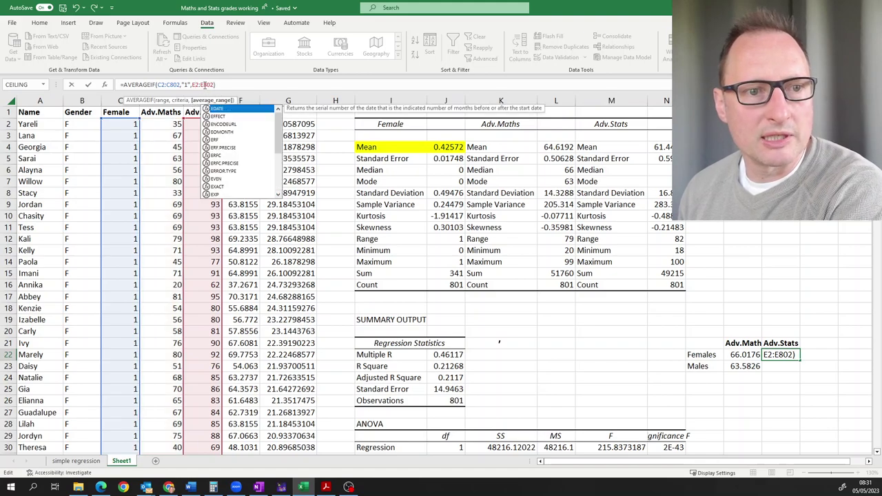
pyautogui.press('Return')
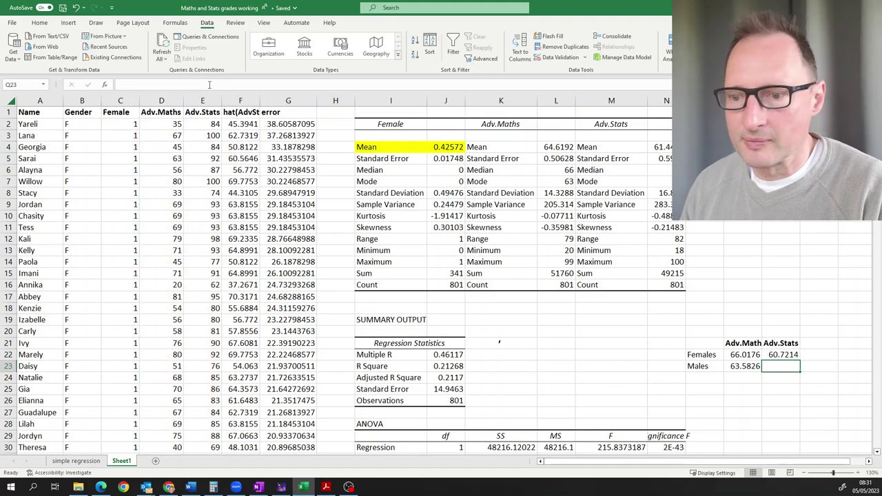
# Copy the text of the females' Adv.Stats formula from Q22 into Q23 with its cell references unchanged.
pyautogui.click(782, 355)
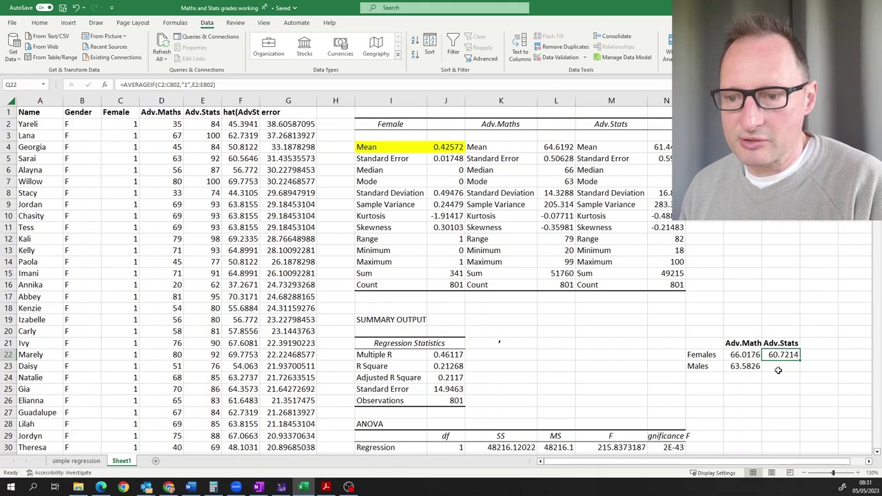
pyautogui.tripleClick(241, 83)
pyautogui.hotkey('ctrl', 'c')
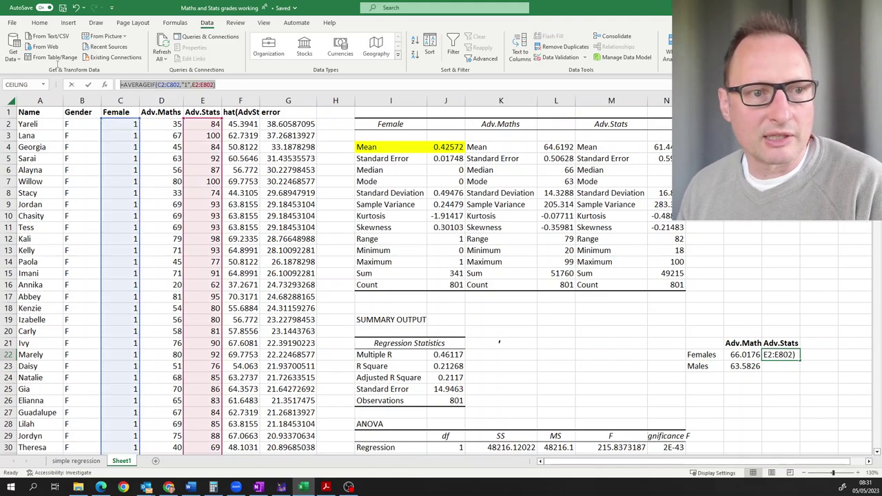
pyautogui.press('Escape')
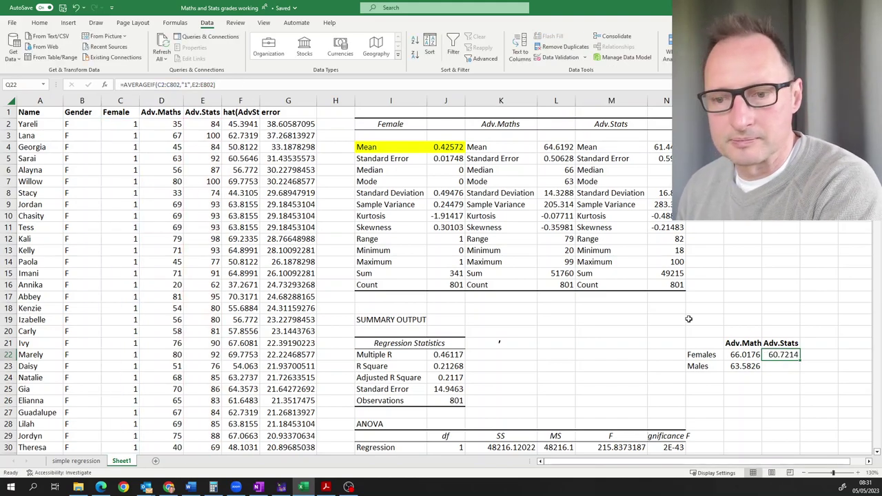
pyautogui.click(785, 366)
pyautogui.click(255, 83)
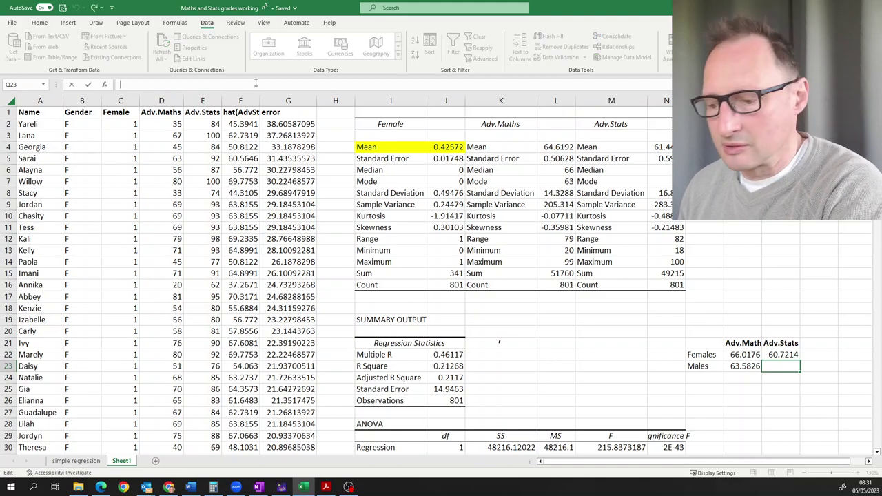
pyautogui.hotkey('ctrl', 'v')
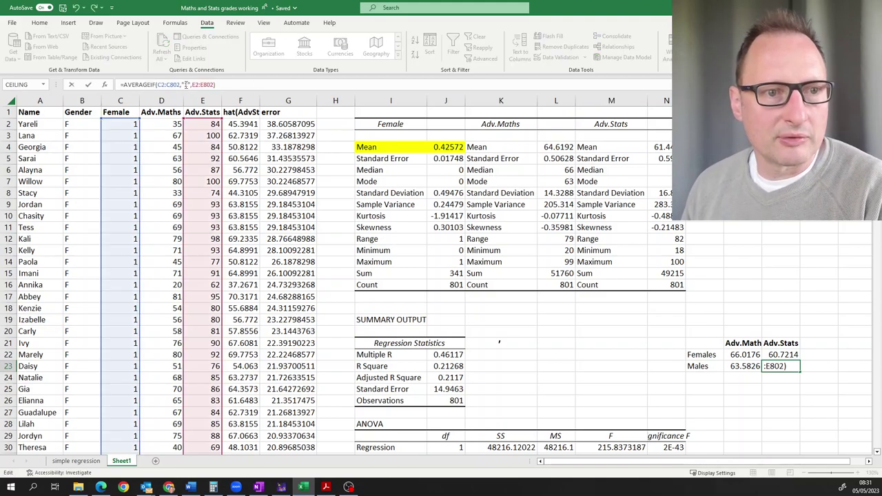
# Change the criterion in the males' Adv.Stats formula in Q23 to "0".
pyautogui.click(186, 84)
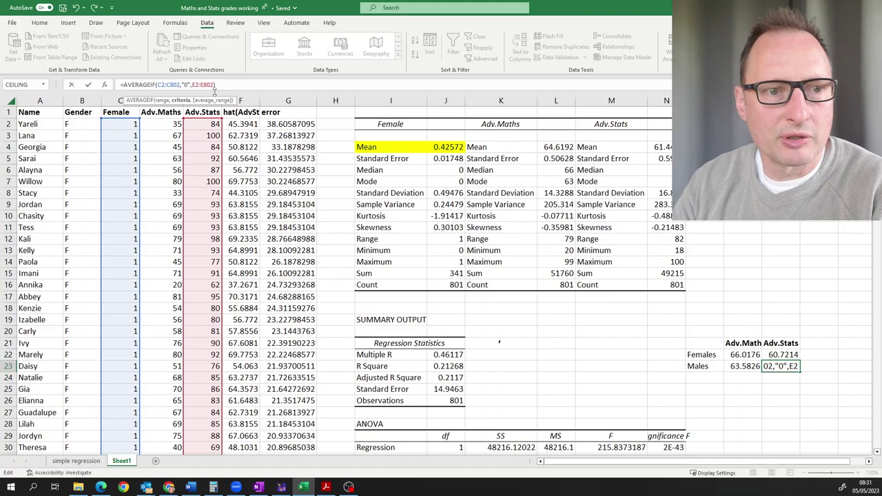
pyautogui.write('0')
pyautogui.press('Return')
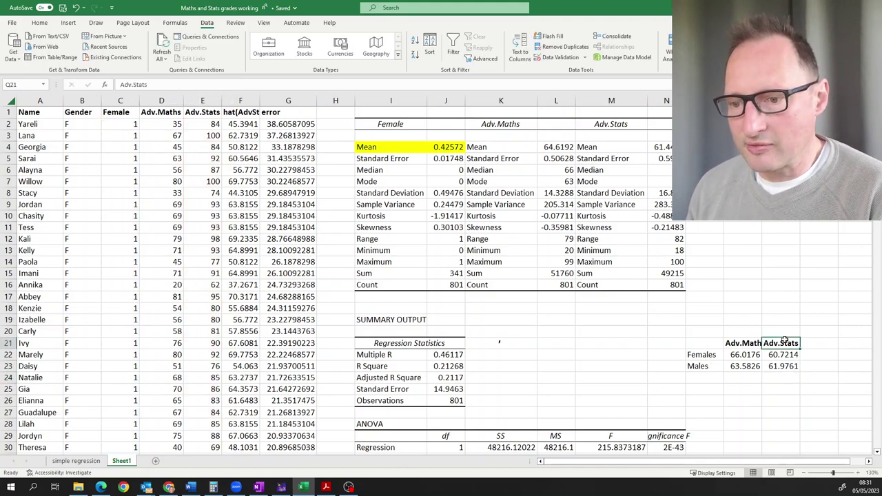
# Compare the males' and females' Adv.Stats averages in Q22 and Q23.
pyautogui.click(773, 369)
pyautogui.click(700, 367)
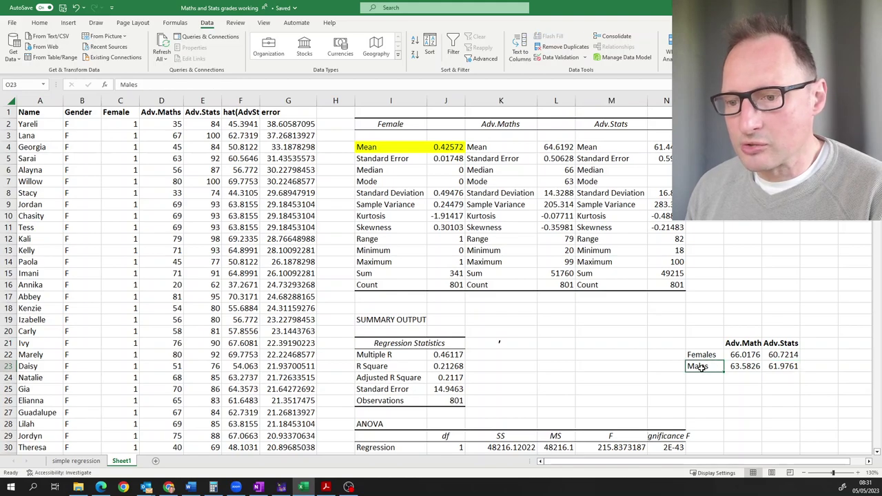
pyautogui.click(788, 369)
pyautogui.click(791, 356)
pyautogui.click(786, 368)
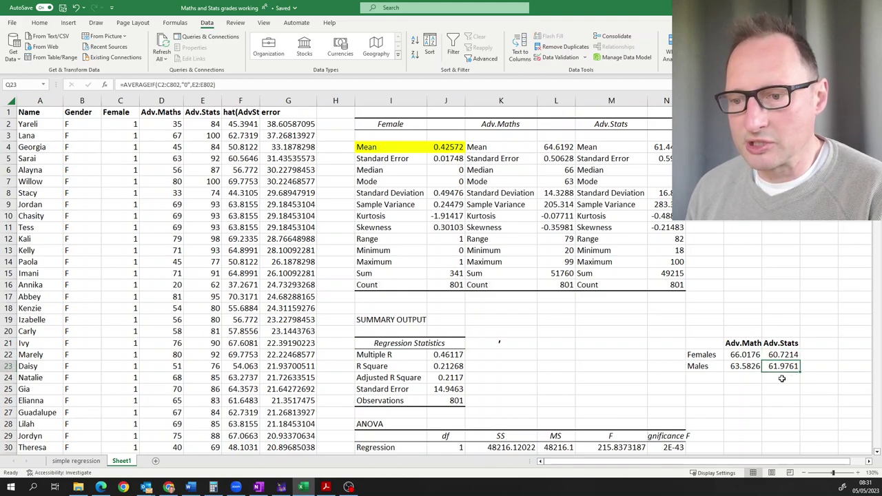
pyautogui.click(781, 357)
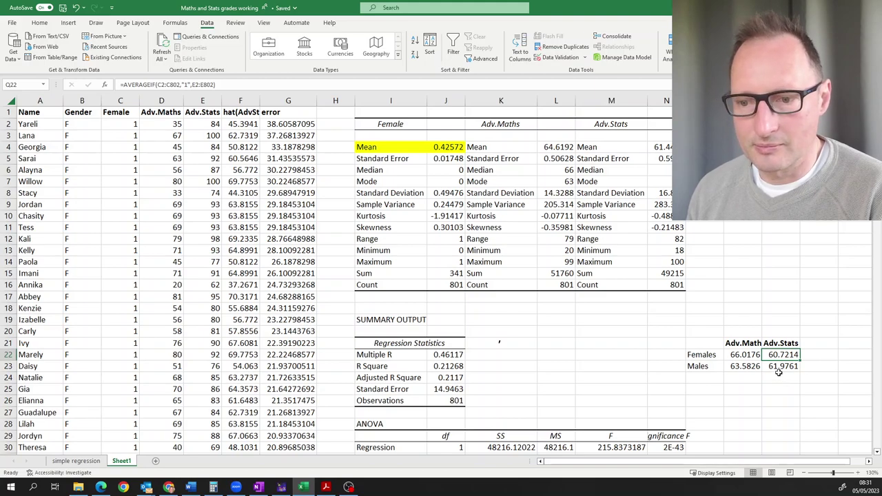
# Switch to the OneNote question sheet and mark in red the variables of model (e) and sub-questions (i) to (v) of parts (e) and (c).
pyautogui.click(259, 487)
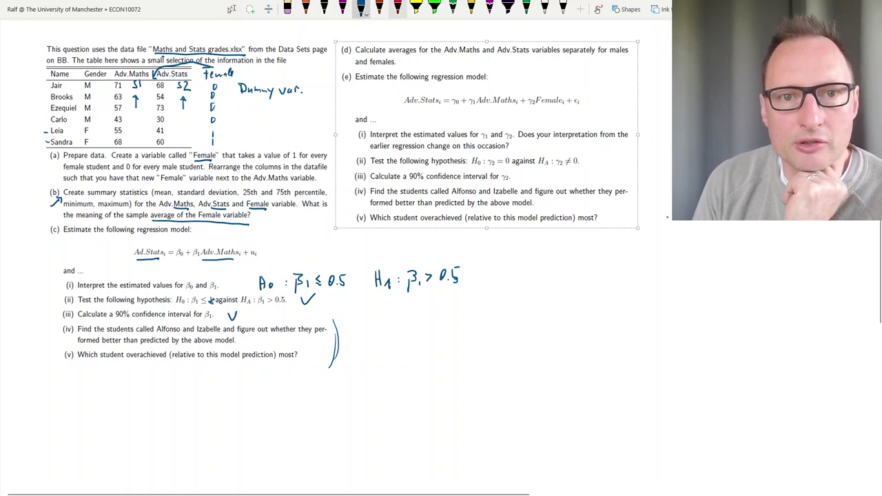
pyautogui.moveTo(406, 104); pyautogui.dragTo(429, 104)
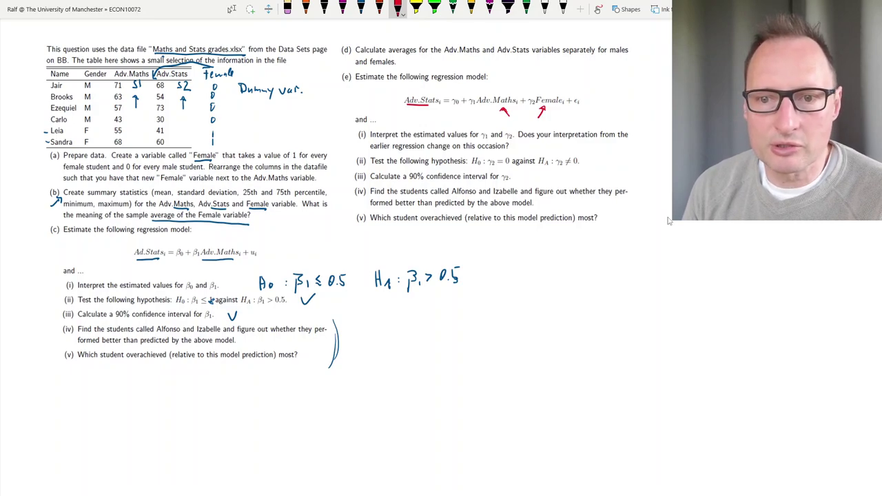
pyautogui.moveTo(637, 131); pyautogui.dragTo(637, 222)
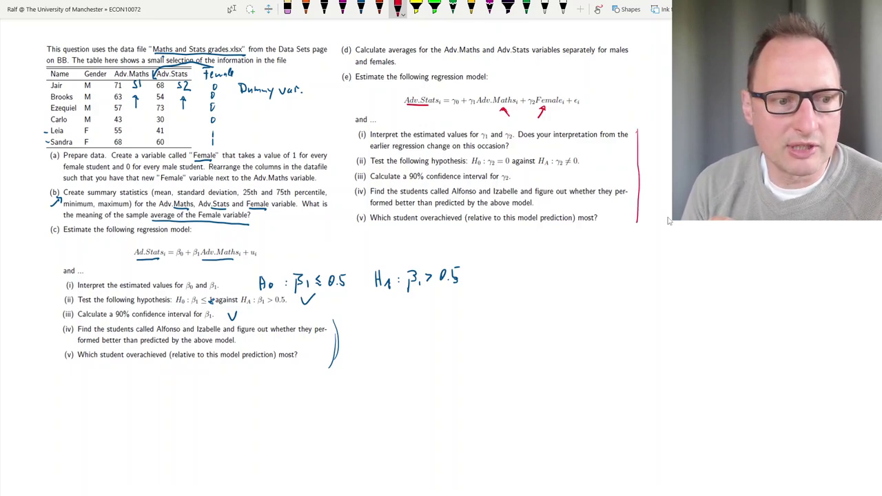
pyautogui.moveTo(60, 276); pyautogui.dragTo(62, 360)
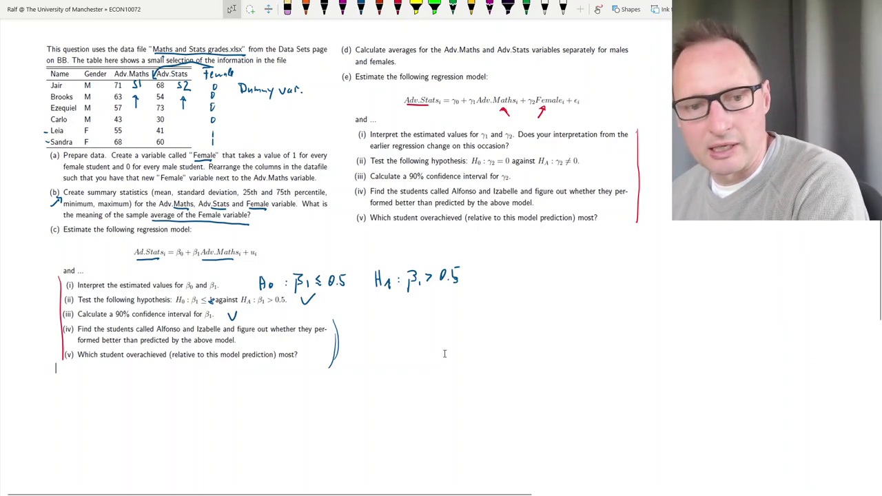
# Switch back to Excel, select empty cell I45 below the existing results and open the Regression analysis tool.
pyautogui.hotkey('alt', 'Tab')
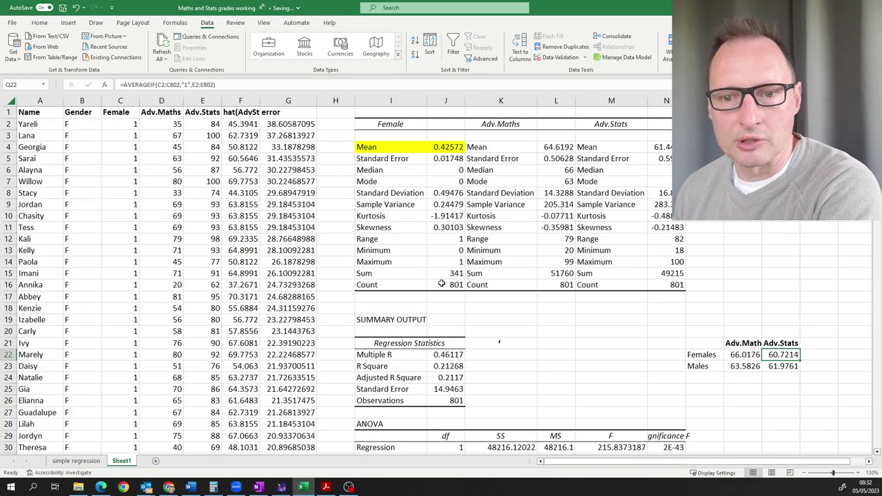
pyautogui.click(448, 283)
pyautogui.click(440, 308)
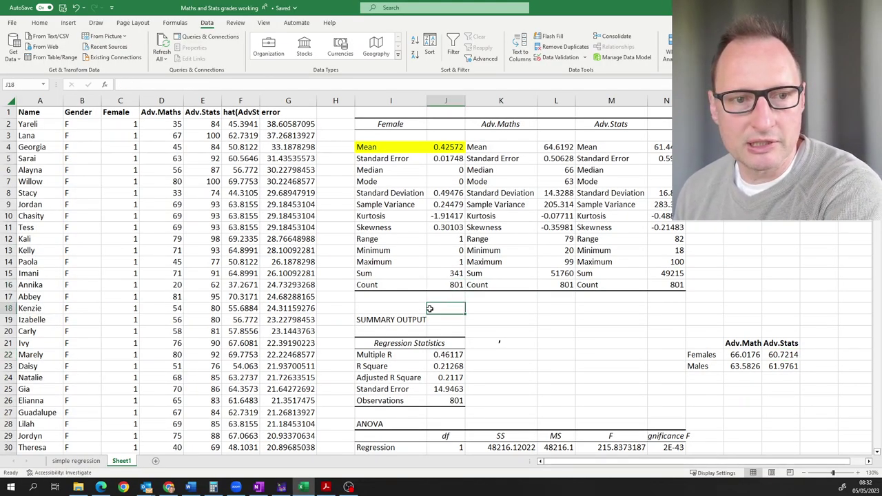
pyautogui.scroll(-8, 395, 306)
pyautogui.scroll(-1, 395, 306)
pyautogui.click(382, 313)
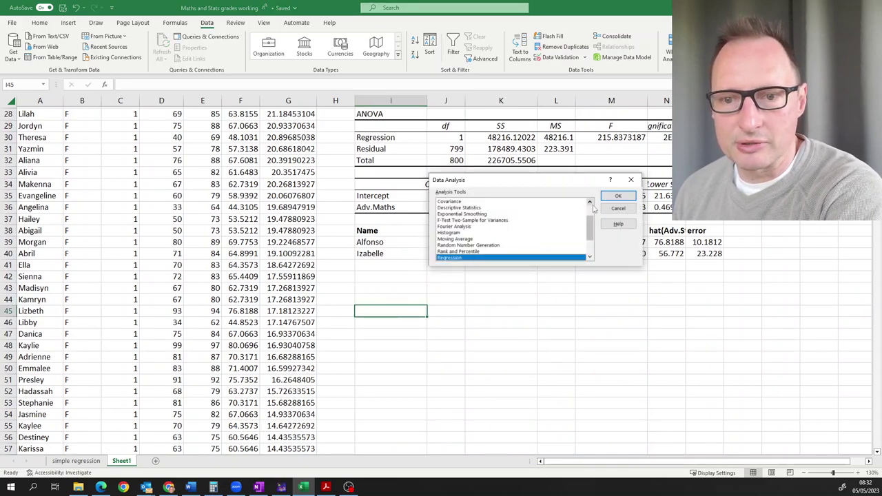
pyautogui.click(618, 196)
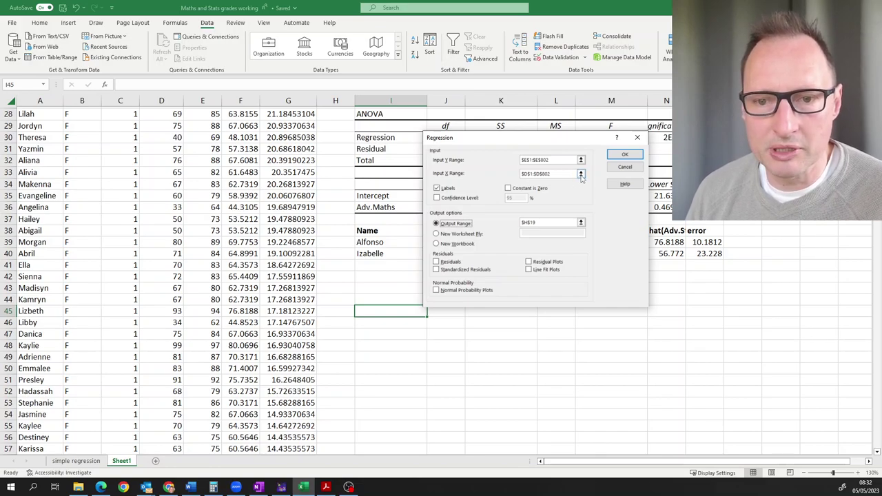
# Set the regression's X input range to the Female and Adv.Maths columns, $C$1:$D$802.
pyautogui.click(581, 174)
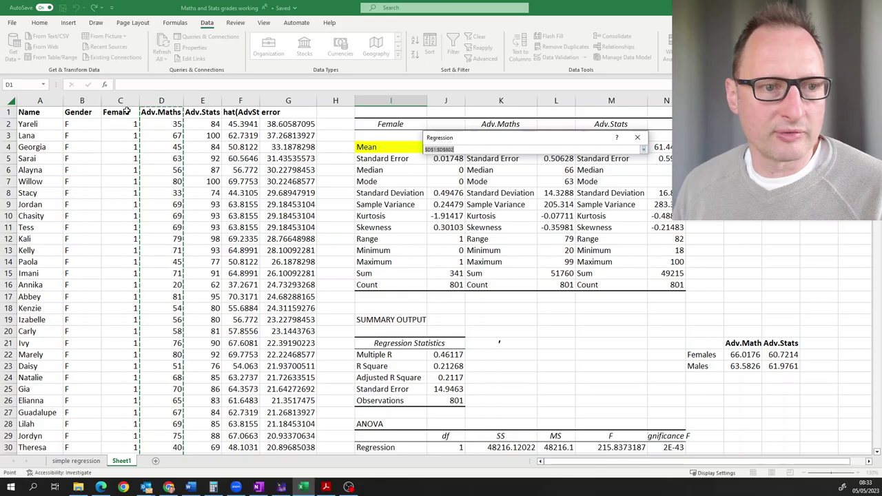
pyautogui.moveTo(126, 110); pyautogui.dragTo(171, 431)
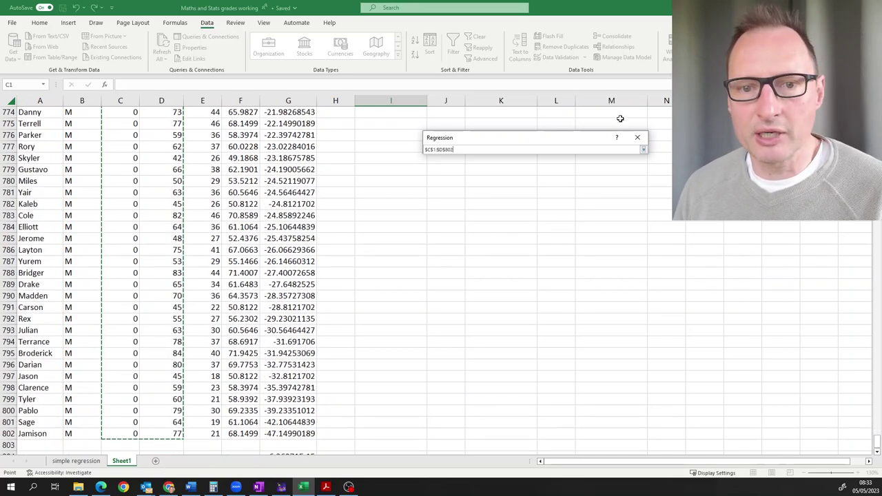
pyautogui.click(643, 149)
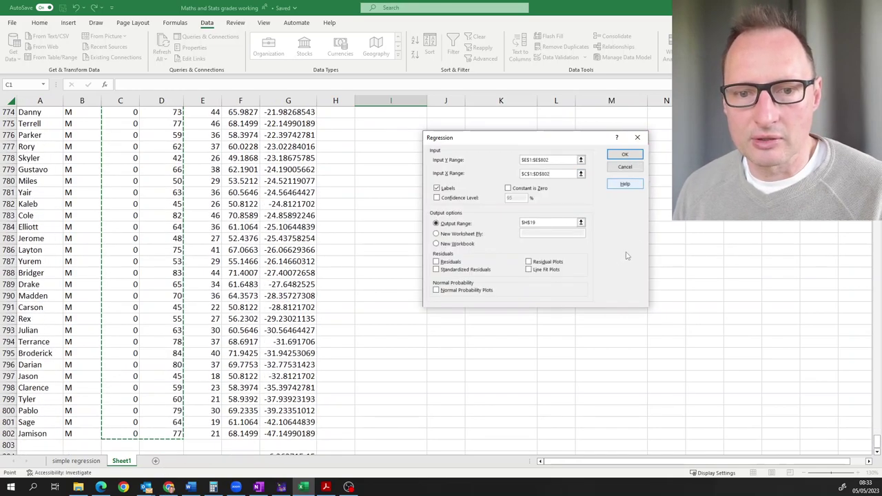
# Set the regression's output range to $I$45 and run the multiple regression.
pyautogui.click(580, 222)
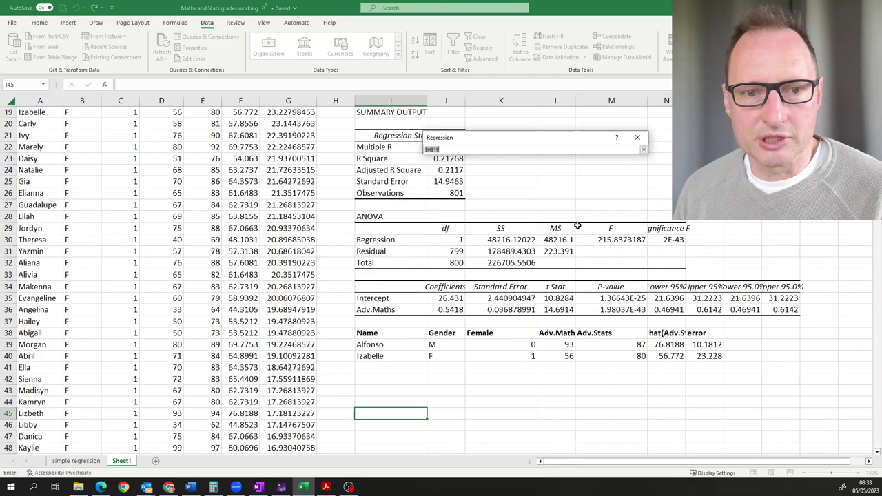
pyautogui.click(398, 414)
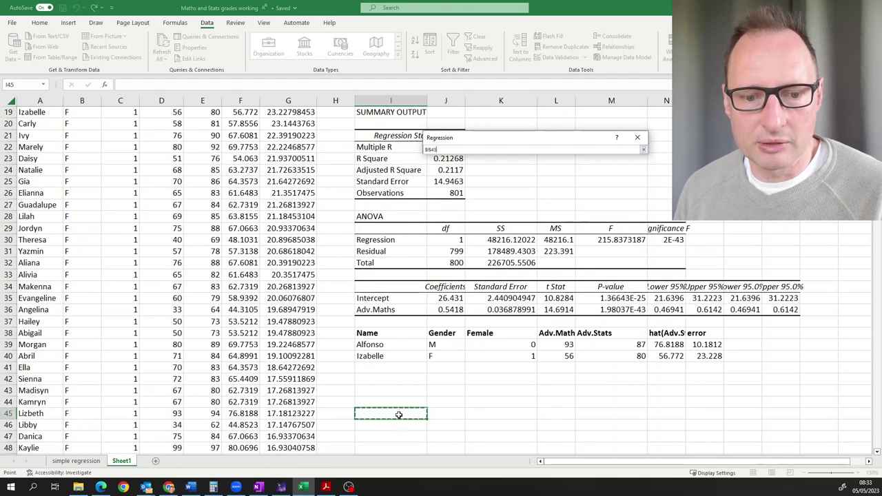
pyautogui.click(643, 149)
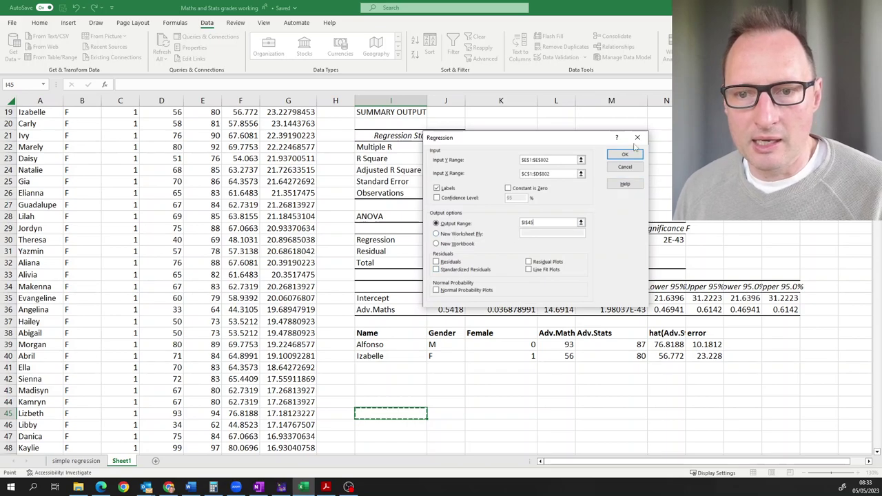
pyautogui.click(629, 156)
pyautogui.scroll(-7, 462, 300)
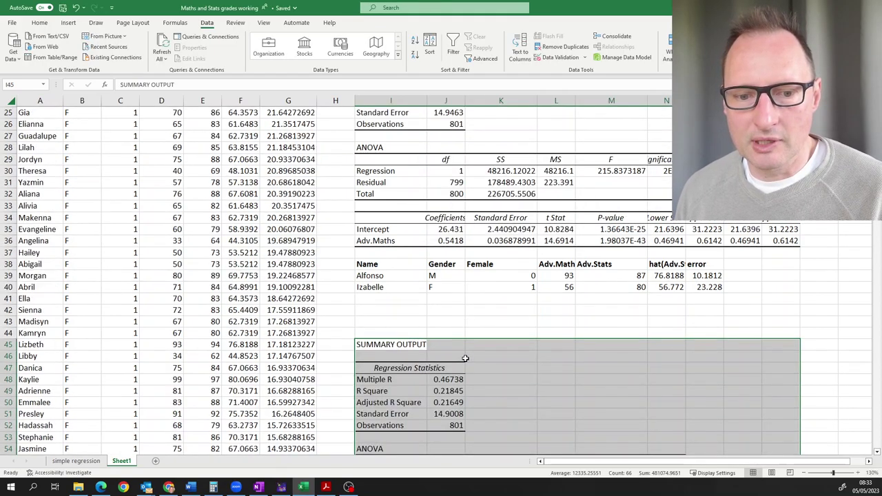
pyautogui.scroll(1, 466, 296)
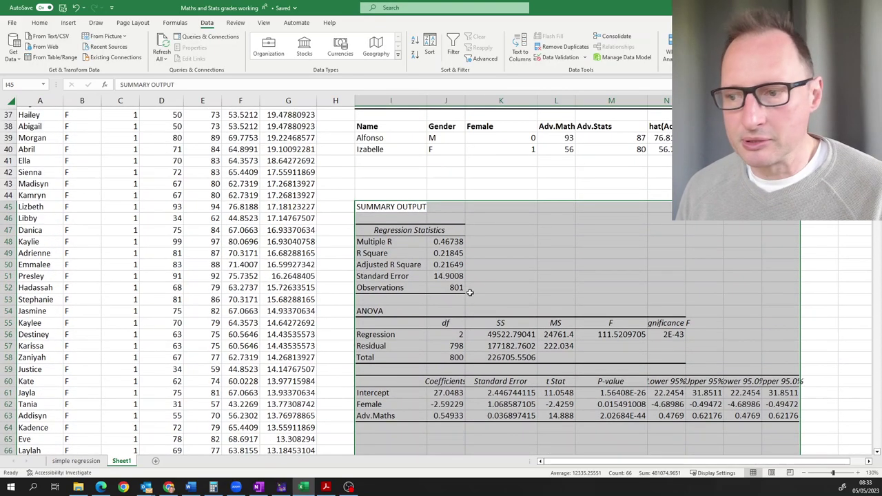
pyautogui.click(819, 160)
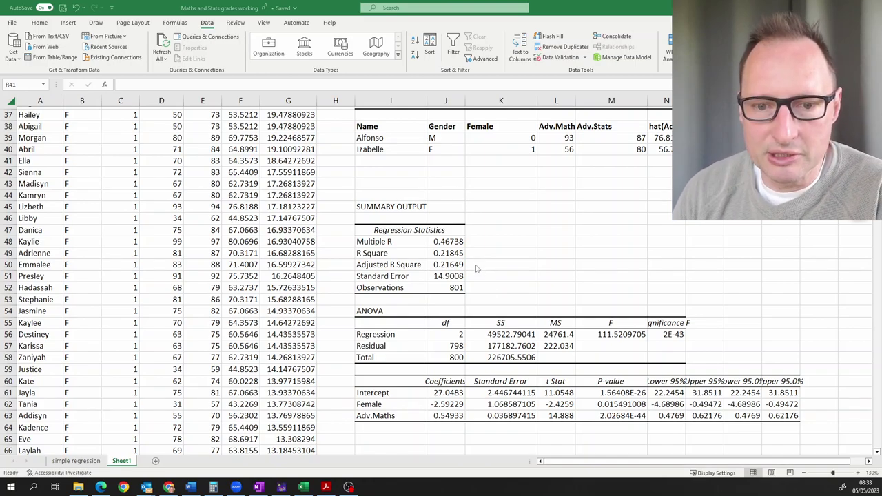
# Handwrite the start of the model equation, "Adv Stats = γ0 + γ1", beside the new regression statistics.
pyautogui.scroll(1, 503, 248)
pyautogui.scroll(-1, 527, 235)
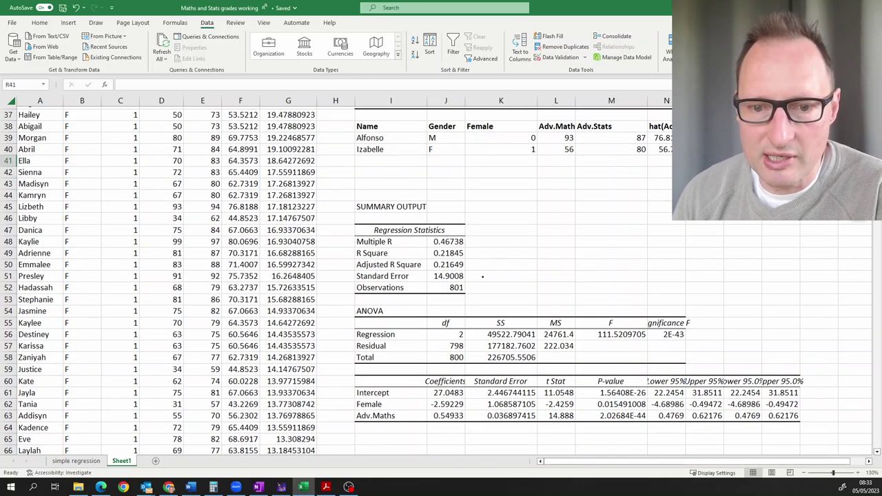
pyautogui.moveTo(482, 283); pyautogui.dragTo(537, 275)
pyautogui.moveTo(532, 280); pyautogui.dragTo(537, 279)
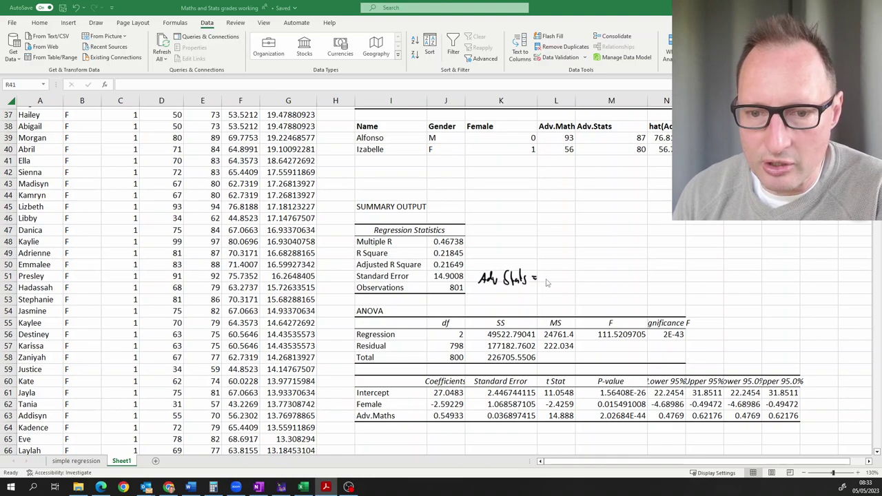
pyautogui.scroll(1, 545, 279)
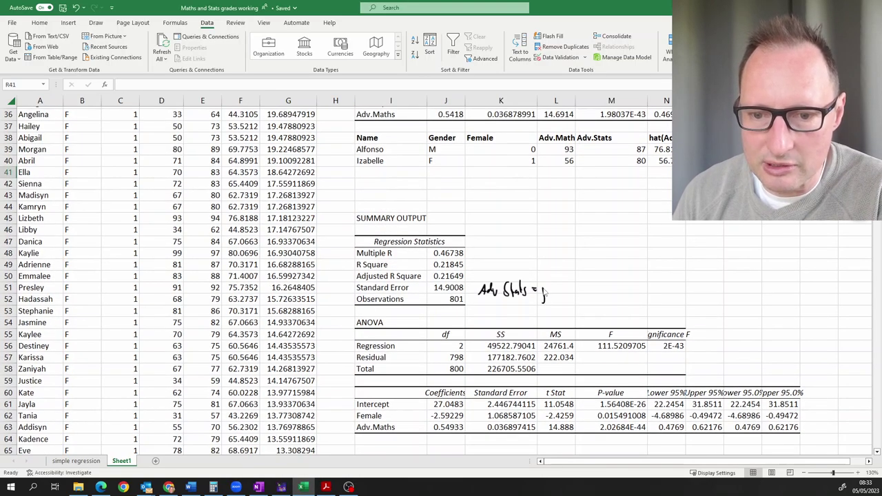
pyautogui.moveTo(543, 290)
pyautogui.mouseDown()
pyautogui.moveTo(548, 304)
pyautogui.moveTo(552, 294)
pyautogui.moveTo(569, 305)
pyautogui.mouseUp()
pyautogui.moveTo(577, 292); pyautogui.dragTo(576, 300)
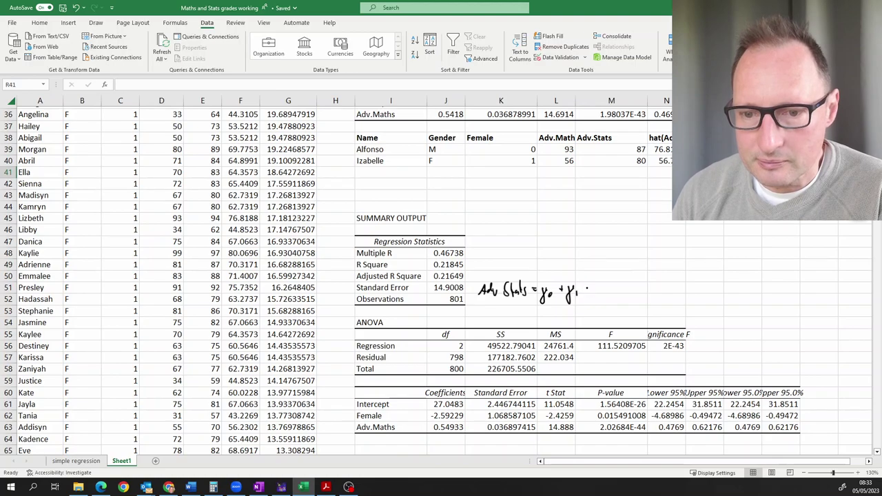
pyautogui.moveTo(586, 280)
pyautogui.mouseDown()
pyautogui.moveTo(590, 295)
pyautogui.moveTo(591, 287)
pyautogui.moveTo(633, 292)
pyautogui.mouseUp()
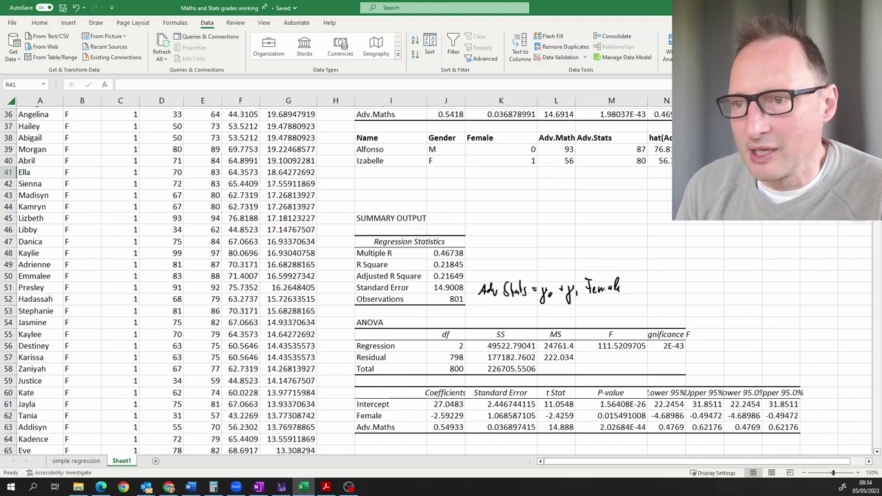
pyautogui.click(627, 289)
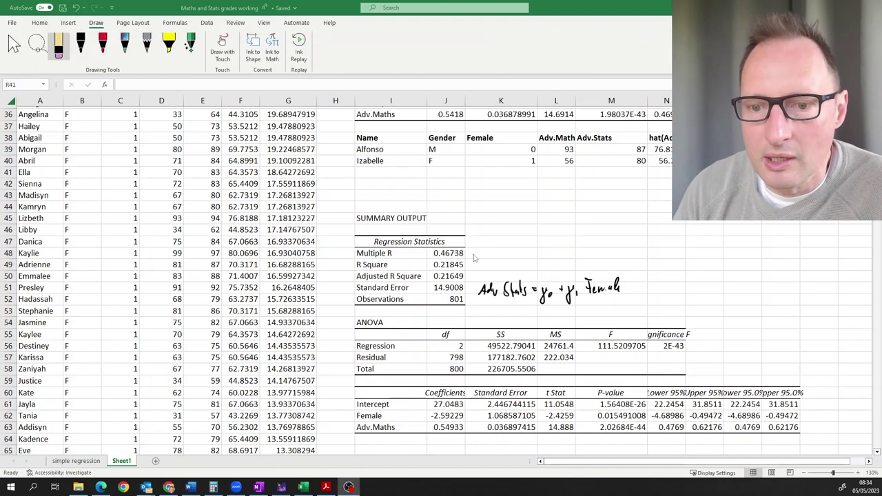
pyautogui.moveTo(618, 285)
pyautogui.mouseDown()
pyautogui.moveTo(609, 287)
pyautogui.moveTo(626, 283)
pyautogui.mouseUp()
pyautogui.click(59, 45)
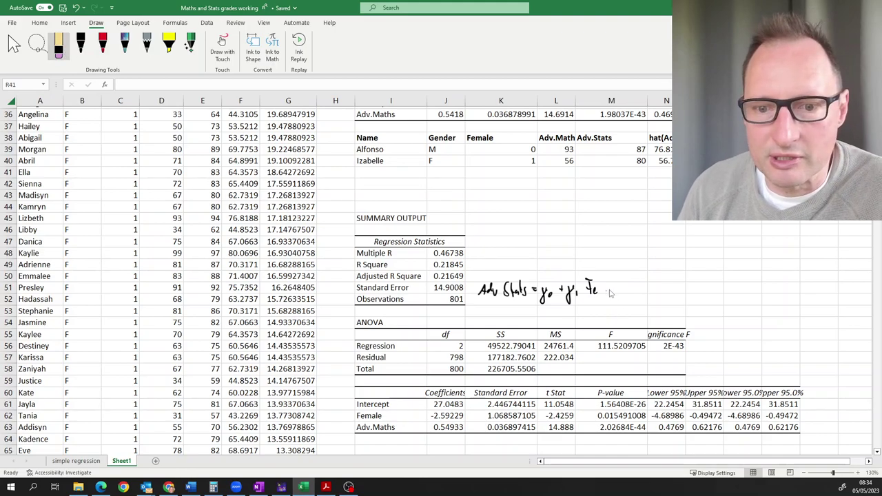
pyautogui.moveTo(599, 290); pyautogui.dragTo(595, 286)
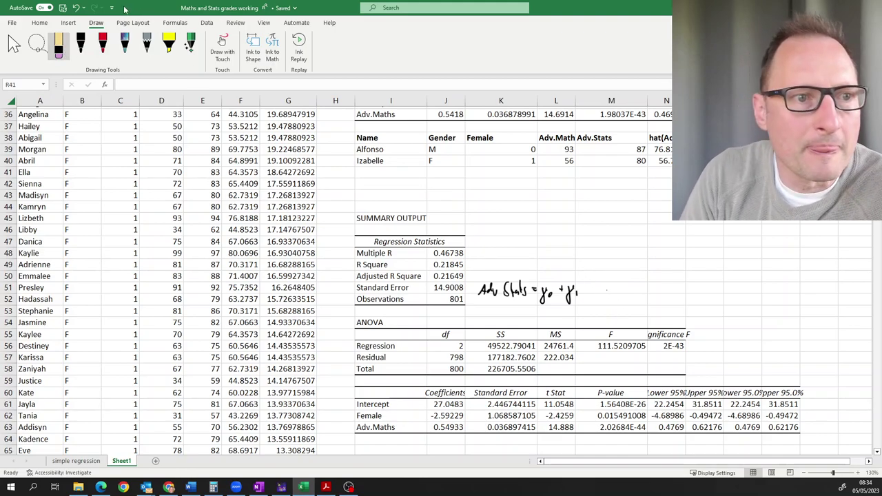
# Complete the handwritten equation in black ink with "Adv Maths + γ2 Female" and put hats over Adv Stats and the three γ coefficients.
pyautogui.click(81, 45)
pyautogui.moveTo(587, 296)
pyautogui.mouseDown()
pyautogui.moveTo(586, 283)
pyautogui.moveTo(610, 298)
pyautogui.moveTo(632, 288)
pyautogui.moveTo(667, 296)
pyautogui.moveTo(715, 289)
pyautogui.mouseUp()
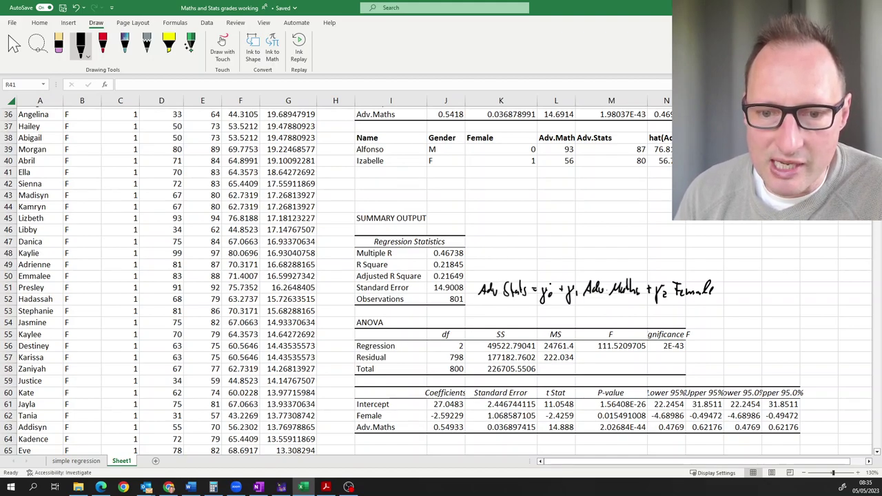
pyautogui.moveTo(542, 284); pyautogui.dragTo(575, 281)
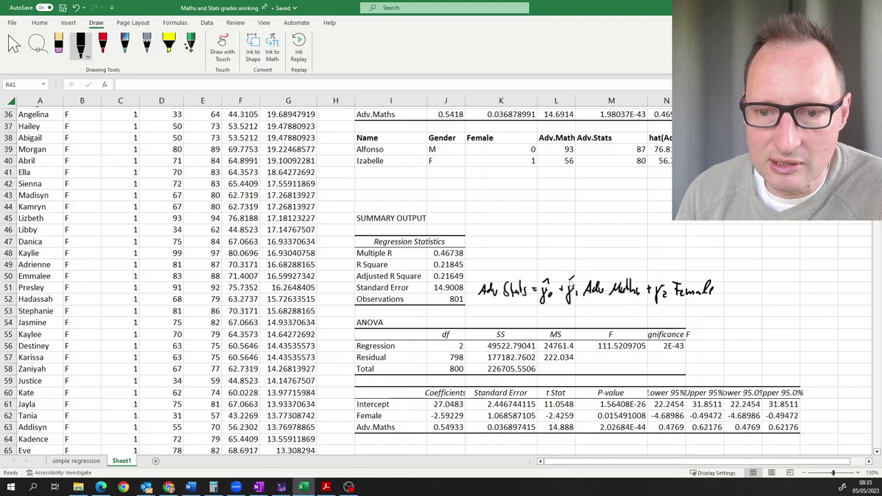
pyautogui.moveTo(656, 281); pyautogui.dragTo(665, 278)
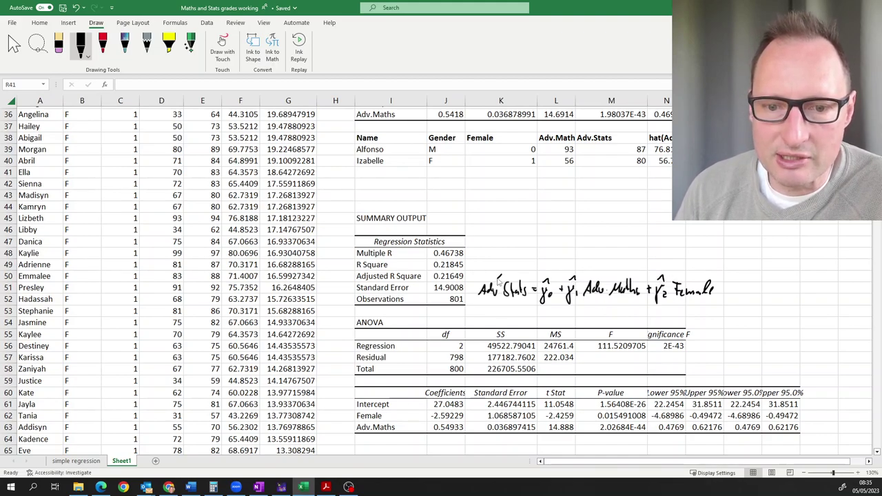
pyautogui.moveTo(498, 280); pyautogui.dragTo(509, 278)
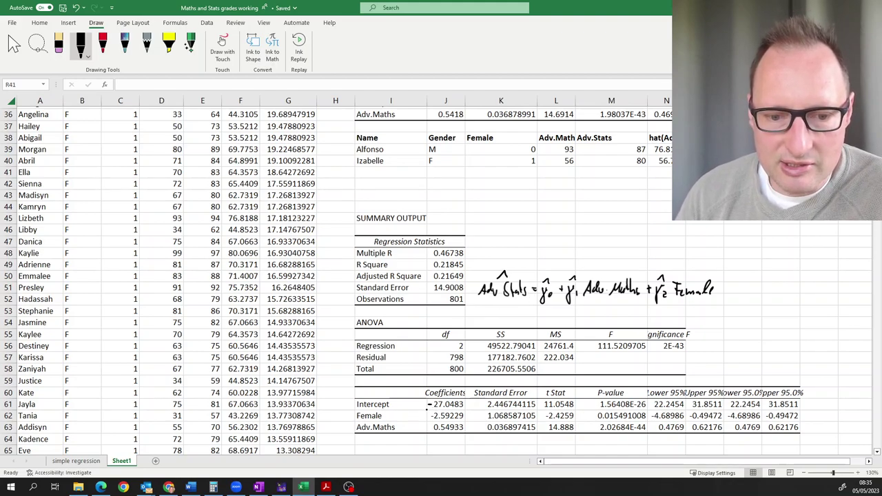
# Label the new coefficient table rows by hand: γ̂0 for Intercept, γ̂2 for Female and γ̂1 for Adv.Maths.
pyautogui.moveTo(406, 400)
pyautogui.mouseDown()
pyautogui.moveTo(411, 411)
pyautogui.moveTo(413, 395)
pyautogui.mouseUp()
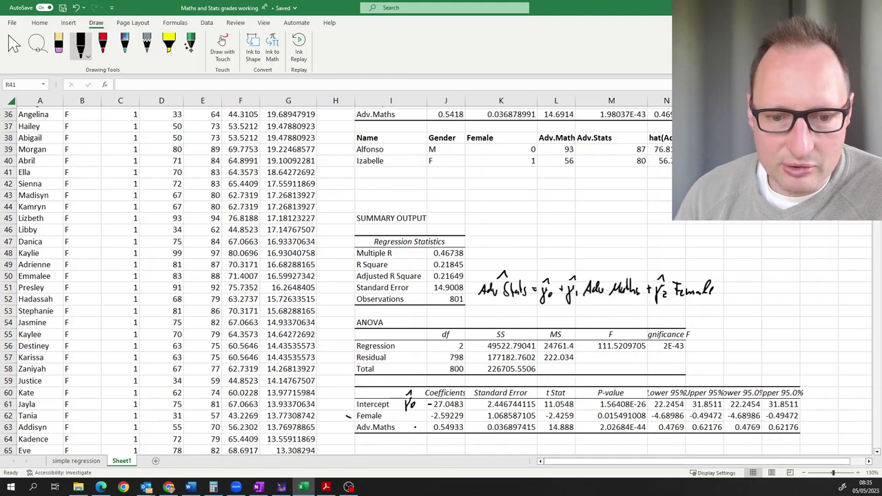
pyautogui.moveTo(414, 415)
pyautogui.mouseDown()
pyautogui.moveTo(428, 424)
pyautogui.moveTo(423, 408)
pyautogui.moveTo(407, 439)
pyautogui.moveTo(408, 429)
pyautogui.mouseUp()
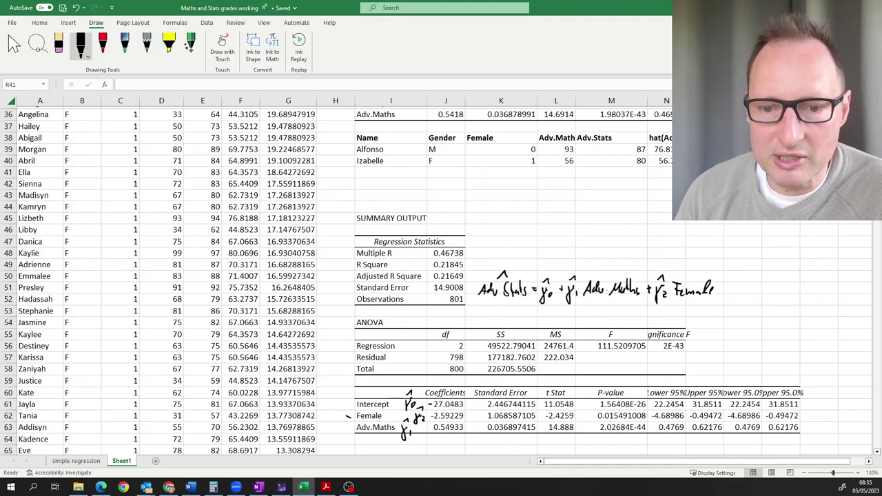
# Handwrite the estimated equation's beginning, "= 27.0 + 0.549 Adv Maths +", beneath the symbolic equation.
pyautogui.moveTo(530, 311); pyautogui.dragTo(536, 312)
pyautogui.moveTo(530, 315); pyautogui.dragTo(536, 315)
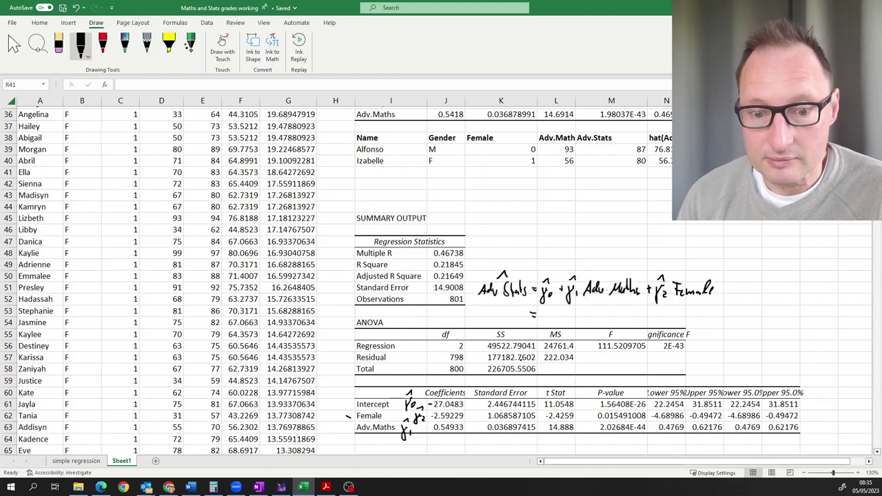
pyautogui.moveTo(544, 309)
pyautogui.mouseDown()
pyautogui.moveTo(561, 324)
pyautogui.moveTo(570, 311)
pyautogui.moveTo(586, 320)
pyautogui.mouseUp()
pyautogui.click(572, 315)
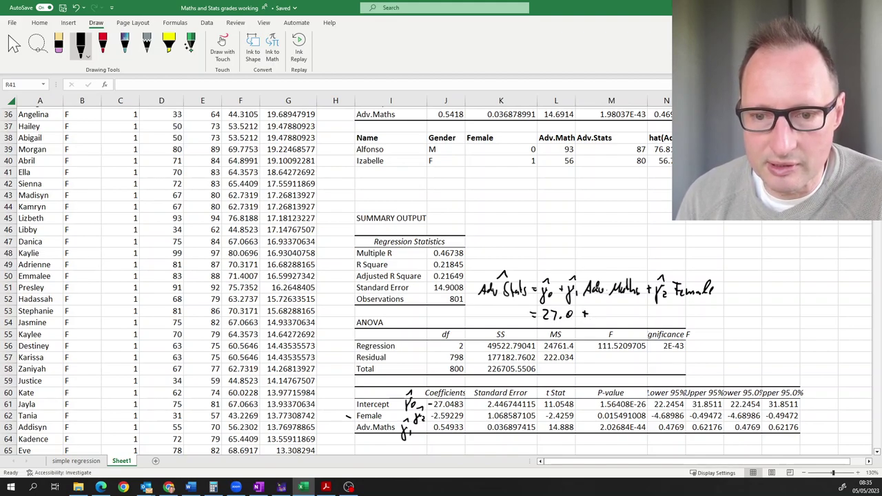
pyautogui.moveTo(599, 309); pyautogui.dragTo(624, 315)
pyautogui.click(605, 317)
pyautogui.moveTo(623, 307)
pyautogui.mouseDown()
pyautogui.moveTo(622, 321)
pyautogui.moveTo(642, 308)
pyautogui.moveTo(663, 320)
pyautogui.moveTo(671, 306)
pyautogui.mouseUp()
pyautogui.moveTo(671, 306)
pyautogui.mouseDown()
pyautogui.moveTo(673, 318)
pyautogui.moveTo(683, 320)
pyautogui.moveTo(687, 308)
pyautogui.mouseUp()
pyautogui.moveTo(689, 303)
pyautogui.mouseDown()
pyautogui.moveTo(692, 320)
pyautogui.moveTo(703, 313)
pyautogui.mouseUp()
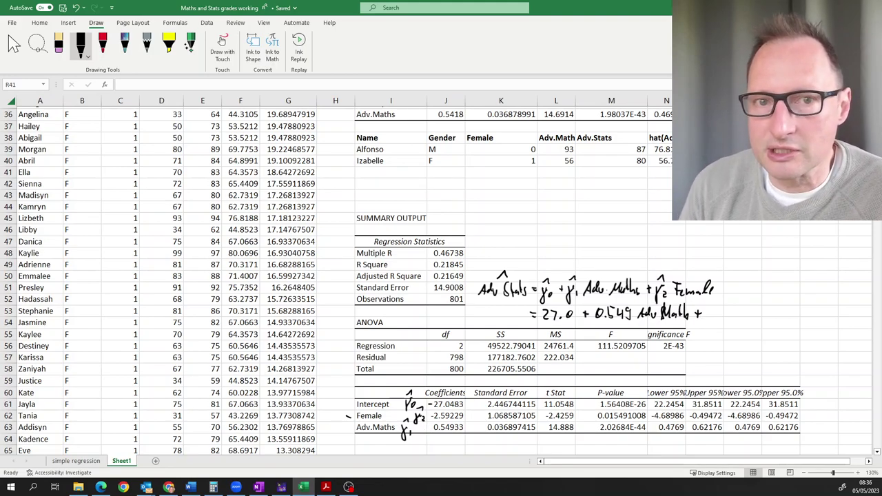
# Erase the trailing plus sign and finish the estimated equation in black ink with "− 2.59 · Female".
pyautogui.click(59, 45)
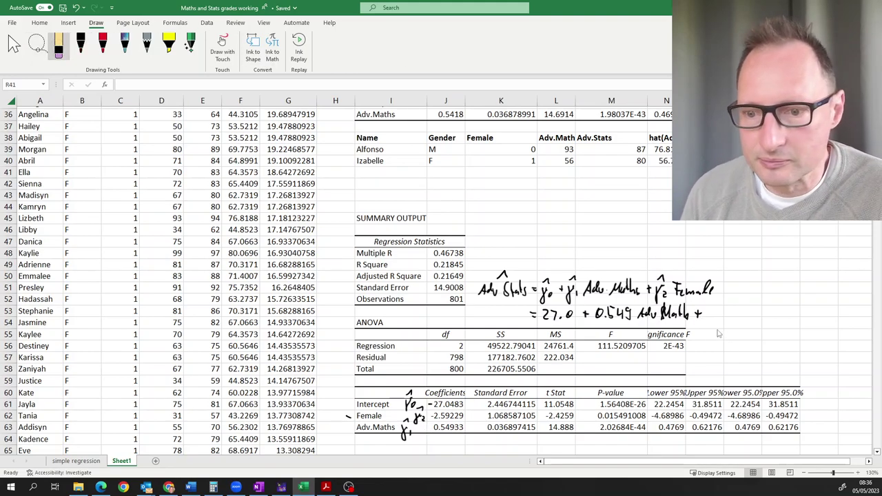
pyautogui.moveTo(702, 317); pyautogui.dragTo(697, 314)
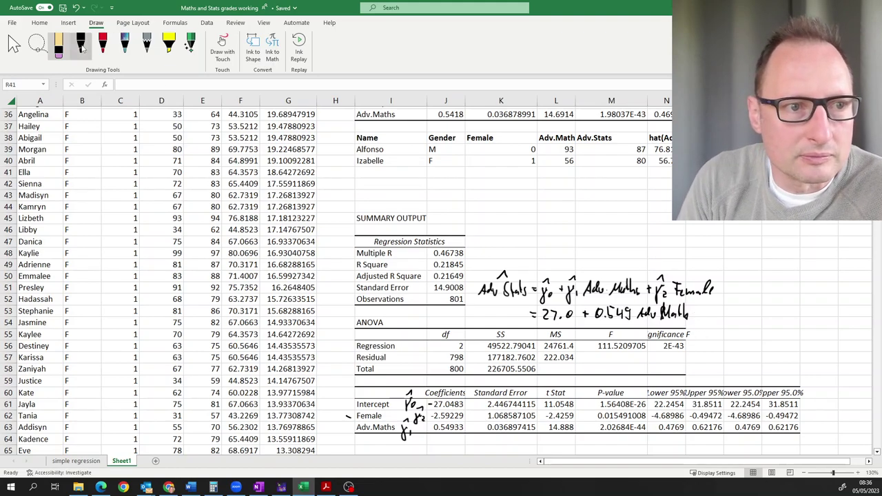
pyautogui.click(80, 46)
pyautogui.moveTo(695, 312)
pyautogui.mouseDown()
pyautogui.moveTo(745, 319)
pyautogui.moveTo(753, 307)
pyautogui.mouseUp()
pyautogui.click(738, 316)
pyautogui.moveTo(744, 313)
pyautogui.mouseDown()
pyautogui.moveTo(770, 318)
pyautogui.moveTo(775, 307)
pyautogui.moveTo(780, 318)
pyautogui.mouseUp()
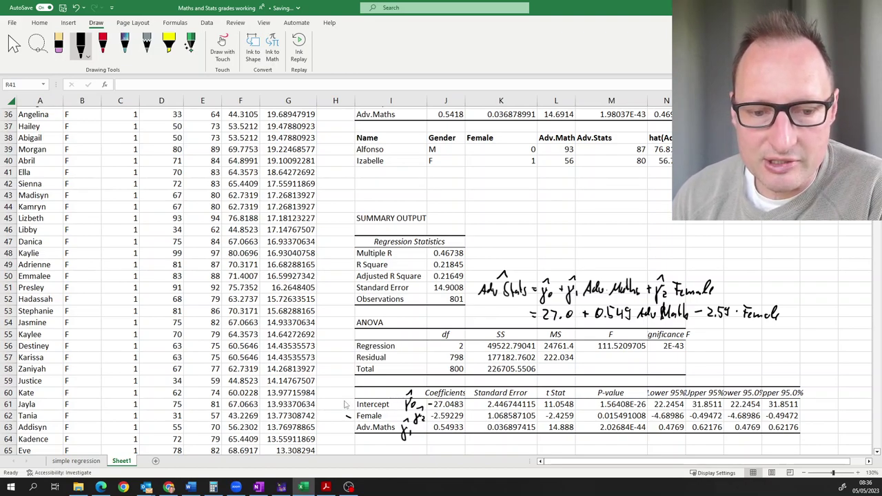
# Mark the Intercept row with an arrow, then underline Adv Maths twice and bracket −2.59 in the estimated equation.
pyautogui.moveTo(342, 405); pyautogui.dragTo(350, 410)
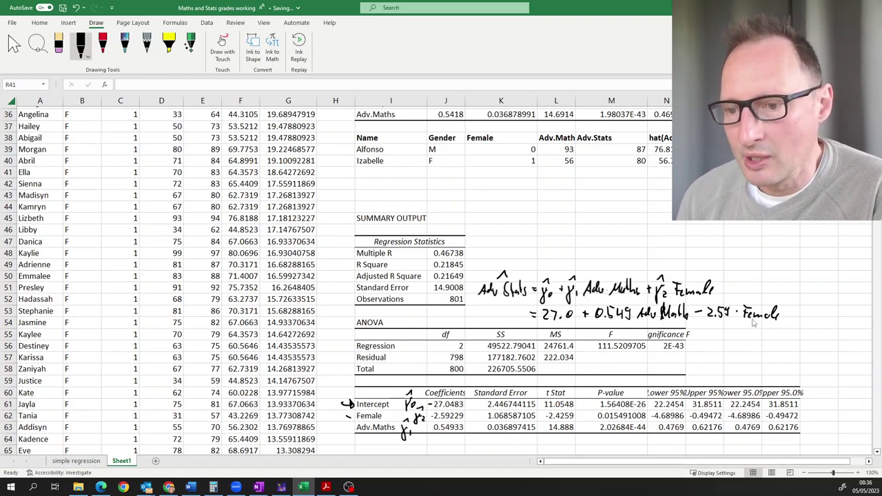
pyautogui.click(784, 317)
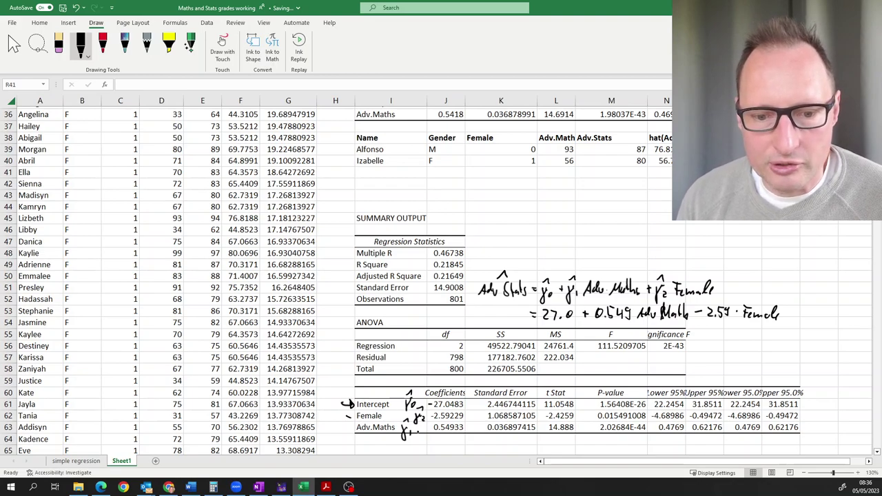
pyautogui.moveTo(650, 318); pyautogui.dragTo(683, 321)
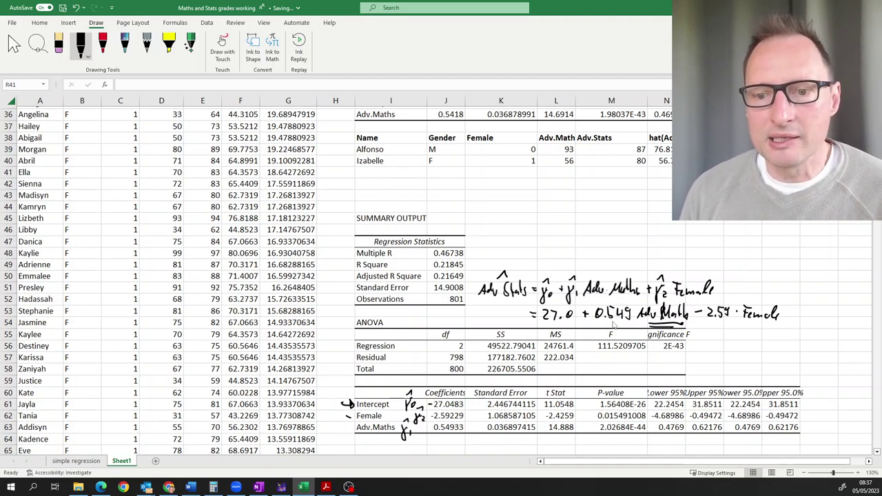
pyautogui.moveTo(698, 321)
pyautogui.mouseDown()
pyautogui.moveTo(698, 331)
pyautogui.moveTo(729, 330)
pyautogui.moveTo(732, 321)
pyautogui.mouseUp()
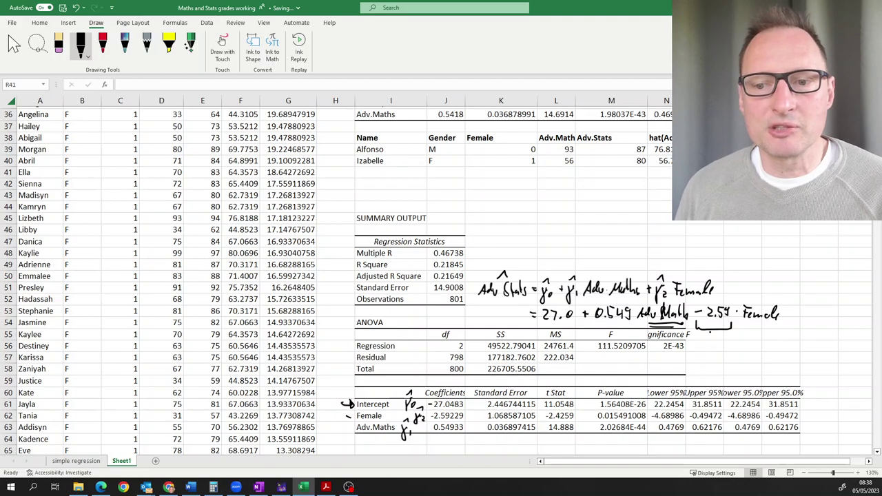
pyautogui.moveTo(711, 332); pyautogui.dragTo(731, 328)
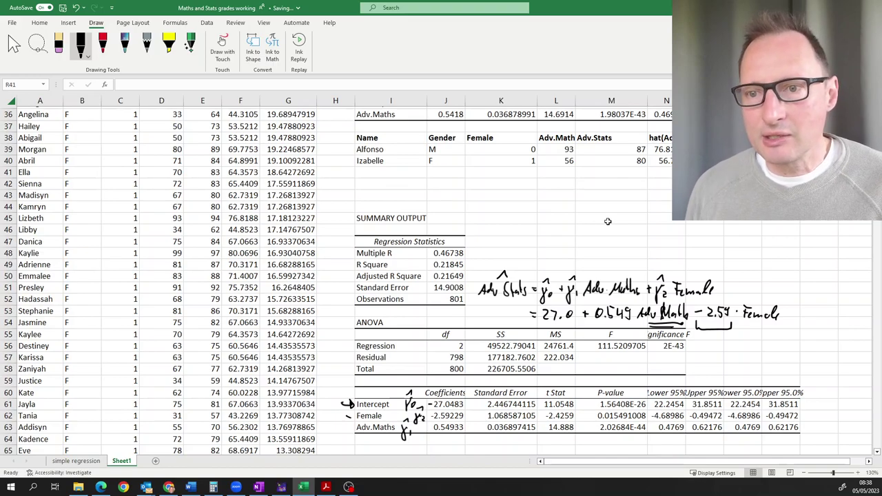
pyautogui.scroll(6, 574, 229)
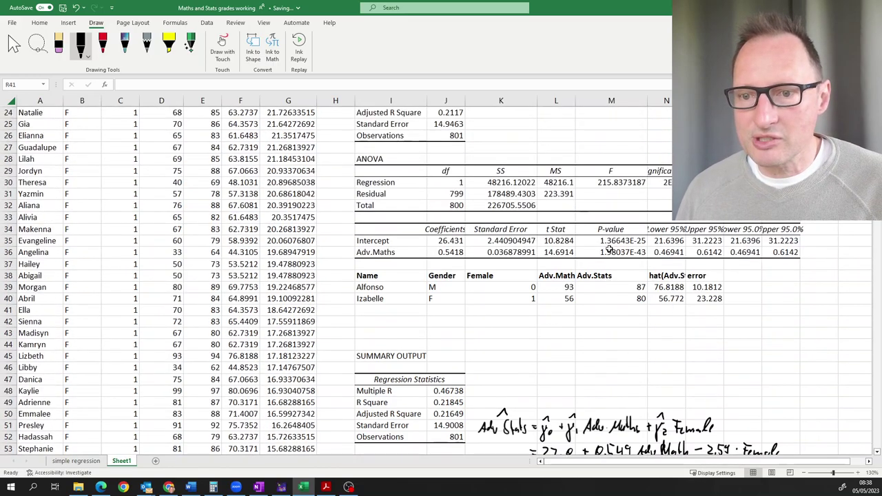
# Mark the female and male average Adv.Stats with arrows and compare them with the Female coefficient in the estimated equation.
pyautogui.scroll(3, 610, 251)
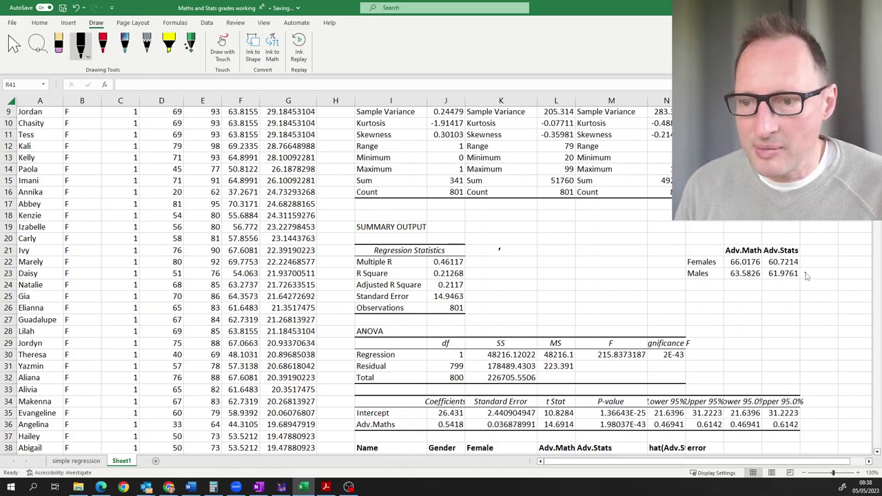
pyautogui.moveTo(808, 275)
pyautogui.mouseDown()
pyautogui.moveTo(817, 273)
pyautogui.moveTo(809, 259)
pyautogui.mouseUp()
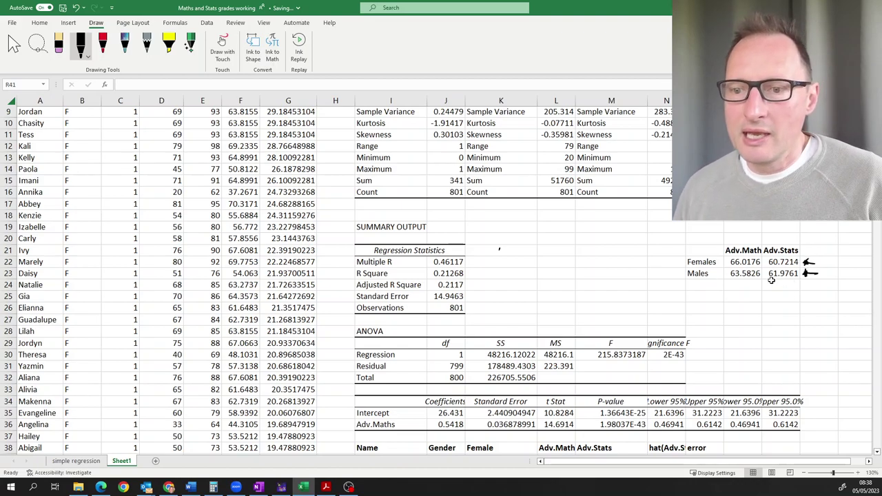
pyautogui.scroll(-2, 726, 285)
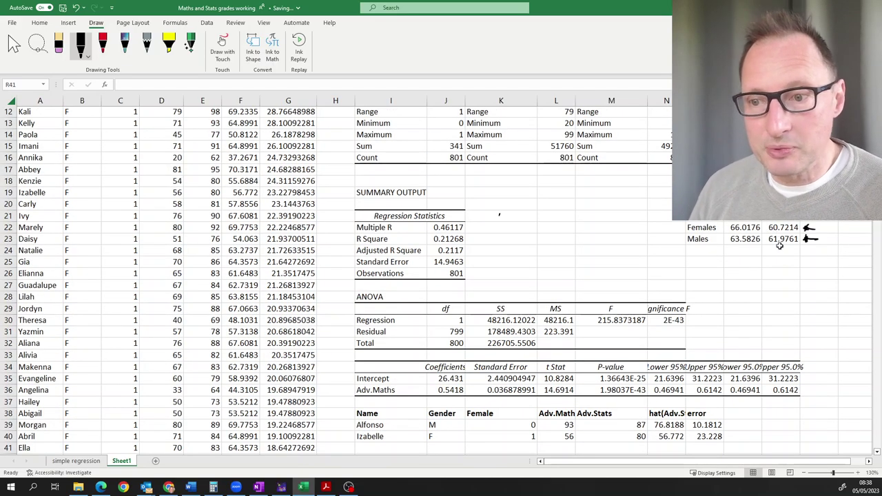
pyautogui.scroll(-8, 665, 283)
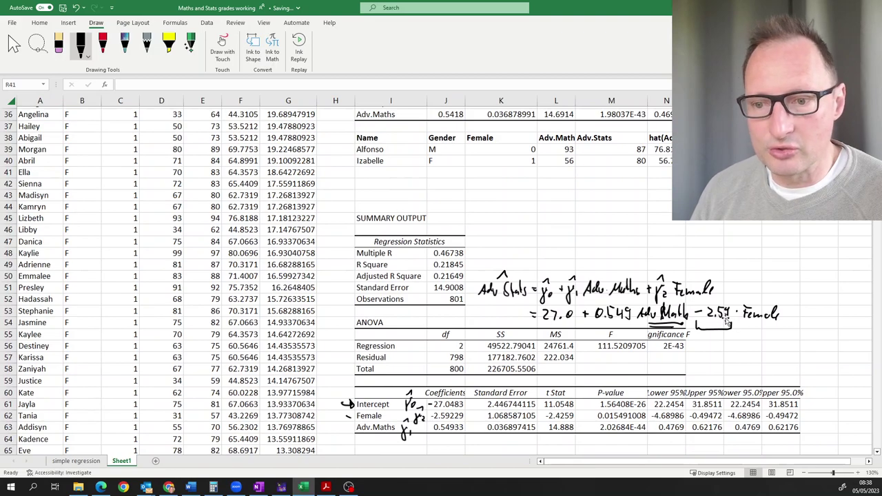
pyautogui.scroll(4, 725, 280)
pyautogui.scroll(3, 731, 272)
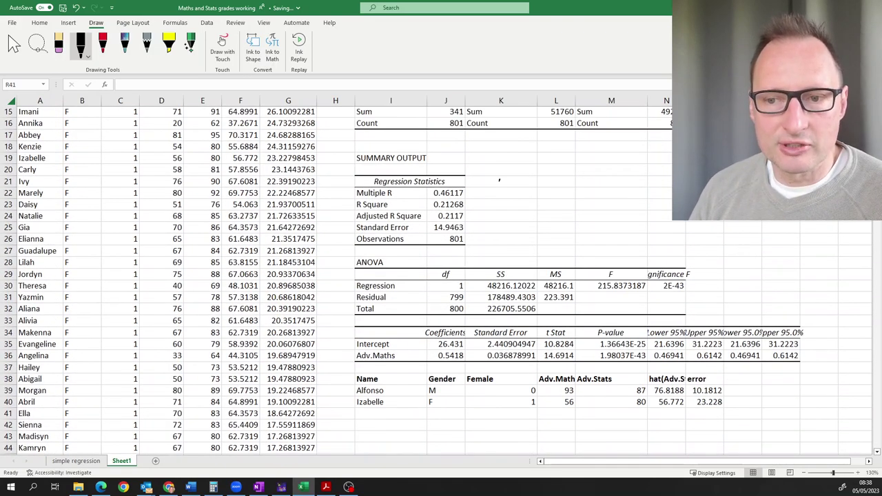
pyautogui.scroll(-9, 725, 226)
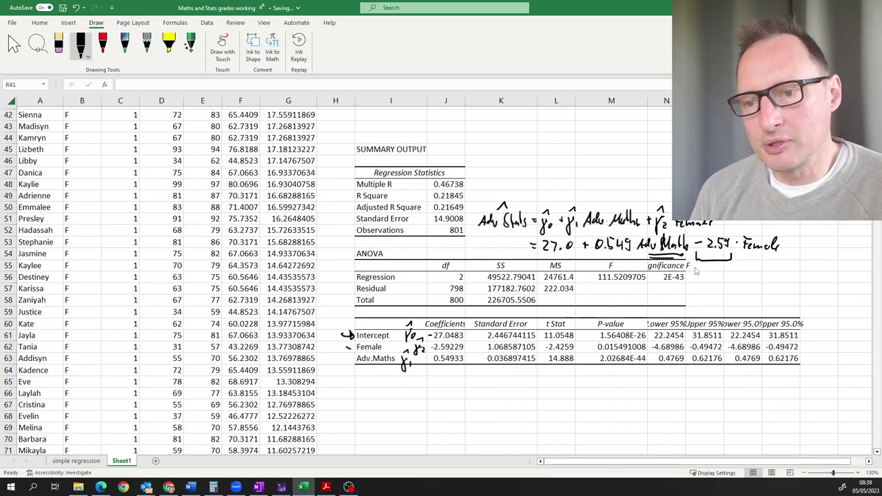
pyautogui.scroll(1, 692, 259)
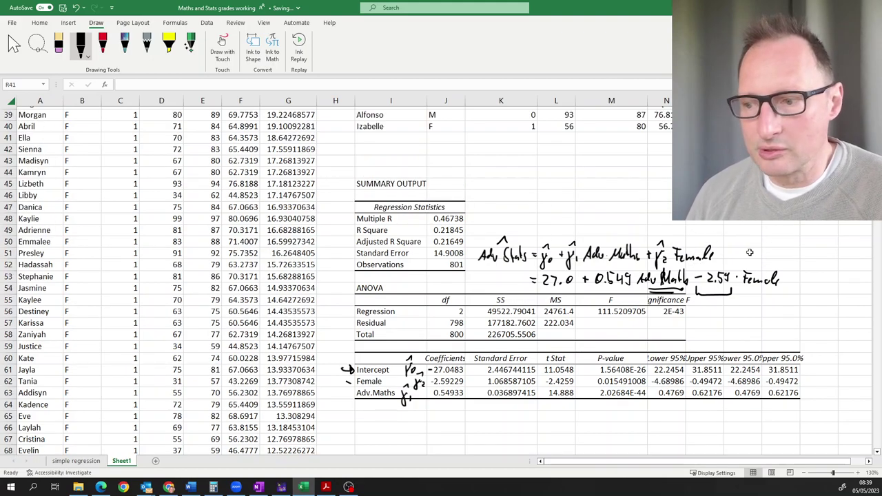
# Handwrite the null hypothesis "H0: γ2 = 0" in red ink beneath the multiple regression's coefficient table.
pyautogui.hotkey('alt', 'Tab')
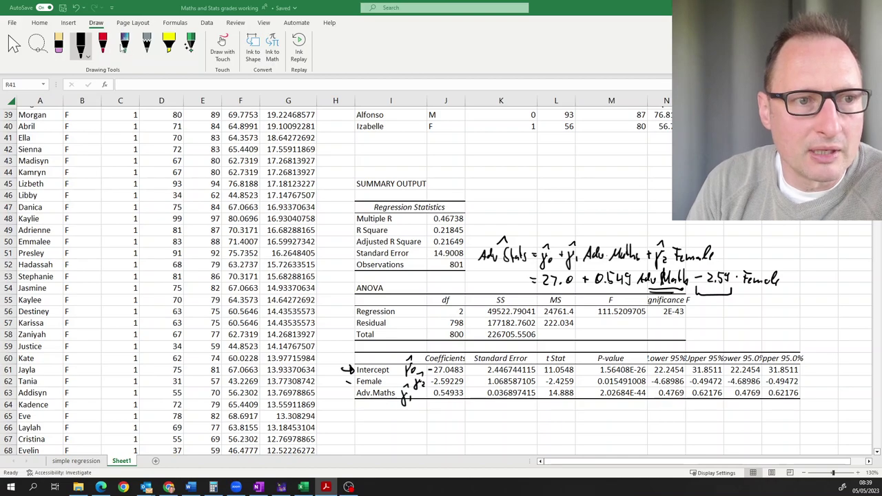
pyautogui.click(104, 46)
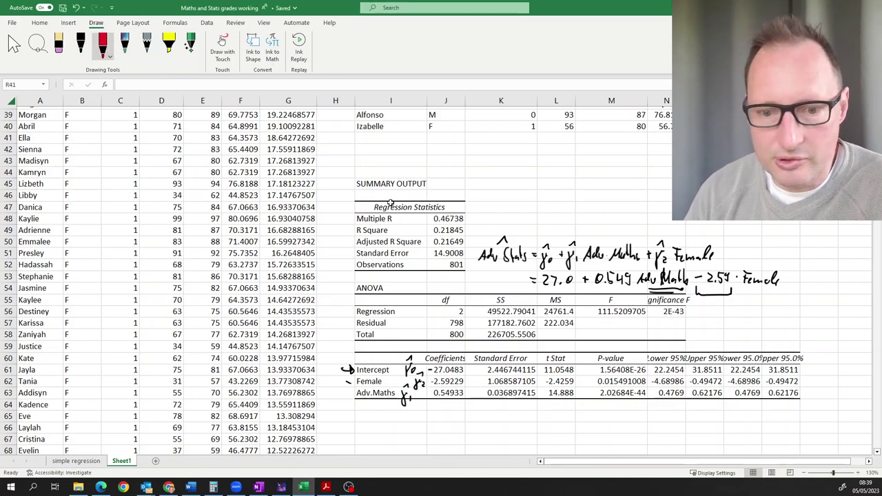
pyautogui.moveTo(436, 408); pyautogui.dragTo(442, 420)
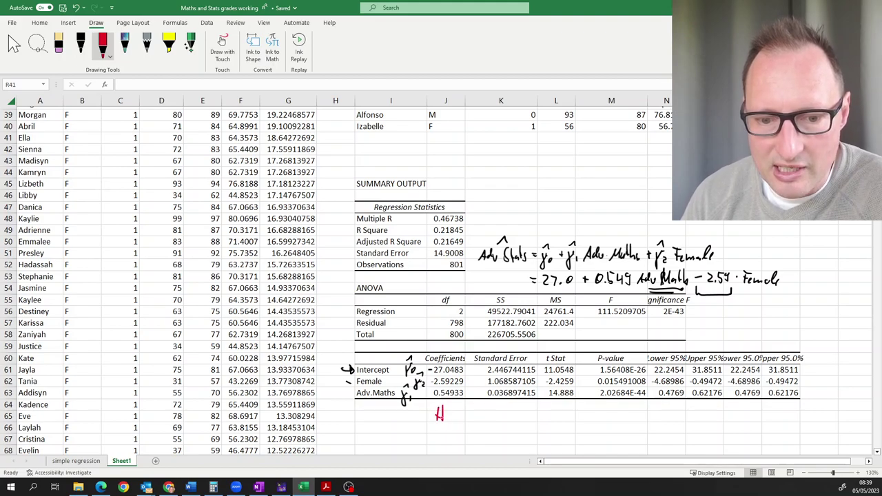
pyautogui.click(475, 411)
pyautogui.click(475, 418)
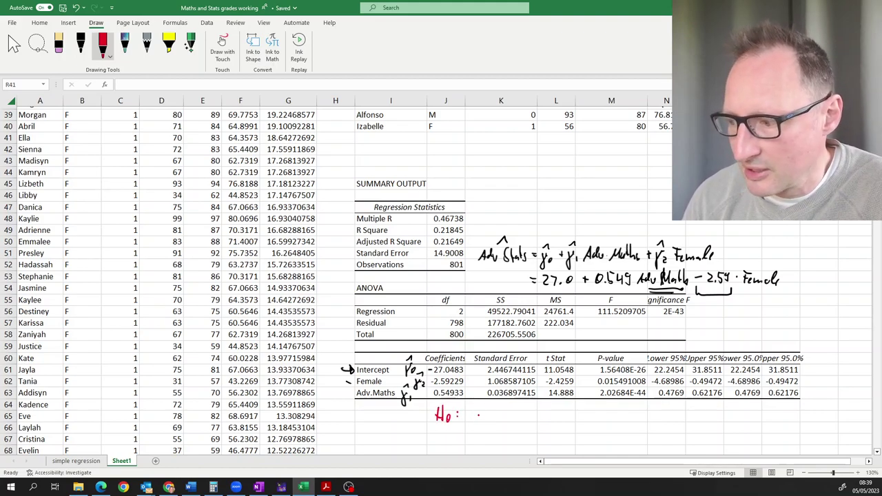
pyautogui.moveTo(467, 412)
pyautogui.mouseDown()
pyautogui.moveTo(471, 429)
pyautogui.moveTo(495, 420)
pyautogui.mouseUp()
pyautogui.moveTo(498, 411); pyautogui.dragTo(497, 419)
pyautogui.click(512, 417)
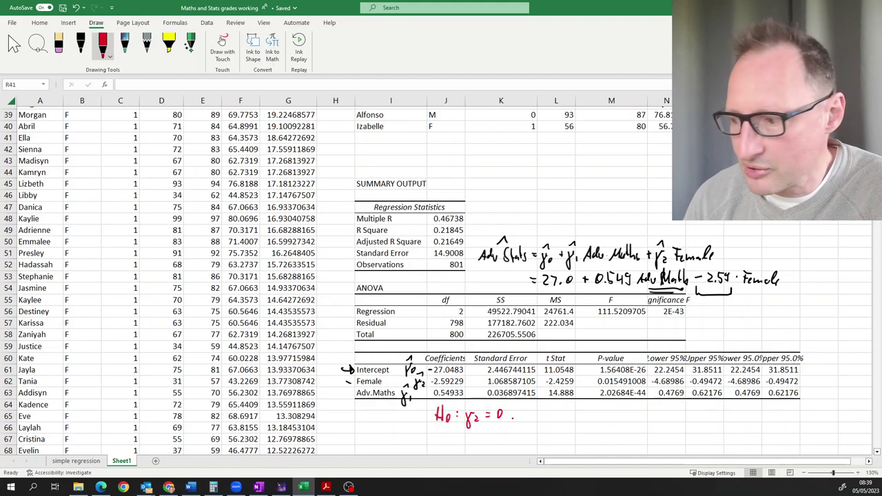
# Handwrite the alternative hypothesis "HA: γ2 ≠ 0" in red directly beneath the null hypothesis.
pyautogui.moveTo(438, 429)
pyautogui.mouseDown()
pyautogui.moveTo(437, 442)
pyautogui.moveTo(445, 435)
pyautogui.mouseUp()
pyautogui.moveTo(449, 437)
pyautogui.mouseDown()
pyautogui.moveTo(450, 445)
pyautogui.moveTo(473, 448)
pyautogui.moveTo(495, 434)
pyautogui.mouseUp()
pyautogui.click(458, 436)
pyautogui.click(458, 442)
pyautogui.moveTo(486, 440); pyautogui.dragTo(500, 433)
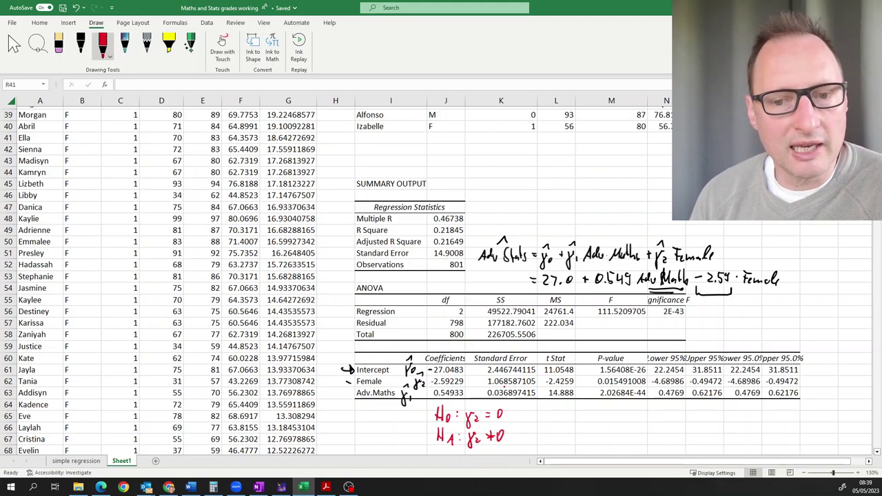
# Frame the t Stat and P-value columns in red, and mark the Female row and its −2.59 coefficient in the equation.
pyautogui.moveTo(540, 349); pyautogui.dragTo(541, 399)
pyautogui.moveTo(540, 351)
pyautogui.mouseDown()
pyautogui.moveTo(645, 350)
pyautogui.moveTo(648, 386)
pyautogui.moveTo(648, 404)
pyautogui.moveTo(541, 407)
pyautogui.mouseUp()
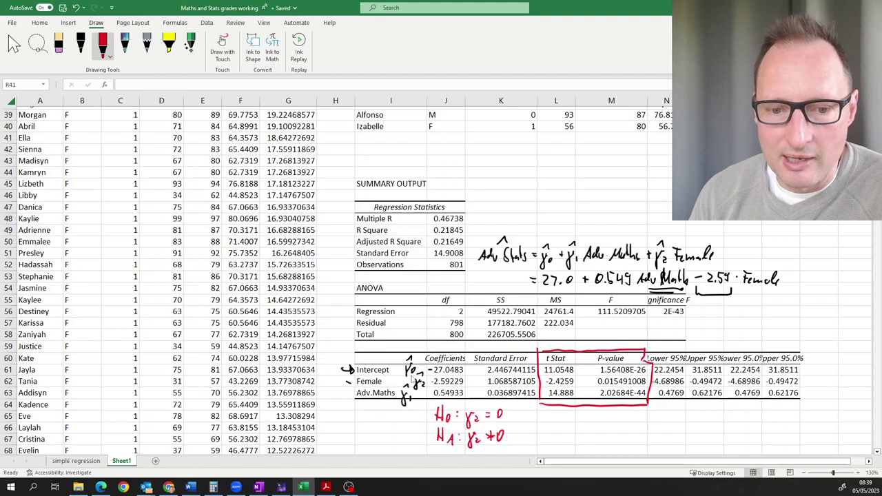
pyautogui.moveTo(343, 382); pyautogui.dragTo(353, 384)
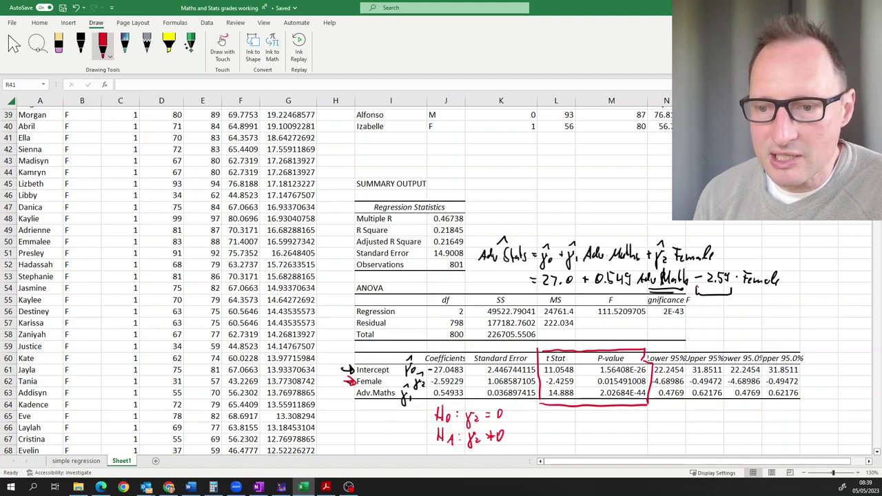
pyautogui.moveTo(697, 290); pyautogui.dragTo(730, 289)
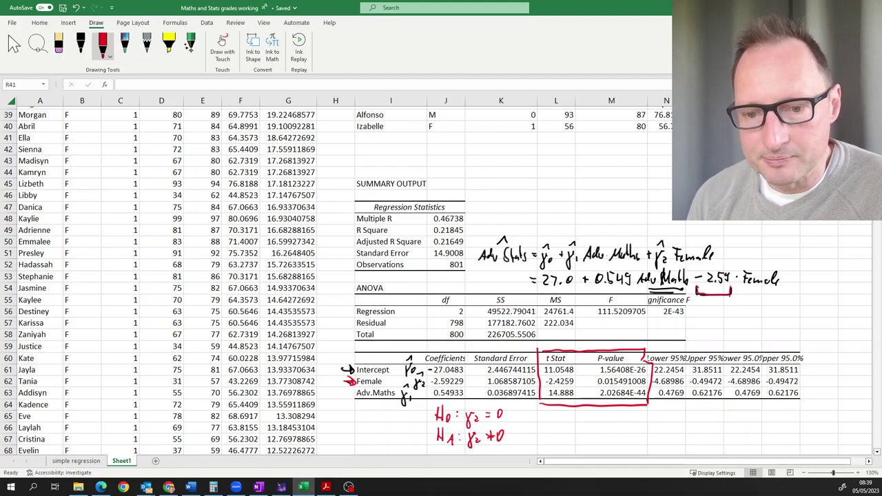
# Circle the Female row's t Stat and P-value in red and annotate the alternative hypothesis with "– two tailed".
pyautogui.moveTo(555, 376)
pyautogui.mouseDown()
pyautogui.moveTo(541, 381)
pyautogui.moveTo(553, 390)
pyautogui.moveTo(578, 388)
pyautogui.moveTo(570, 375)
pyautogui.moveTo(551, 376)
pyautogui.moveTo(622, 389)
pyautogui.moveTo(643, 379)
pyautogui.moveTo(609, 378)
pyautogui.moveTo(643, 376)
pyautogui.moveTo(649, 389)
pyautogui.moveTo(633, 393)
pyautogui.moveTo(645, 393)
pyautogui.mouseUp()
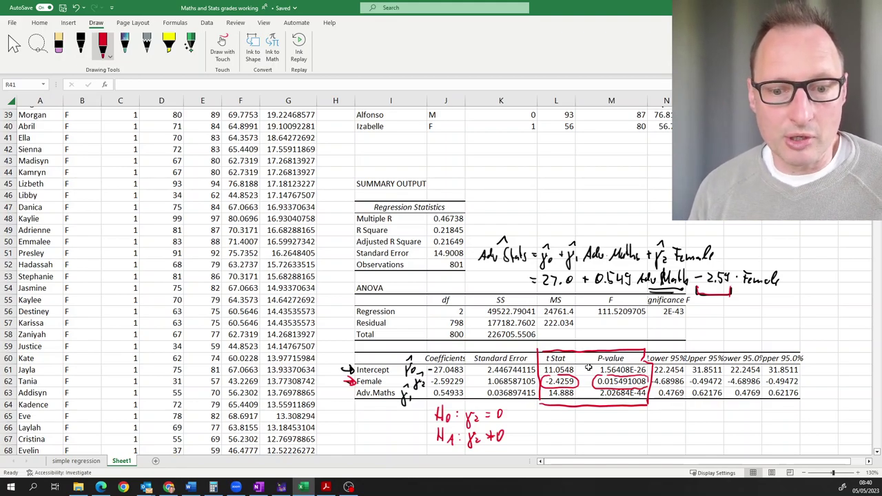
pyautogui.moveTo(522, 435); pyautogui.dragTo(613, 445)
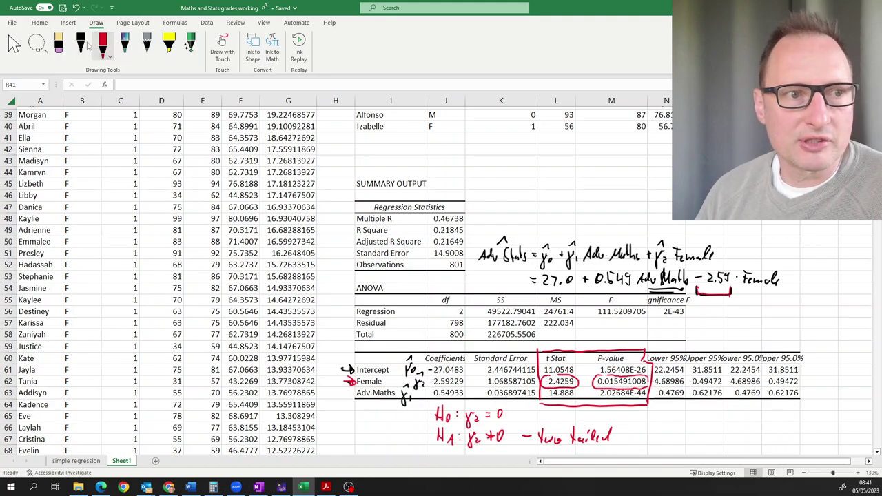
# Stop inking and enter the label "ta/2" in cell K43 above the multiple regression output.
pyautogui.click(41, 23)
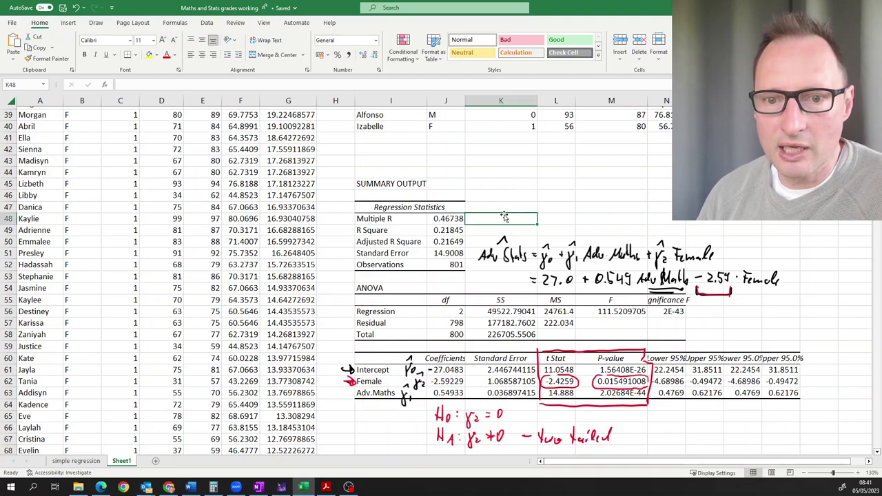
pyautogui.click(508, 183)
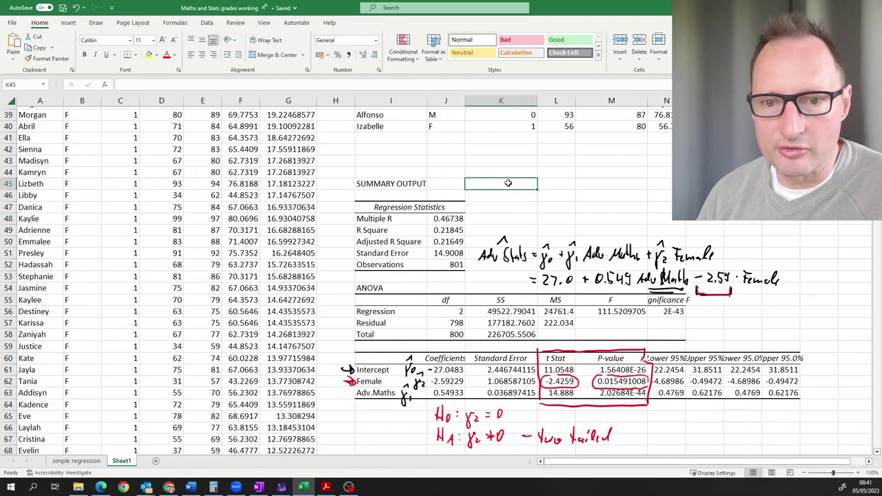
pyautogui.click(543, 161)
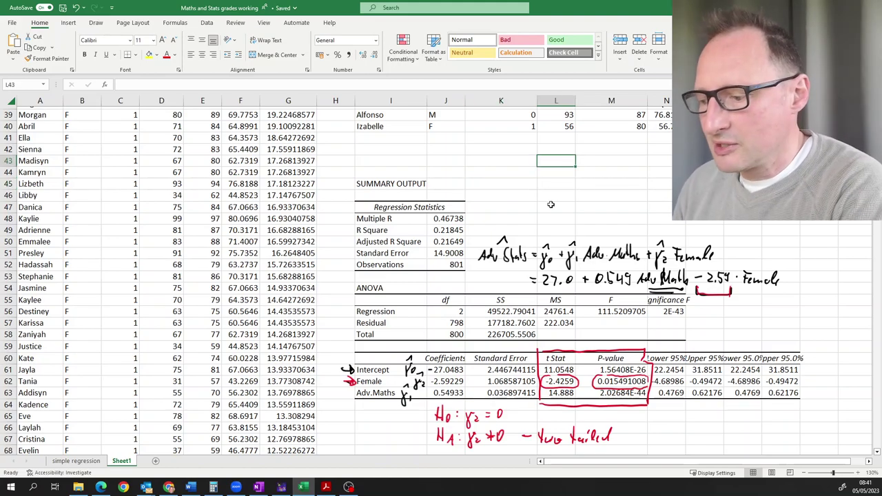
pyautogui.press('Left')
pyautogui.write('t')
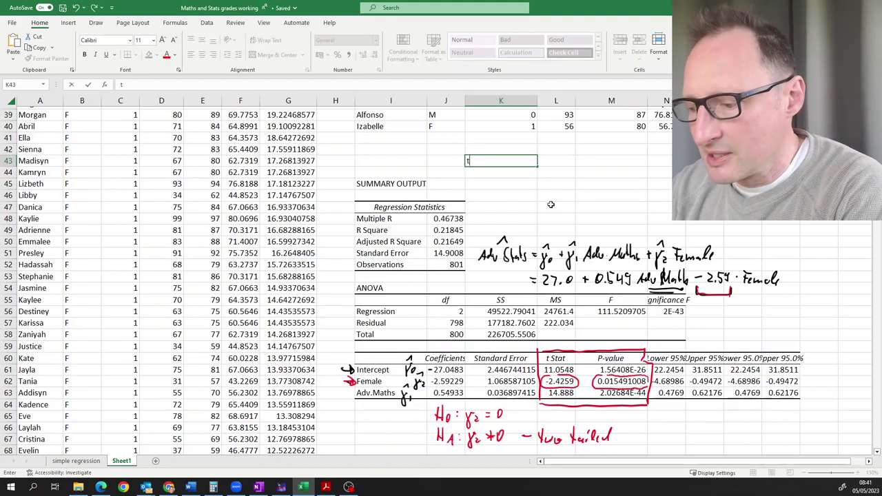
pyautogui.write('a/2')
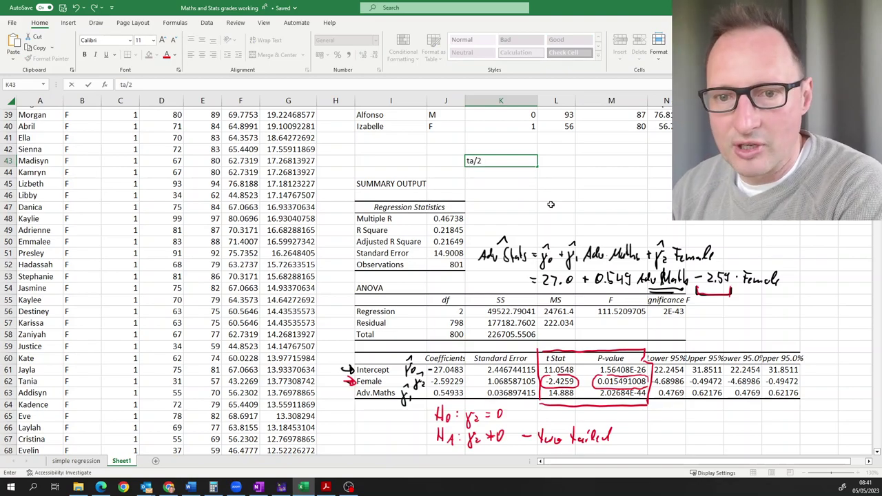
pyautogui.press('Right')
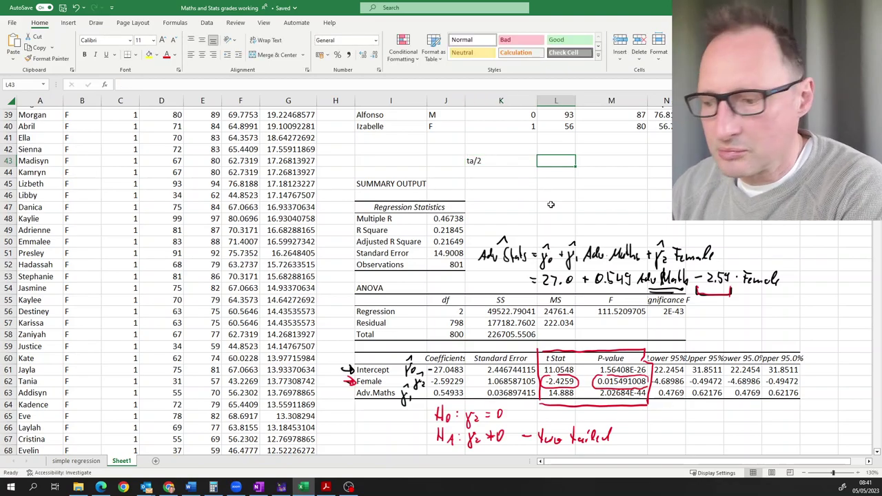
# Calculate the critical t value in L43 with the formula =T.INV(0.95,798).
pyautogui.write('=t')
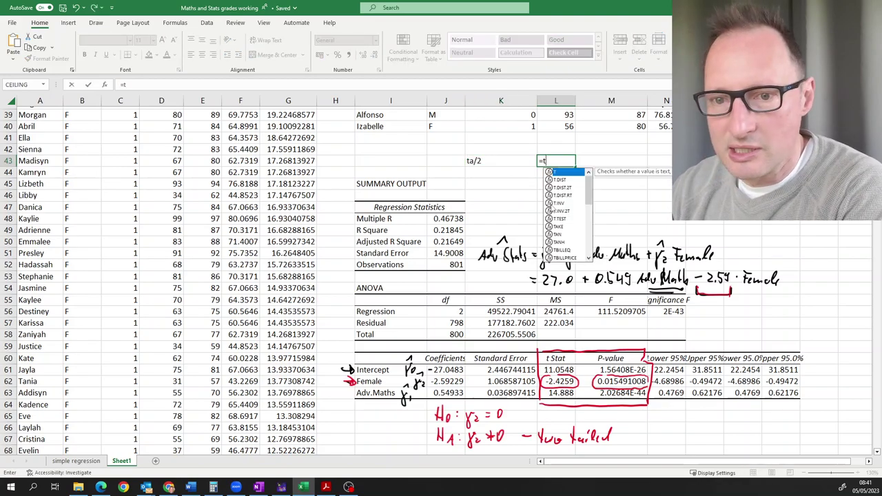
pyautogui.press('Down')
pyautogui.press('Down')
pyautogui.press('Down')
pyautogui.press('Down')
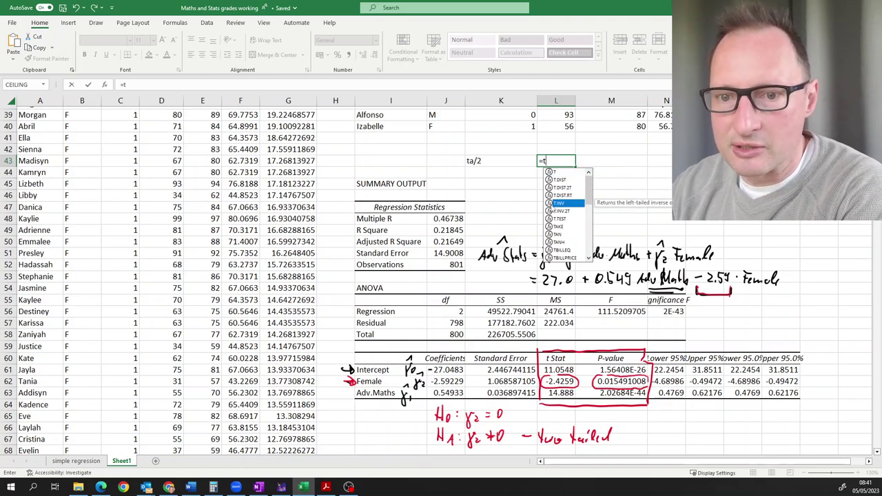
pyautogui.press('Tab')
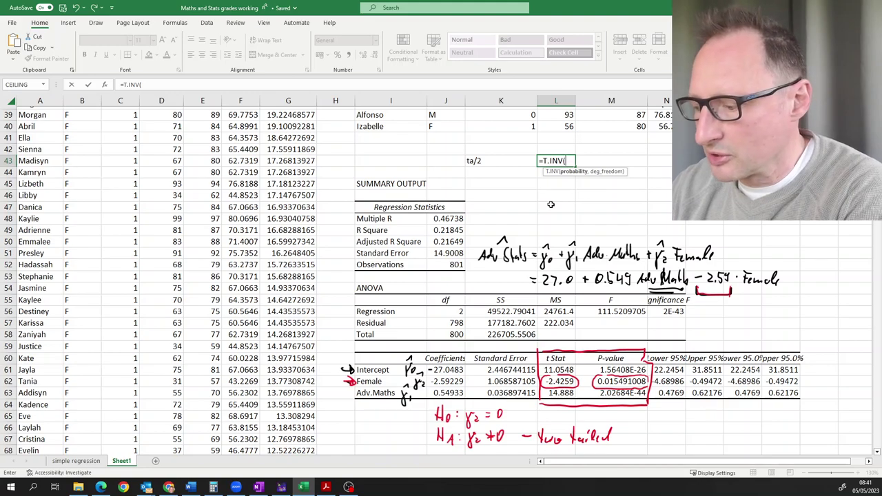
pyautogui.write('0.95')
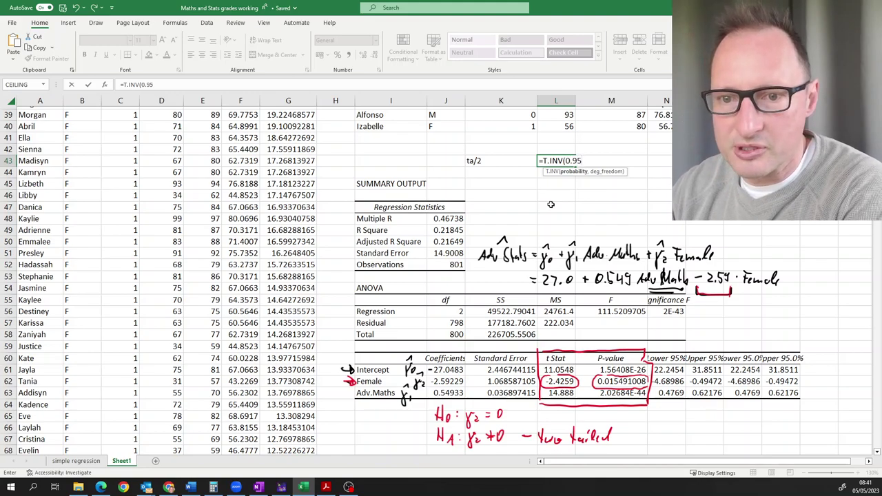
pyautogui.write(',')
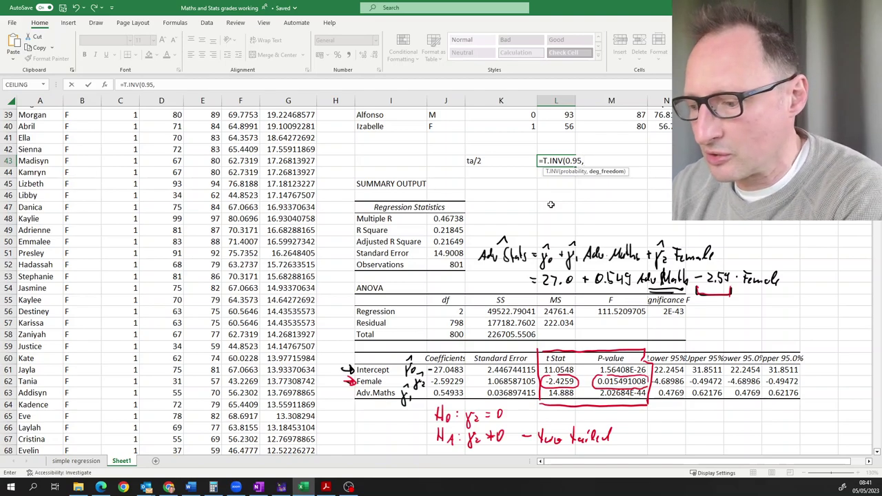
pyautogui.write('798')
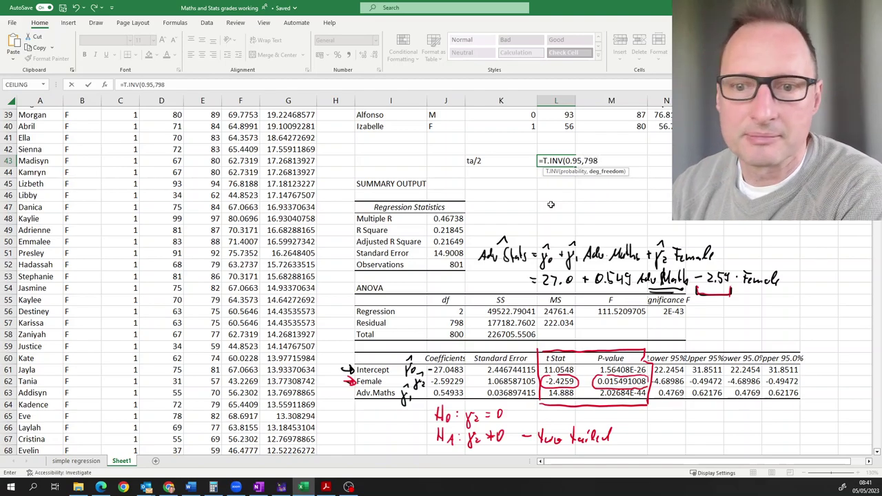
pyautogui.write(',')
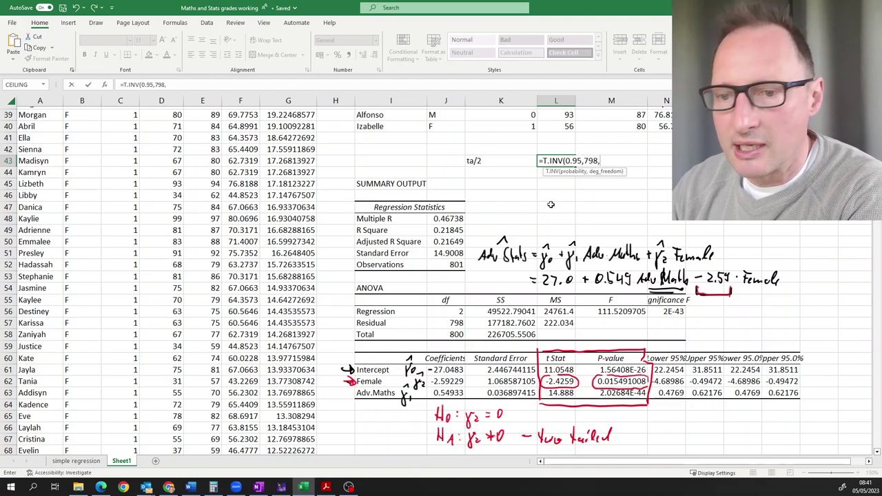
pyautogui.write('tr')
pyautogui.press('BackSpace')
pyautogui.press('BackSpace')
pyautogui.press('BackSpace')
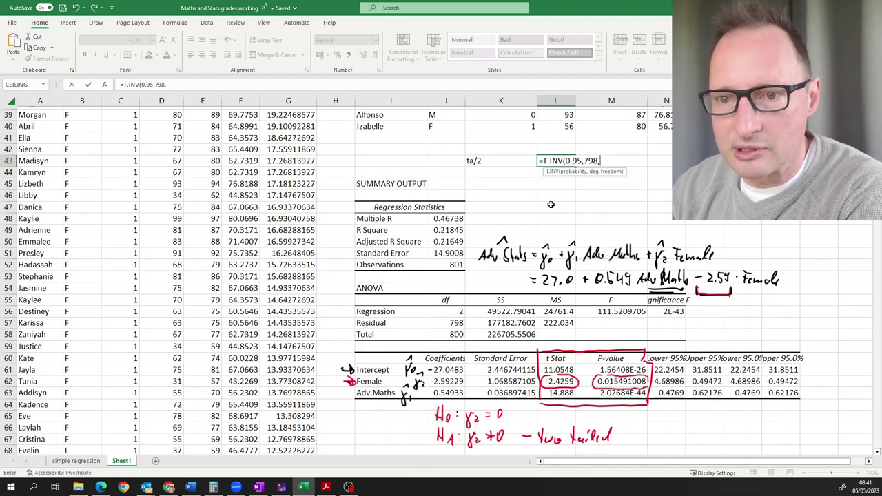
pyautogui.write(')')
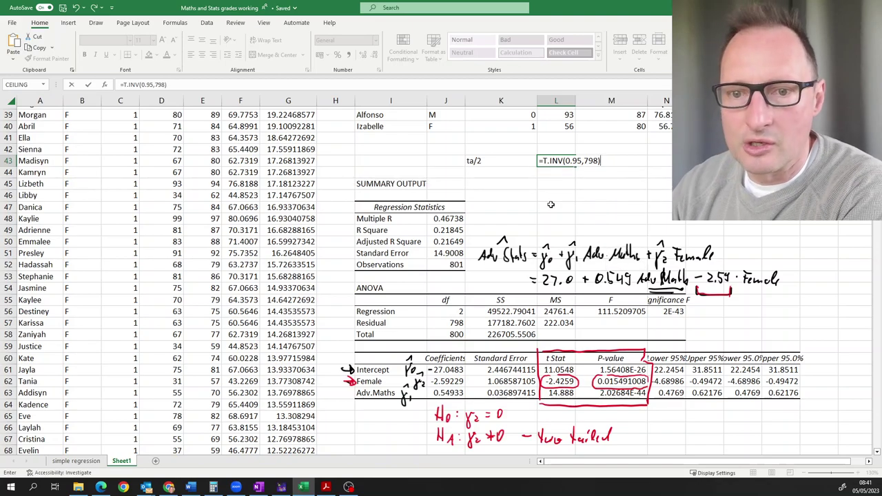
pyautogui.press('Return')
pyautogui.press('Left')
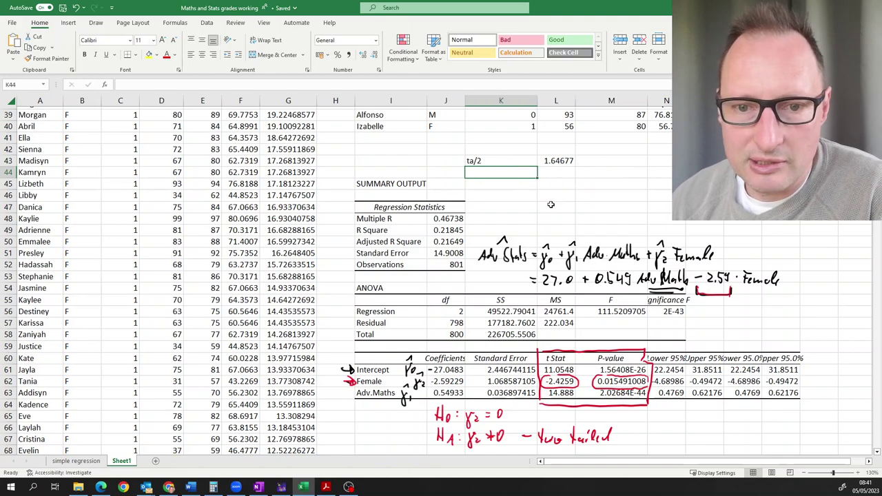
pyautogui.press('Down')
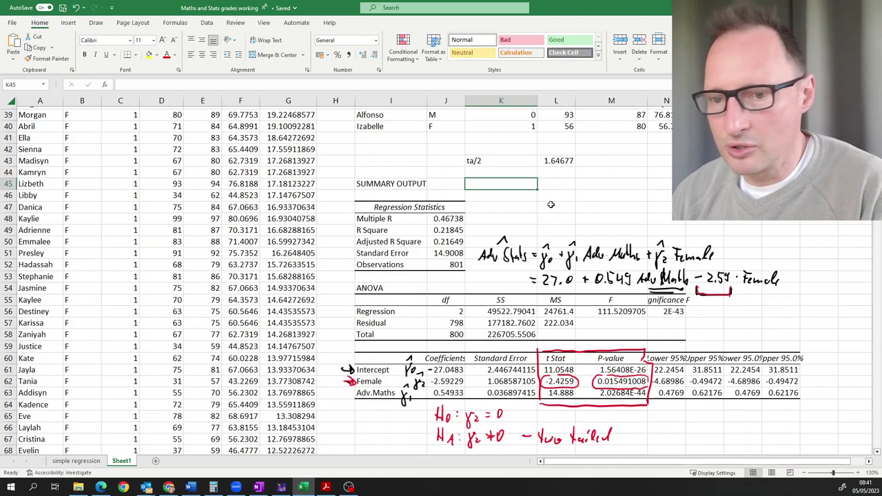
# Enter the confidence interval bound labels "LB" in K45 and "UB" in K46 below the ta/2 row.
pyautogui.write('LB')
pyautogui.press('Return')
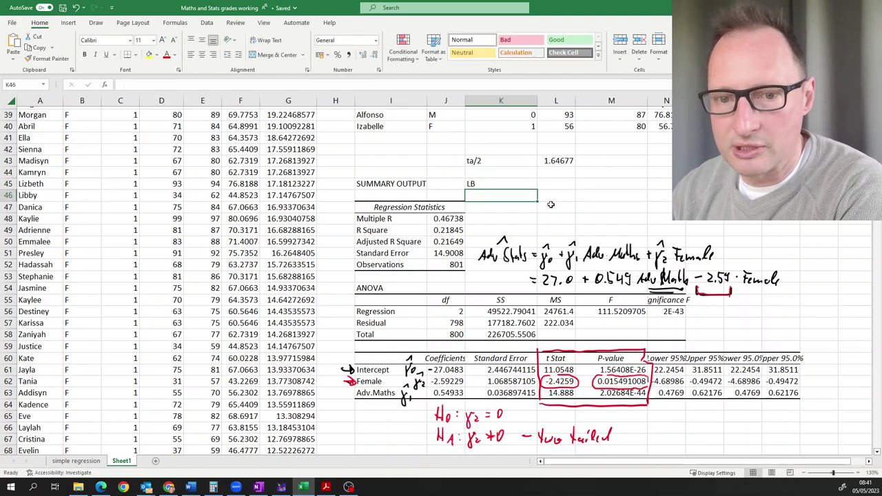
pyautogui.write('UB')
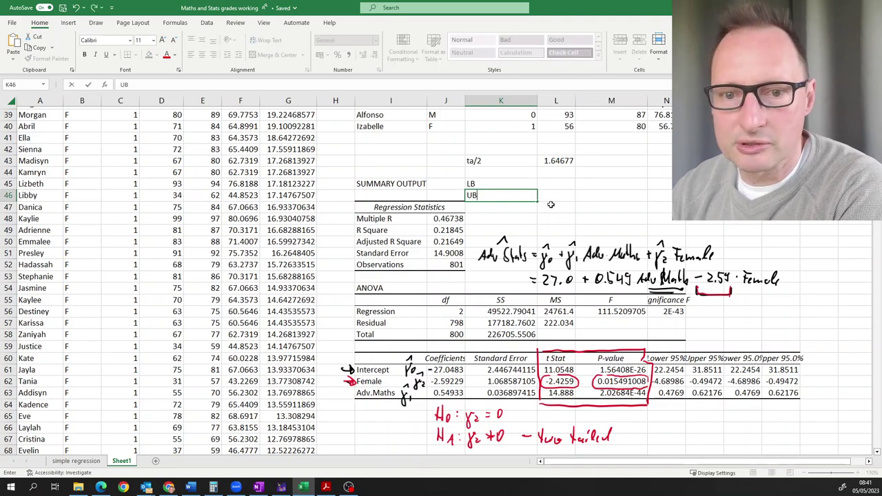
pyautogui.press('Up')
# Calculate the Female coefficient's lower bound in L45 with the formula =J62-L43*K62.
pyautogui.press('Right')
pyautogui.write('=')
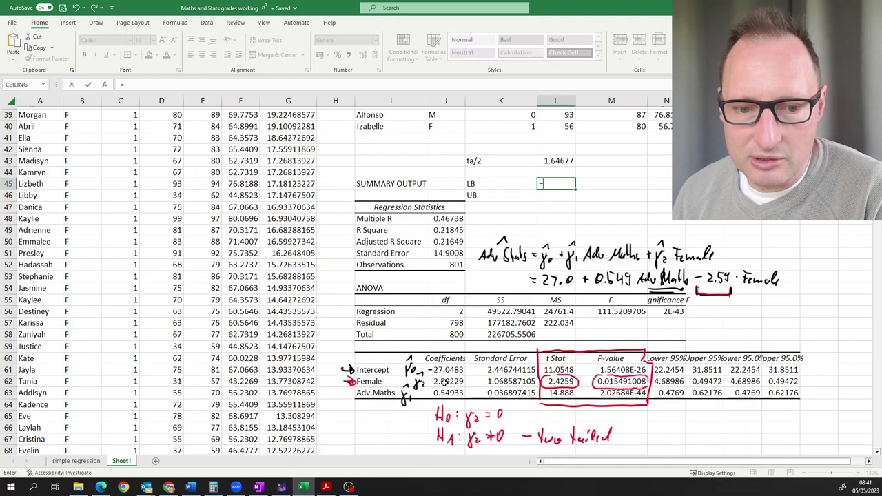
pyautogui.click(445, 381)
pyautogui.write('-')
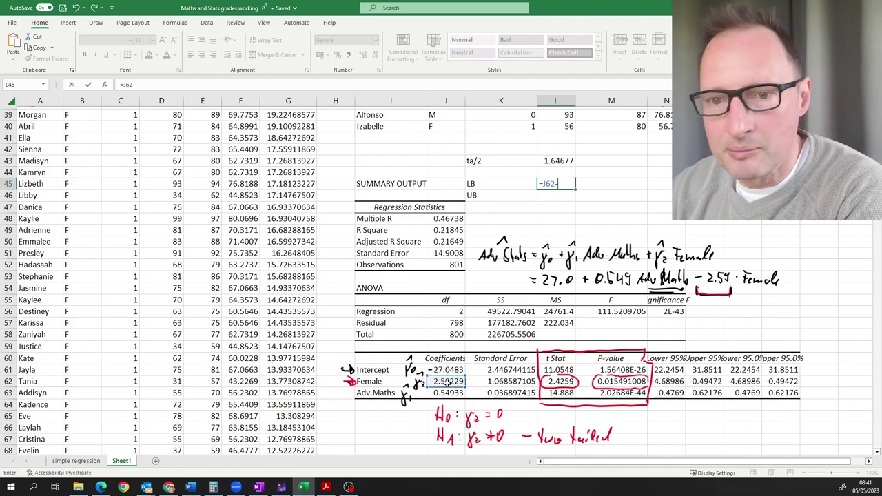
pyautogui.click(561, 160)
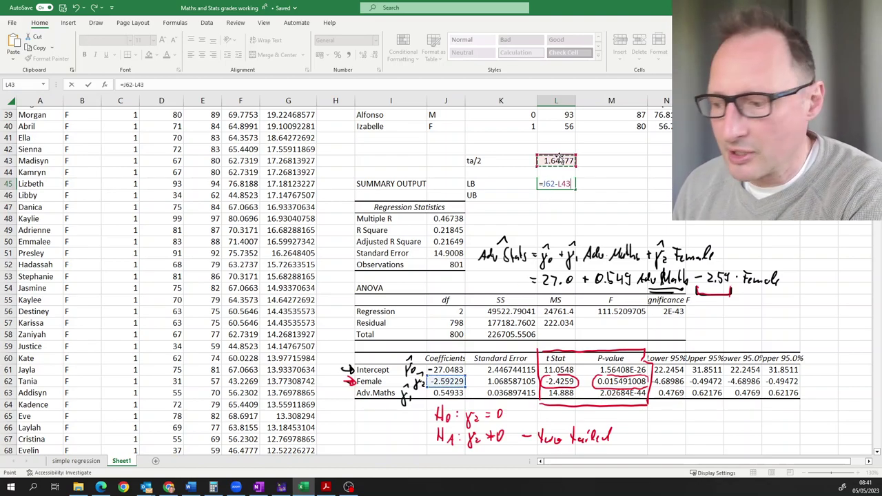
pyautogui.write('*')
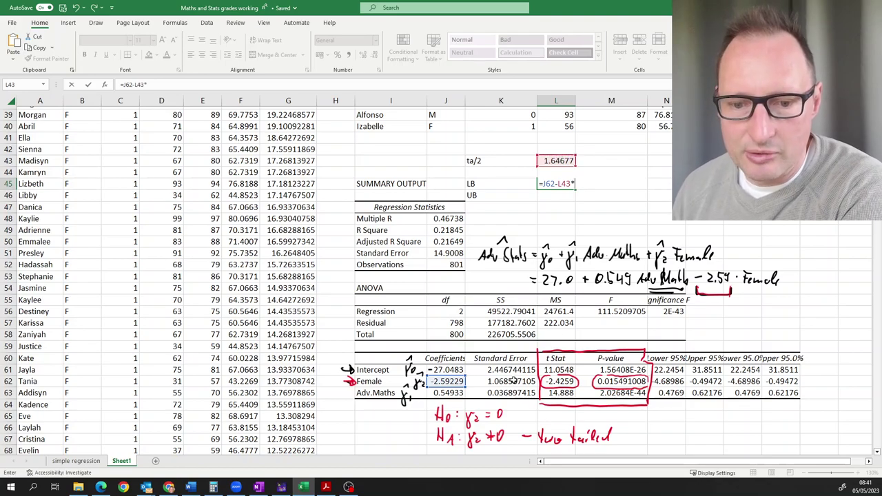
pyautogui.click(510, 381)
pyautogui.press('Return')
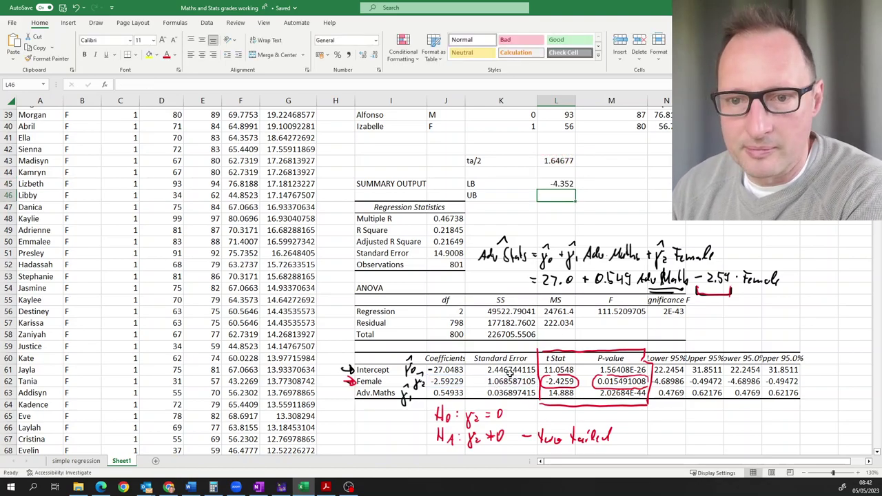
# Calculate the Female coefficient's upper bound in L46 with the formula =J62+L43*K62.
pyautogui.write('=')
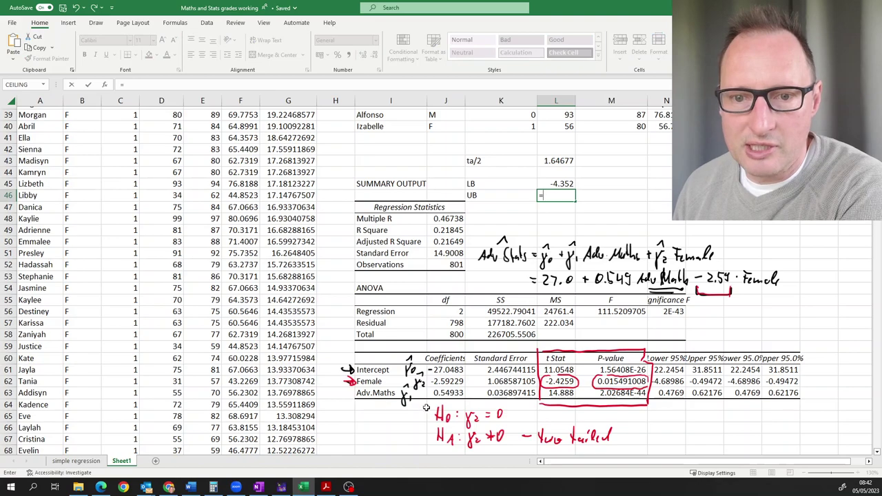
pyautogui.click(437, 381)
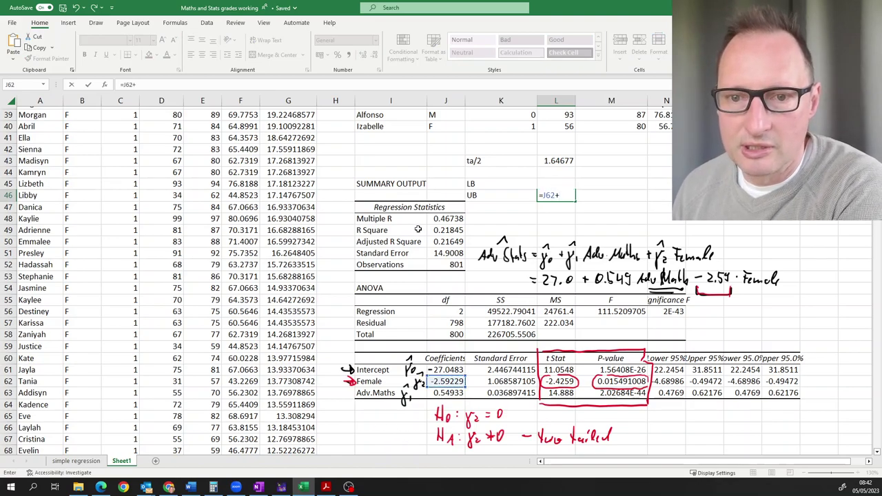
pyautogui.click(553, 161)
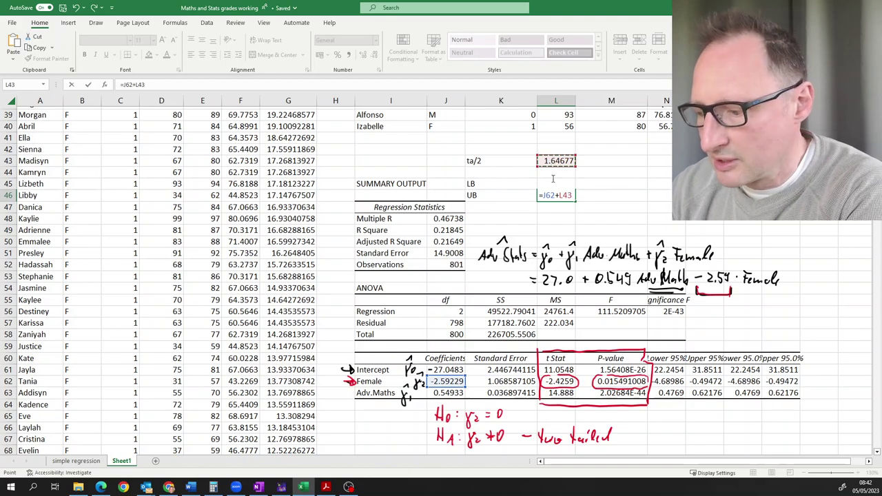
pyautogui.write('*')
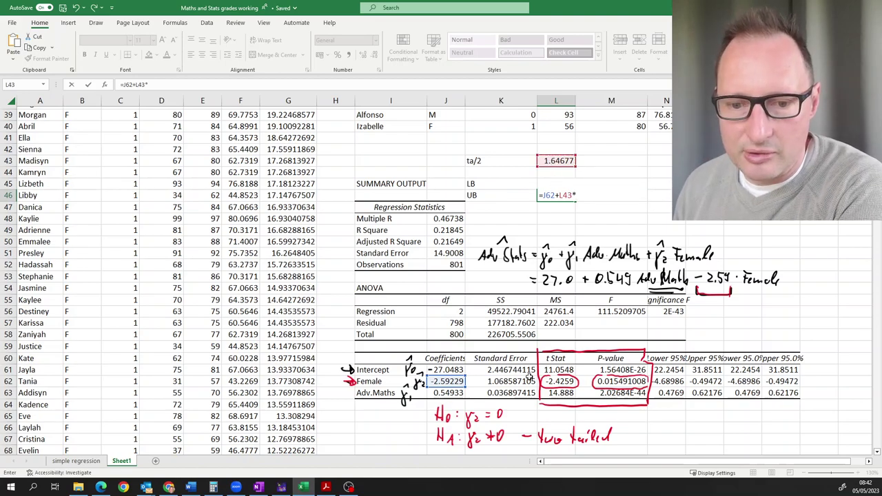
pyautogui.click(528, 380)
pyautogui.press('Return')
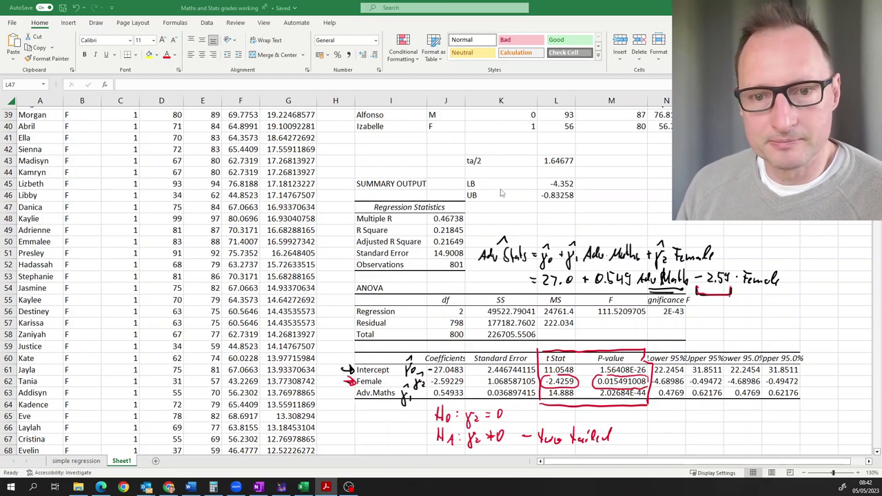
# Copy the two-student table I38:M40, from Name to Adv.Stats, and paste it at I70 below the hypotheses.
pyautogui.scroll(1, 481, 213)
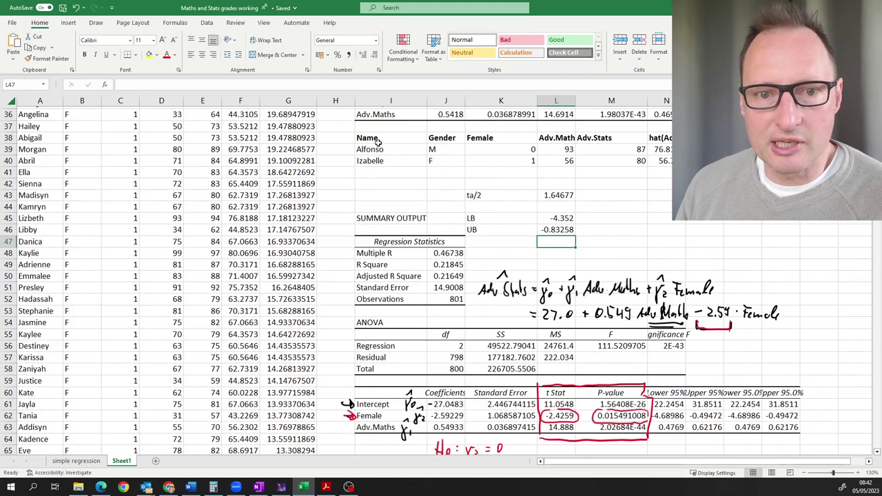
pyautogui.moveTo(378, 138); pyautogui.dragTo(640, 160)
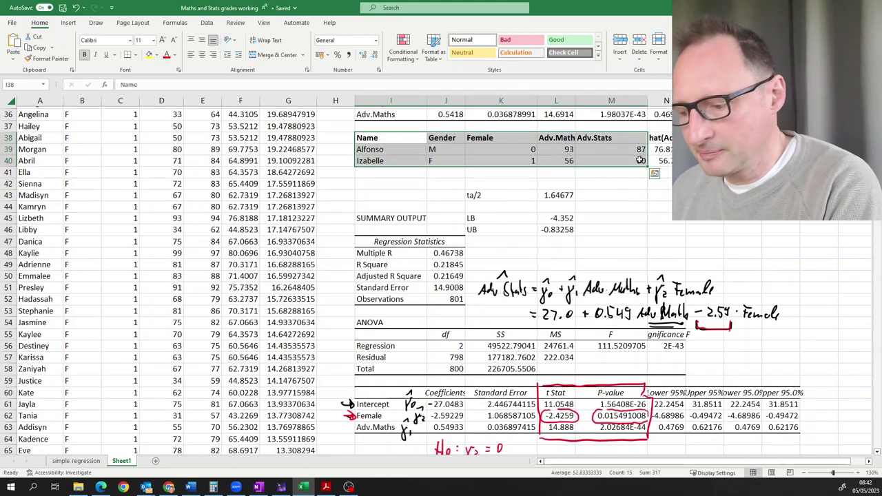
pyautogui.hotkey('ctrl', 'c')
pyautogui.scroll(-3, 579, 284)
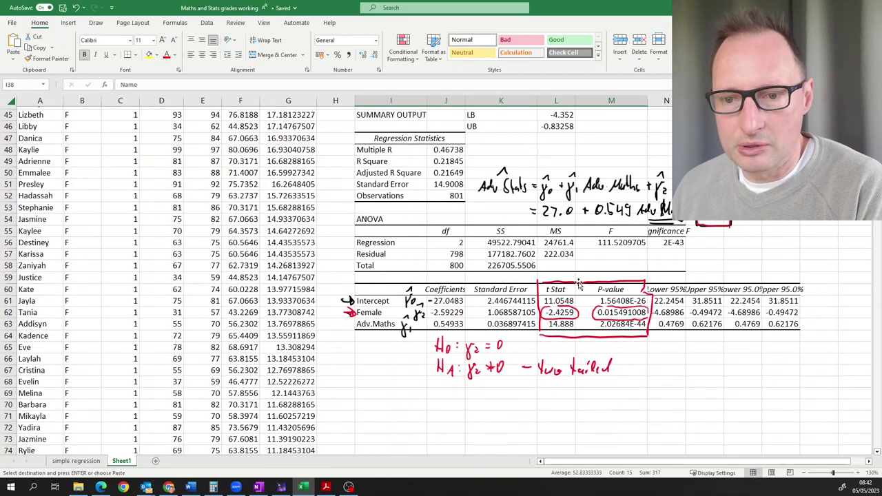
pyautogui.click(399, 407)
pyautogui.hotkey('ctrl', 'v')
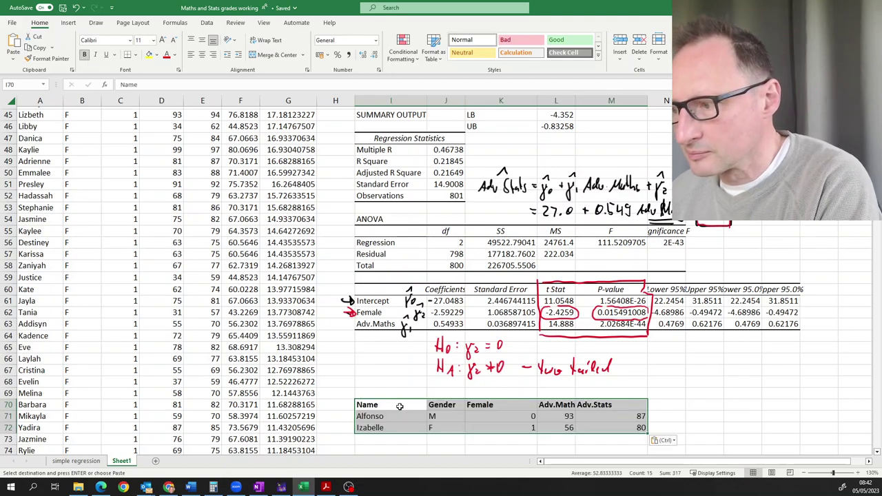
# Add the column header "hat(AdvStats)" in N70 beside the copied student table.
pyautogui.scroll(1, 419, 372)
pyautogui.scroll(-1, 419, 372)
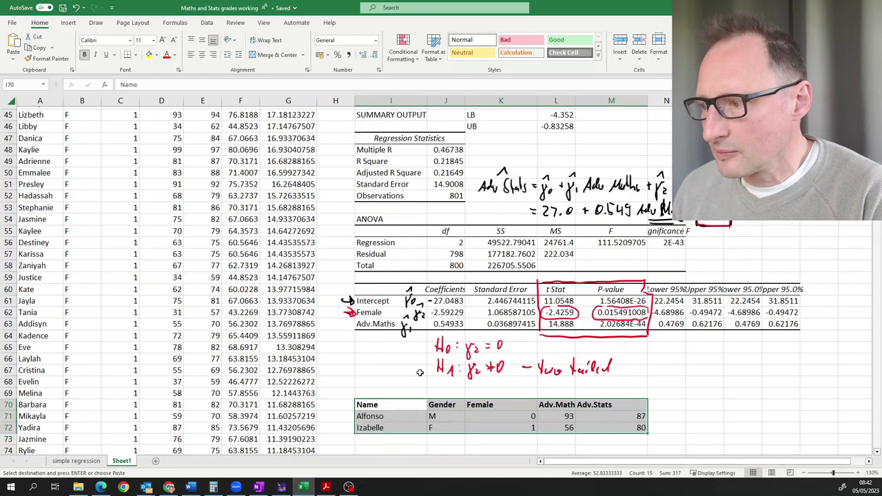
pyautogui.click(805, 474)
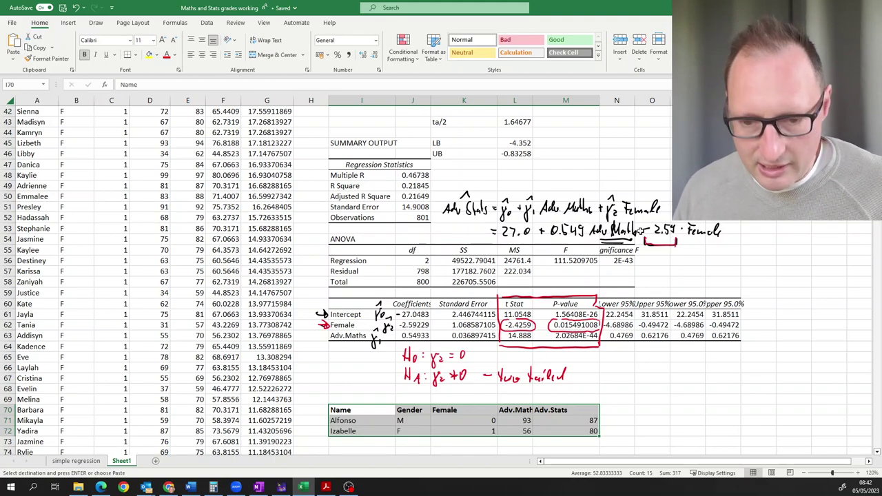
pyautogui.click(503, 426)
pyautogui.click(626, 409)
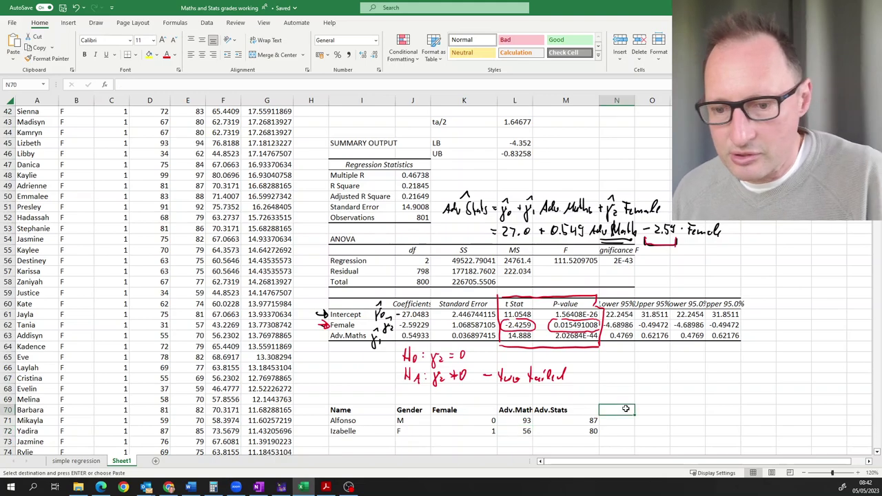
pyautogui.write('hat(')
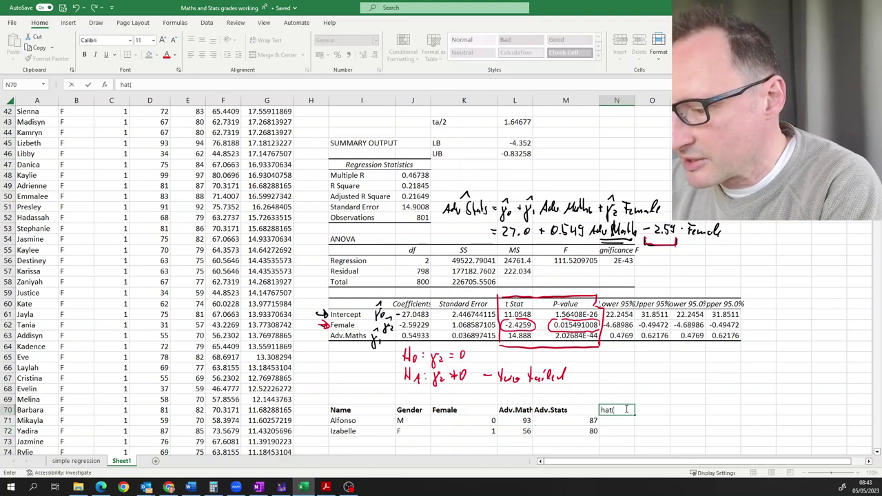
pyautogui.write('AdvS')
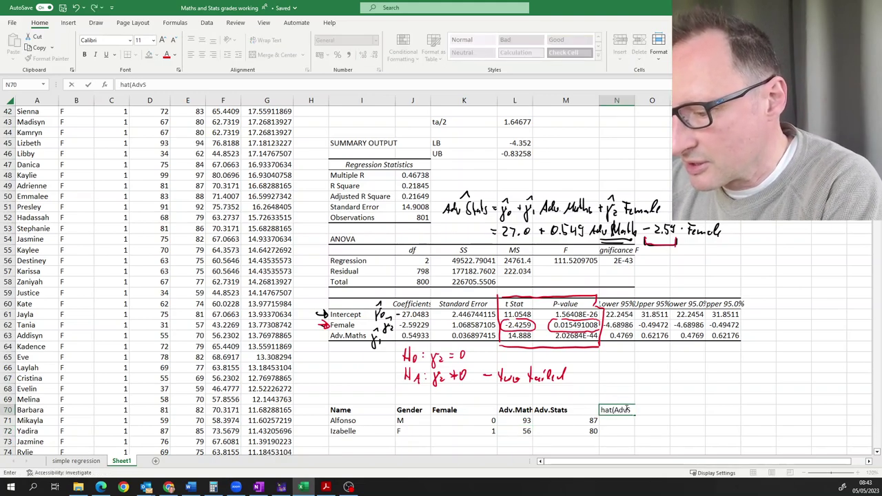
pyautogui.write('tats)')
pyautogui.press('Return')
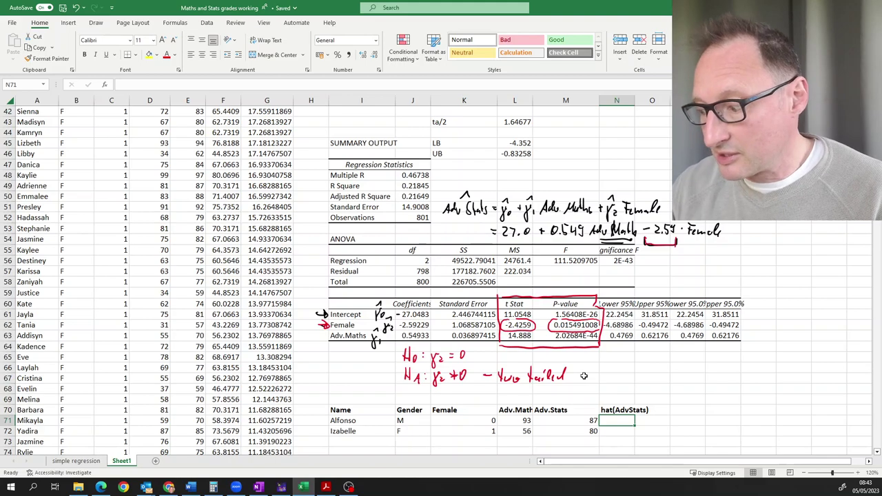
# Begin the first student's prediction formula in N71 with the intercept coefficient, =J61+.
pyautogui.write('=')
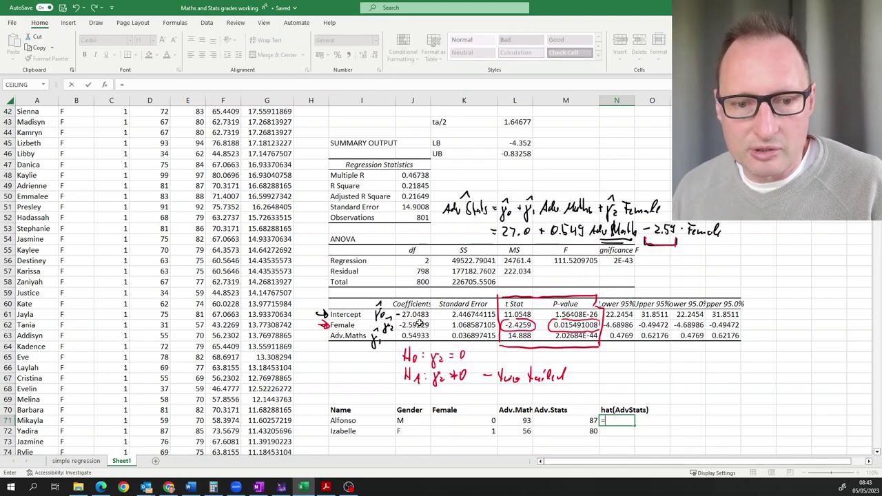
pyautogui.click(417, 314)
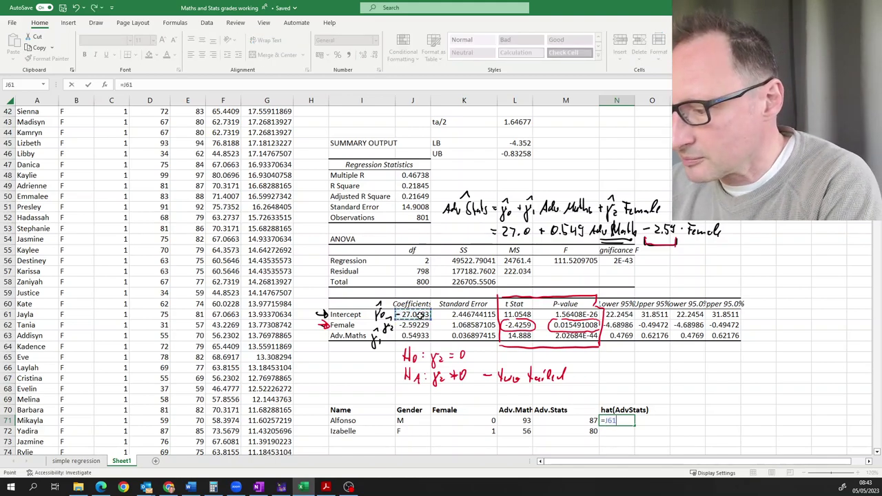
pyautogui.write('+')
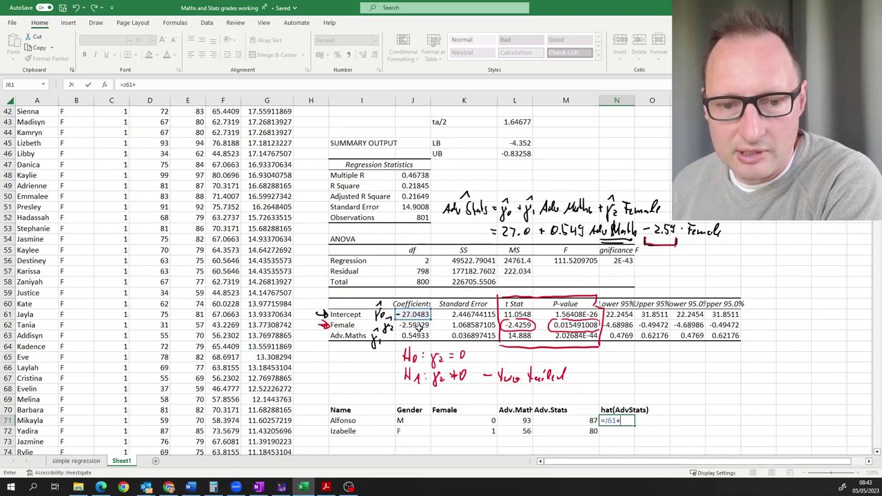
pyautogui.click(419, 324)
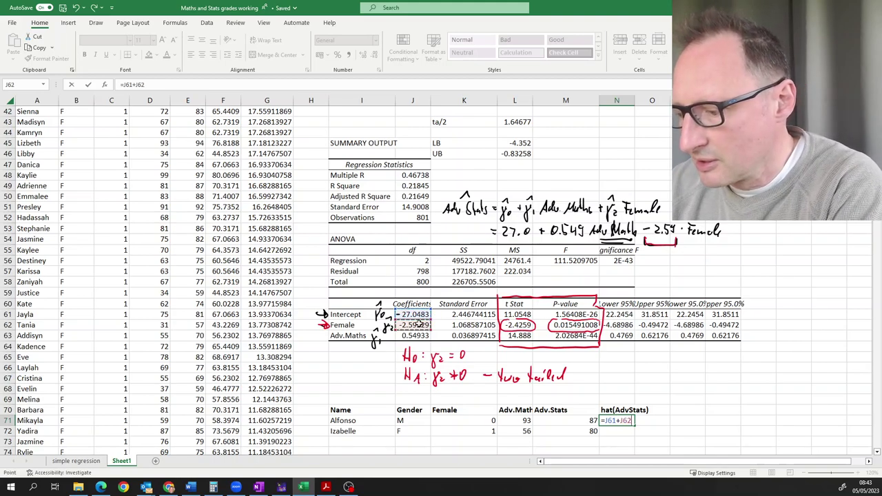
pyautogui.write('*')
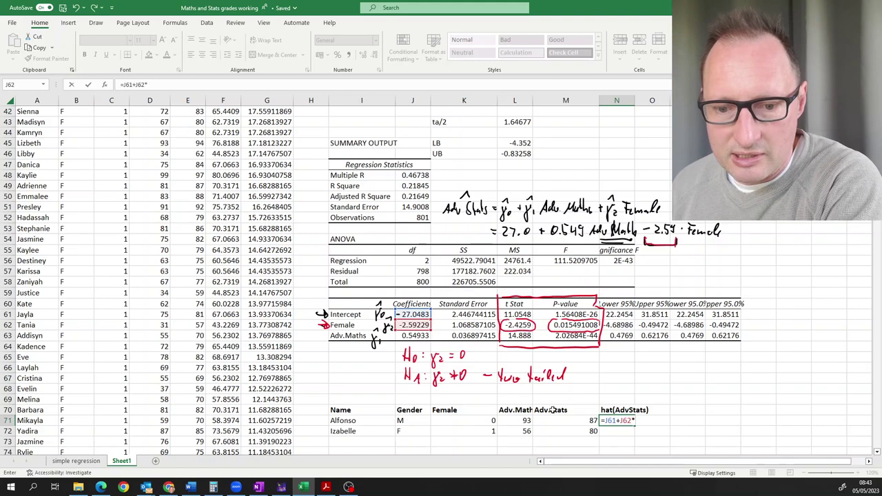
pyautogui.click(515, 420)
pyautogui.write('+')
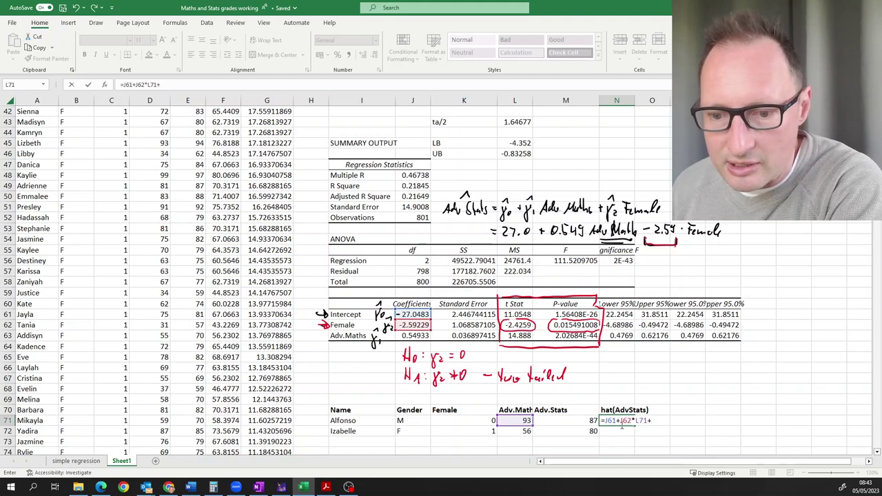
pyautogui.press('F2')
pyautogui.press('Left')
pyautogui.press('BackSpace')
pyautogui.press('BackSpace')
pyautogui.press('BackSpace')
pyautogui.write('1')
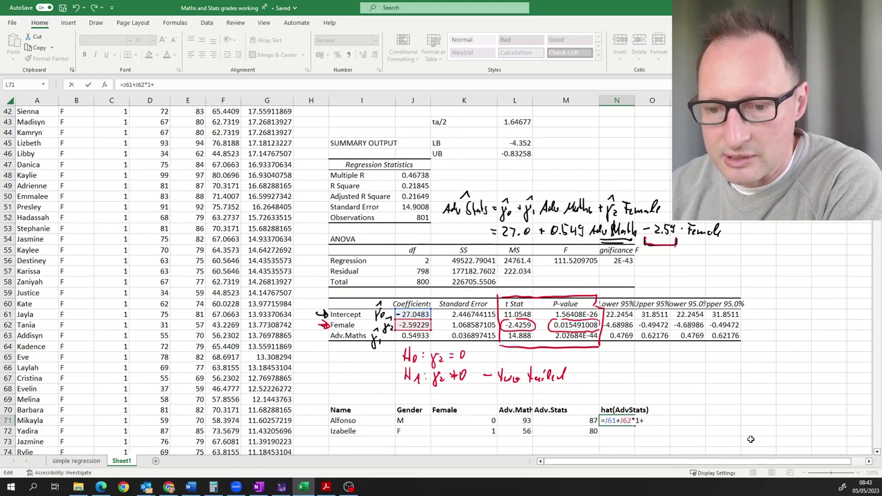
pyautogui.press('BackSpace')
pyautogui.press('BackSpace')
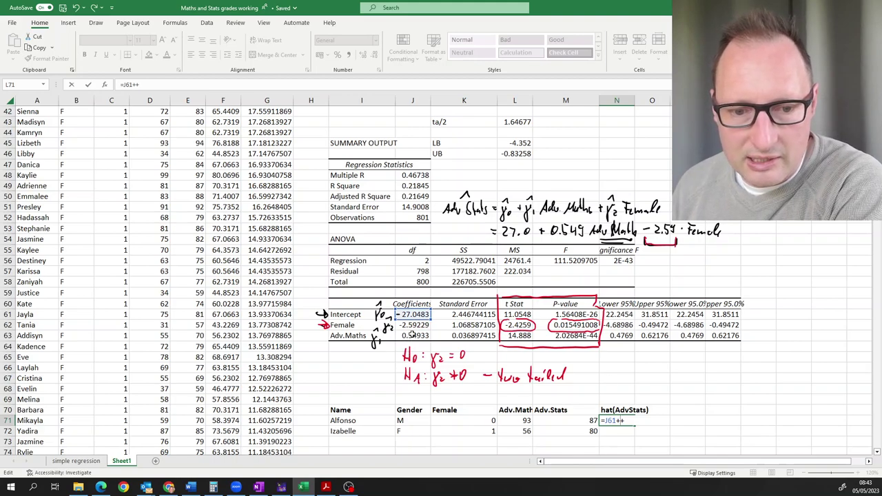
# Complete the first student's prediction in N71 as =J61+J63*L71+J62*K71, using the Adv.Maths and Female terms.
pyautogui.click(413, 335)
pyautogui.write('*')
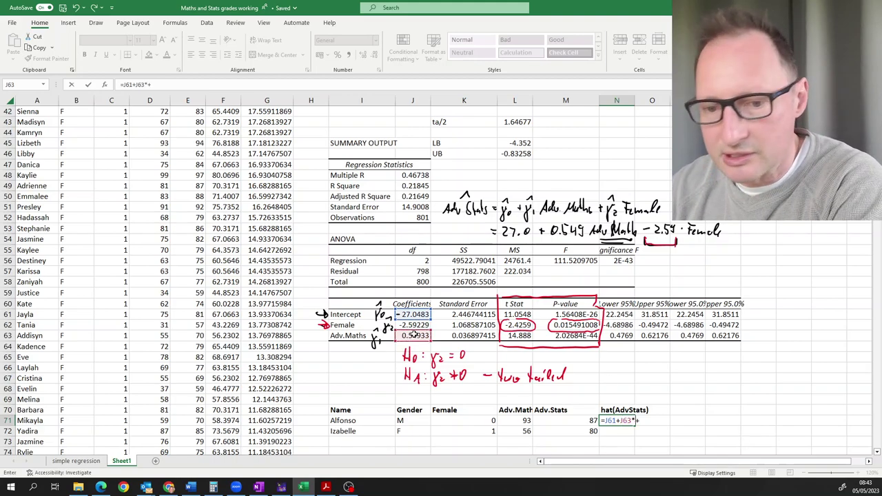
pyautogui.click(525, 420)
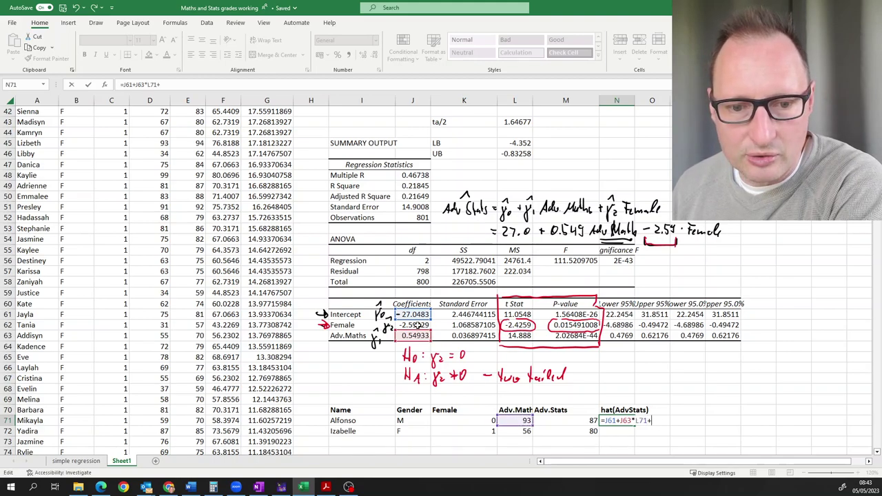
pyautogui.click(417, 325)
pyautogui.write('*')
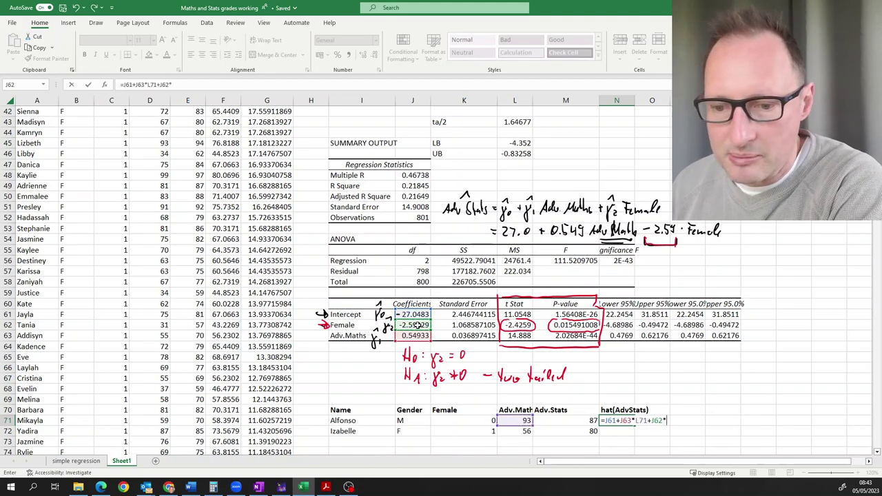
pyautogui.click(460, 419)
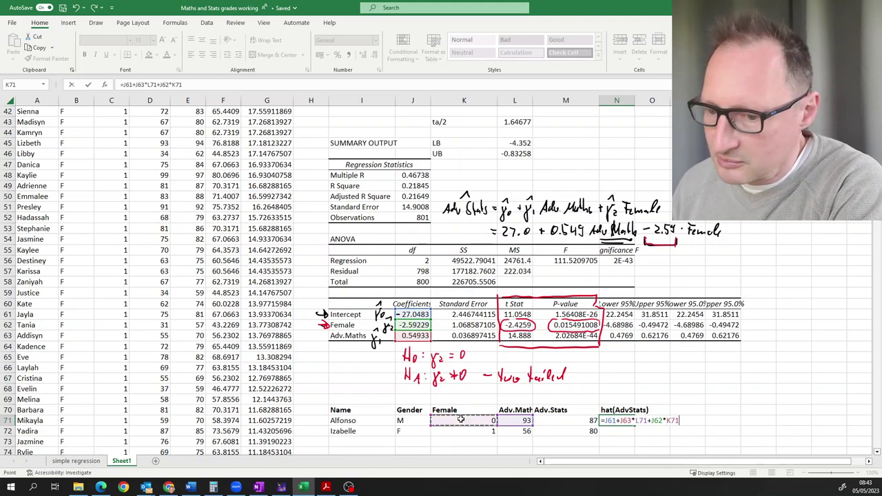
pyautogui.press('Return')
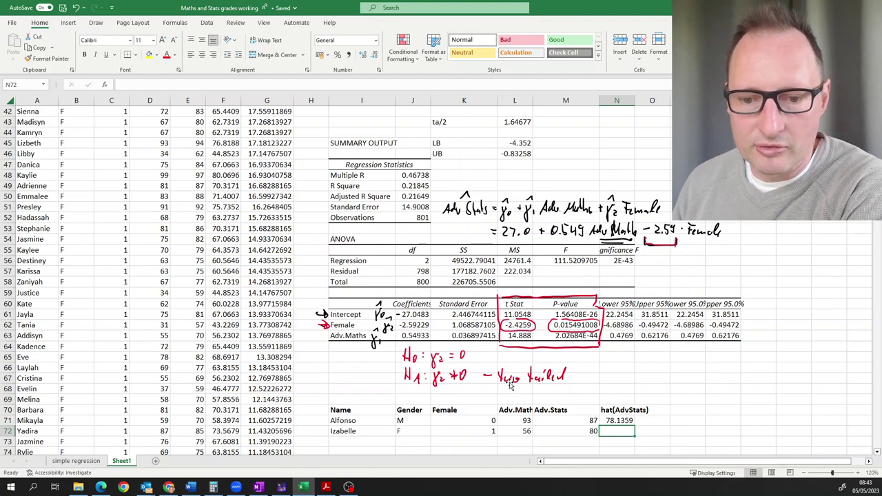
# Enter the second student's prediction in N72 as =J61+J63*L72+J62*K72, using the intercept, Adv.Maths and Female terms.
pyautogui.write('=')
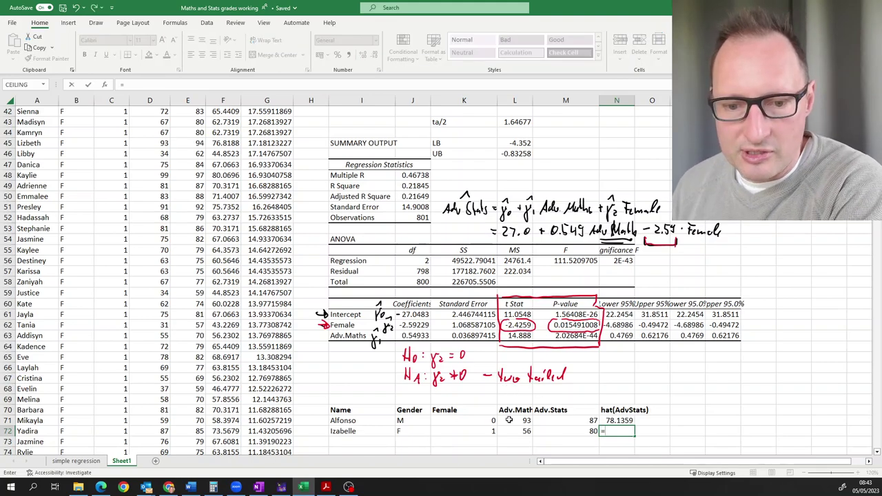
pyautogui.click(419, 315)
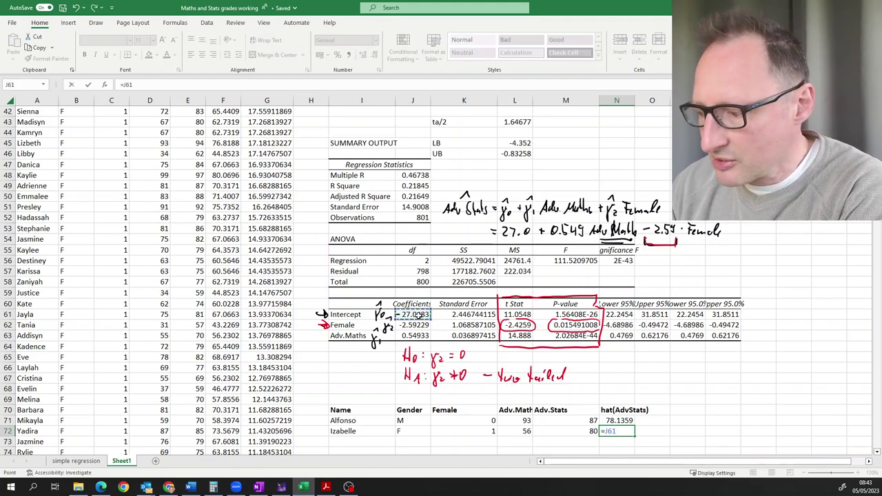
pyautogui.write('+')
pyautogui.click(416, 335)
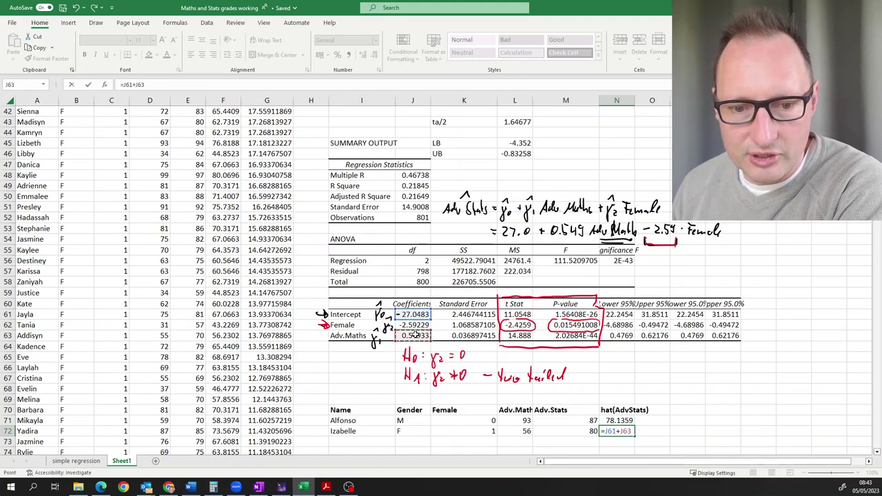
pyautogui.write('*')
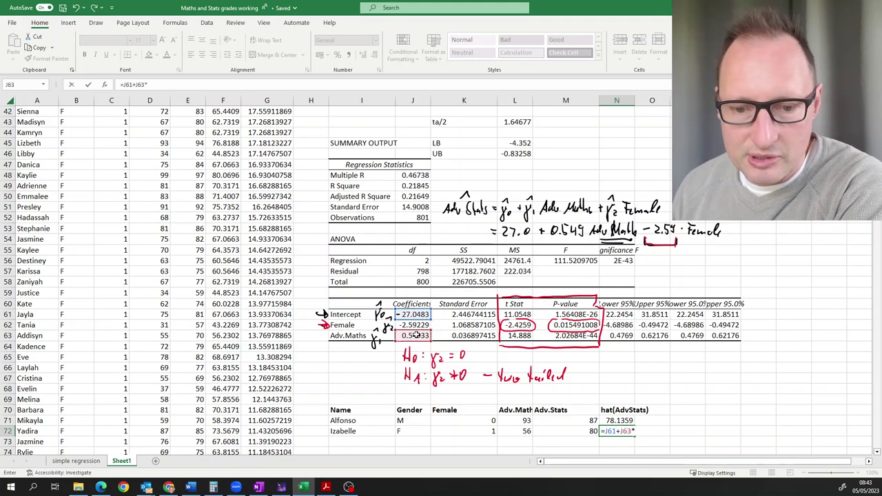
pyautogui.click(514, 433)
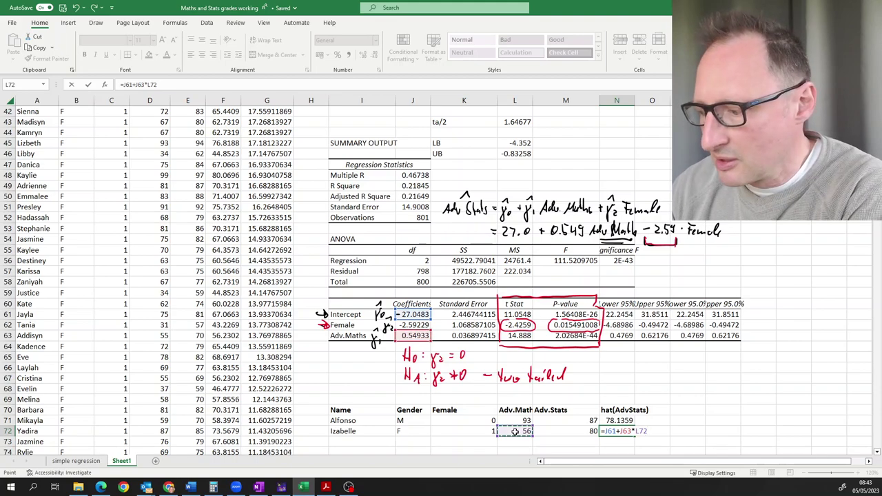
pyautogui.write('+')
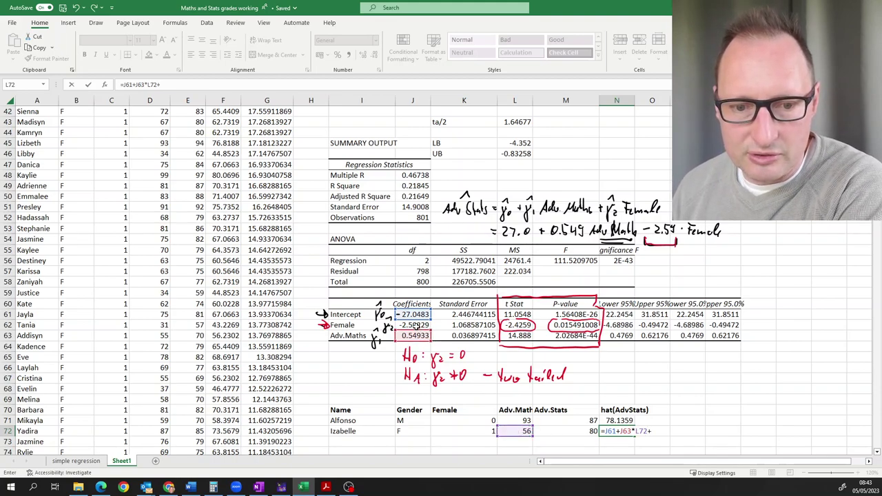
pyautogui.click(415, 326)
pyautogui.write('*')
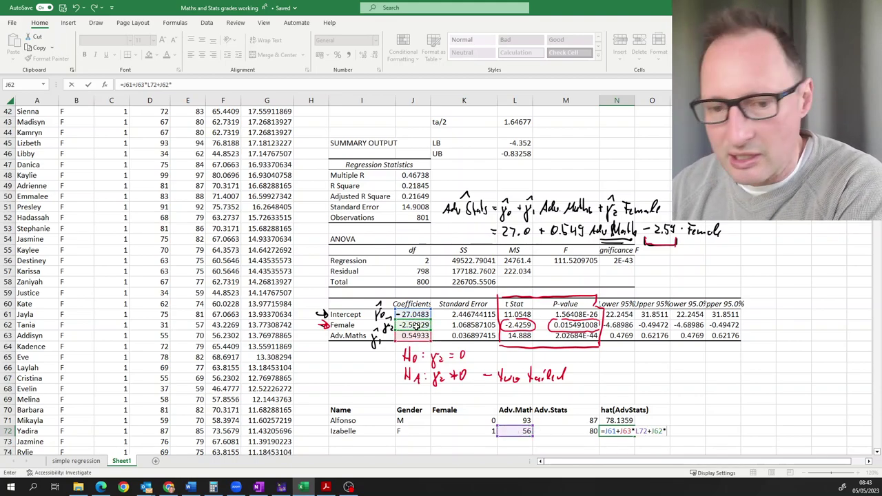
pyautogui.click(462, 431)
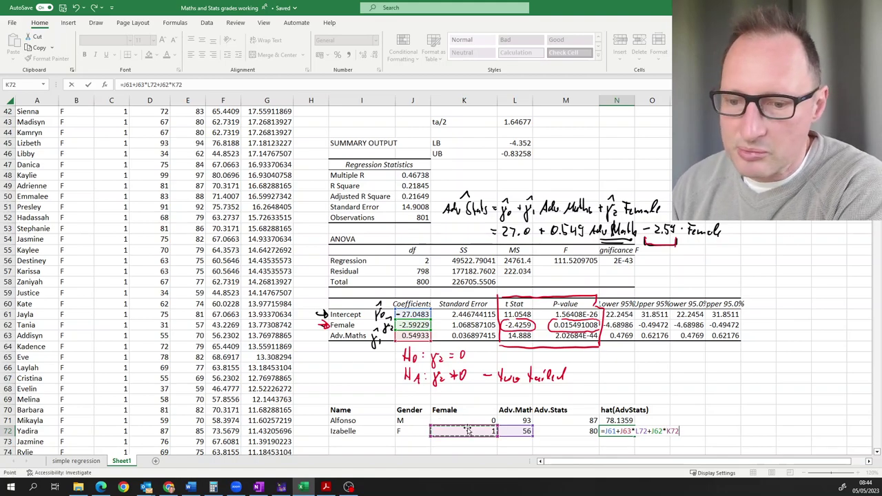
pyautogui.press('Return')
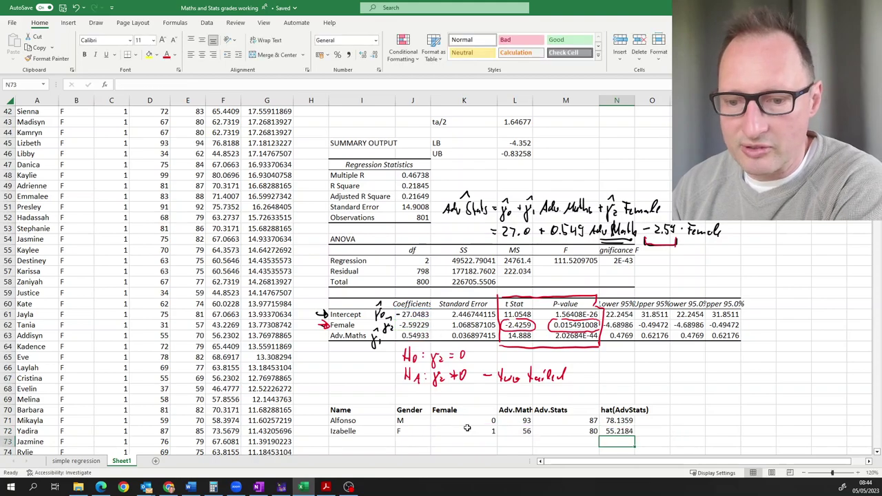
# Add the column header "error" in O70 beside the predicted grades.
pyautogui.click(617, 430)
pyautogui.click(660, 409)
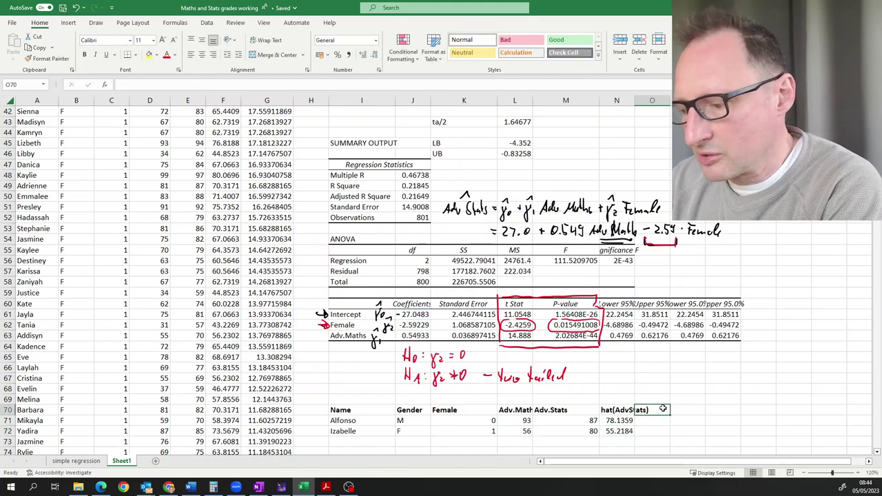
pyautogui.write('error')
pyautogui.press('Return')
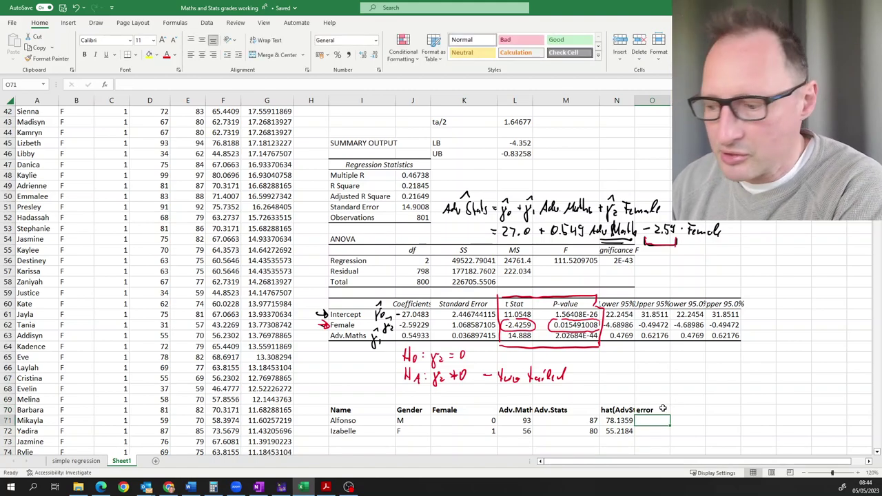
# Calculate the first student's prediction error in O71 as =M71-N71 and fill the formula down to O72.
pyautogui.write('=')
pyautogui.press('Left')
pyautogui.press('Left')
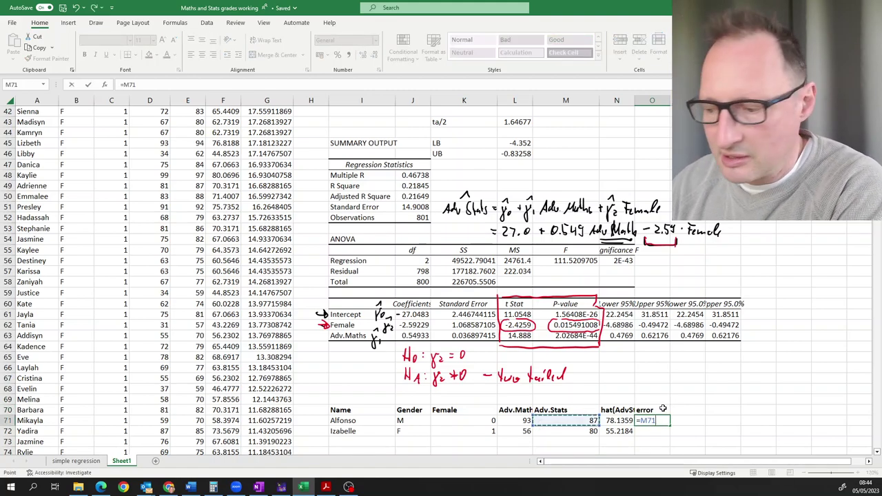
pyautogui.write('-')
pyautogui.press('Left')
pyautogui.press('Return')
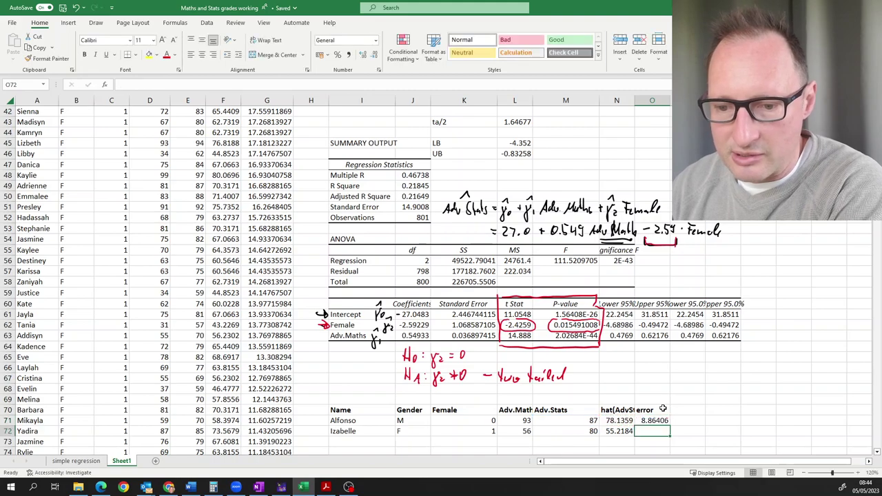
pyautogui.click(659, 420)
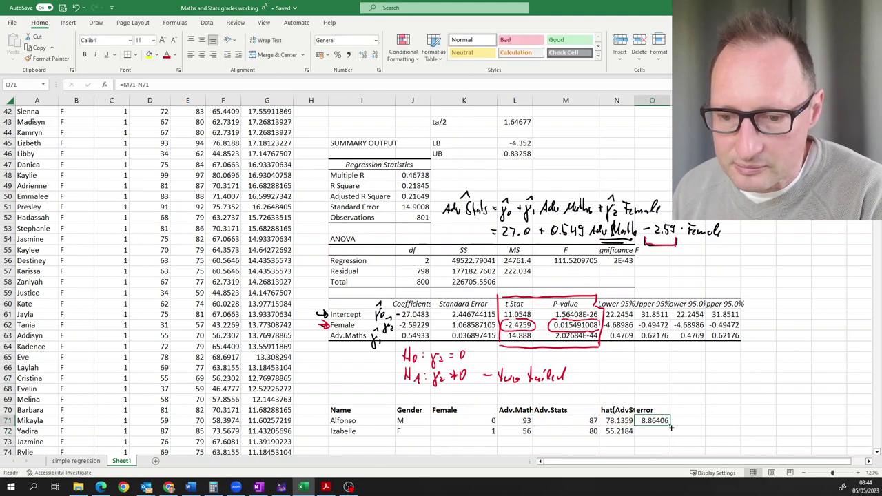
pyautogui.moveTo(673, 434); pyautogui.dragTo(673, 443)
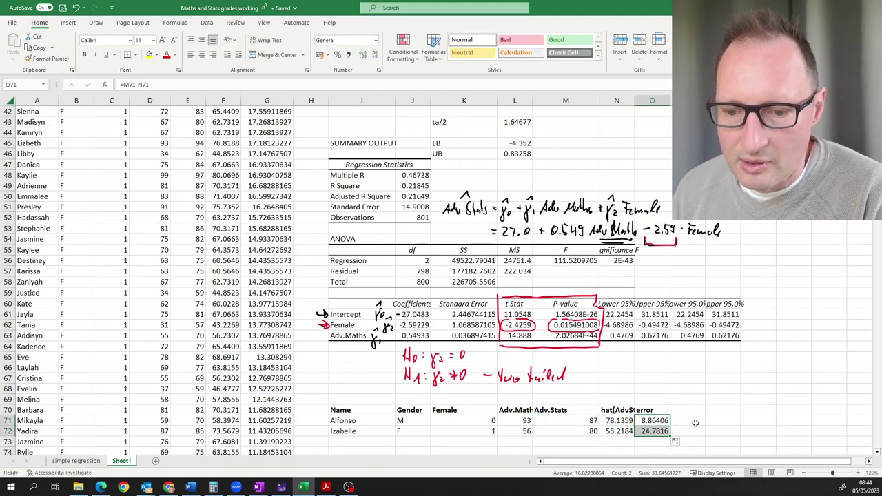
# Compare the two students' multiple regression errors in O71:O72 with their simple regression errors in O39:O40.
pyautogui.click(656, 432)
pyautogui.scroll(3, 610, 314)
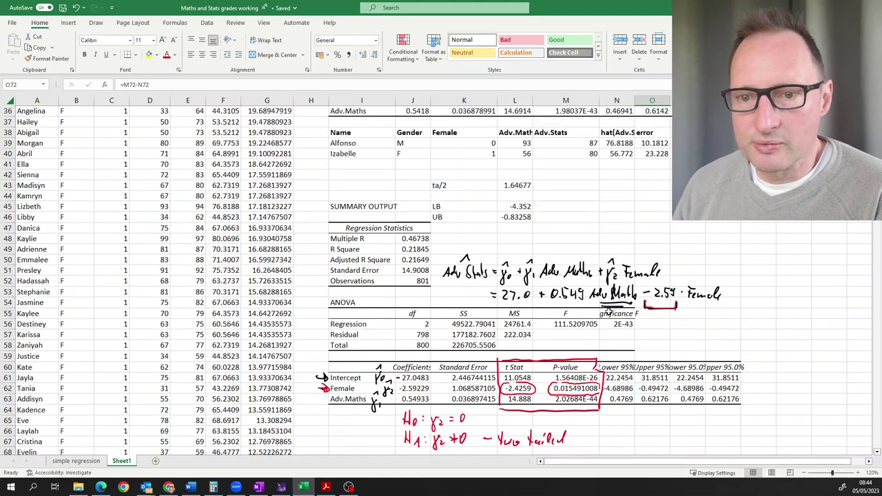
pyautogui.click(661, 175)
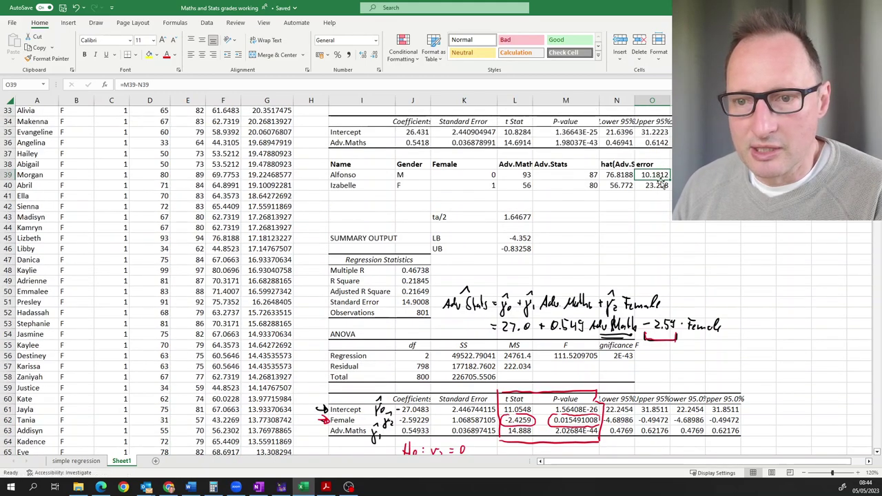
pyautogui.click(658, 186)
pyautogui.scroll(-4, 655, 195)
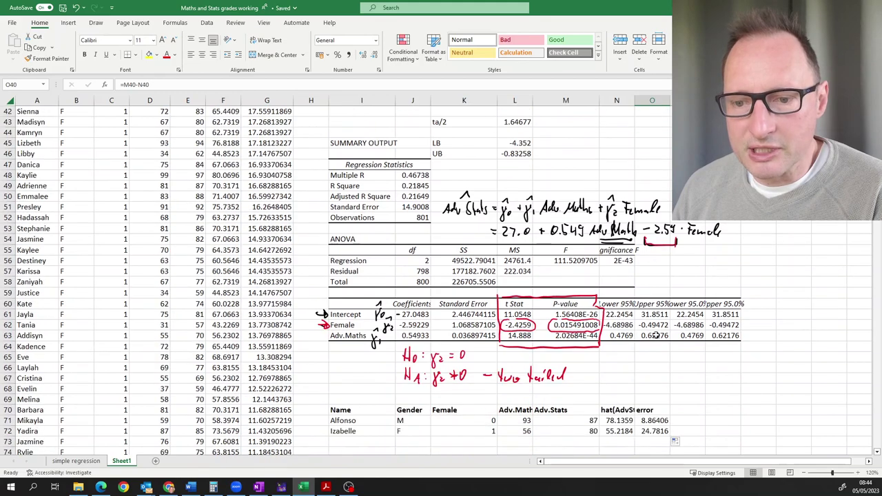
pyautogui.click(656, 390)
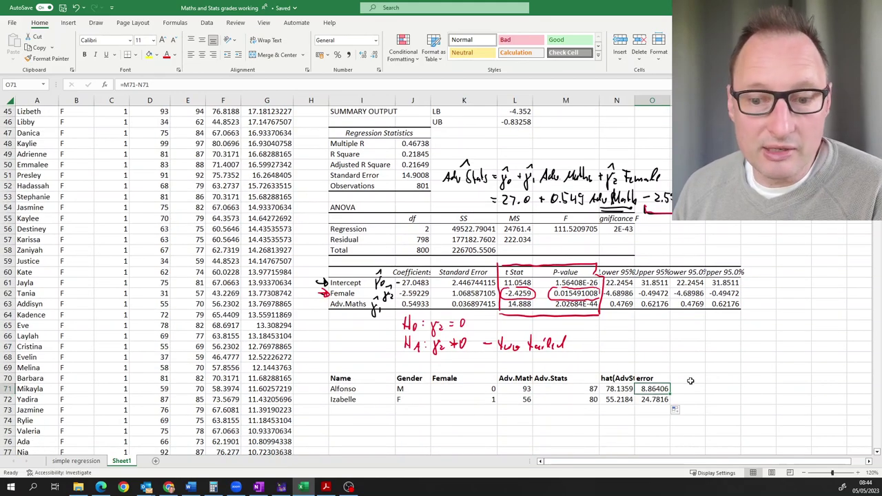
pyautogui.scroll(4, 676, 386)
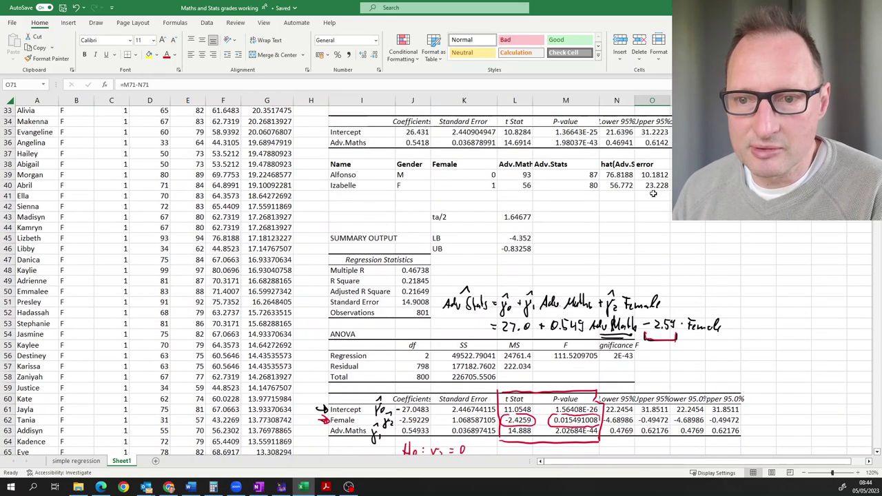
pyautogui.click(656, 175)
pyautogui.scroll(-3, 659, 274)
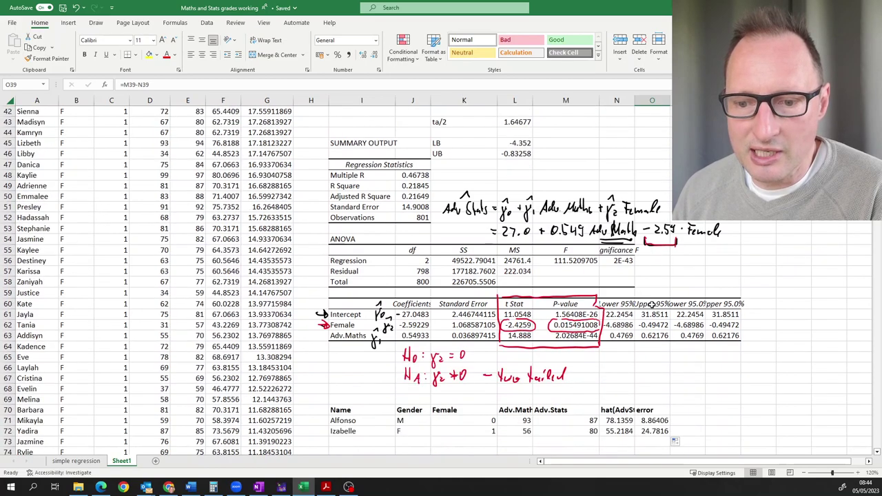
pyautogui.click(656, 420)
pyautogui.click(649, 432)
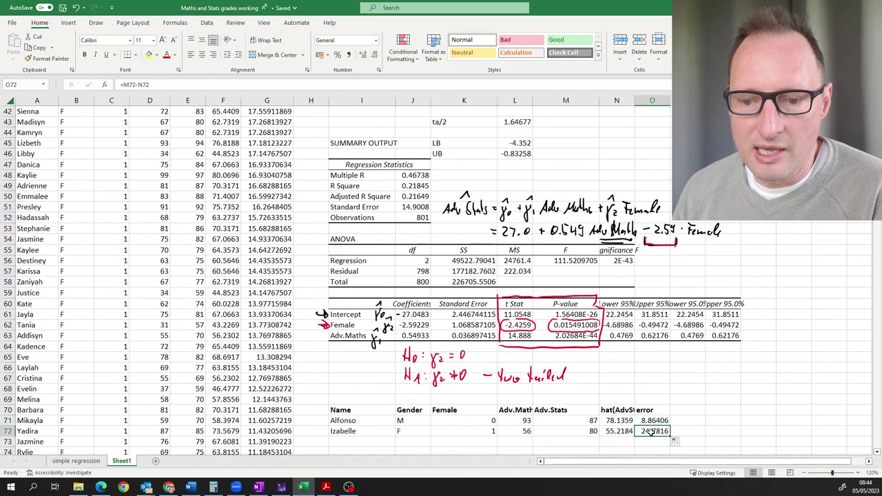
pyautogui.scroll(3, 641, 320)
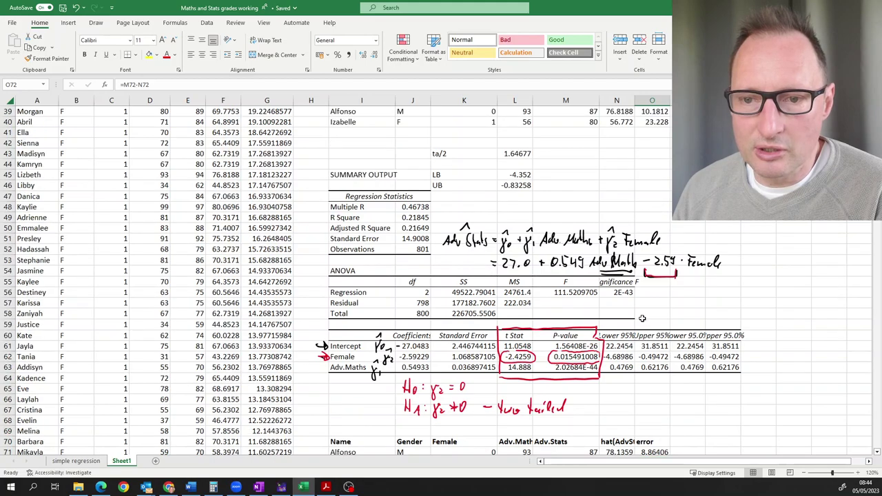
pyautogui.click(656, 185)
pyautogui.scroll(-4, 655, 276)
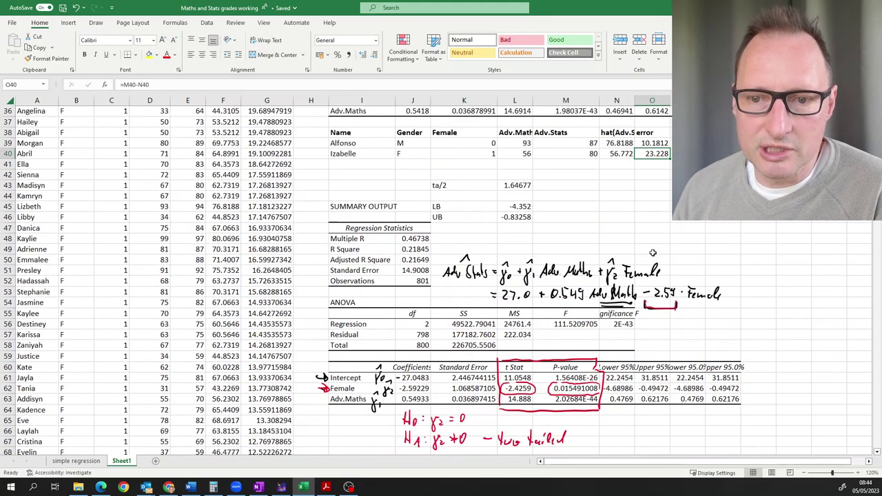
pyautogui.click(654, 400)
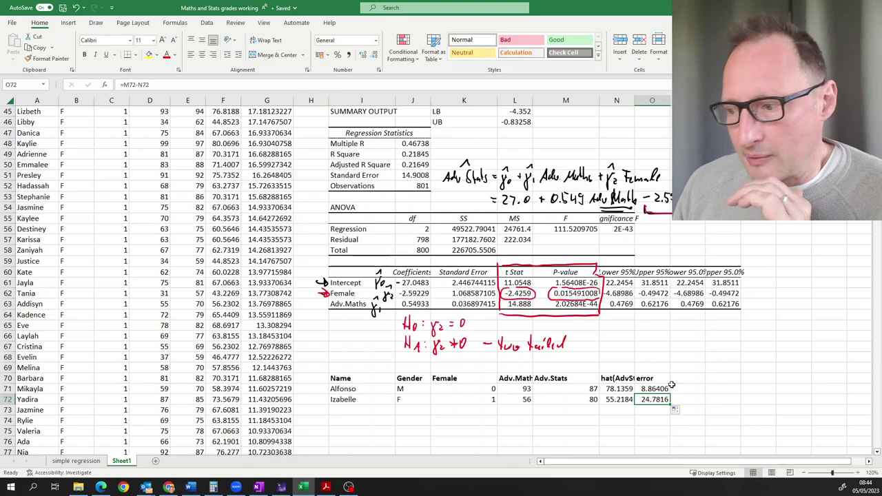
pyautogui.click(597, 410)
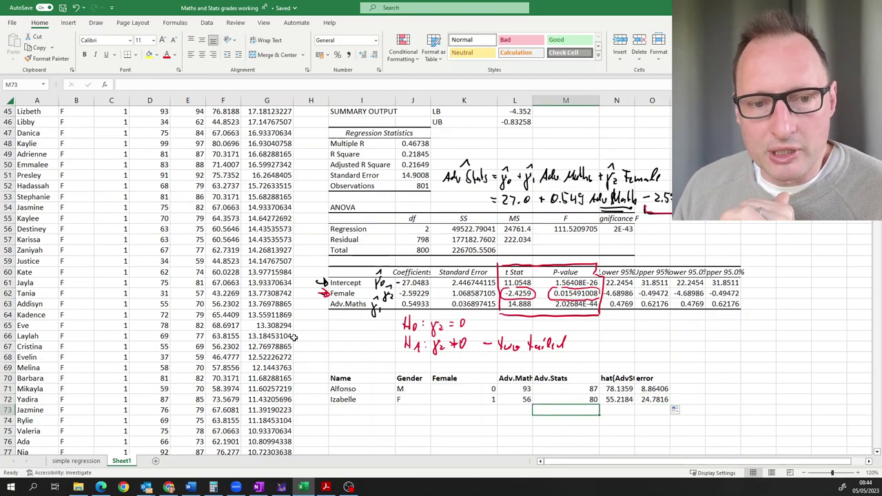
# Clear all the old hat(AdvStats) and error values in columns F and G from row 2 down, keeping the headers.
pyautogui.scroll(15, 293, 336)
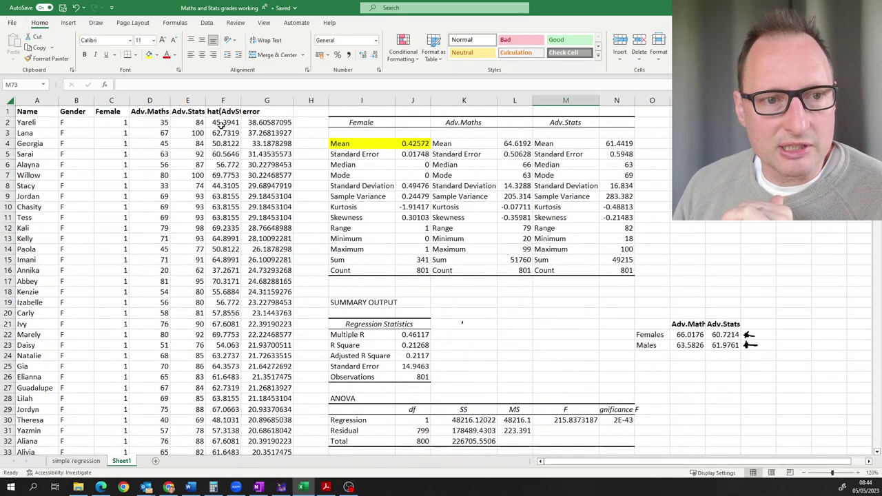
pyautogui.moveTo(220, 124); pyautogui.dragTo(257, 159)
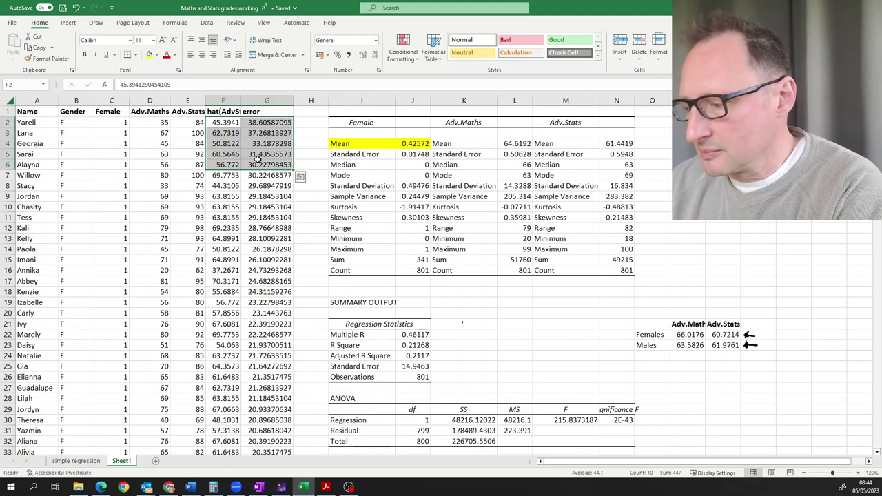
pyautogui.hotkey('ctrl', 'shift', 'Down')
pyautogui.press('Delete')
pyautogui.hotkey('ctrl', 'BackSpace')
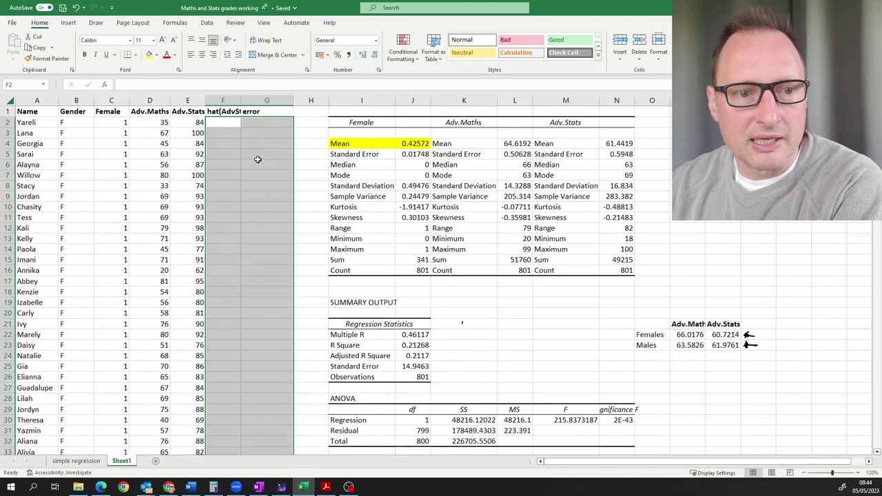
pyautogui.click(244, 175)
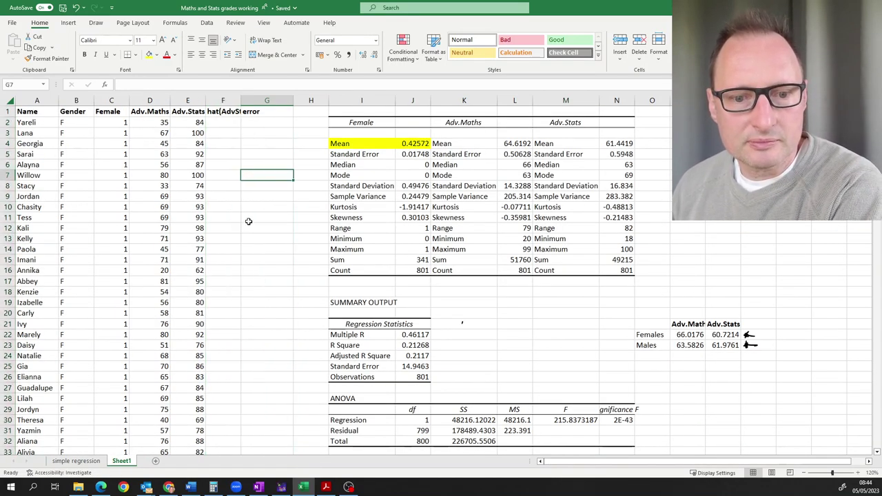
# Start a predicted-grade formula in F61 with the intercept and Adv.Maths term, =$J$61+$J$63*D61, using absolute references for the coefficients.
pyautogui.scroll(-6, 260, 284)
pyautogui.scroll(-7, 248, 279)
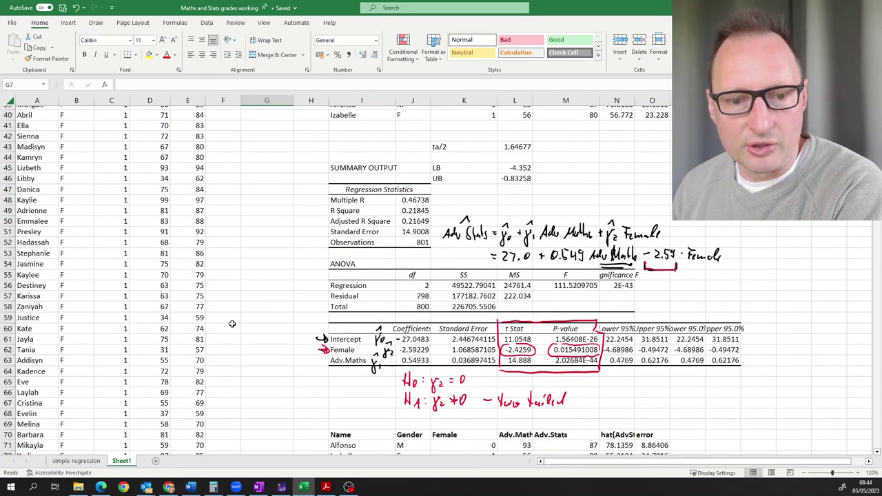
pyautogui.click(224, 341)
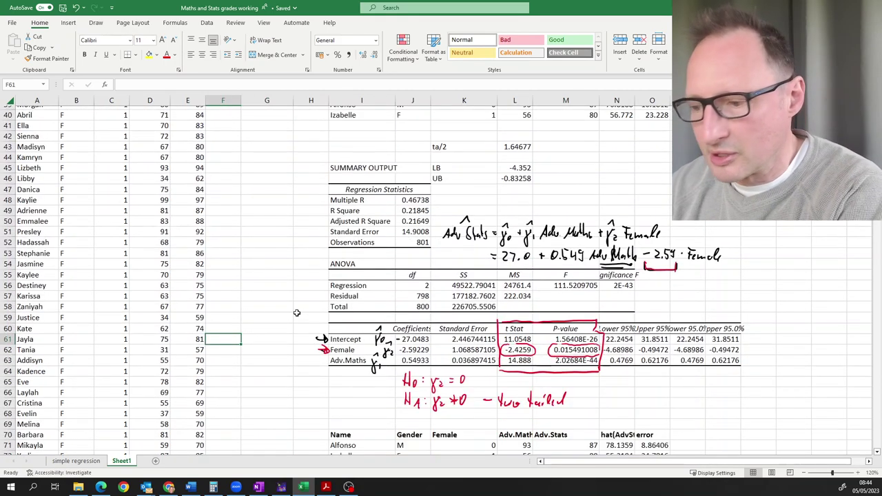
pyautogui.write('=')
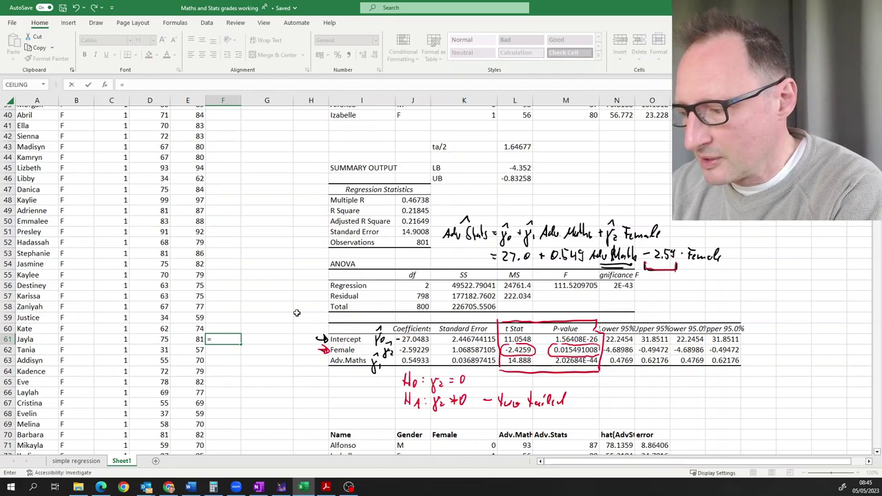
pyautogui.click(422, 339)
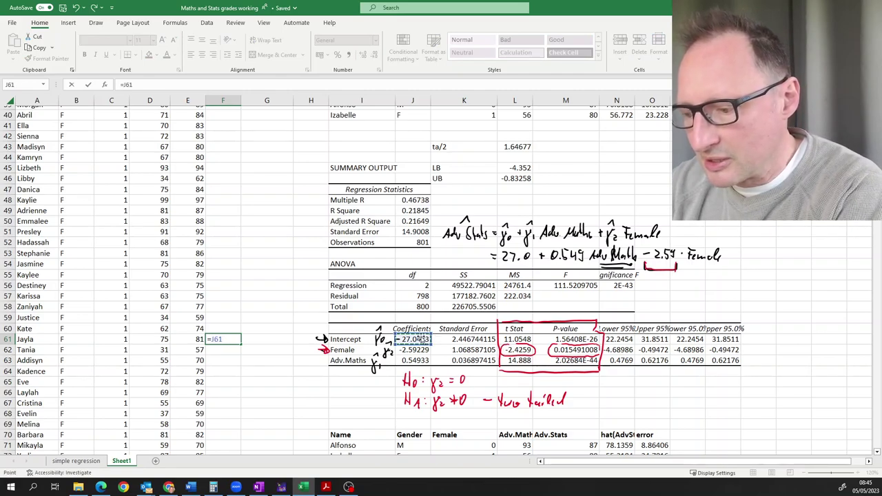
pyautogui.press('F4')
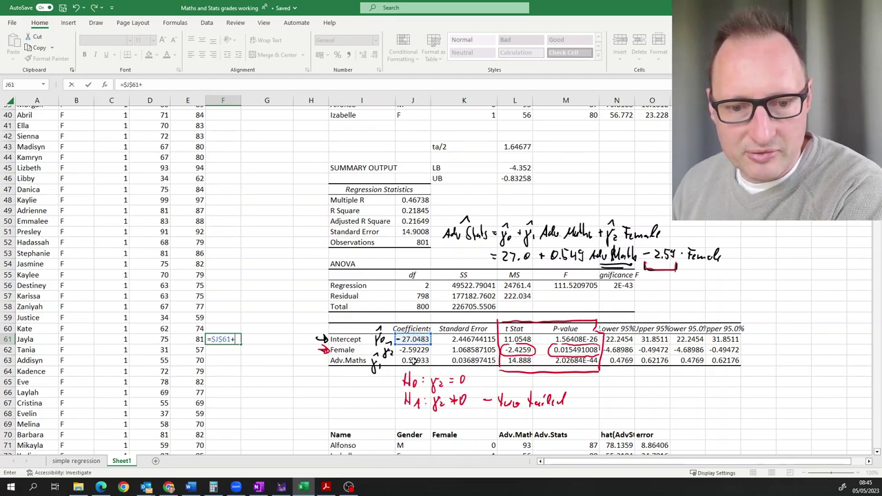
pyautogui.click(413, 360)
pyautogui.press('F4')
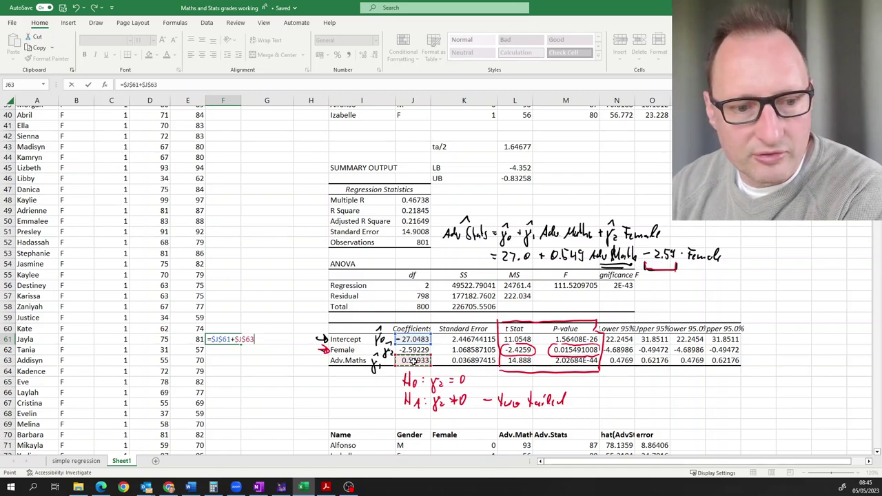
pyautogui.write('*')
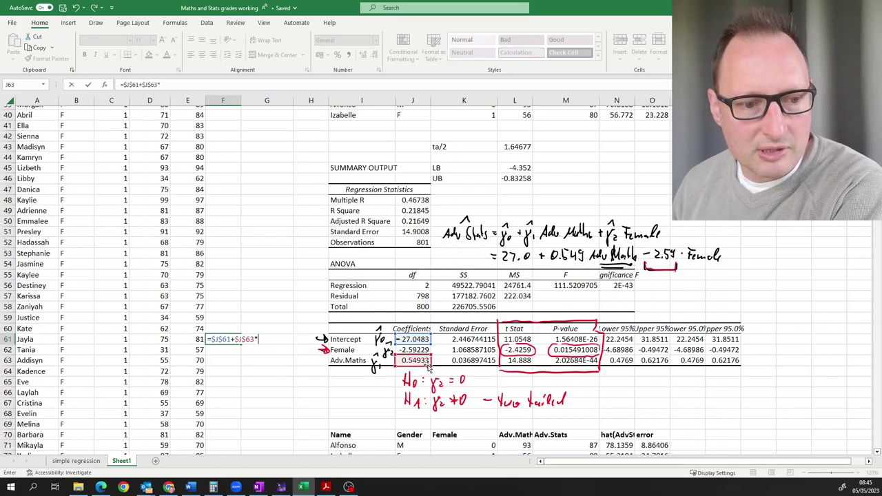
pyautogui.click(166, 340)
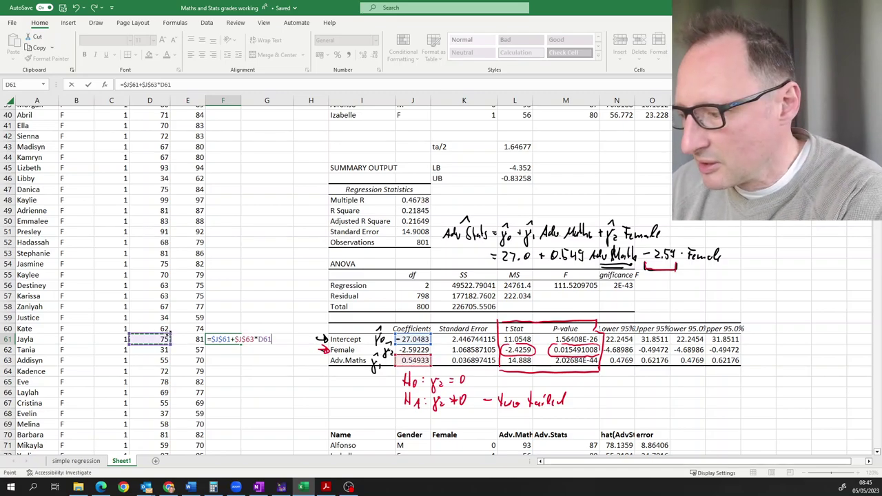
# Complete the F61 formula by adding the Female term +$J$62*C61, with the coefficient reference absolute.
pyautogui.write('+')
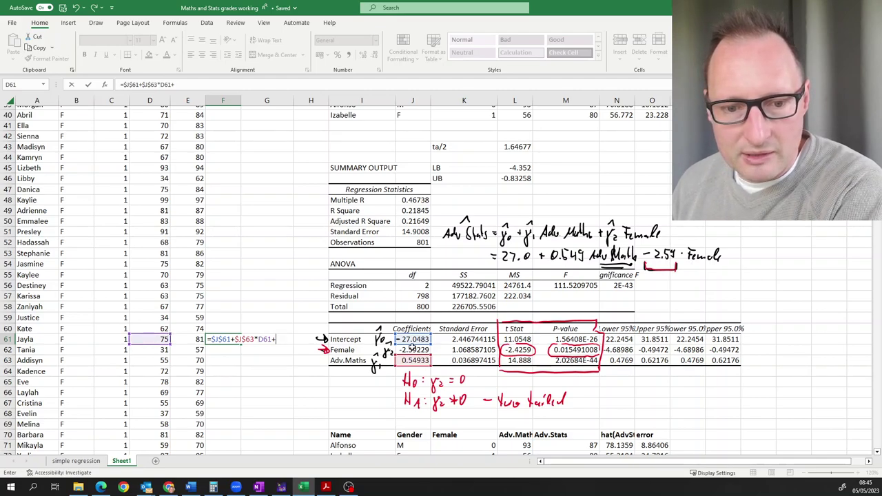
pyautogui.click(411, 350)
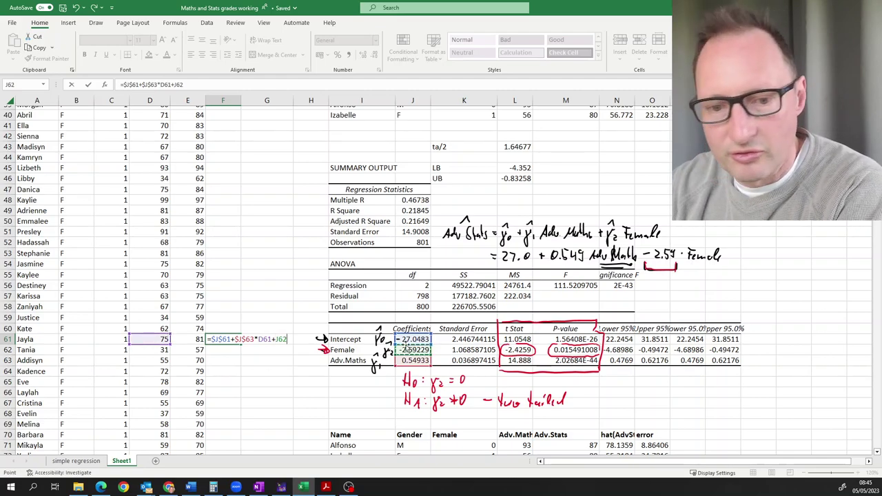
pyautogui.press('F4')
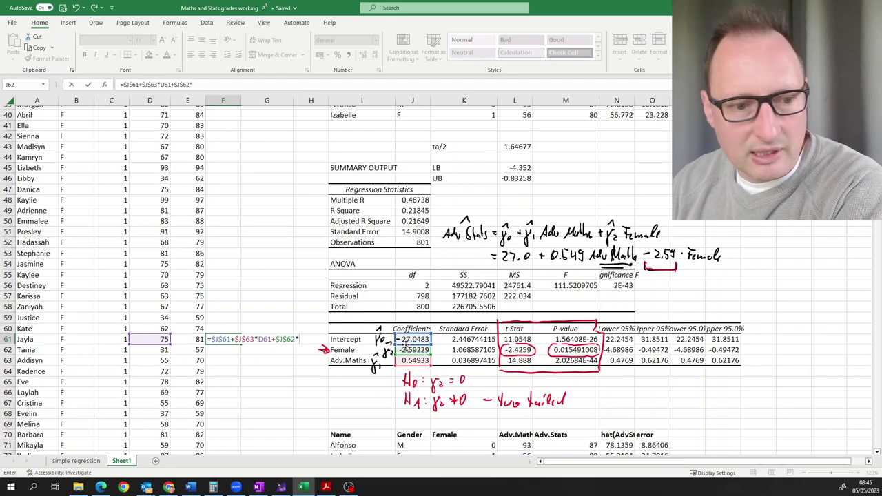
pyautogui.write('*')
pyautogui.click(114, 339)
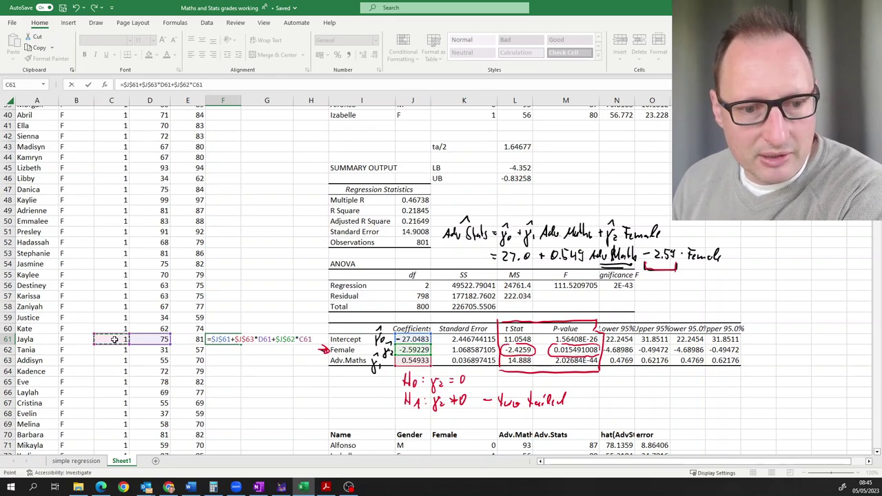
pyautogui.press('Return')
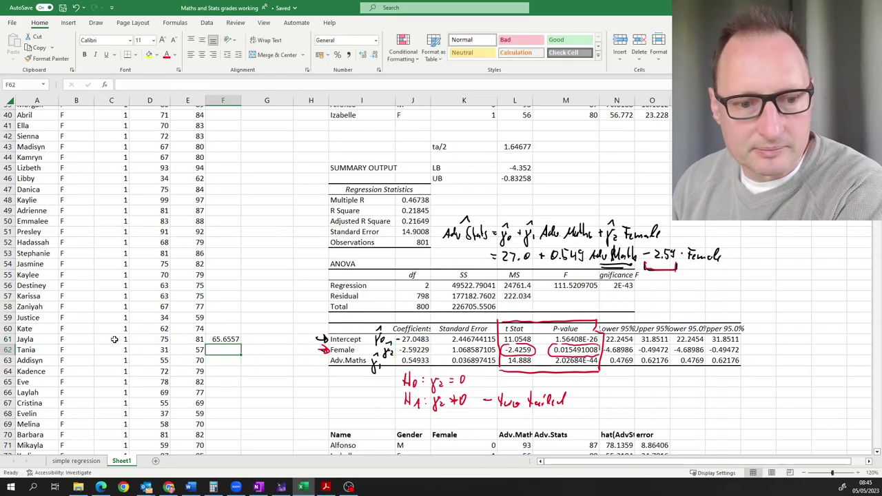
# Fill the F61 prediction formula down to the last student and up to F2.
pyautogui.click(223, 339)
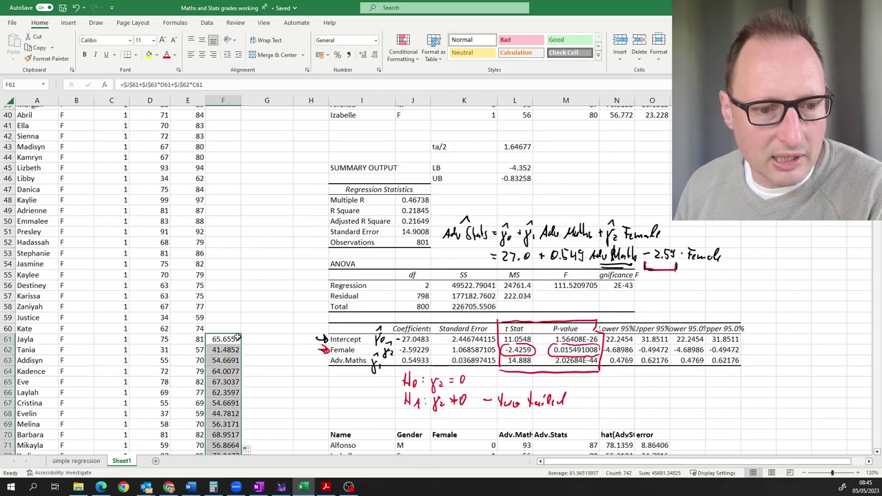
pyautogui.click(240, 340)
pyautogui.moveTo(241, 344); pyautogui.dragTo(228, 119)
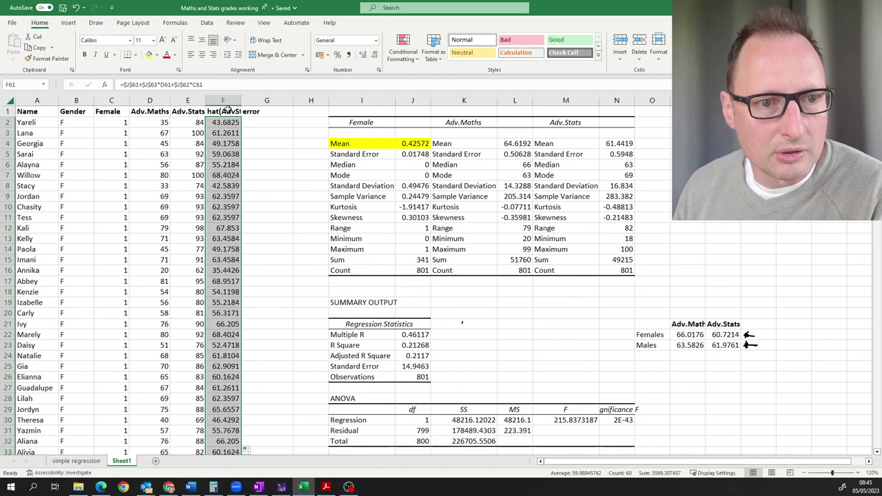
pyautogui.click(216, 145)
# Calculate the prediction error in G2 as =E2-F2 and fill the formula down for all students.
pyautogui.click(269, 111)
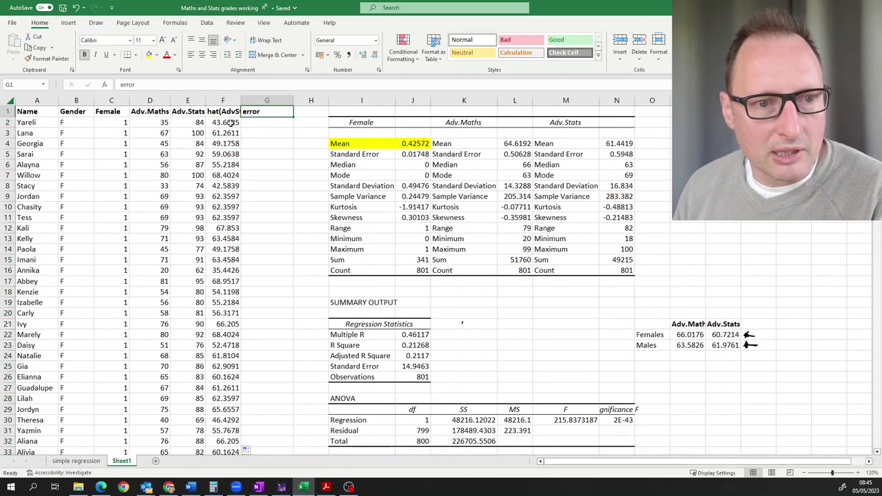
pyautogui.click(263, 122)
pyautogui.write('=')
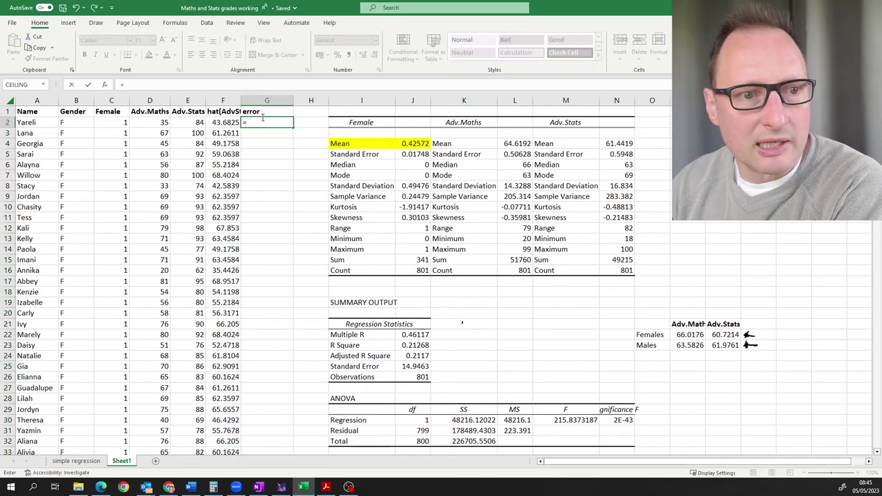
pyautogui.press('Left')
pyautogui.press('Left')
pyautogui.write('-')
pyautogui.press('Left')
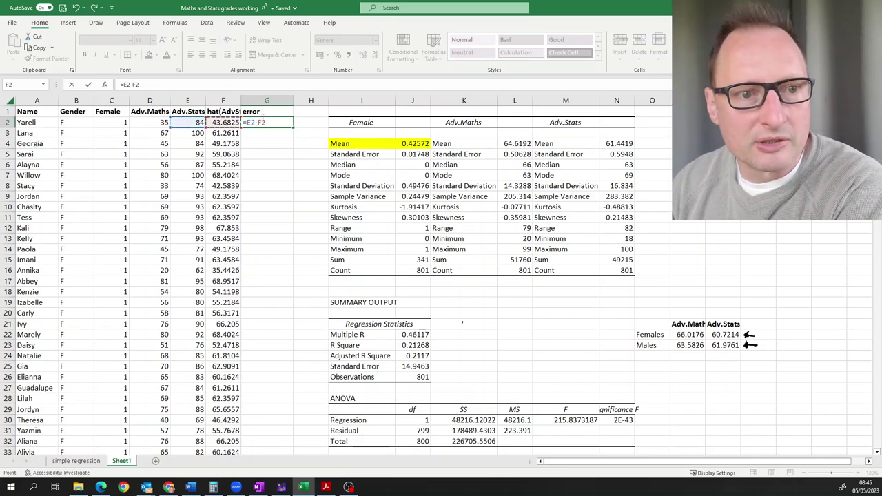
pyautogui.hotkey('ctrl', 'Return')
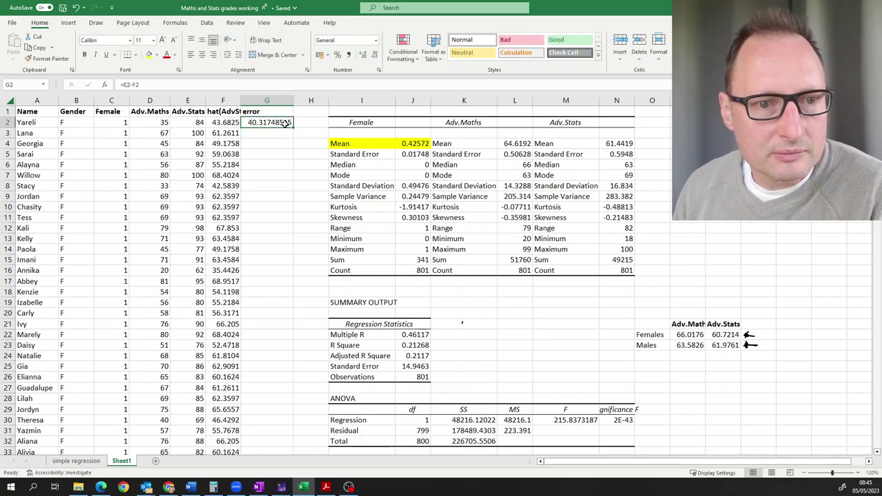
pyautogui.doubleClick(291, 128)
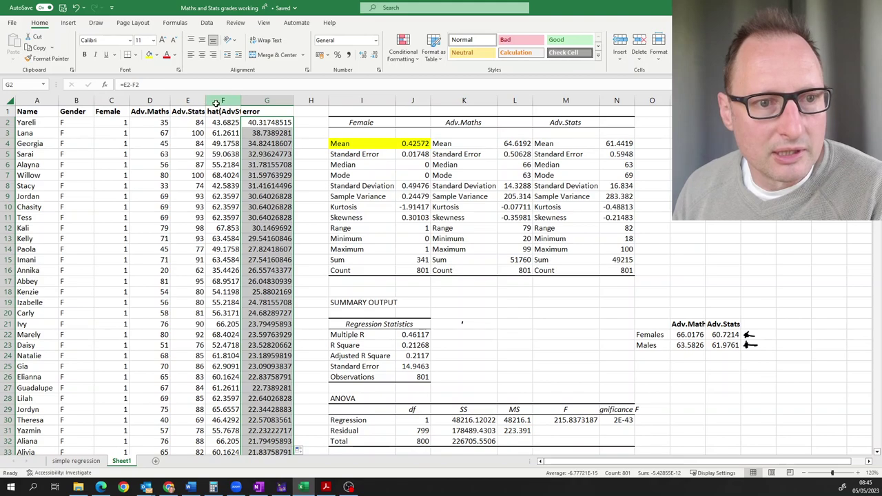
# Replace the formulas in columns F and G with their values by copying and pasting them in place as values.
pyautogui.moveTo(213, 101); pyautogui.dragTo(265, 101)
pyautogui.hotkey('ctrl', 'c')
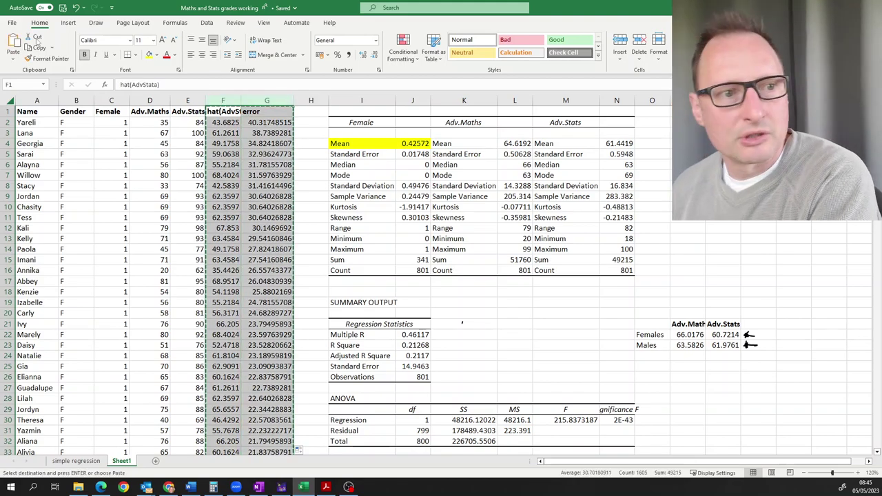
pyautogui.click(13, 61)
pyautogui.click(13, 124)
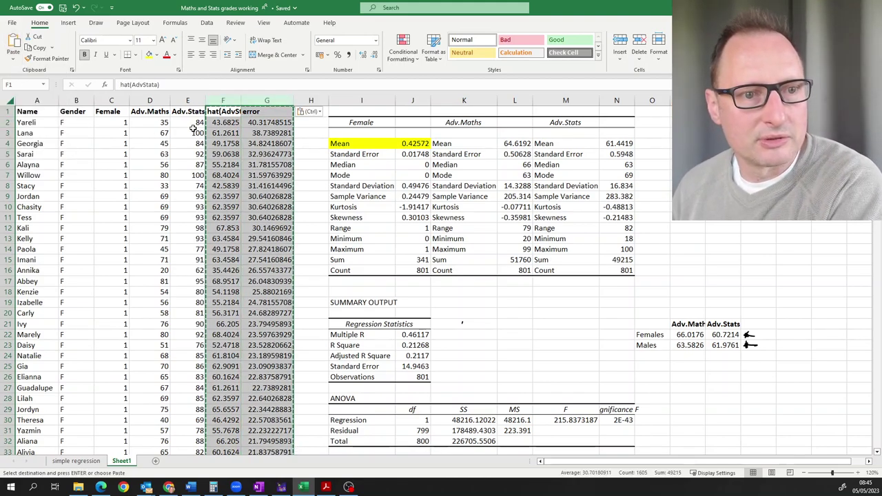
pyautogui.click(193, 131)
# Sort the student data in columns A to G by error, from largest to smallest.
pyautogui.moveTo(267, 101); pyautogui.dragTo(27, 100)
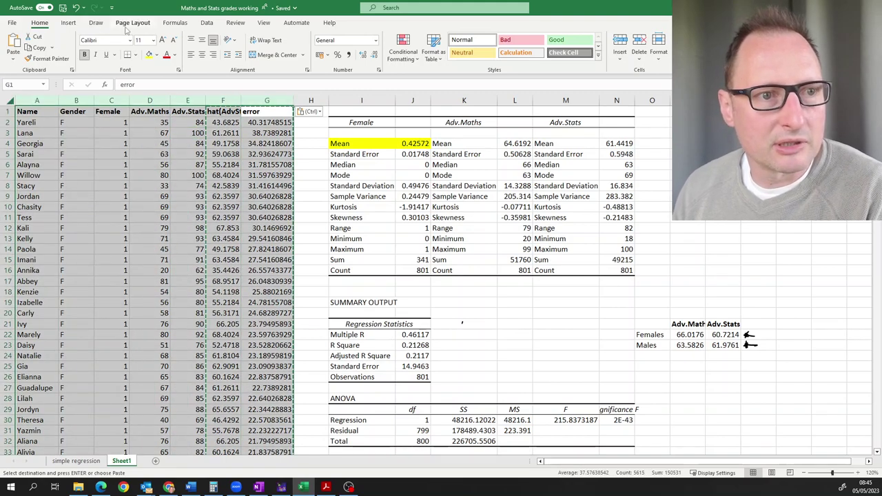
pyautogui.click(207, 23)
pyautogui.click(429, 46)
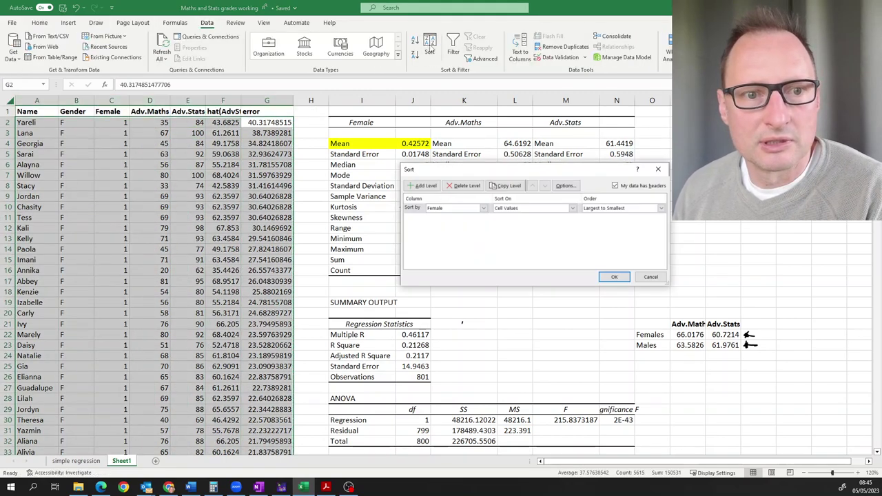
pyautogui.click(483, 209)
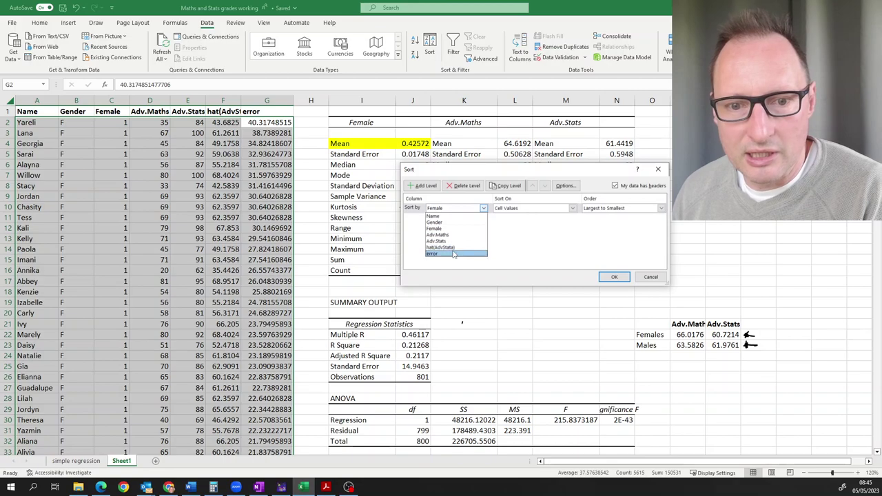
pyautogui.click(455, 254)
pyautogui.click(615, 276)
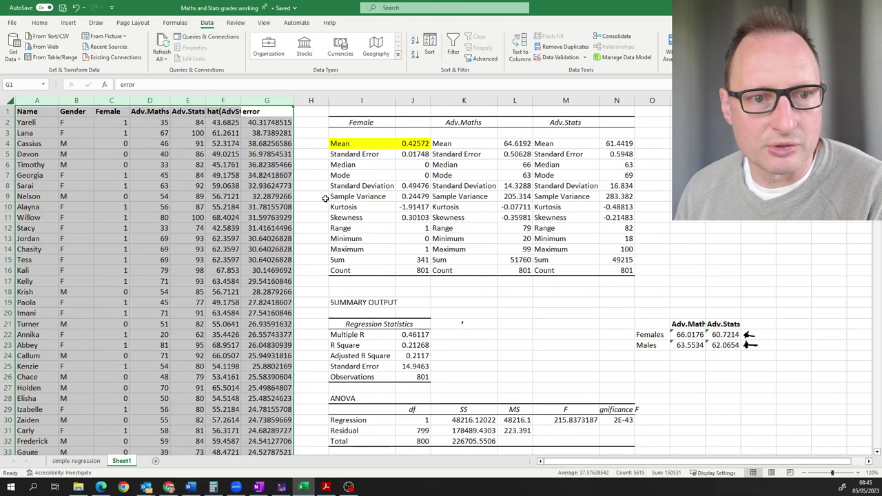
pyautogui.click(270, 172)
# Examine the predicted grades and errors of the top-ranked students in rows 2 and 4, and return to the OneNote exercise page.
pyautogui.click(53, 128)
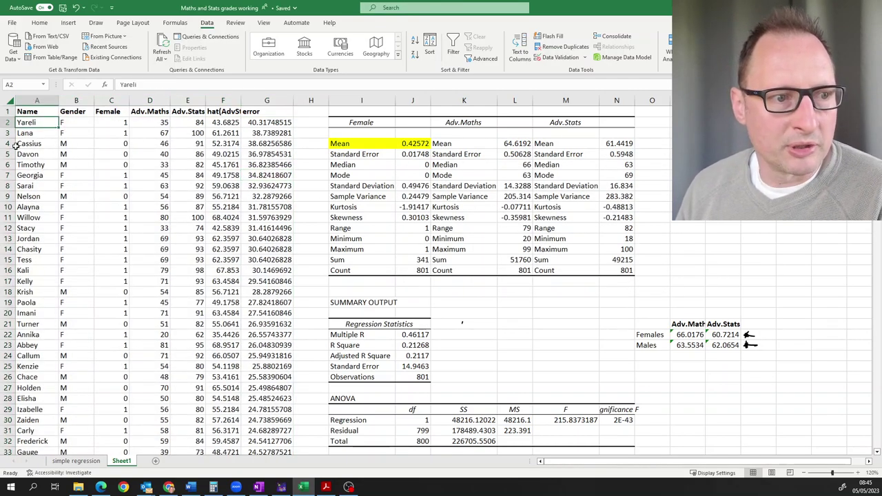
pyautogui.moveTo(21, 145); pyautogui.dragTo(265, 146)
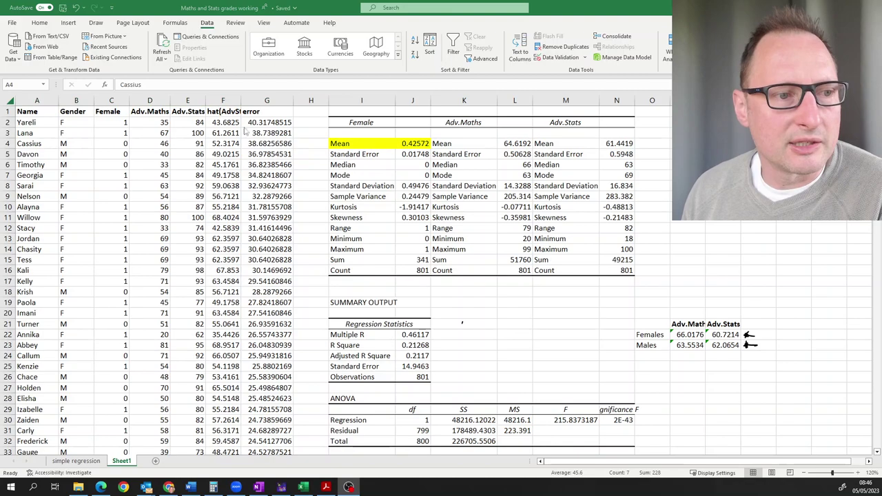
pyautogui.click(30, 122)
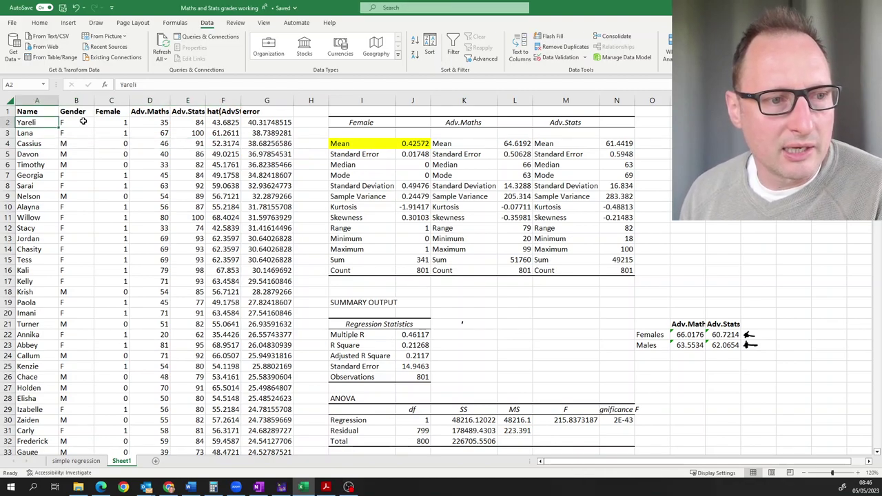
pyautogui.click(224, 122)
pyautogui.click(259, 122)
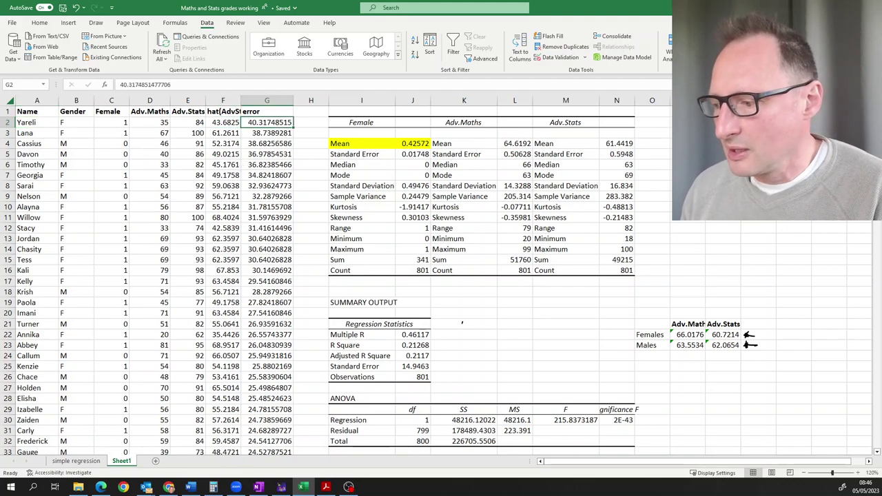
pyautogui.hotkey('alt', 'Tab')
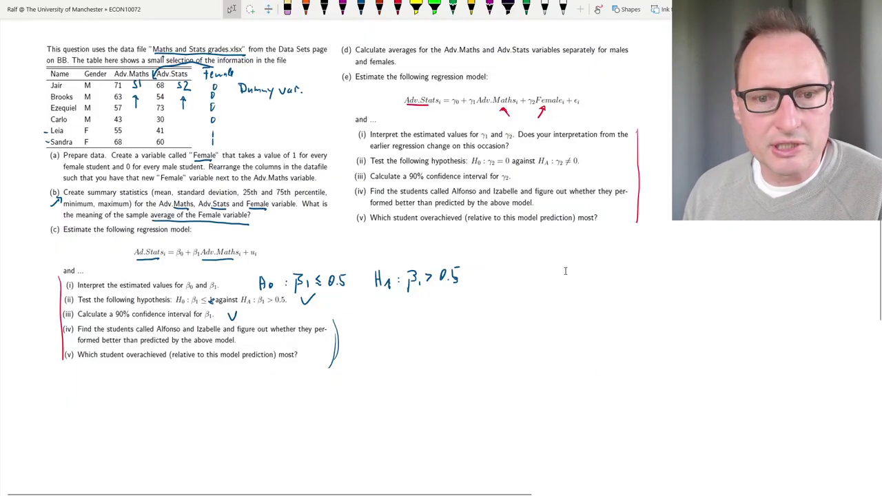